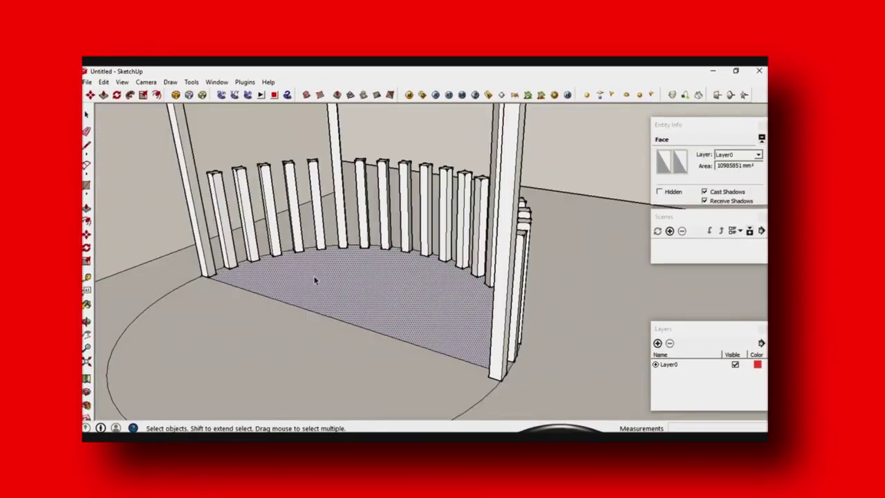
- Activate the Move tool (M) on the arc-of-columns model
key(m)
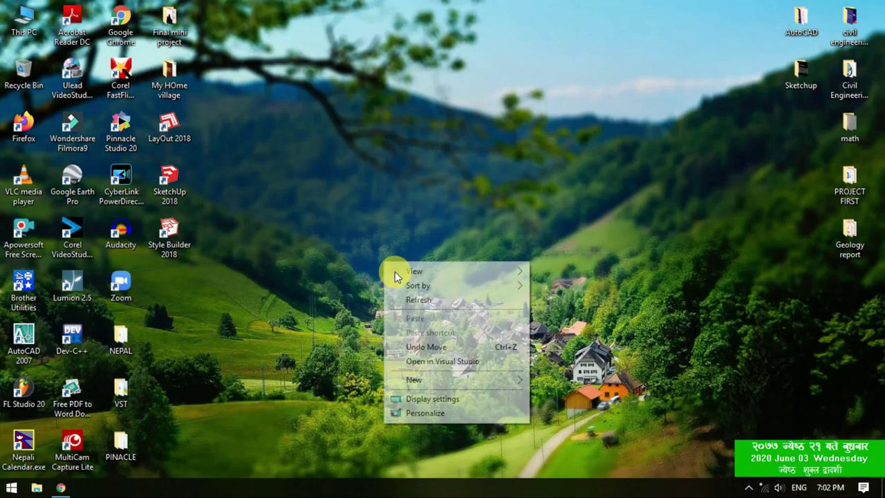
- Refresh the Windows desktop, then launch SketchUp 2018 from its desktop shortcut
click(425, 303)
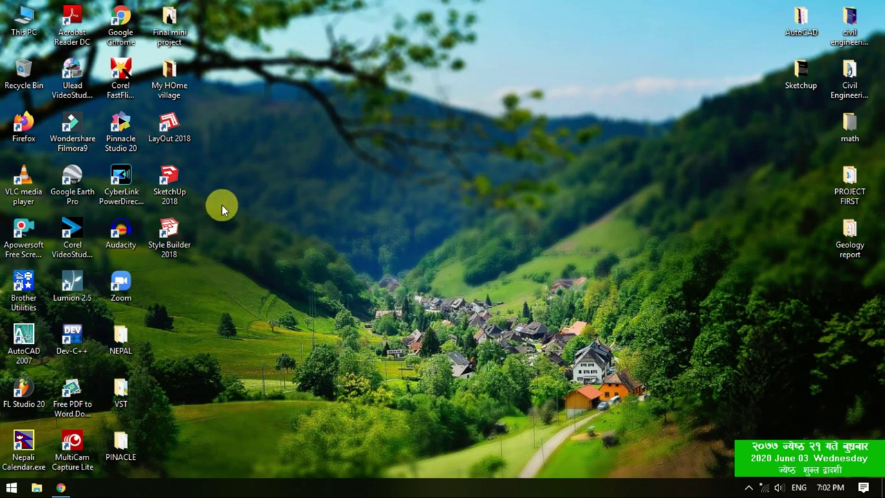
right_click(266, 179)
click(279, 220)
right_click(230, 183)
click(277, 226)
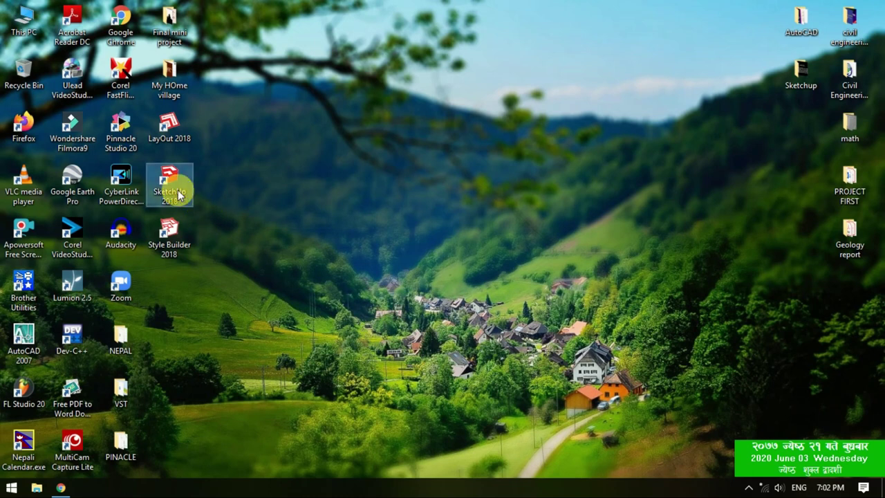
right_click(179, 195)
click(211, 173)
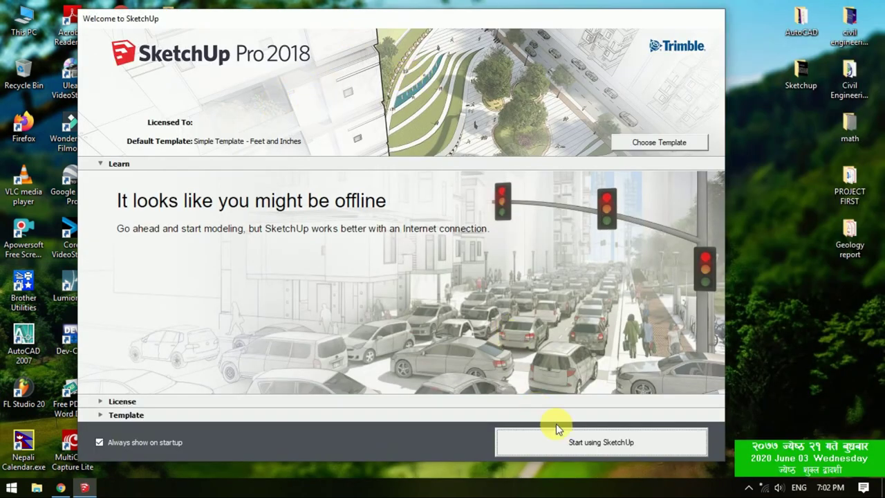
- Review the template list and start a new model with Simple Template – Feet and Inches
click(643, 147)
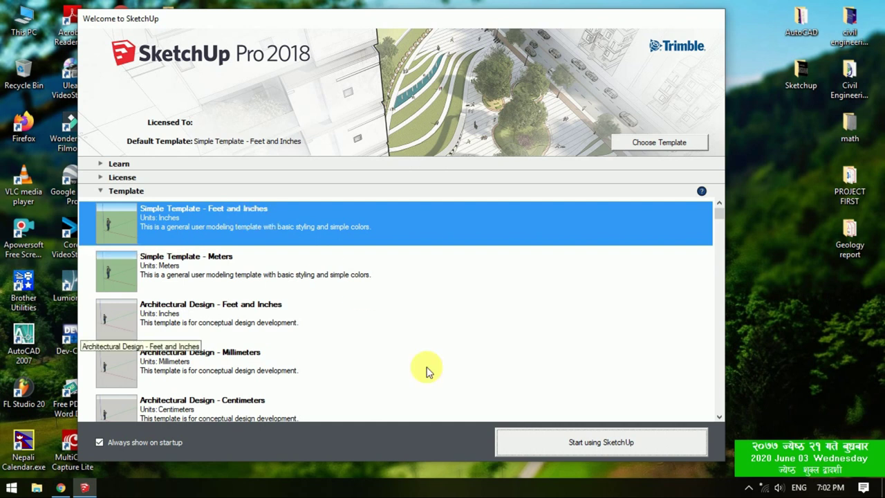
click(522, 437)
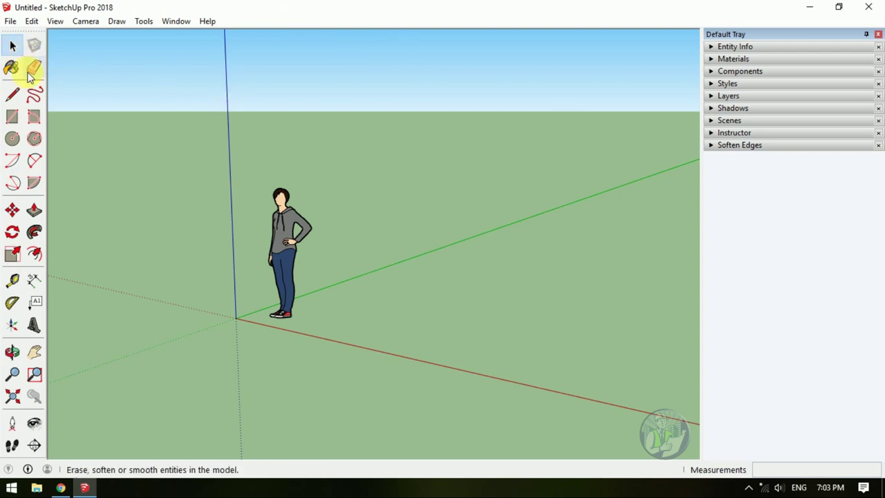
- Close the side toolbar, then show, dock and close the Getting Started toolbar
drag(14, 38, 249, 89)
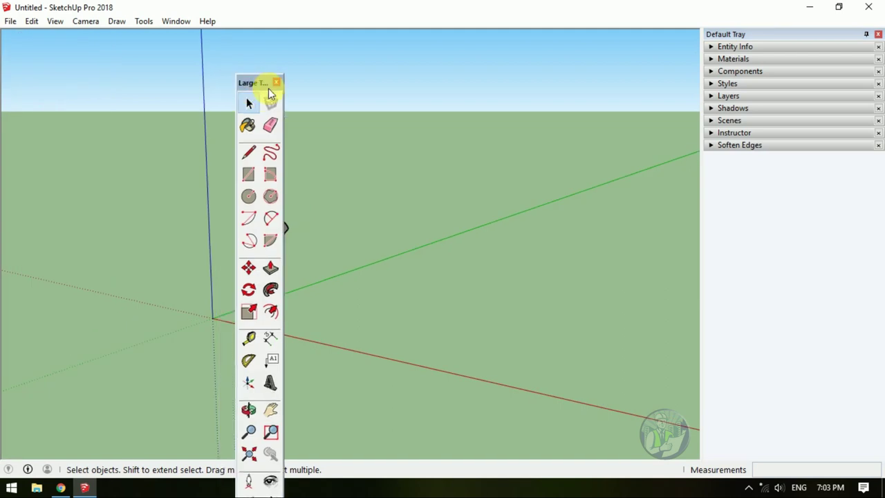
click(278, 82)
click(86, 23)
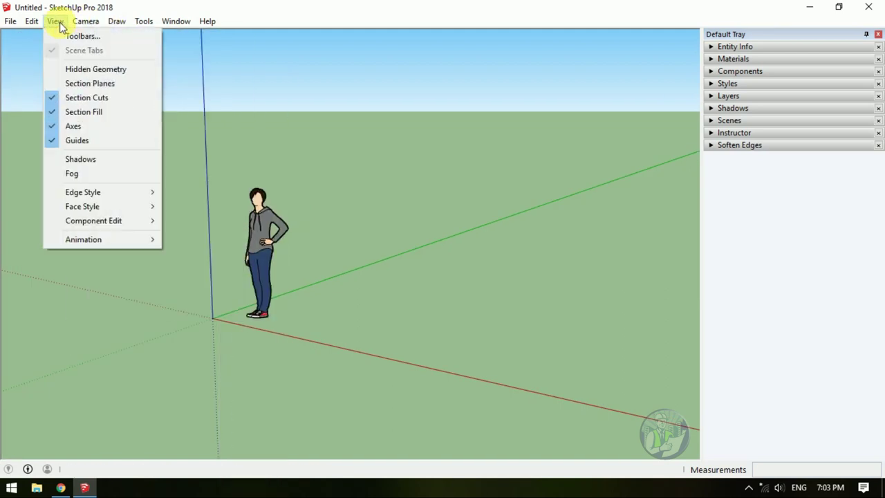
click(73, 38)
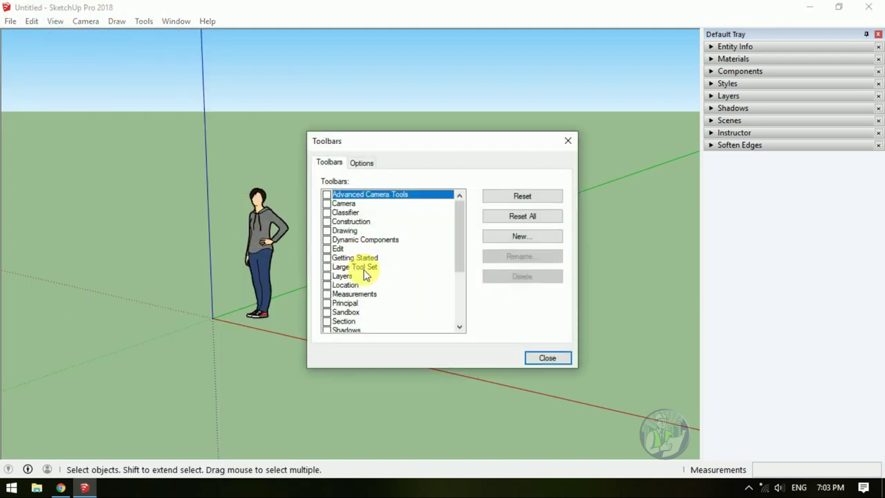
click(327, 258)
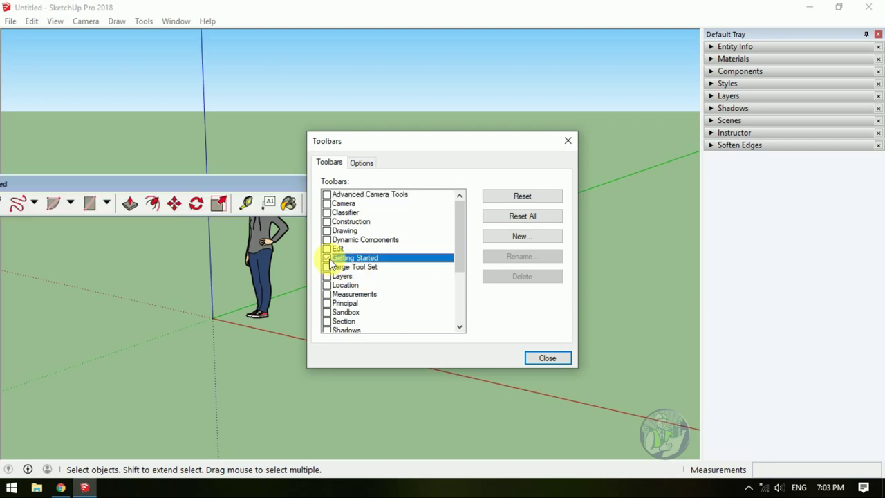
click(535, 360)
mouse_move(230, 184)
mouse_down()
mouse_move(272, 23)
mouse_move(291, 26)
mouse_move(243, 29)
mouse_up()
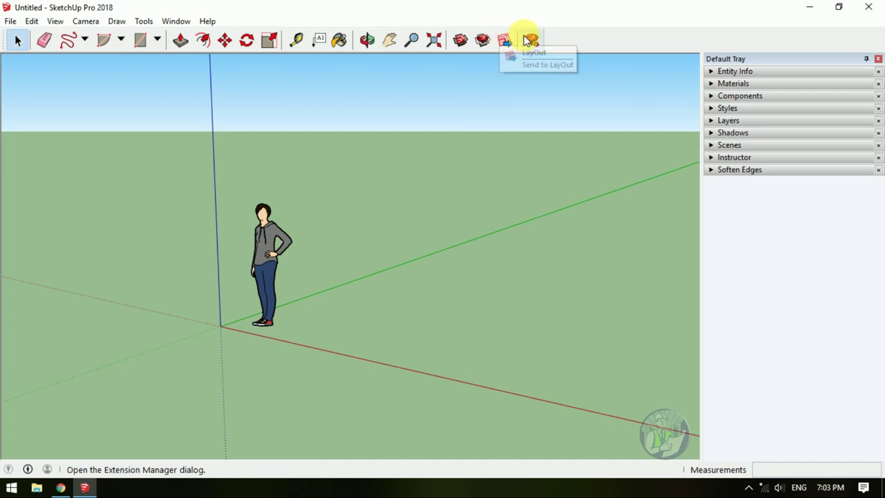
drag(9, 51, 364, 190)
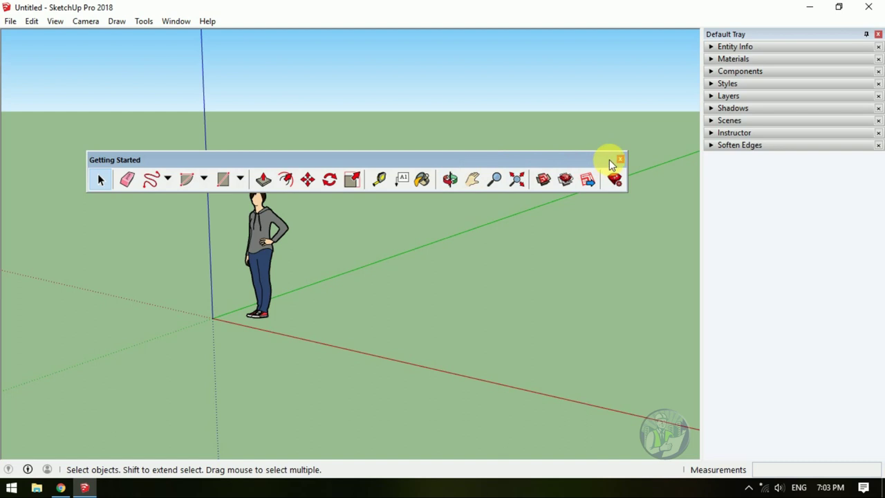
click(620, 159)
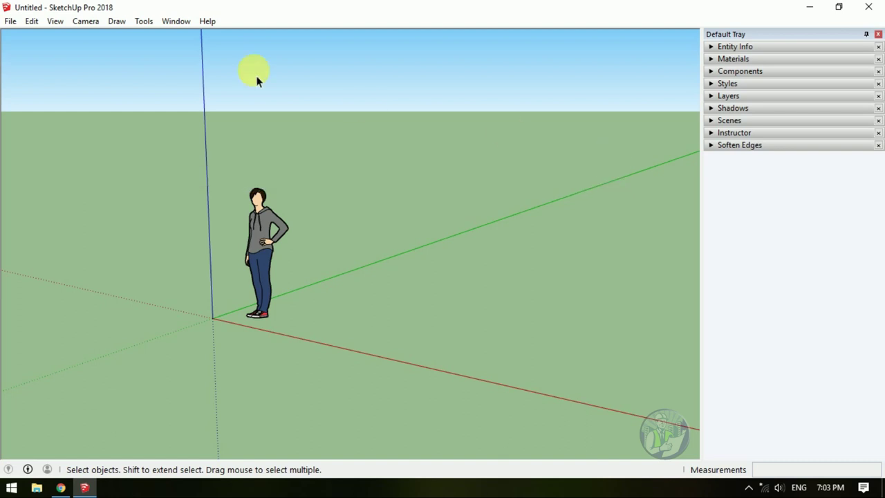
- Enable the Large Tool Set toolbar and position it at the window's left edge
click(83, 23)
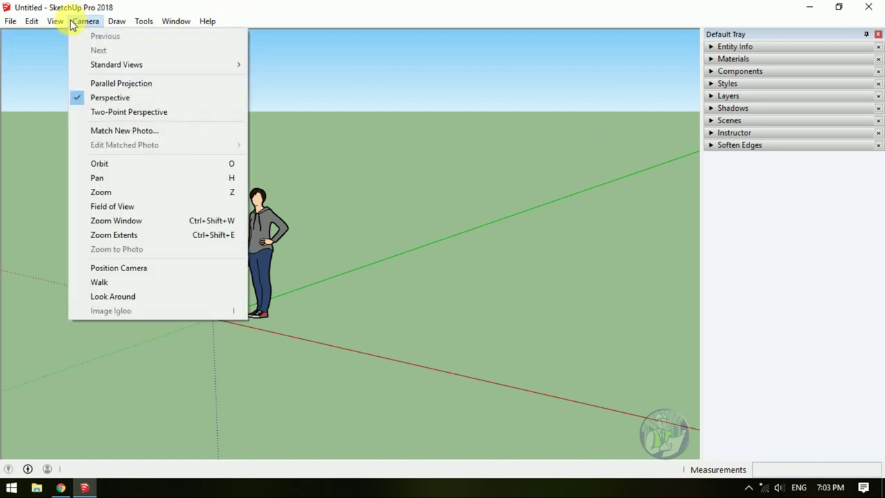
click(73, 31)
click(55, 21)
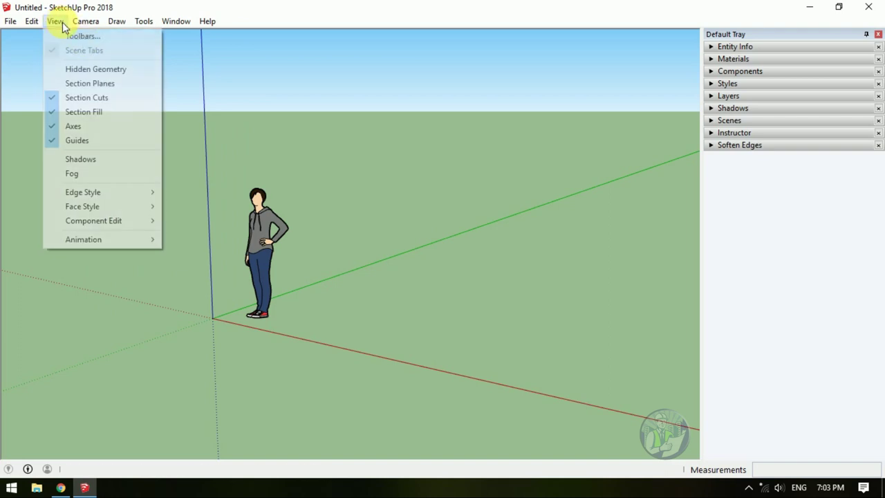
click(76, 36)
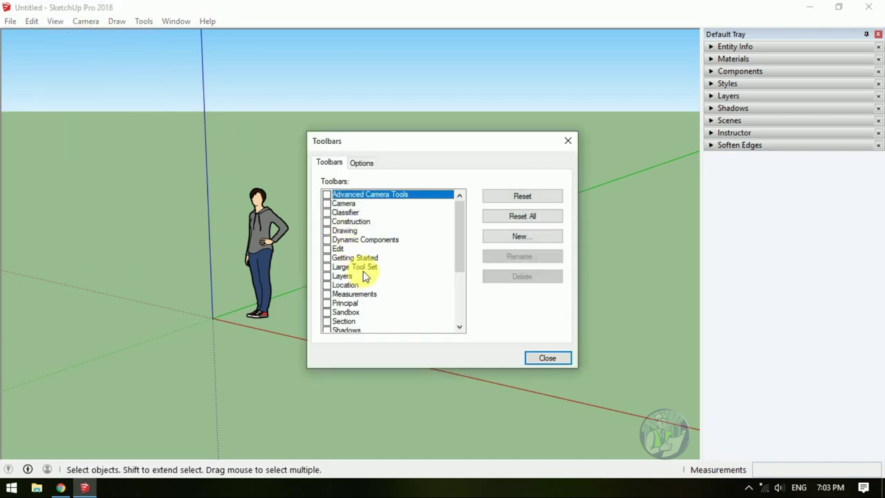
click(367, 268)
click(326, 267)
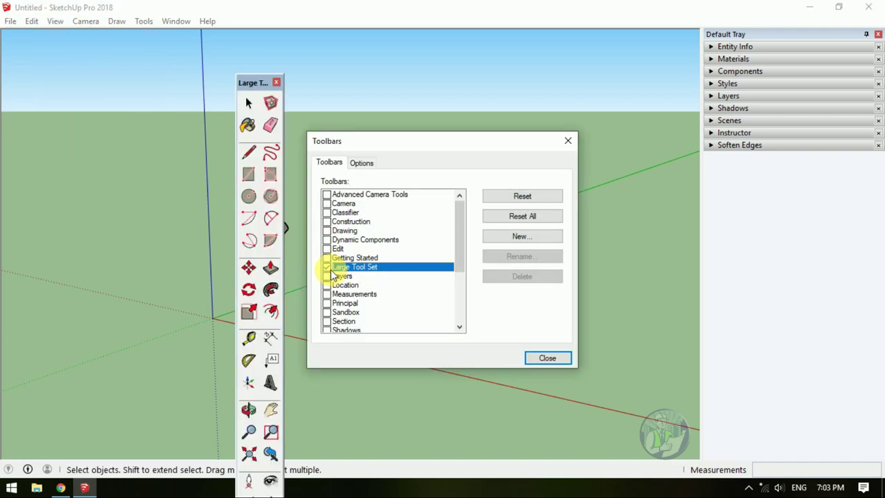
click(548, 358)
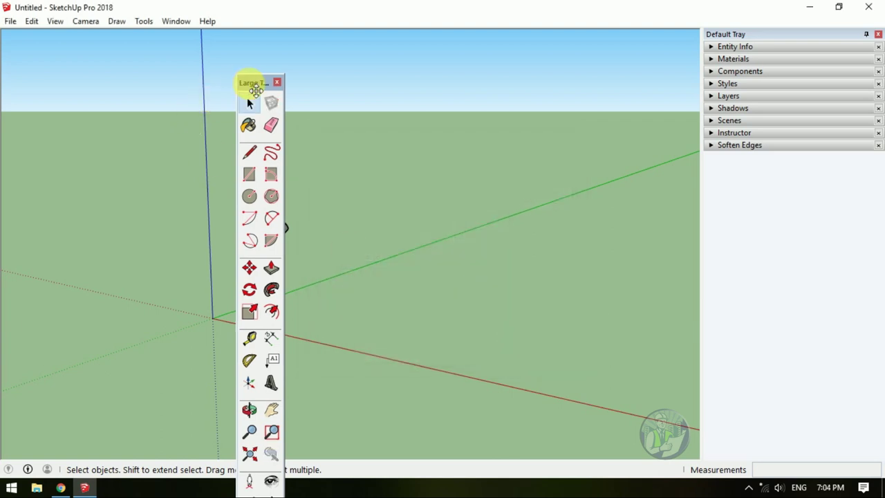
drag(249, 82, 19, 36)
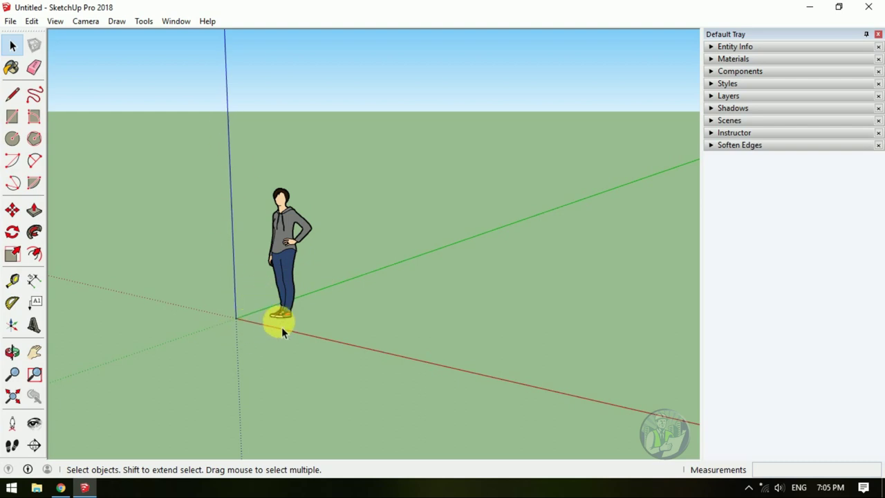
scroll(250, 327, up, 2)
scroll(223, 328, up, 2)
scroll(259, 300, up, 3)
scroll(242, 339, up, 2)
scroll(241, 344, up, 2)
middle_drag(252, 329, 262, 330)
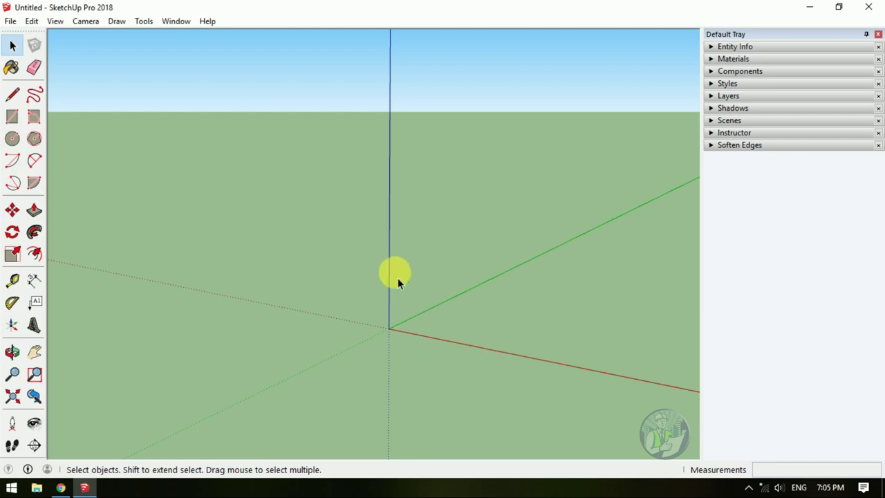
scroll(260, 226, down, 2)
key(shift+z)
key(o)
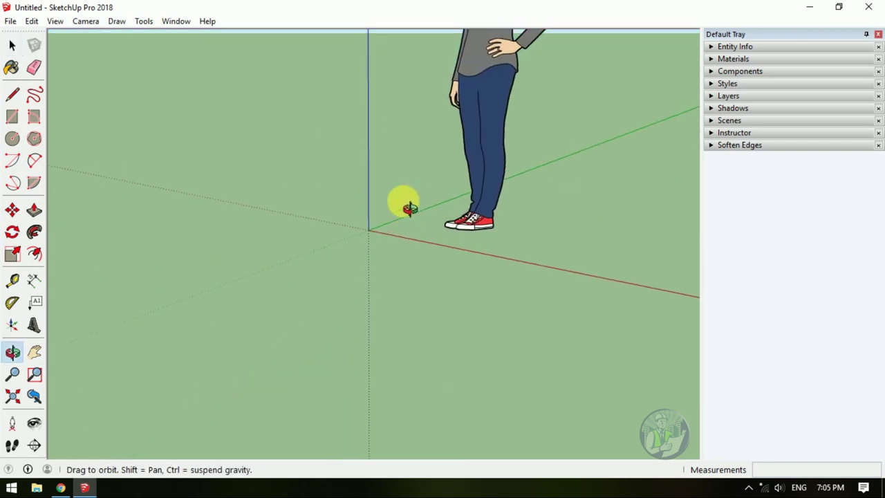
drag(410, 208, 581, 174)
key(space)
scroll(594, 150, up, 1)
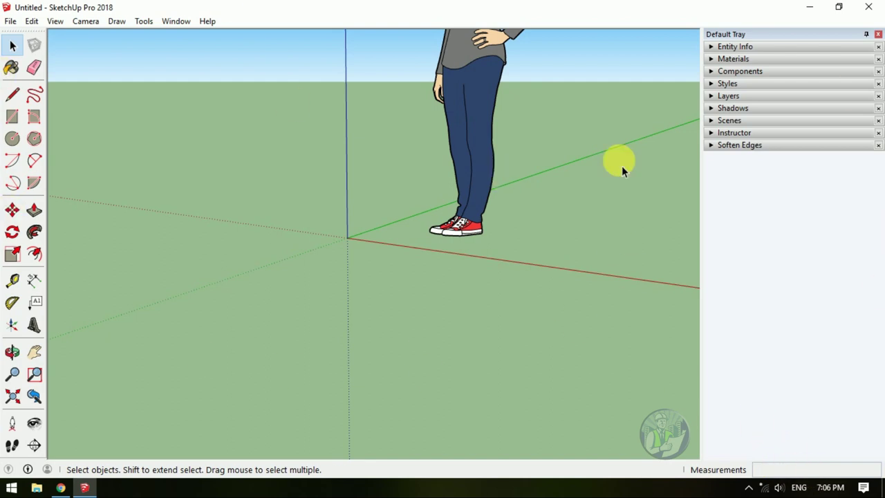
mouse_move(360, 194)
middle_down()
mouse_move(172, 281)
mouse_move(290, 193)
middle_up()
scroll(174, 279, down, 2)
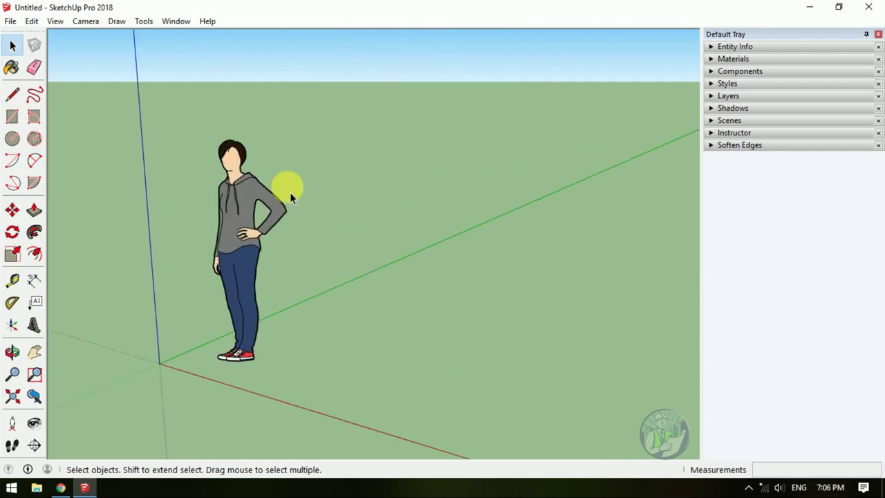
scroll(290, 192, down, 2)
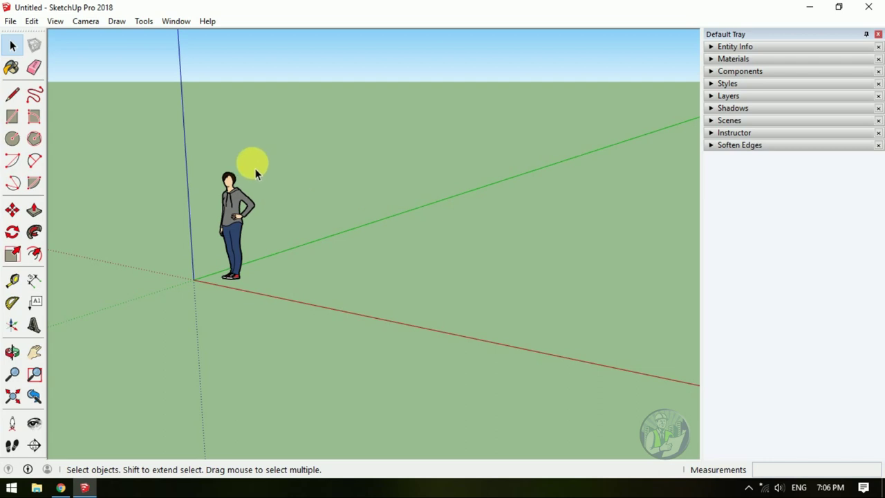
scroll(255, 168, up, 1)
scroll(255, 168, up, 1)
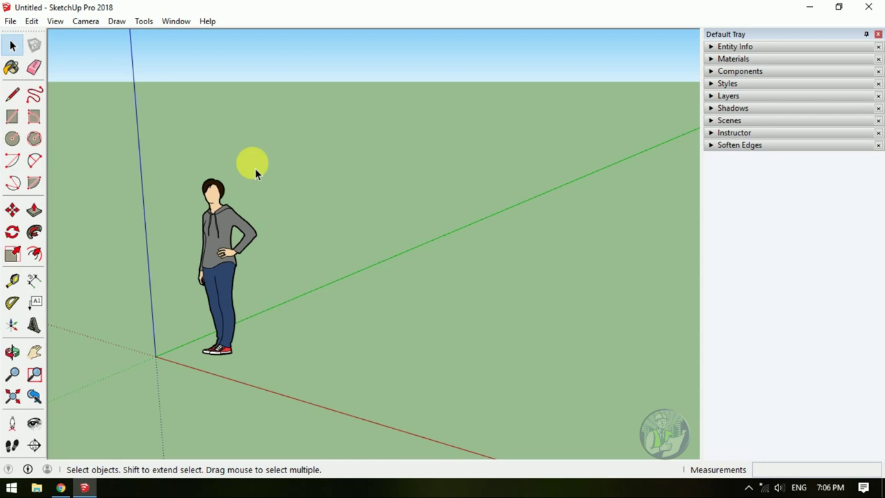
- Draw a closed triangular face on the ground with the Line tool
click(12, 95)
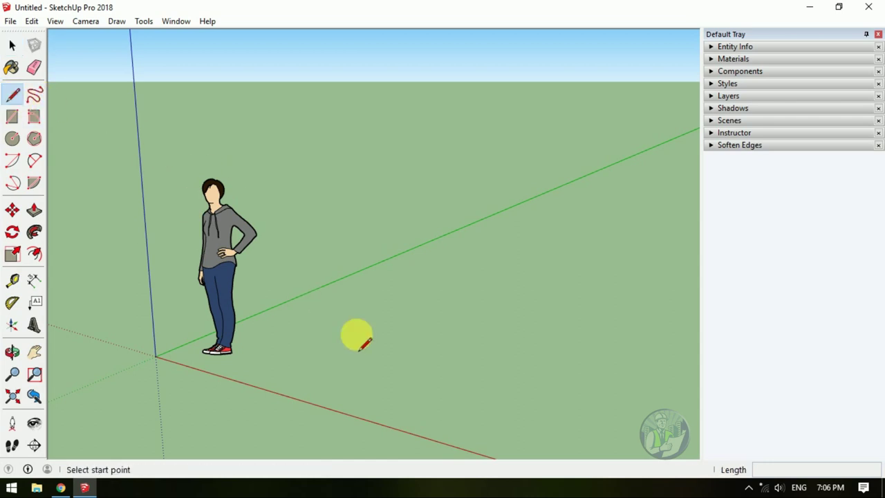
click(333, 345)
click(572, 299)
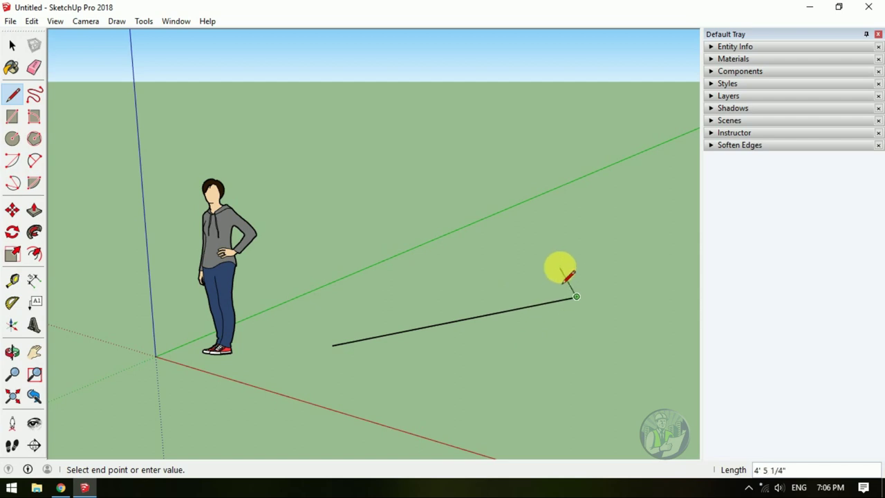
click(540, 230)
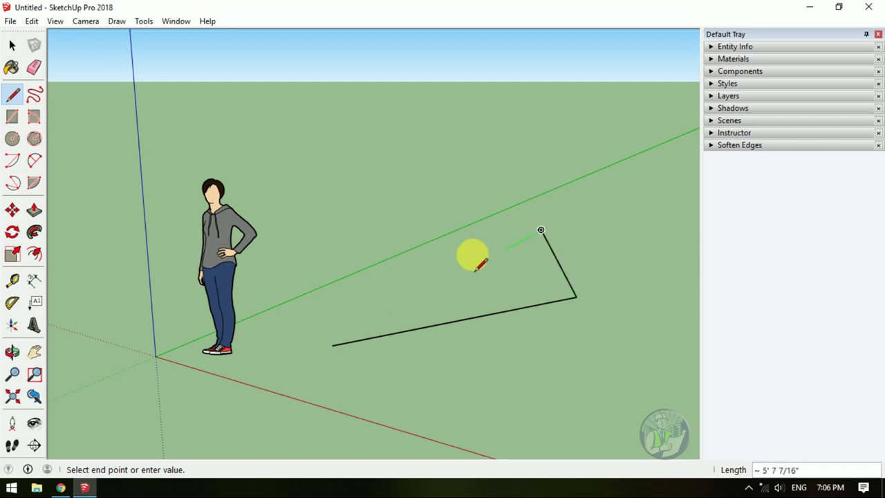
click(333, 345)
mouse_move(454, 311)
middle_down()
mouse_move(462, 299)
mouse_move(523, 316)
mouse_move(560, 255)
mouse_move(561, 328)
middle_up()
scroll(510, 312, up, 3)
- Add raised triangles from the first triangle's edges to form the wedge's sloping faces
click(148, 409)
click(314, 142)
click(524, 196)
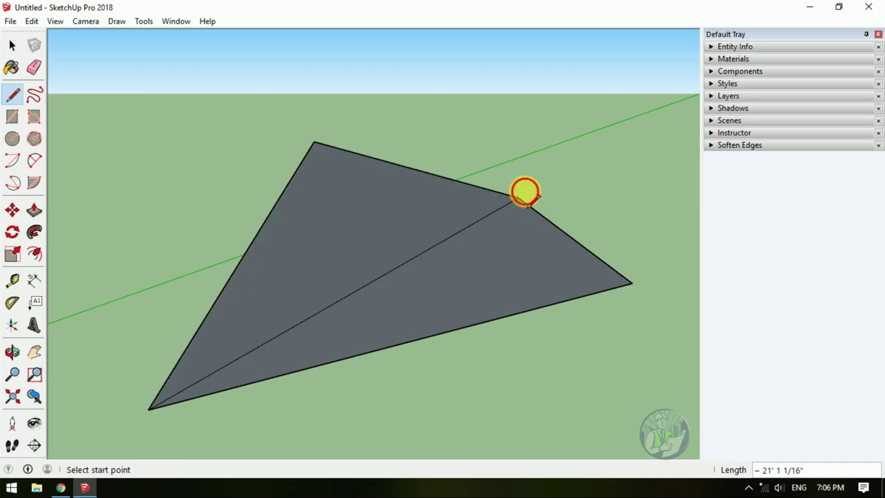
mouse_move(381, 208)
middle_down()
mouse_move(510, 155)
mouse_move(437, 151)
mouse_move(395, 132)
middle_up()
click(384, 81)
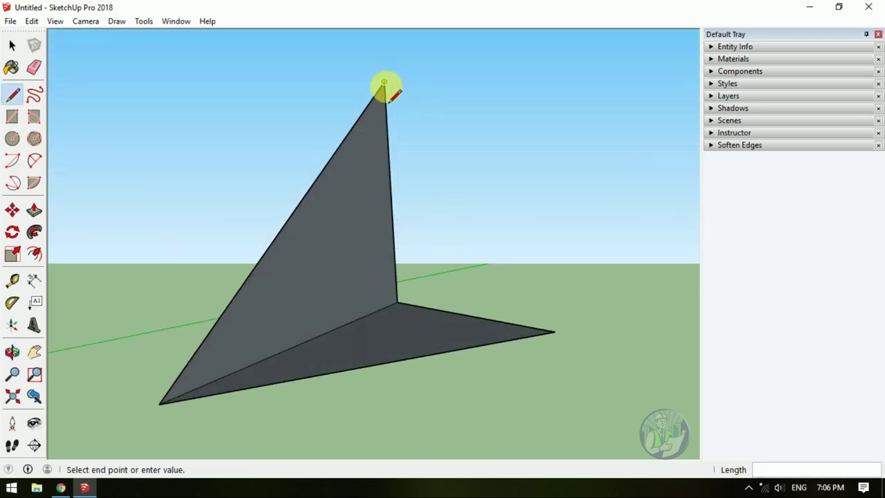
click(551, 335)
- Orbit and zoom out to view the wedge beside the scale figure
middle_drag(551, 334, 498, 307)
scroll(286, 309, up, 5)
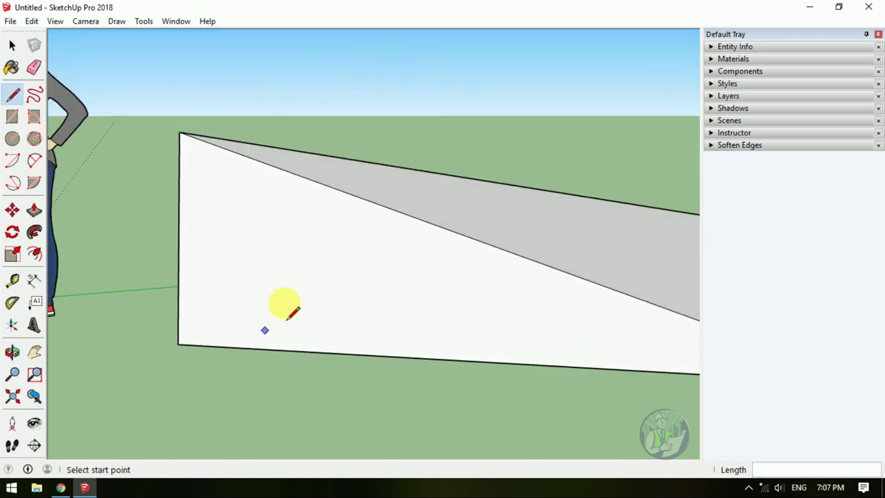
scroll(286, 309, down, 5)
mouse_move(365, 272)
middle_down()
mouse_move(411, 316)
mouse_move(533, 316)
mouse_move(438, 214)
mouse_move(484, 239)
middle_up()
scroll(374, 279, up, 2)
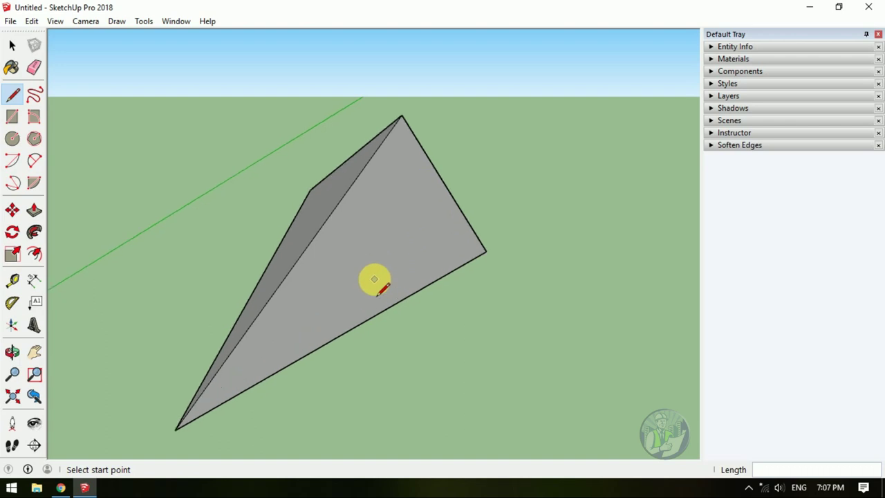
scroll(374, 280, down, 2)
scroll(376, 281, down, 2)
middle_drag(391, 277, 354, 280)
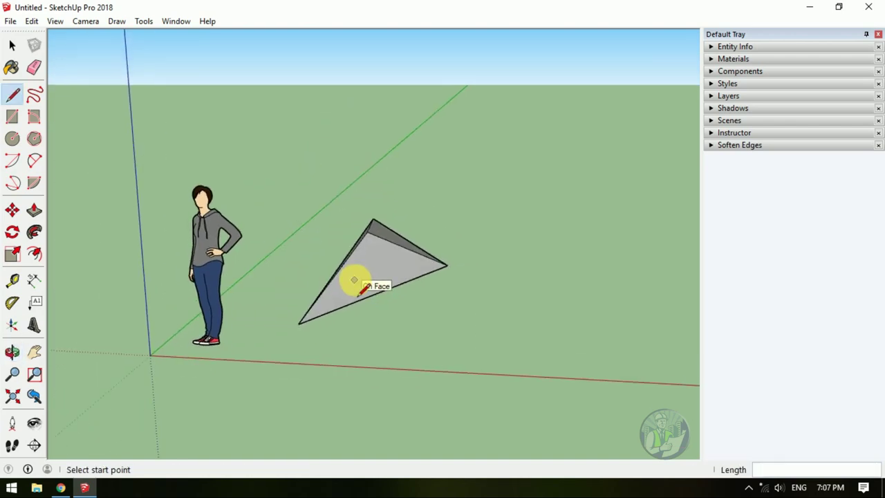
- Erase the triangular wedge and its leftover edges
key(e)
click(404, 235)
drag(404, 235, 351, 307)
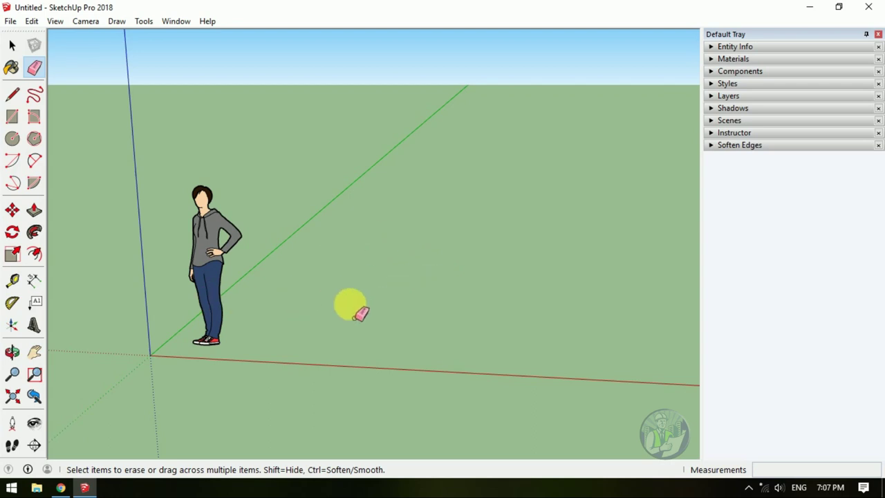
middle_drag(351, 306, 221, 306)
mouse_move(336, 300)
middle_down()
mouse_move(297, 302)
mouse_move(244, 285)
middle_up()
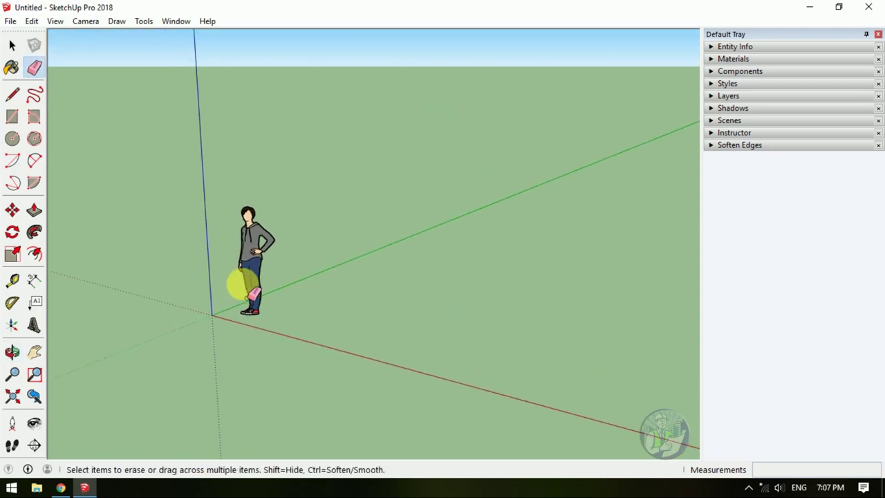
- Switch to the Line tool, reframe the ground view, and cancel a test edge
click(13, 96)
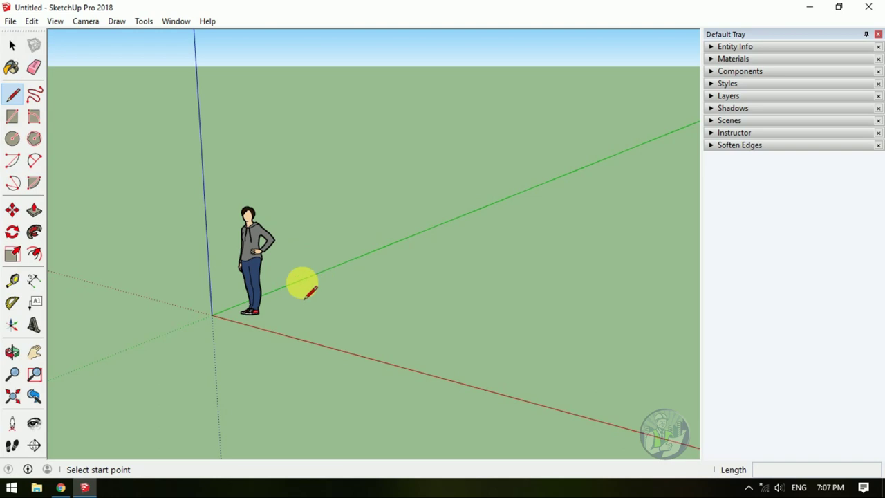
middle_drag(300, 283, 419, 306)
scroll(408, 287, up, 2)
mouse_move(300, 287)
middle_down()
mouse_move(296, 257)
mouse_move(318, 258)
mouse_move(247, 323)
mouse_move(358, 323)
mouse_move(303, 335)
mouse_move(391, 283)
middle_up()
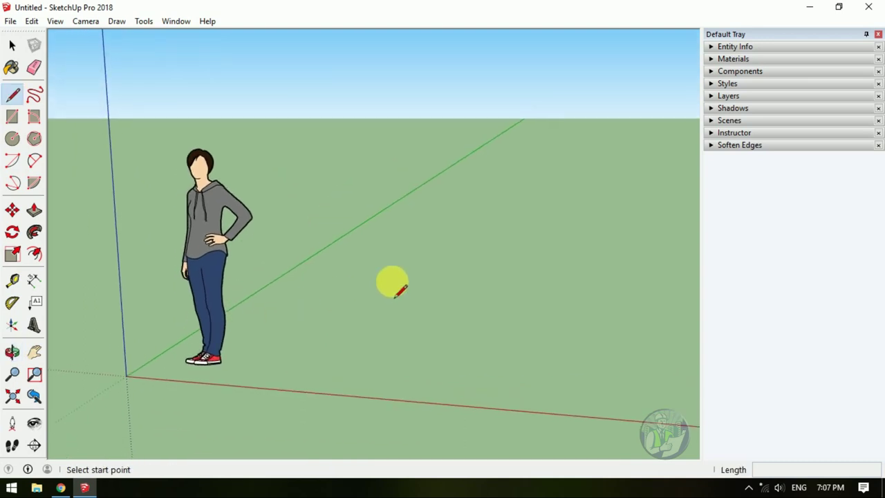
scroll(309, 293, down, 3)
scroll(291, 297, down, 1)
mouse_move(290, 297)
middle_down()
mouse_move(332, 332)
mouse_move(425, 316)
mouse_move(502, 325)
mouse_move(507, 316)
mouse_move(286, 322)
mouse_move(525, 302)
mouse_move(523, 247)
mouse_move(356, 301)
middle_up()
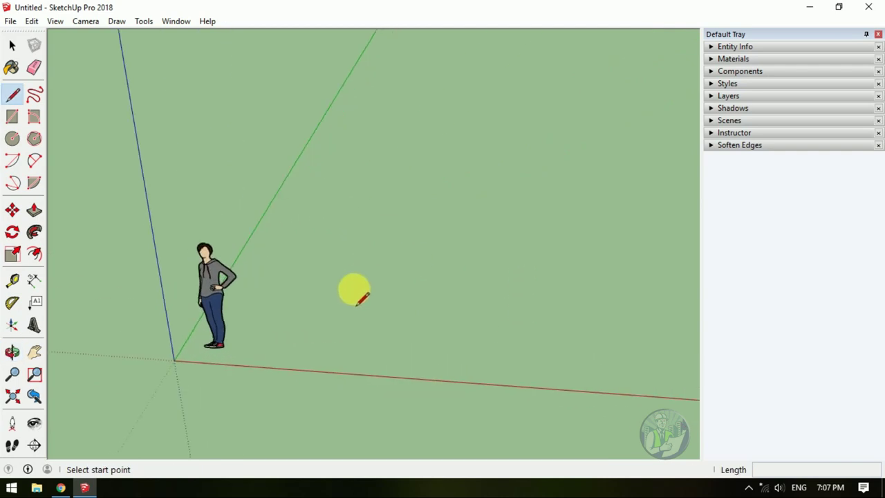
click(306, 305)
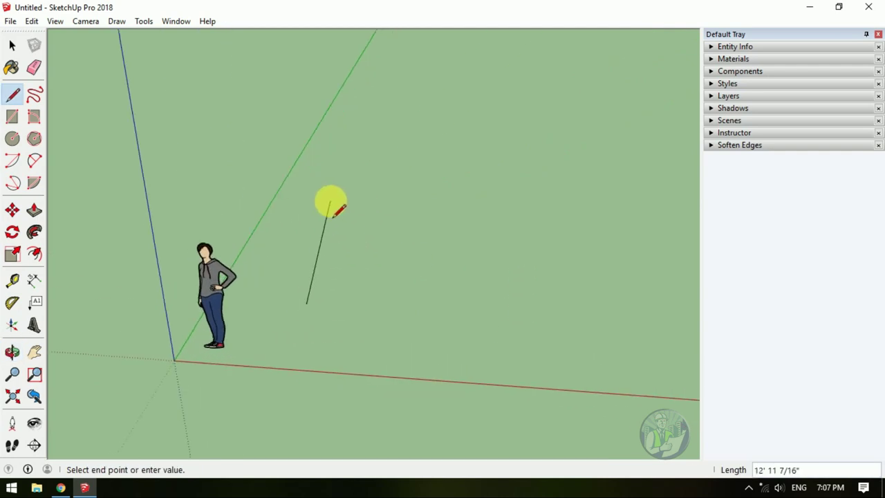
key(Escape)
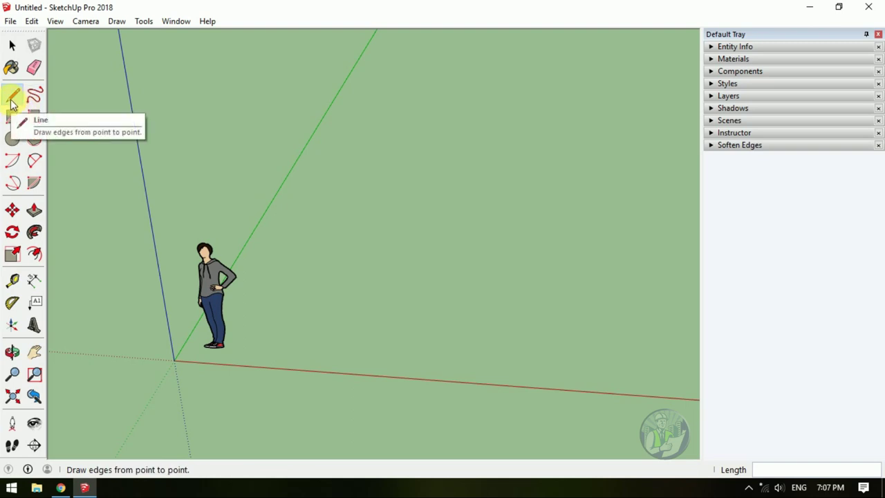
- Draw the first loose straight edge on the ground
click(309, 299)
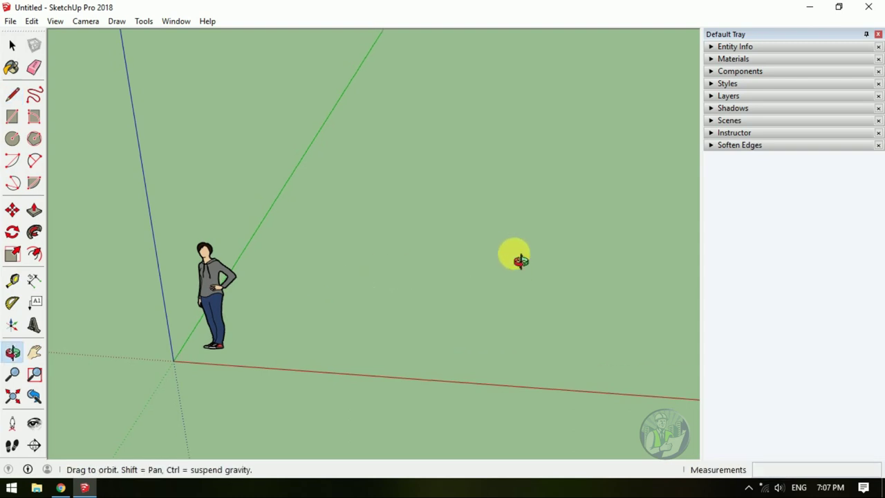
middle_drag(520, 255, 520, 212)
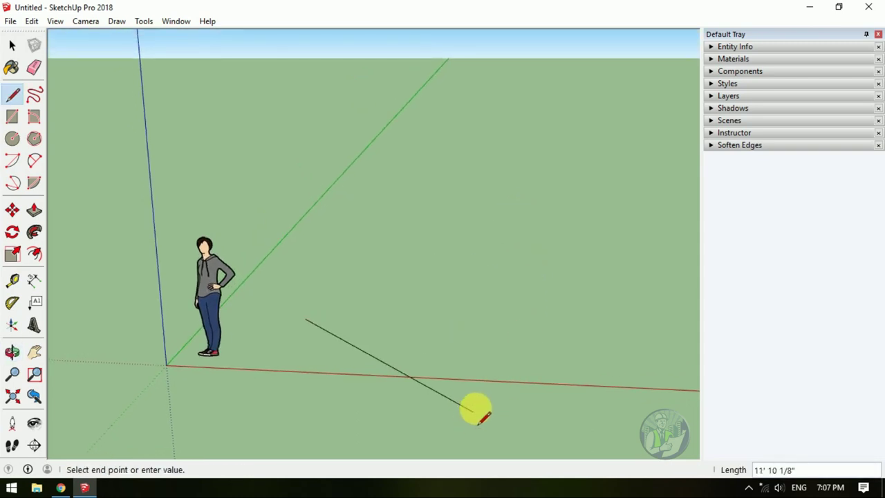
middle_drag(474, 409, 538, 293)
click(528, 246)
key(Escape)
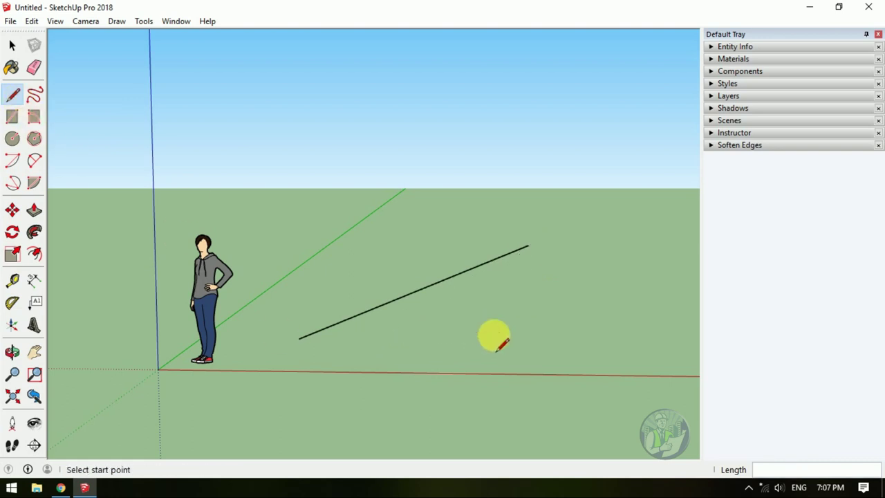
middle_drag(539, 354, 421, 271)
scroll(332, 205, up, 3)
- Draw a second loose edge on the ground, then orbit to see both lines
click(323, 205)
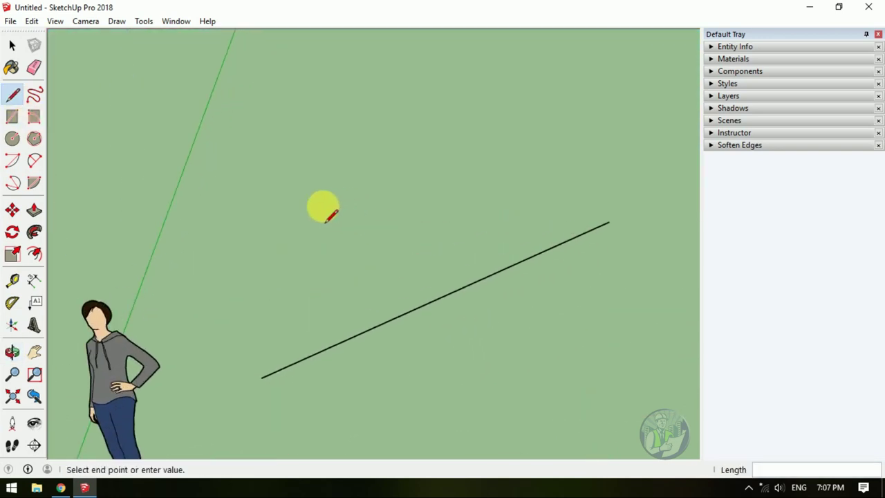
click(383, 121)
middle_drag(381, 223, 316, 334)
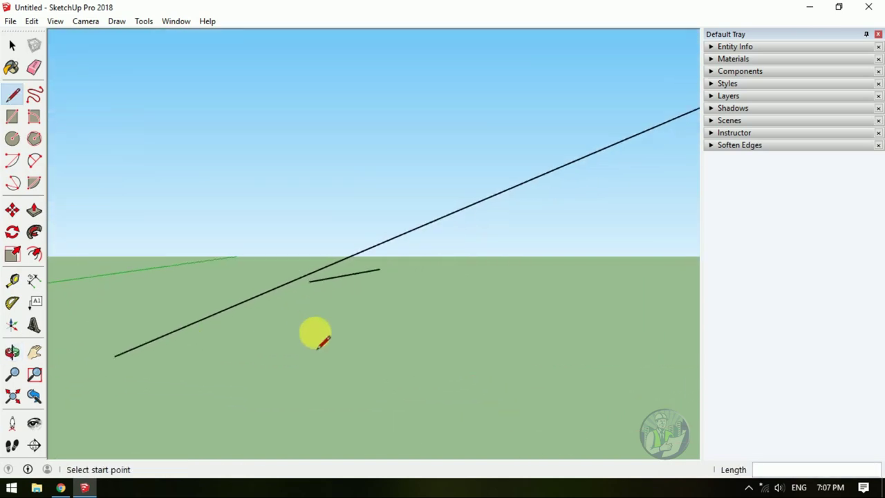
scroll(320, 322, down, 3)
scroll(233, 308, down, 2)
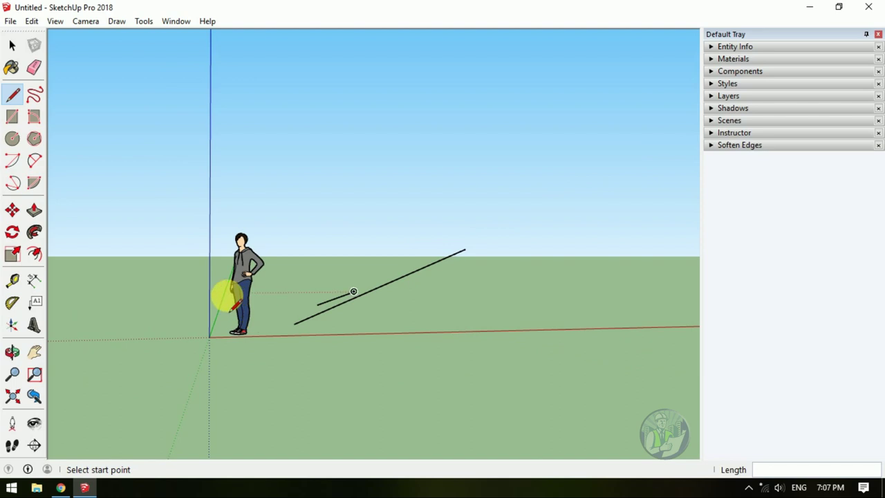
middle_drag(409, 352, 361, 298)
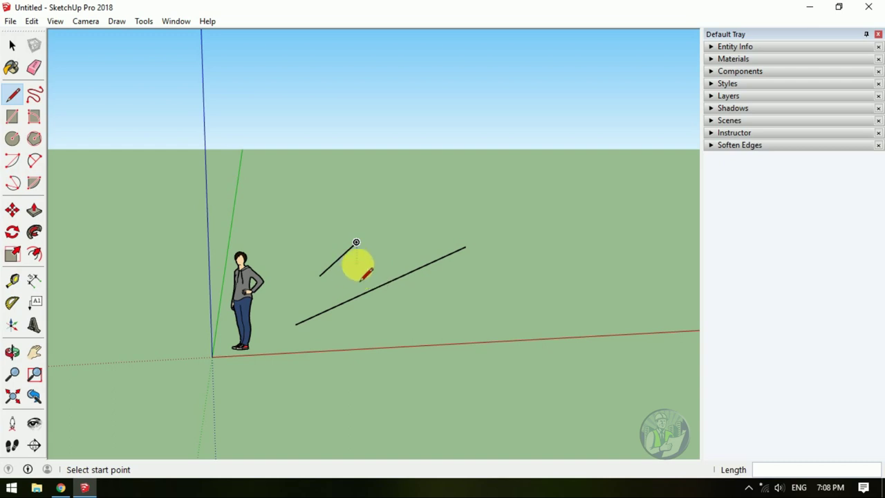
mouse_move(338, 257)
middle_down()
mouse_move(287, 231)
mouse_move(417, 318)
mouse_move(350, 322)
middle_up()
scroll(415, 316, up, 2)
scroll(343, 346, down, 3)
mouse_move(332, 361)
middle_down()
mouse_move(348, 318)
mouse_move(356, 379)
middle_up()
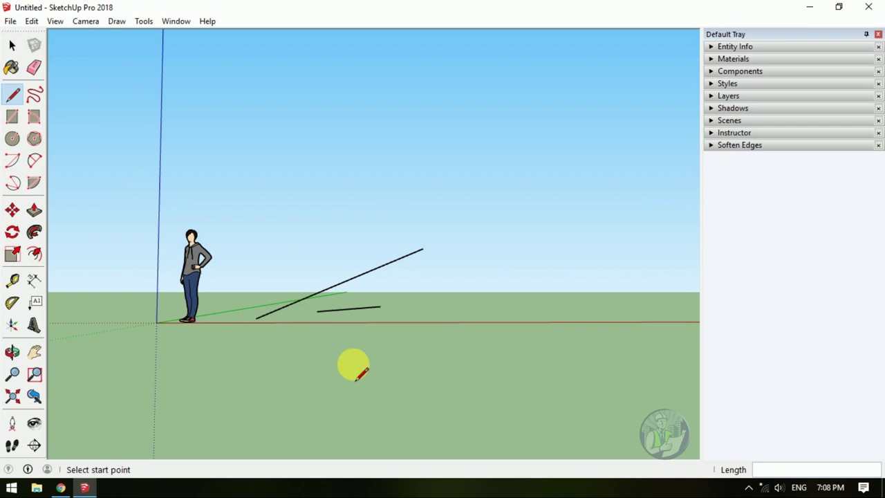
- Start a third edge on the red axis
click(464, 323)
mouse_move(523, 311)
middle_down()
mouse_move(505, 336)
mouse_move(516, 308)
mouse_move(484, 311)
mouse_move(470, 359)
mouse_move(407, 380)
mouse_move(441, 300)
mouse_move(394, 334)
middle_up()
scroll(446, 308, up, 3)
- Erase the short red-axis edge, the upper edge and the last loose edge, then reframe the origin
key(space)
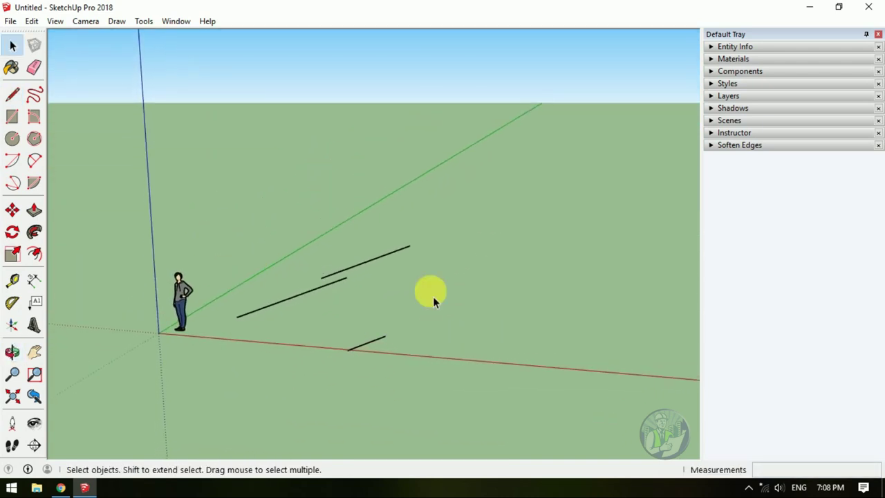
click(34, 67)
mouse_move(411, 406)
mouse_down()
mouse_move(316, 296)
mouse_move(391, 261)
mouse_move(301, 311)
mouse_move(316, 297)
mouse_up()
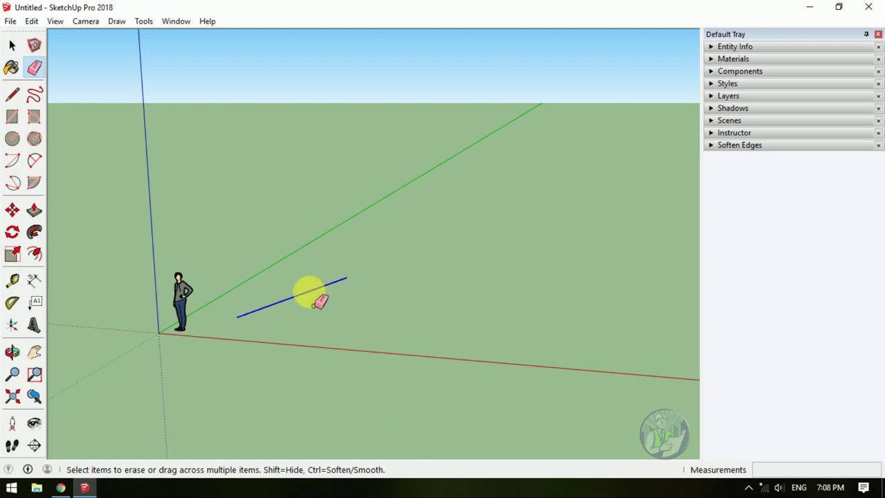
click(11, 94)
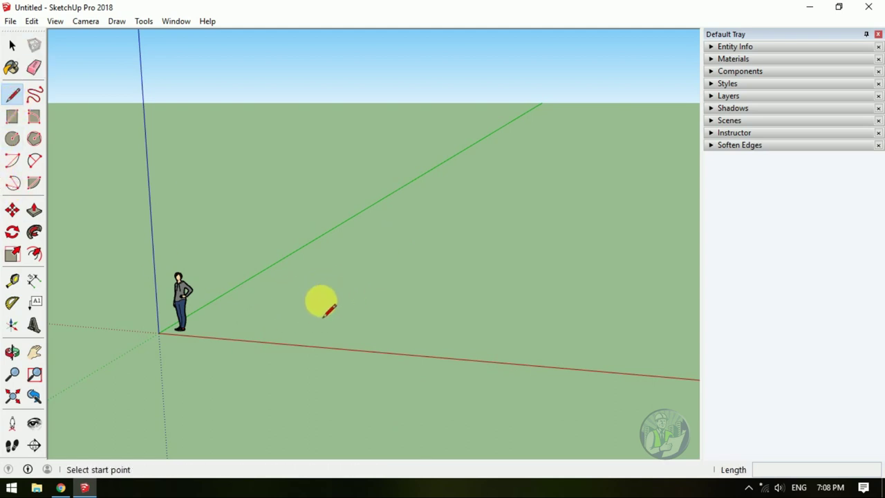
middle_drag(280, 283, 340, 339)
mouse_move(362, 282)
middle_down()
mouse_move(207, 265)
mouse_move(307, 277)
mouse_move(251, 240)
mouse_move(259, 242)
mouse_move(220, 321)
mouse_move(303, 360)
middle_up()
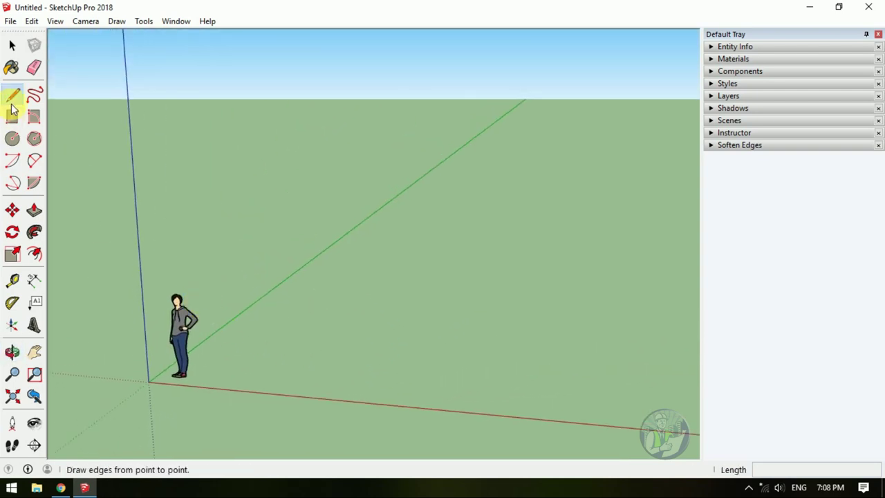
- Draw a ground edge parallel to the red axis and another along green
click(278, 351)
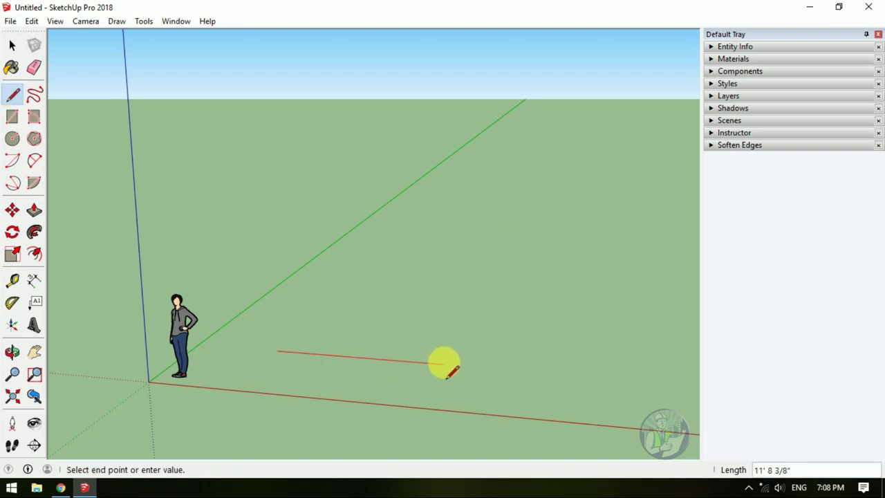
click(600, 377)
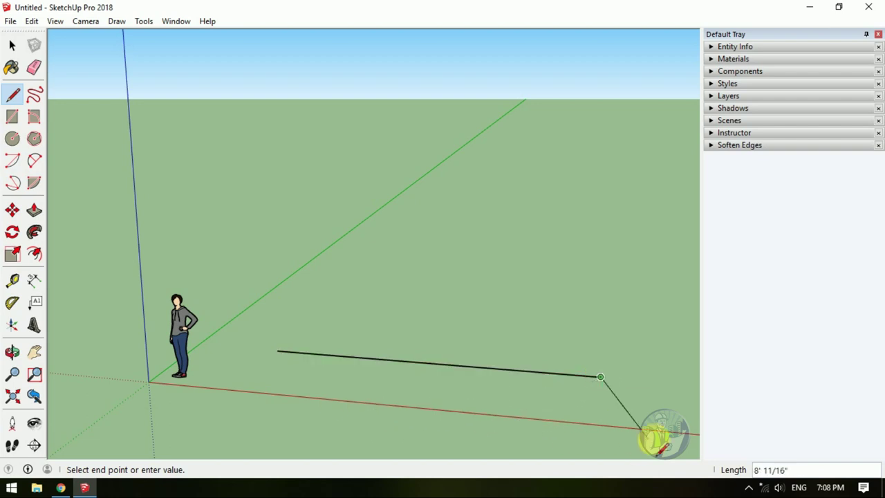
key(Escape)
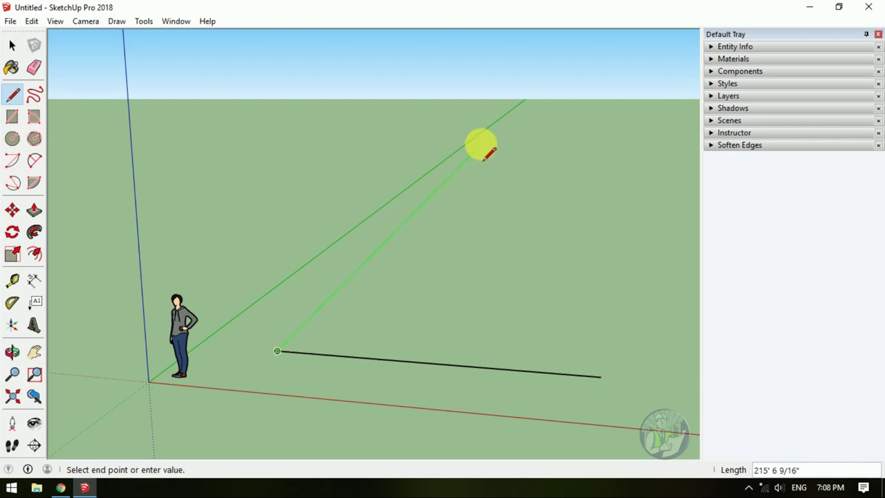
click(494, 130)
key(Escape)
mouse_move(328, 320)
middle_down()
mouse_move(408, 339)
mouse_move(381, 359)
mouse_move(367, 351)
mouse_move(334, 360)
middle_up()
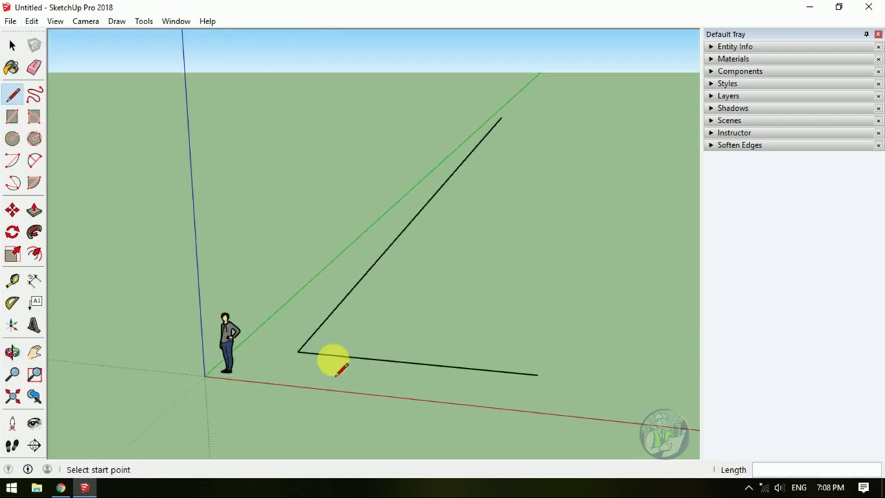
- Draw a vertical blue-axis edge up from the corner and orbit around the three edges
click(297, 352)
click(292, 143)
middle_drag(379, 339, 348, 309)
key(Escape)
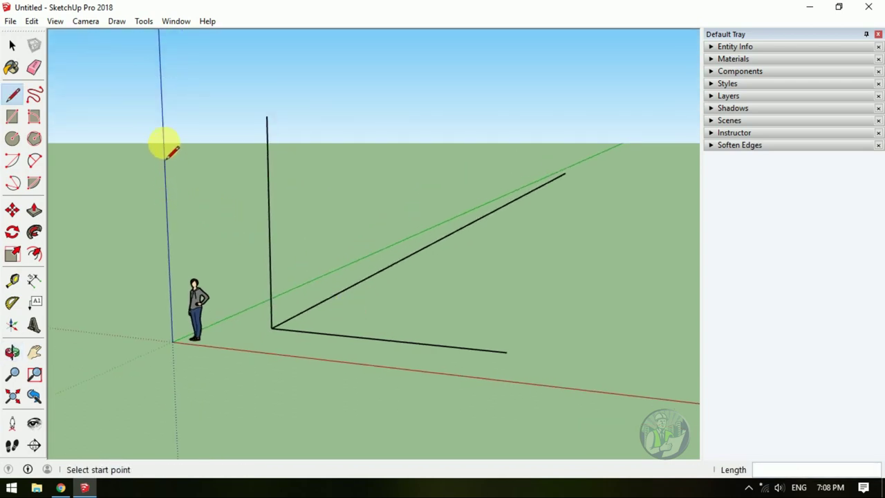
mouse_move(226, 239)
middle_down()
mouse_move(318, 242)
mouse_move(324, 251)
mouse_move(276, 296)
middle_up()
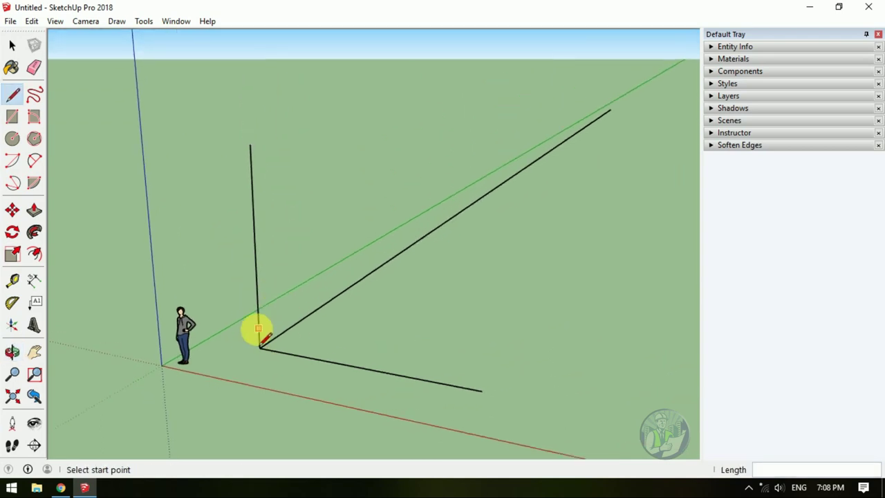
mouse_move(261, 344)
middle_down()
mouse_move(261, 326)
mouse_move(280, 349)
middle_up()
scroll(294, 326, down, 2)
scroll(290, 346, up, 3)
scroll(260, 341, down, 2)
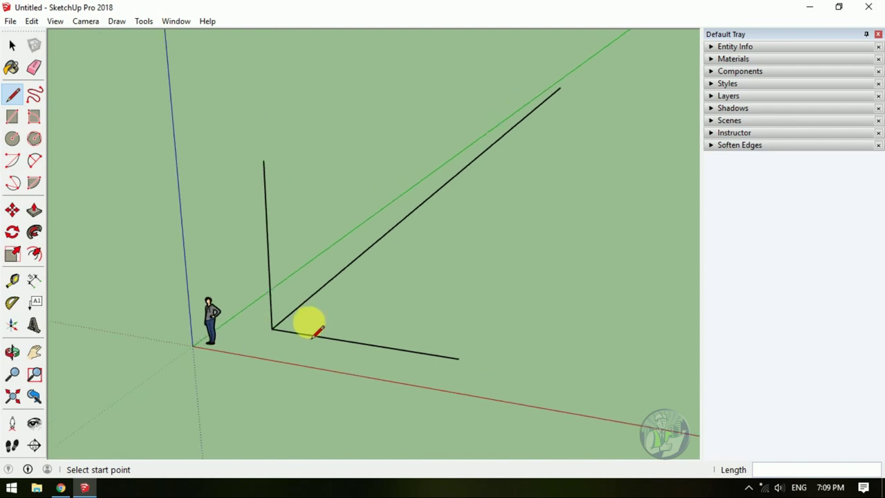
- Close a triangular face between the red and green ground edges
click(335, 338)
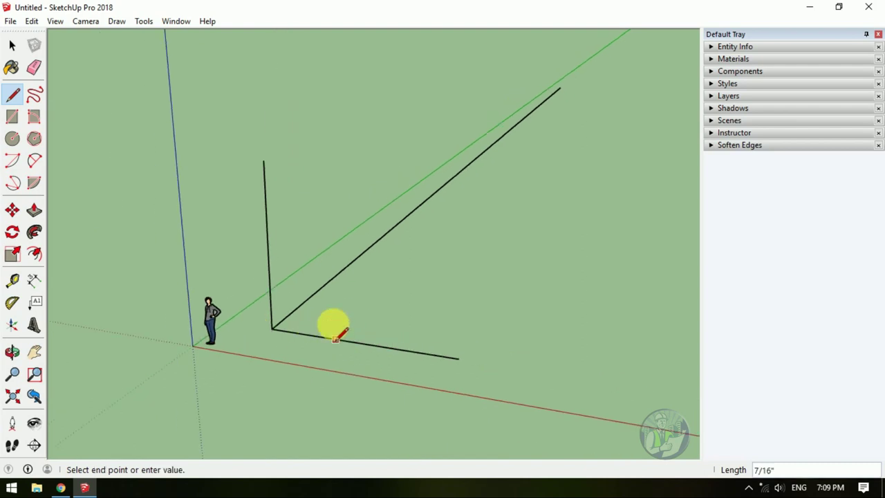
click(319, 290)
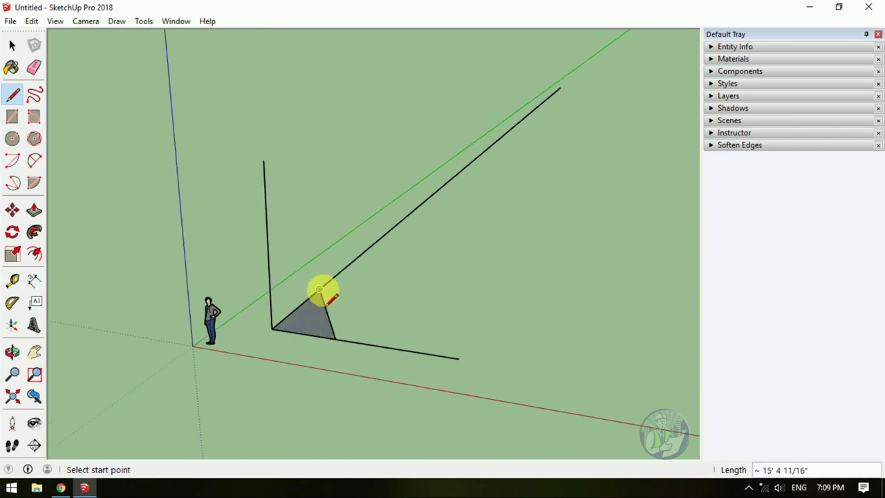
scroll(318, 311, up, 2)
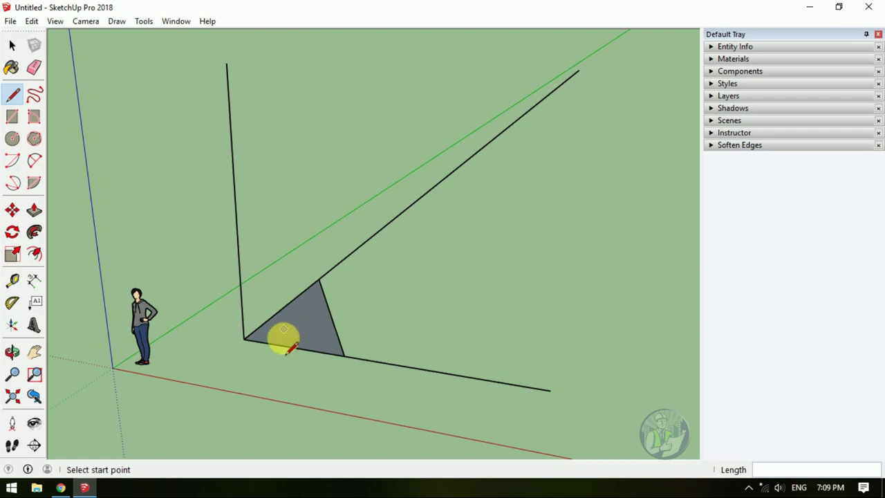
click(365, 359)
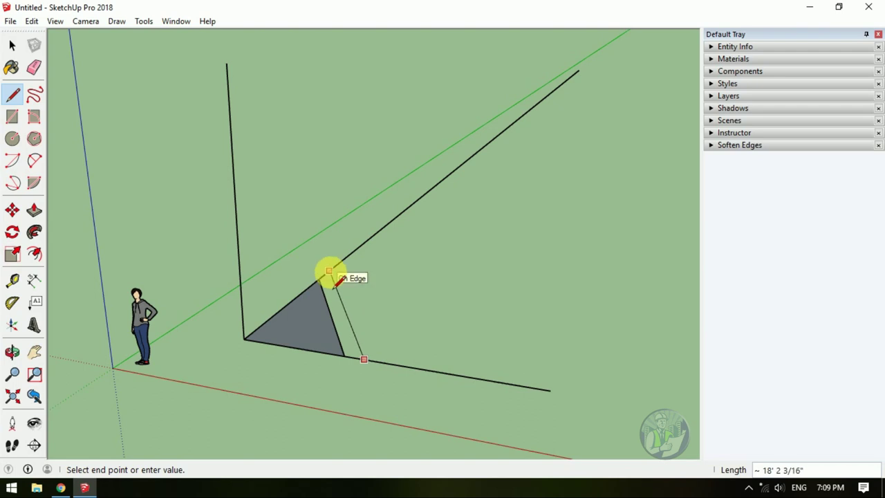
scroll(336, 297, up, 2)
scroll(337, 313, up, 2)
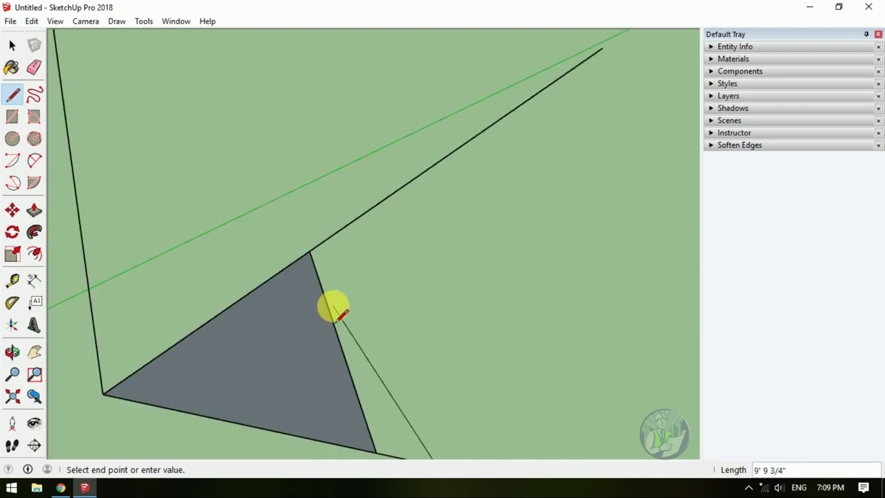
scroll(339, 311, down, 2)
key(Escape)
- Extend the triangle with edges along the upper and lower lines, creating two adjoining faces
click(318, 269)
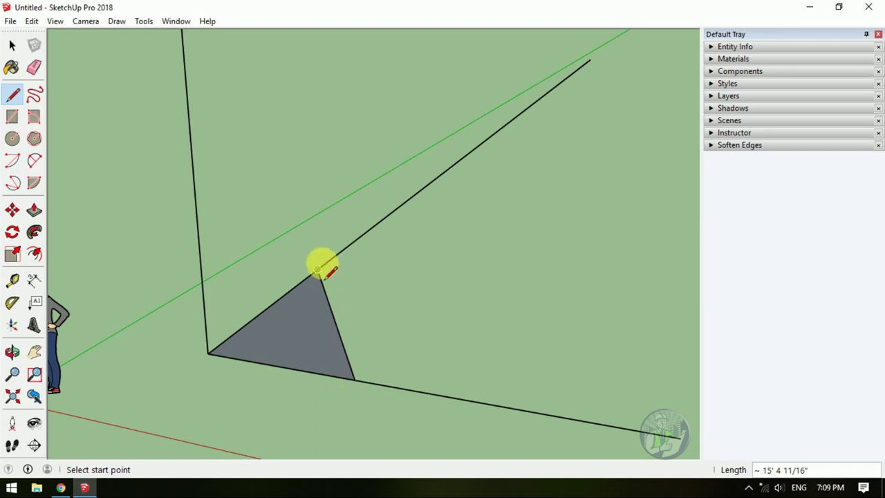
click(318, 269)
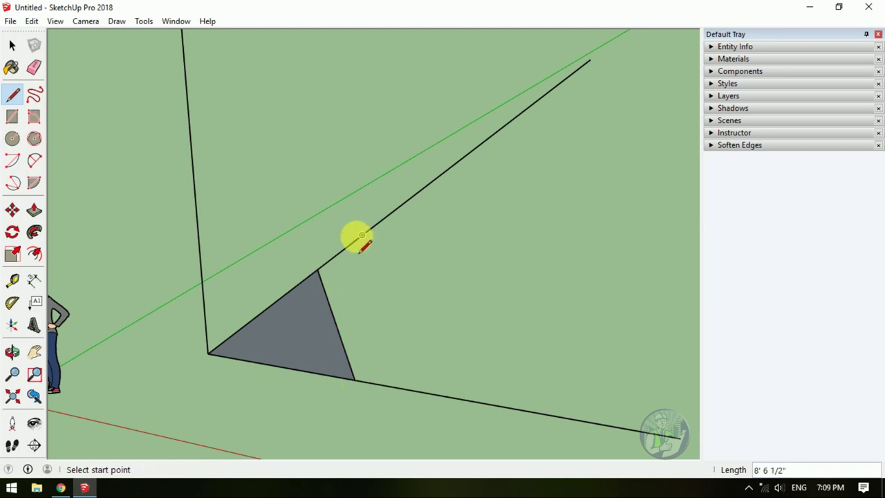
click(361, 235)
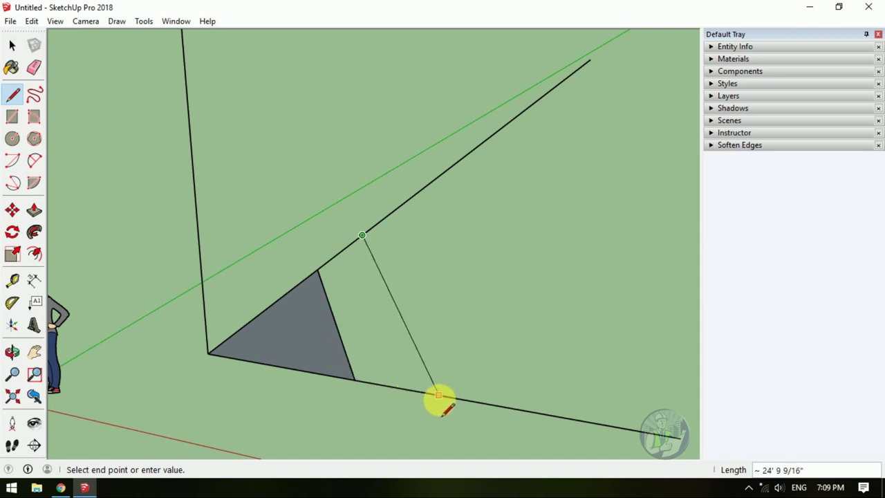
click(462, 400)
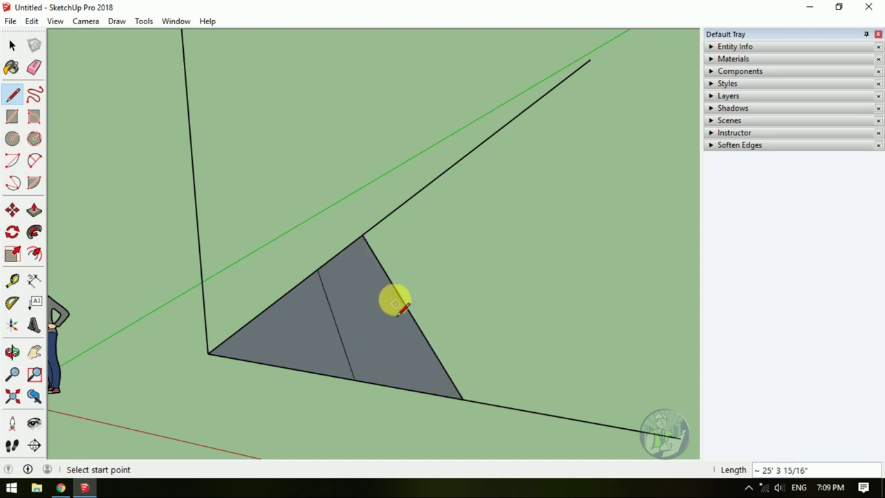
click(463, 399)
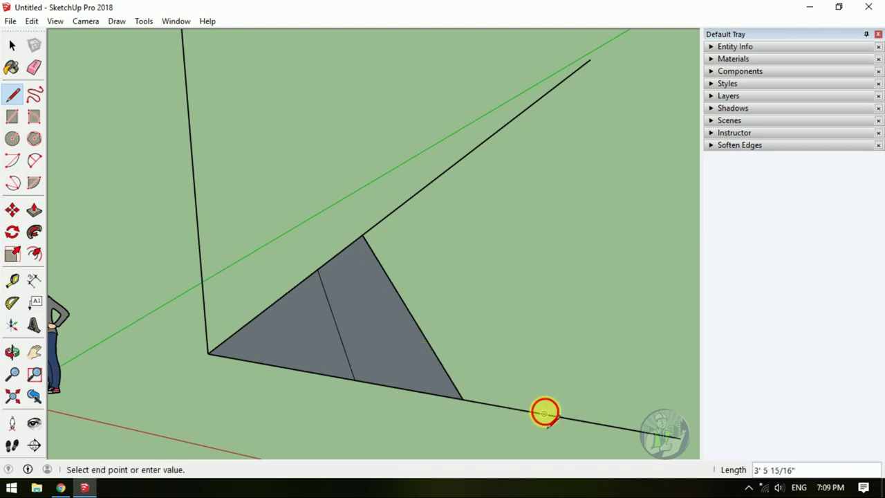
click(545, 413)
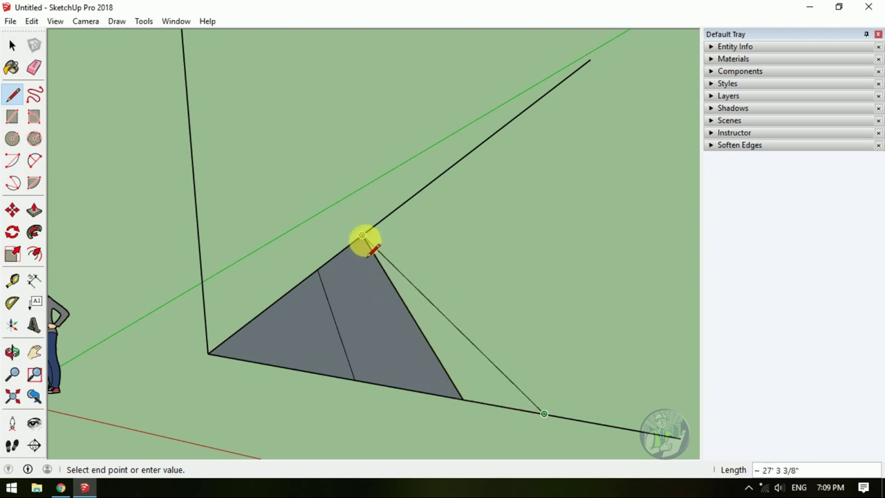
click(387, 218)
- Erase the split triangle faces, inner edges and long corner lines
middle_drag(403, 237, 385, 336)
scroll(322, 283, down, 3)
scroll(399, 316, down, 2)
scroll(352, 304, up, 4)
key(e)
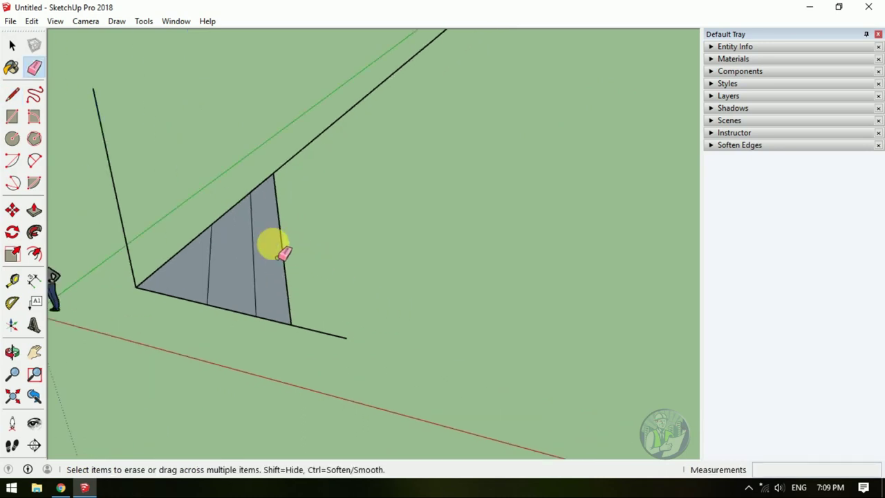
drag(276, 247, 204, 267)
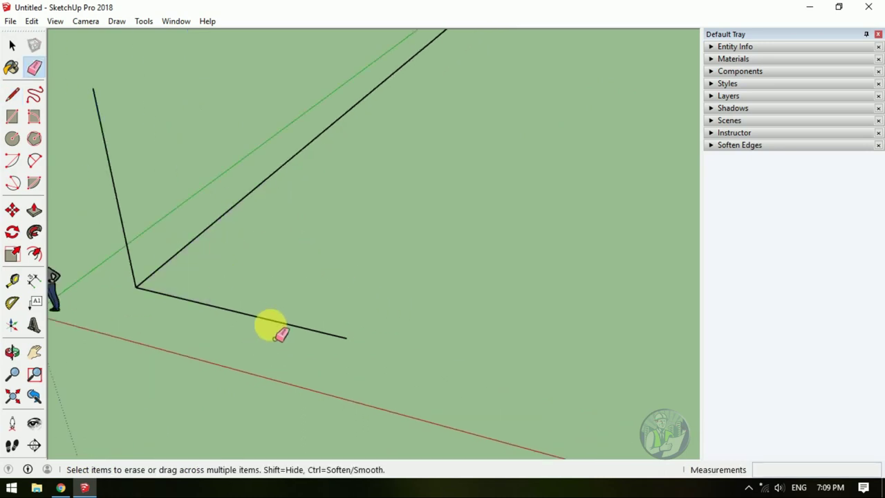
mouse_move(246, 319)
mouse_down()
mouse_move(199, 302)
mouse_move(244, 293)
mouse_move(139, 263)
mouse_move(198, 257)
mouse_up()
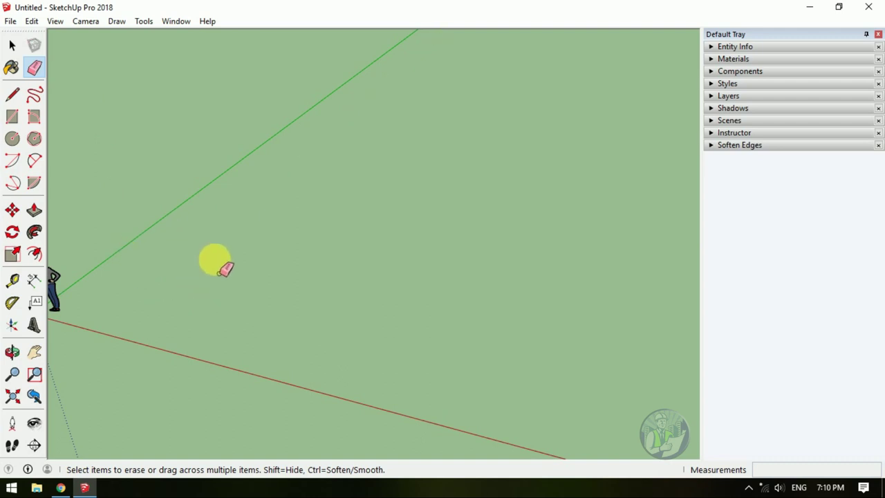
middle_drag(227, 270, 208, 256)
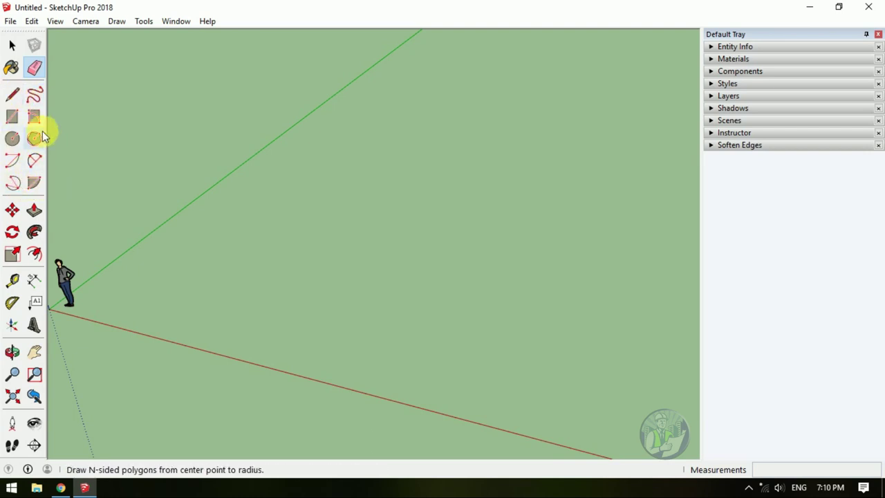
click(18, 101)
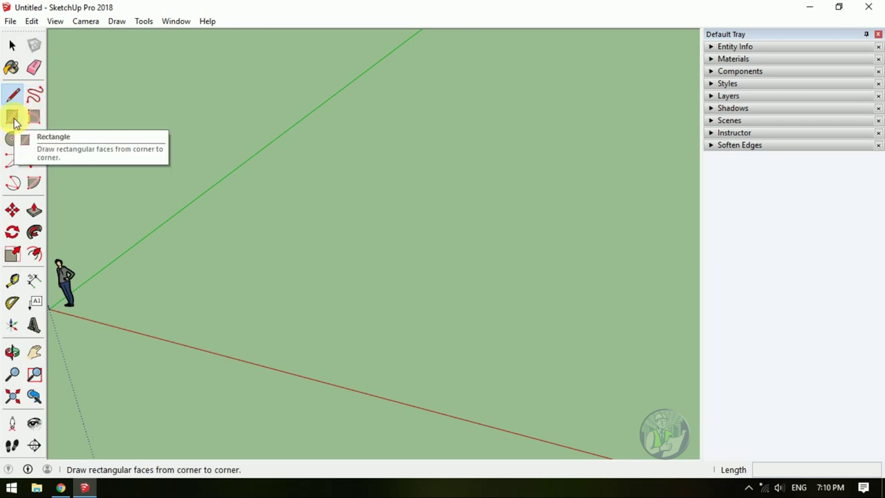
click(12, 117)
click(33, 114)
click(11, 141)
click(33, 138)
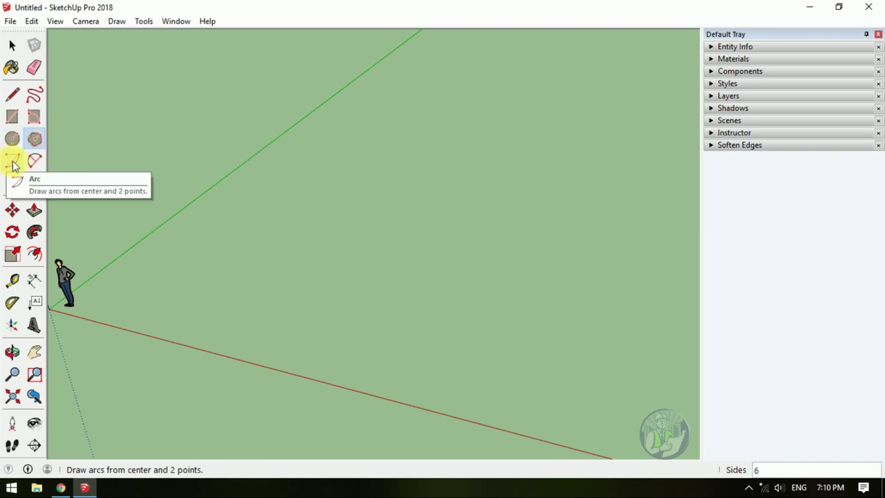
click(13, 163)
click(33, 160)
click(11, 182)
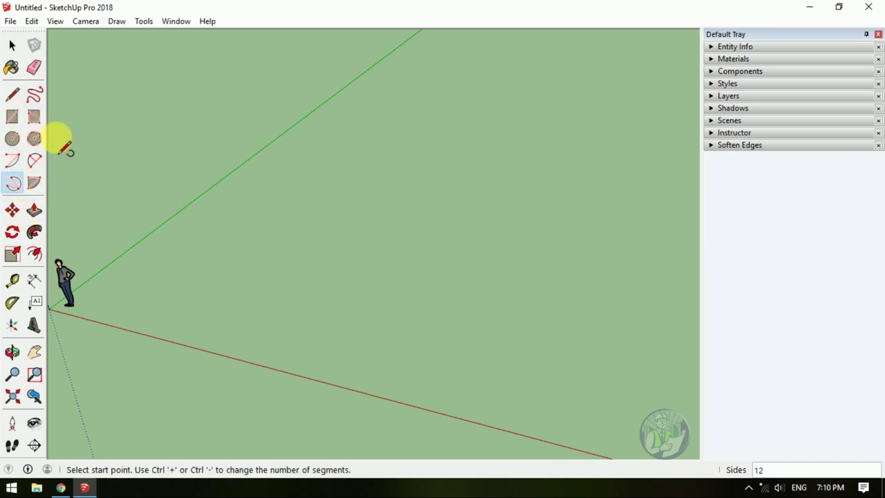
click(13, 94)
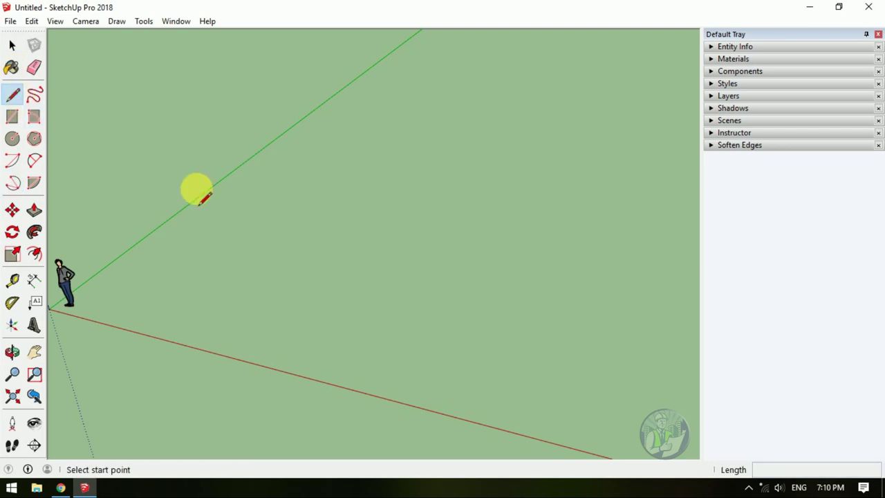
- Draw a straight ground edge and close it with a wavy freehand curve into a face
click(198, 253)
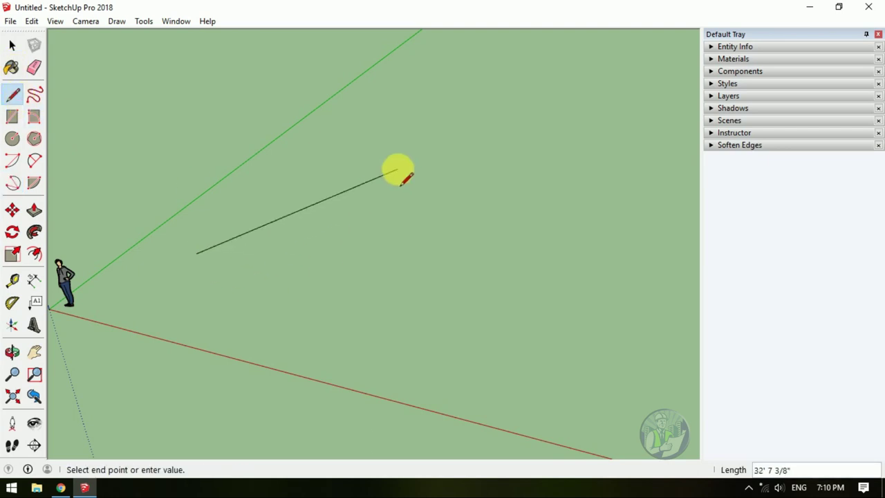
click(337, 131)
key(Escape)
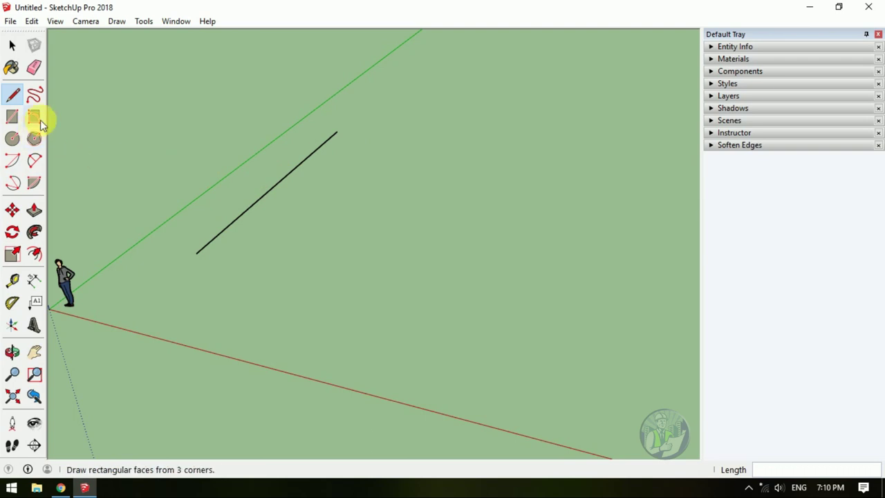
click(36, 94)
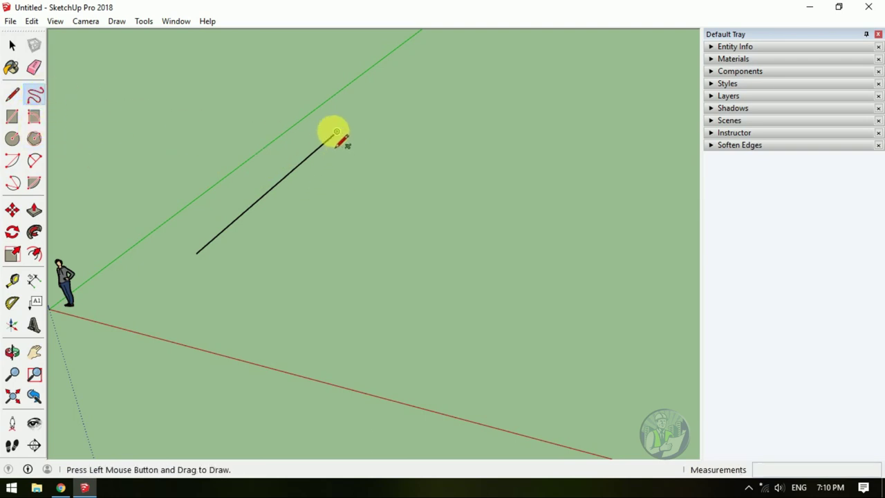
drag(336, 131, 207, 263)
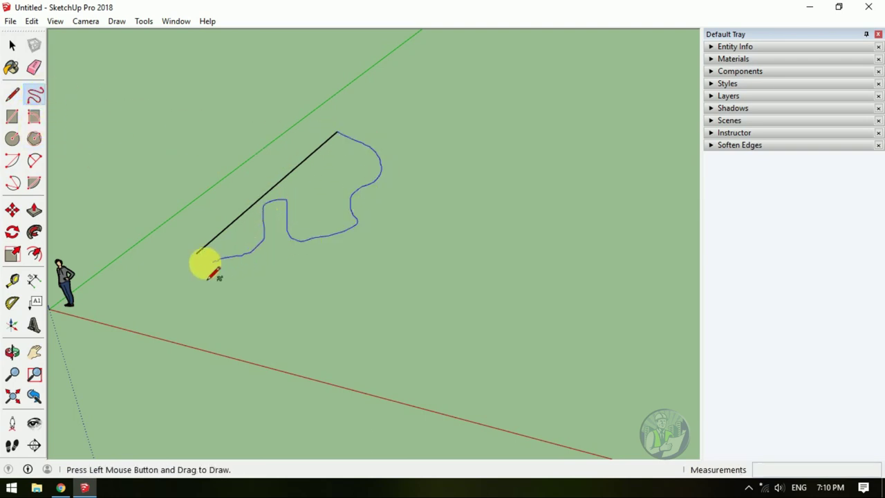
drag(197, 255, 197, 254)
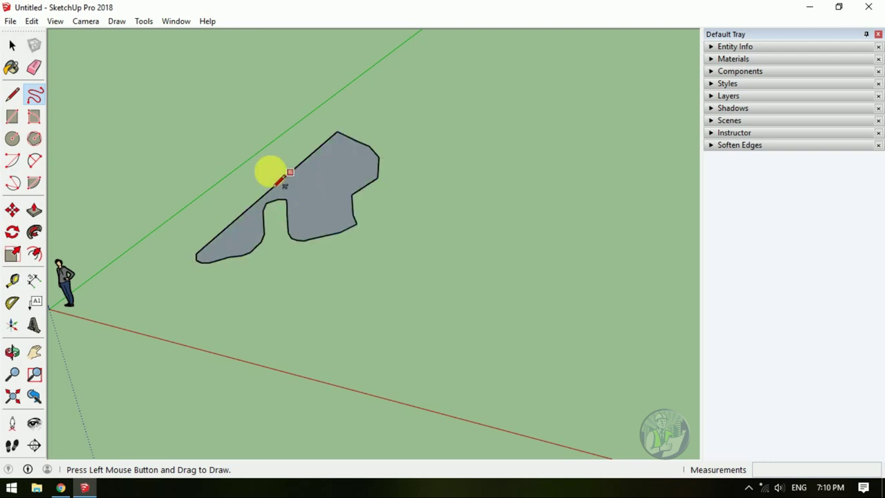
mouse_move(315, 178)
middle_down()
mouse_move(385, 191)
mouse_move(188, 184)
middle_up()
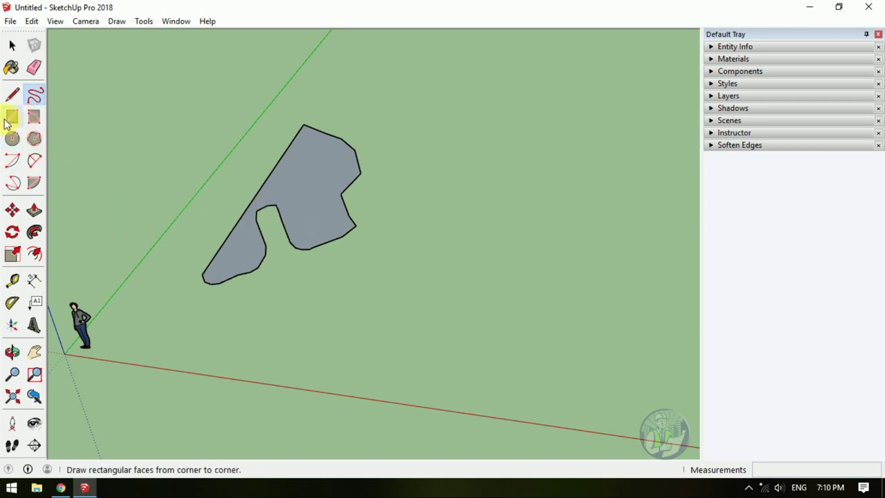
- Draw a flat rectangle on the ground beside the freehand shape
click(25, 119)
click(407, 169)
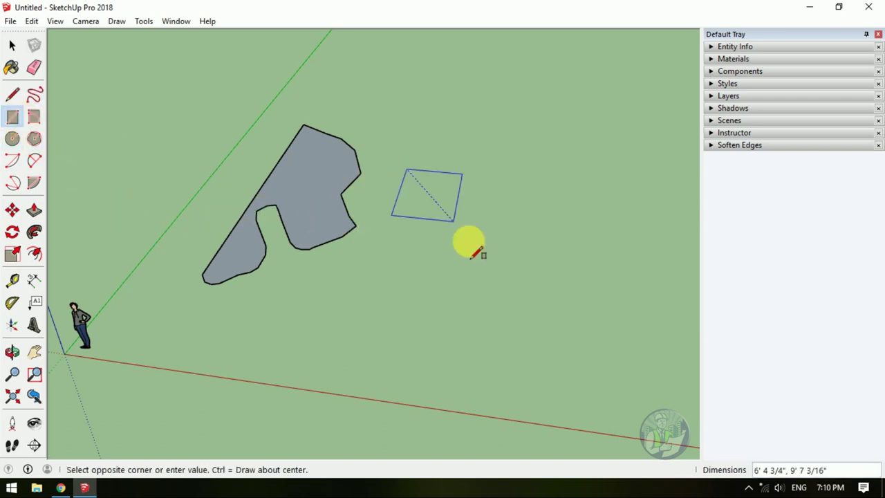
click(524, 263)
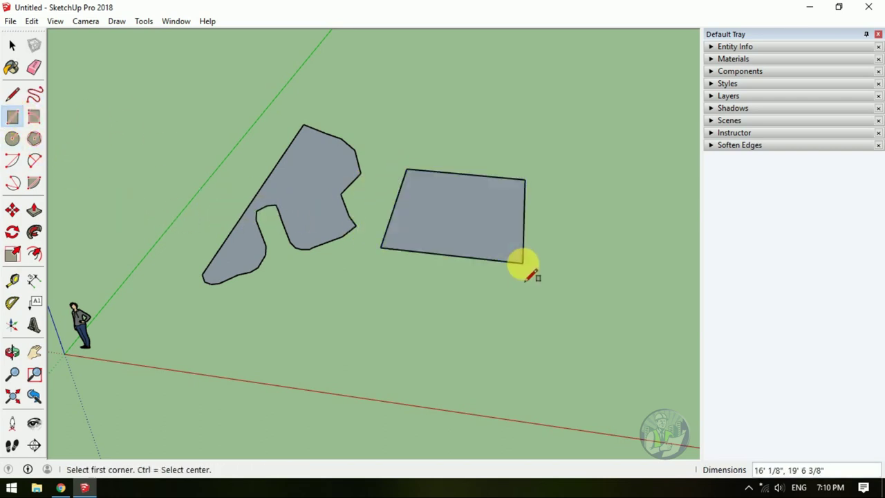
- Draw a thin upright rotated rectangle crossing the flat rectangle
click(36, 120)
click(13, 117)
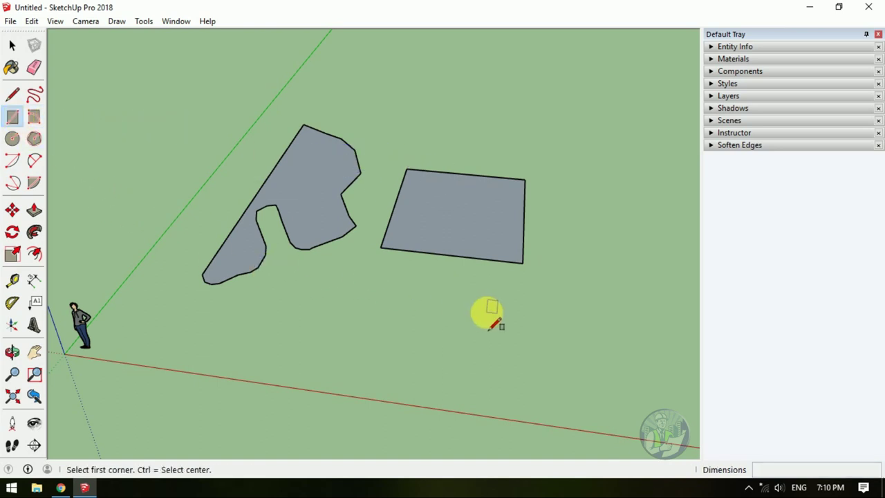
click(31, 124)
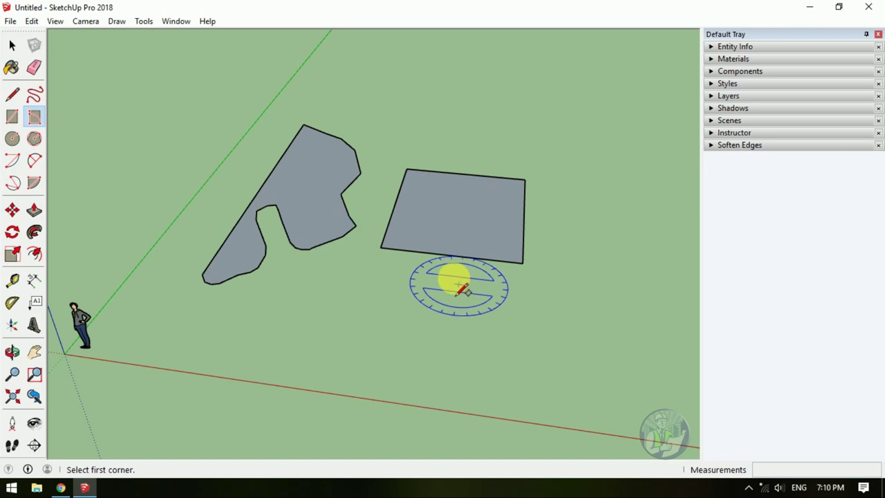
click(358, 327)
click(389, 296)
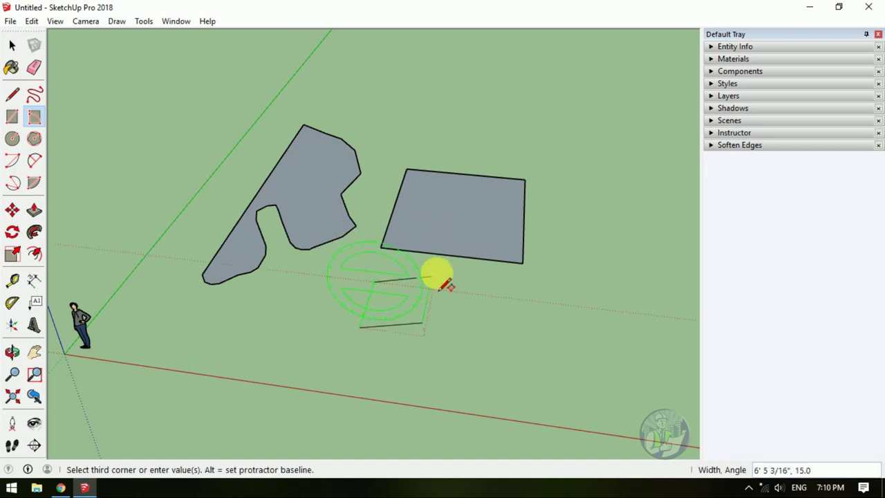
middle_drag(445, 321, 454, 298)
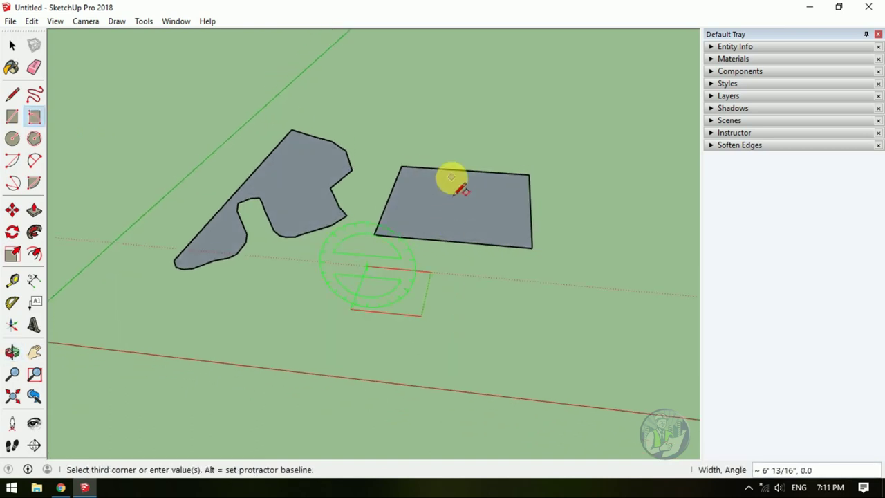
click(477, 146)
mouse_move(477, 148)
middle_down()
mouse_move(454, 261)
mouse_move(602, 302)
mouse_move(585, 191)
mouse_move(414, 173)
middle_up()
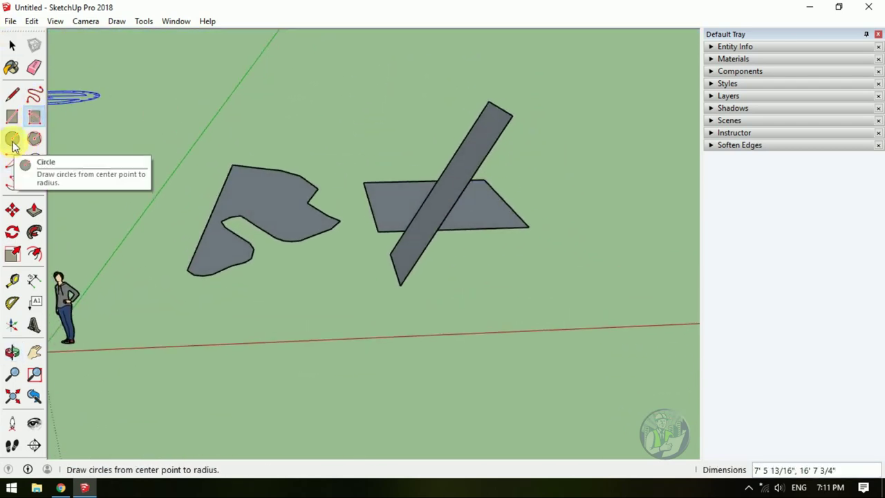
- Draw a filled circle on open ground to the right of the square
click(13, 138)
mouse_move(329, 222)
middle_down()
mouse_move(316, 242)
mouse_move(517, 284)
middle_up()
click(550, 249)
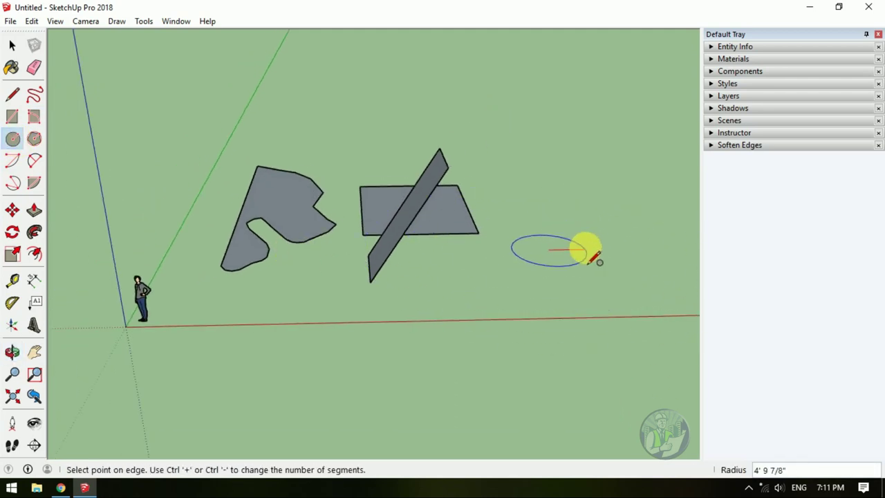
scroll(587, 251, up, 2)
scroll(601, 242, up, 2)
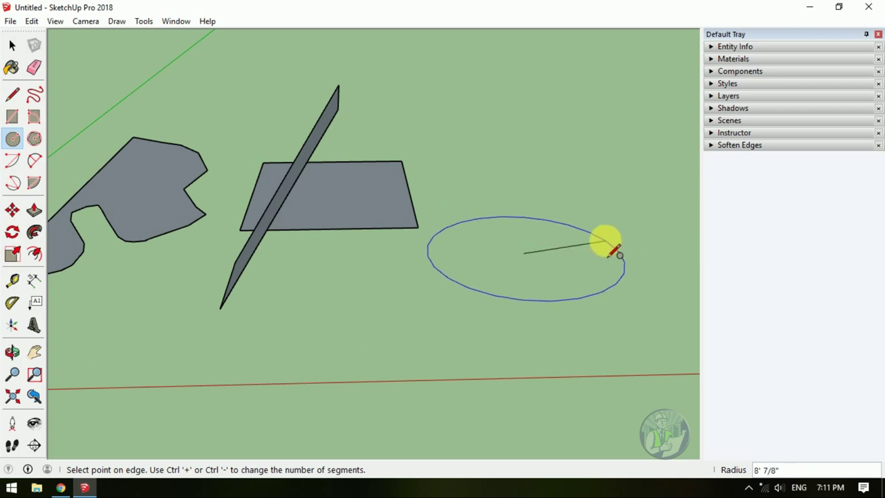
middle_drag(574, 250, 558, 238)
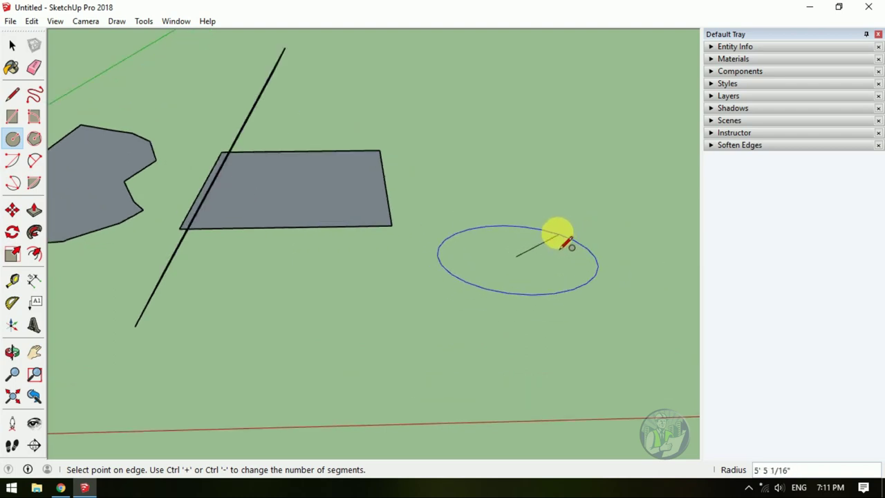
click(550, 224)
- Add a second filled circle and place the centre for another circle
mouse_move(435, 276)
middle_down()
mouse_move(389, 282)
mouse_move(316, 336)
middle_up()
click(296, 326)
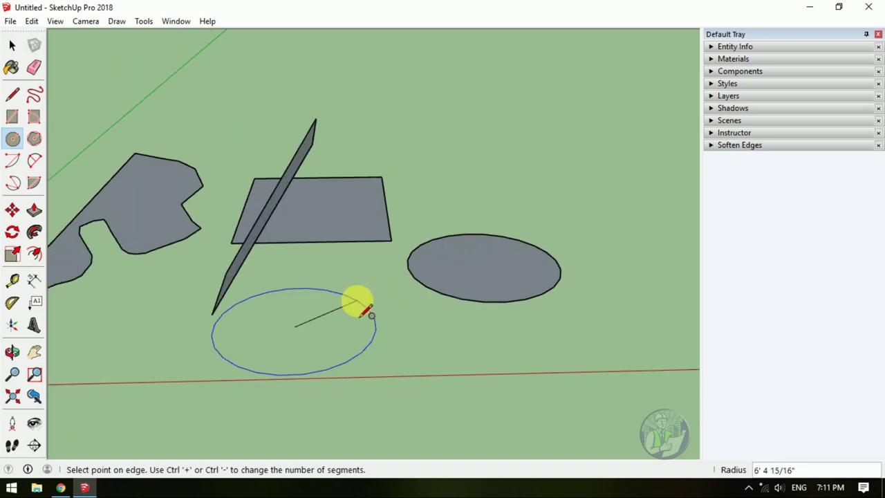
click(361, 315)
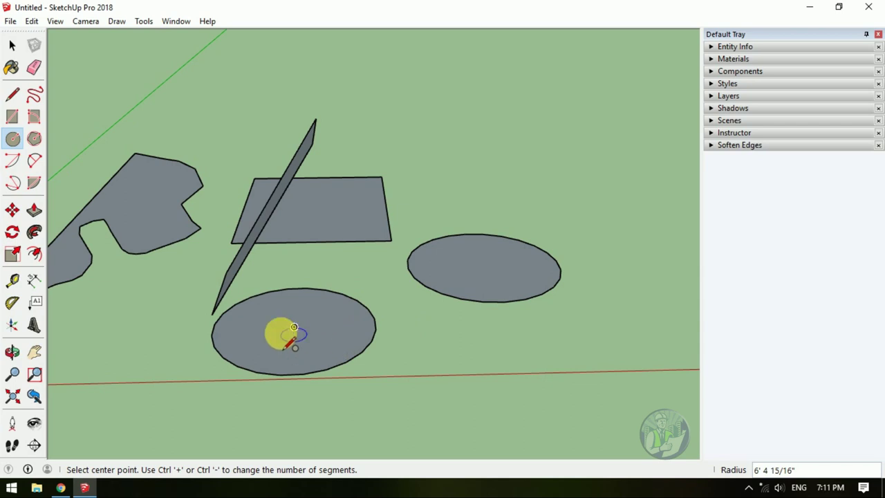
middle_drag(479, 210, 419, 233)
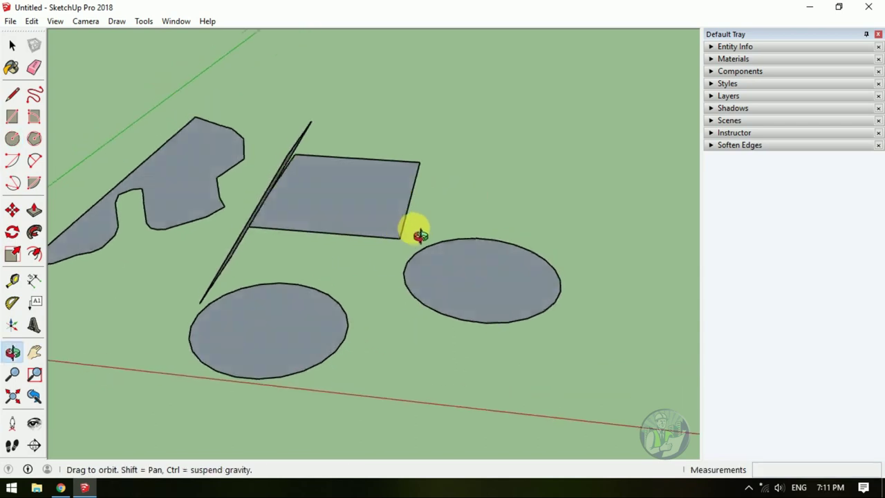
scroll(539, 184, up, 2)
scroll(525, 186, up, 2)
scroll(519, 181, up, 2)
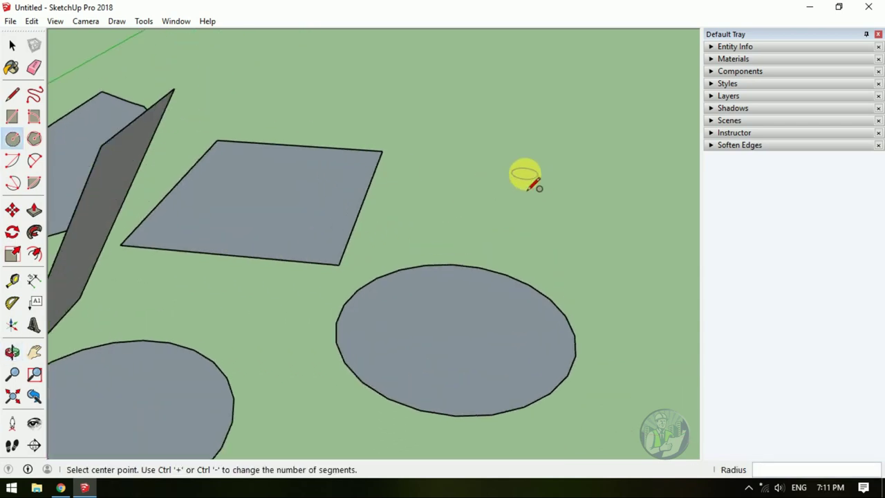
click(524, 173)
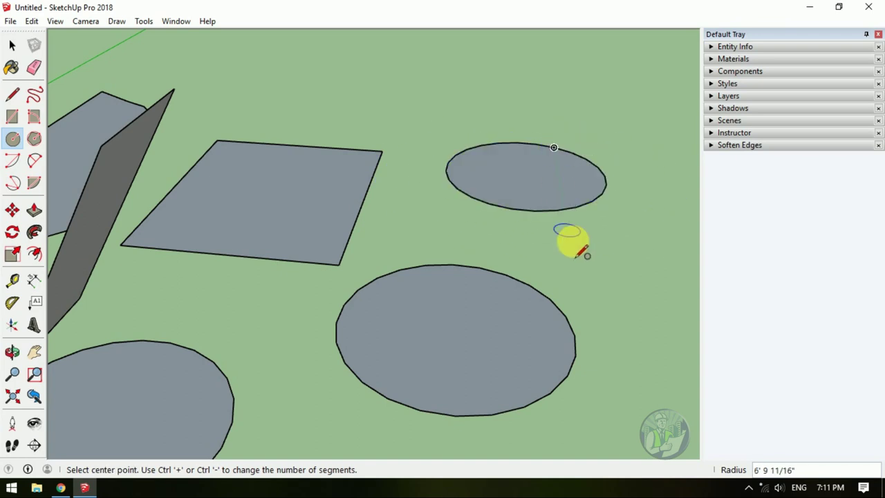
scroll(287, 200, down, 3)
scroll(233, 196, down, 2)
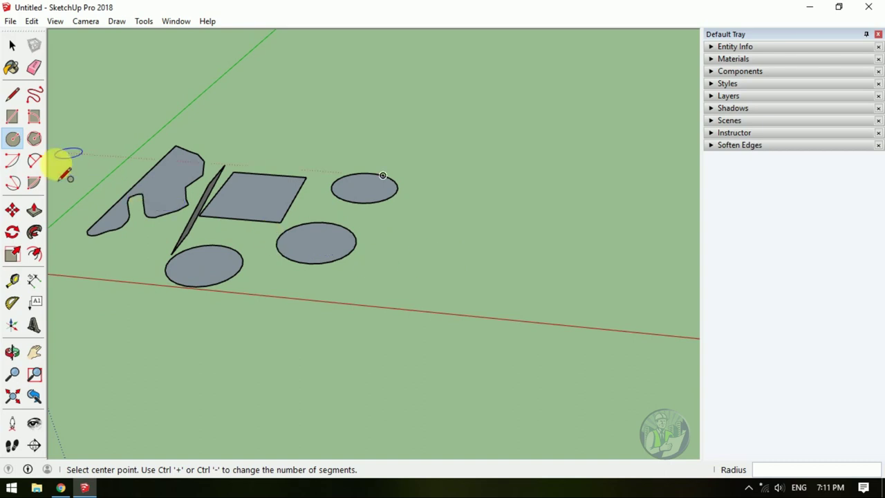
- Cancel a stray circle and draw a filled hexagon with the Circle tool set to 6 sides
click(434, 267)
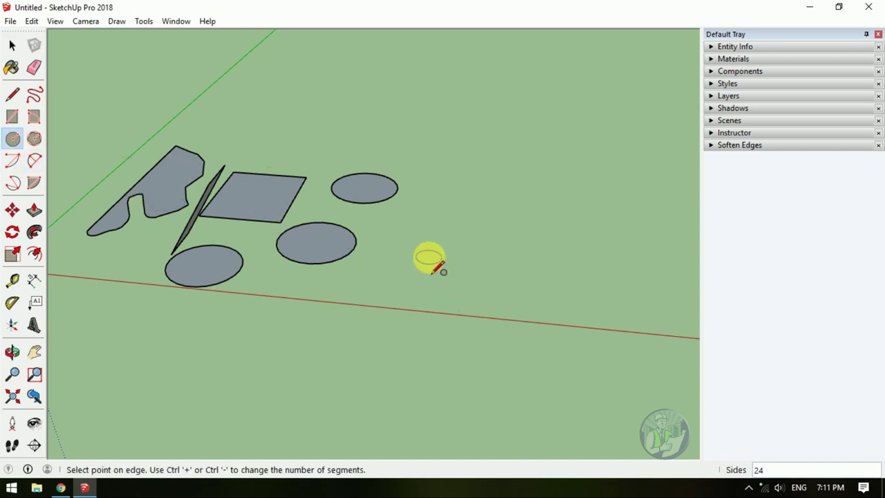
key(Escape)
click(15, 138)
text(6)
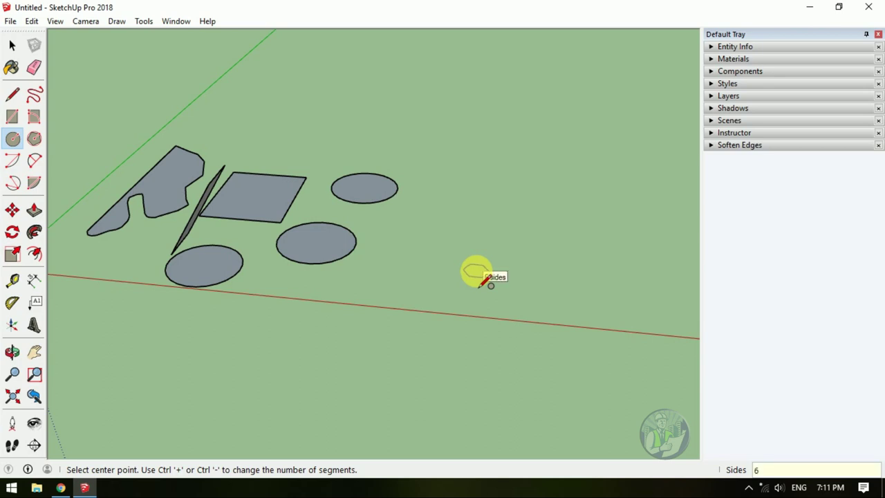
click(470, 258)
click(516, 255)
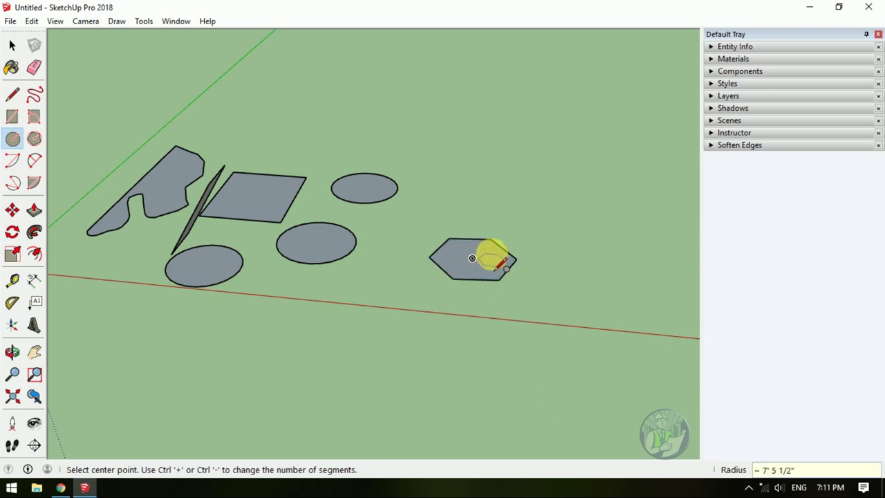
scroll(493, 261, up, 3)
scroll(492, 261, up, 2)
mouse_move(493, 237)
middle_down()
mouse_move(500, 312)
mouse_move(470, 237)
middle_up()
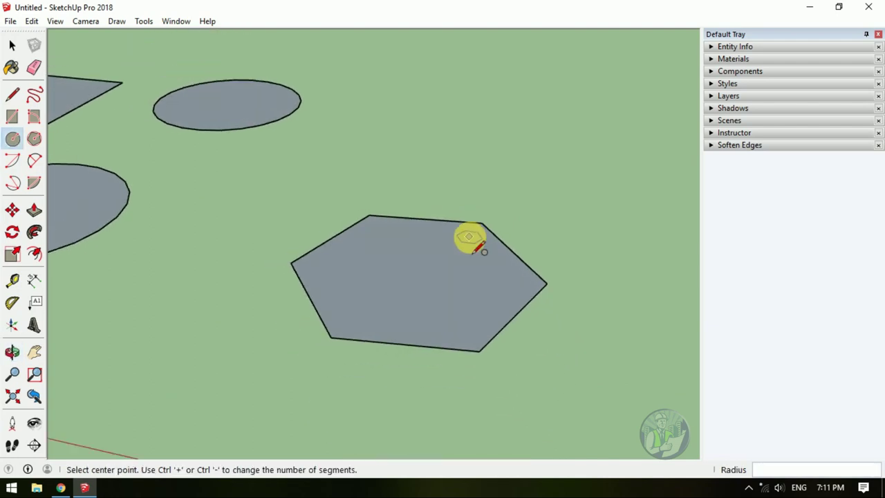
scroll(456, 249, down, 2)
scroll(346, 238, down, 2)
- Draw a second filled hexagon with the Polygon tool
click(34, 140)
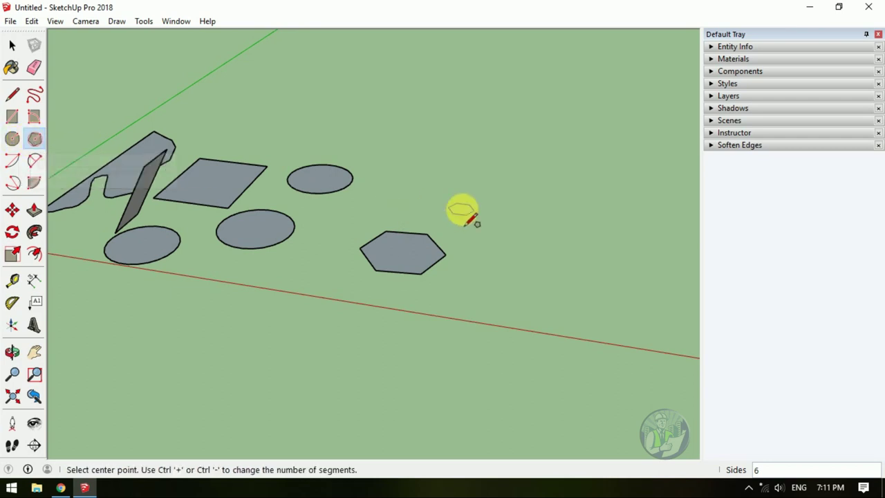
scroll(421, 198, up, 1)
scroll(336, 204, up, 1)
scroll(358, 201, up, 1)
scroll(373, 197, down, 1)
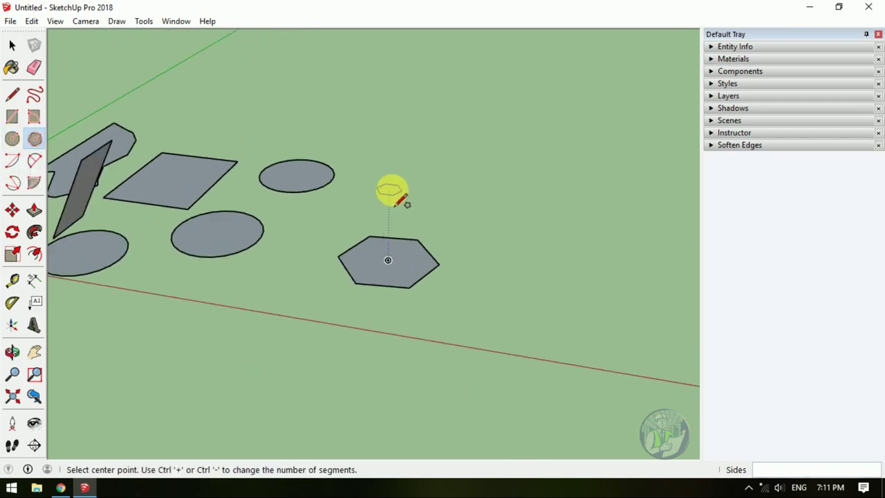
scroll(422, 197, up, 1)
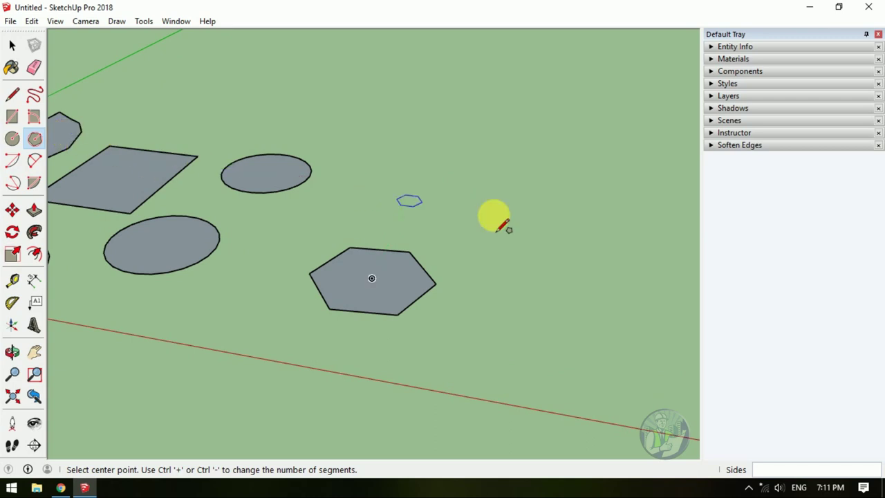
click(431, 195)
click(474, 194)
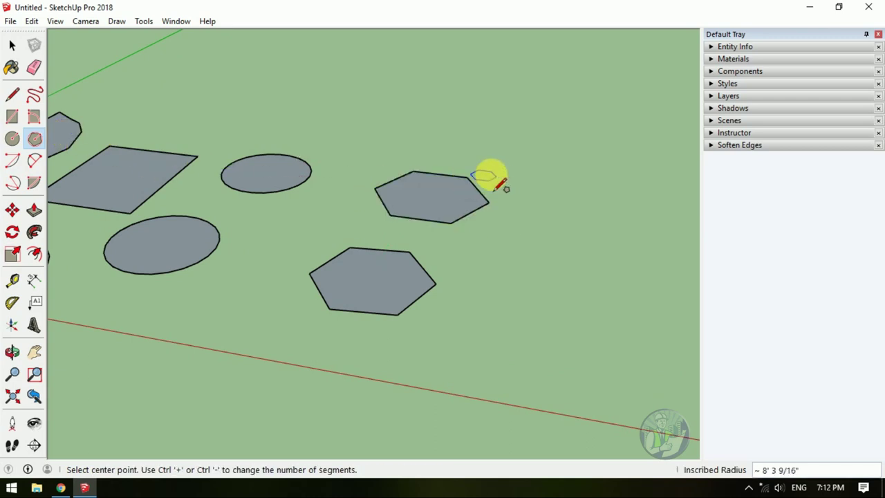
click(36, 140)
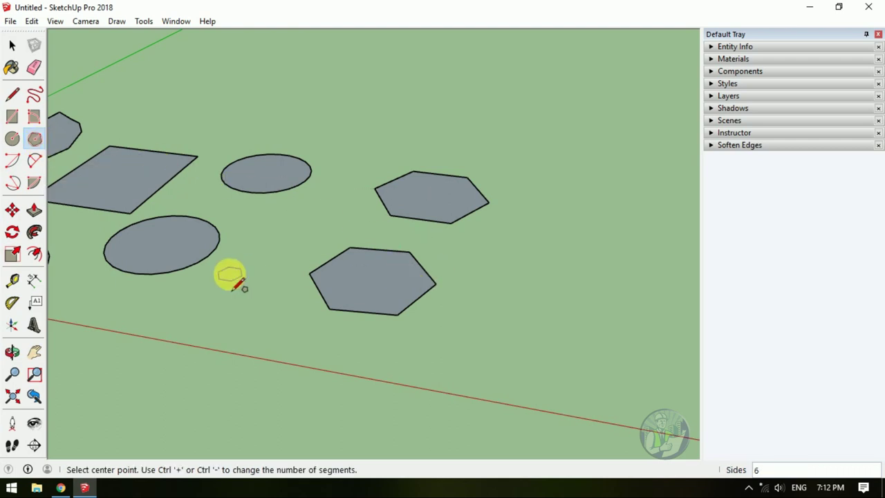
- Draw a 5-sided circumscribed pentagon with radius 40 below and right of the hexagons
click(38, 139)
text(5)
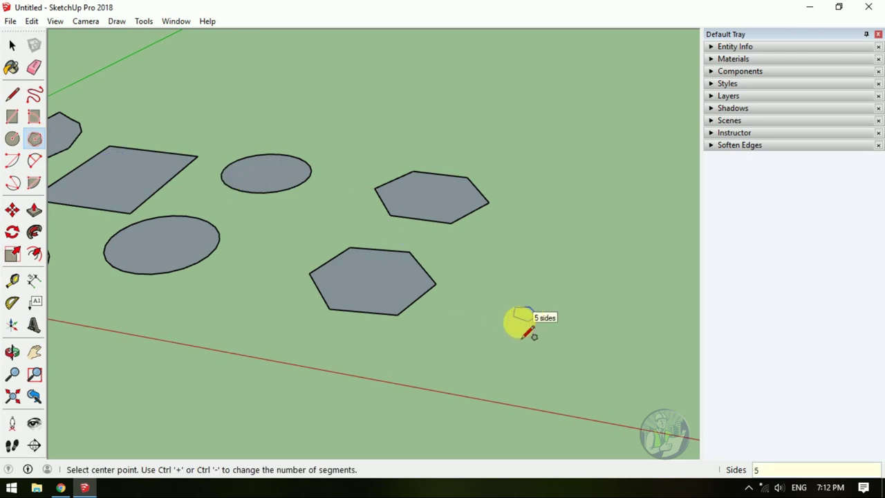
click(505, 325)
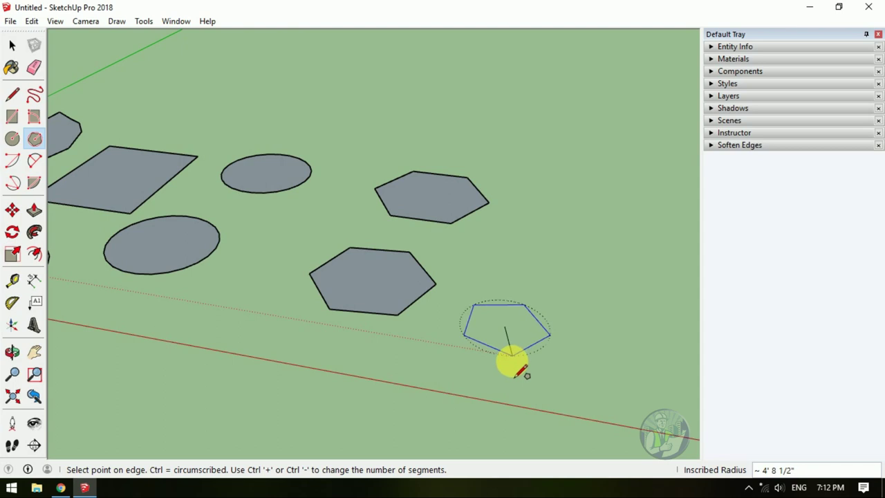
scroll(529, 354, up, 3)
scroll(568, 343, up, 1)
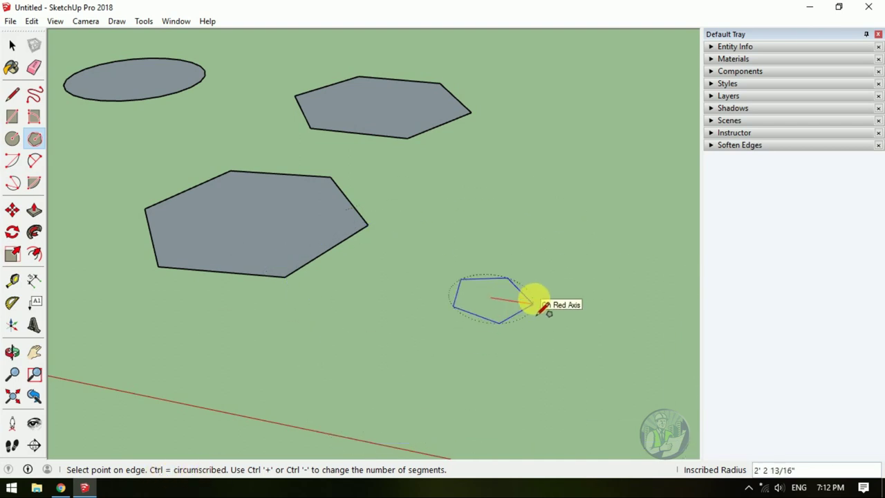
key(ctrl)
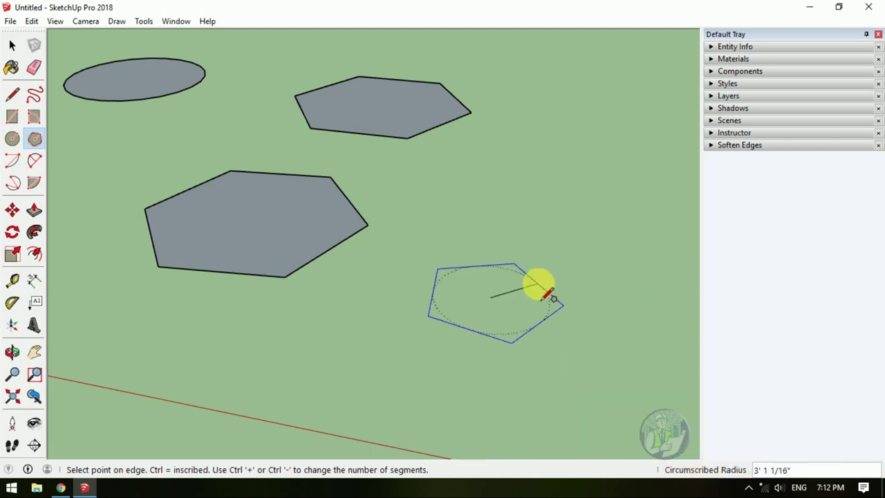
scroll(543, 297, up, 2)
scroll(533, 314, up, 1)
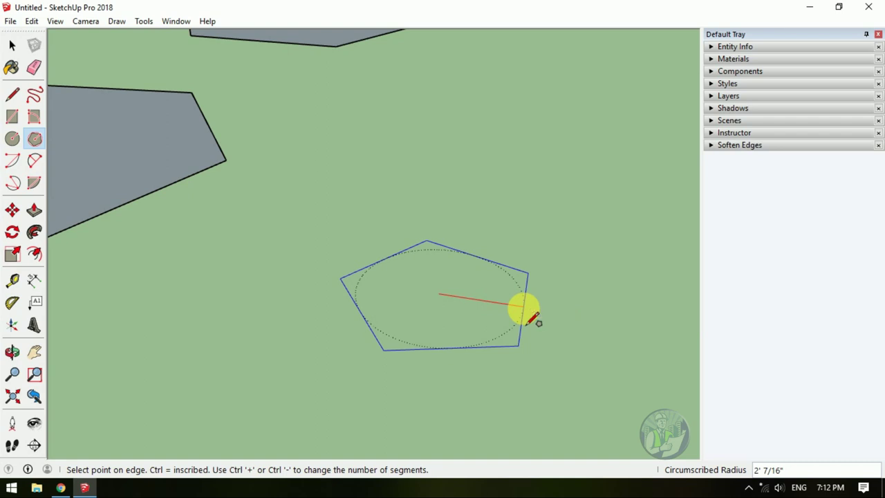
key(Return)
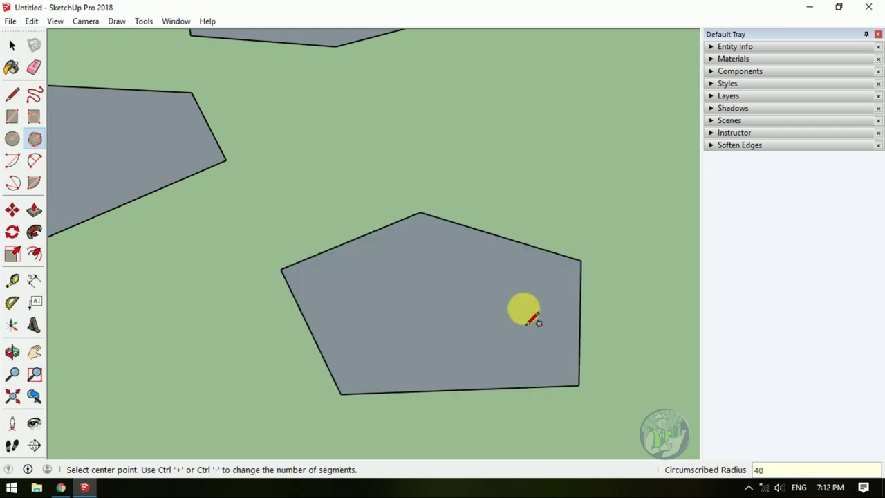
scroll(460, 320, down, 1)
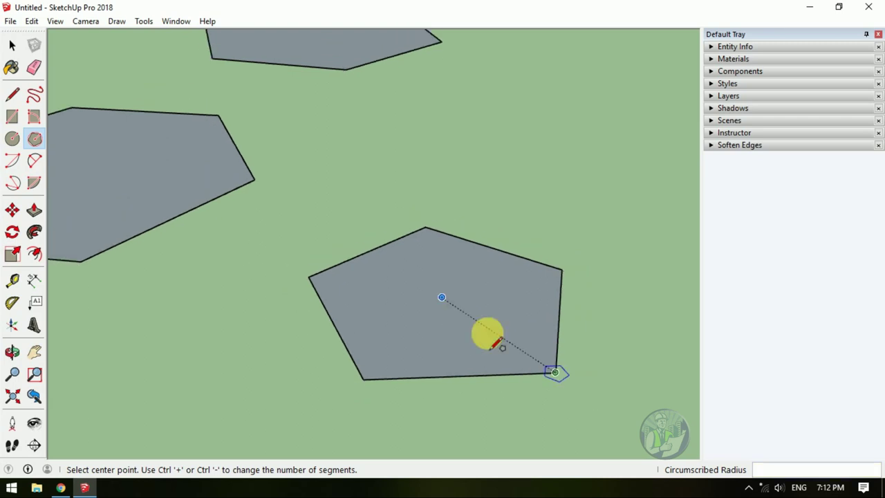
scroll(484, 334, down, 2)
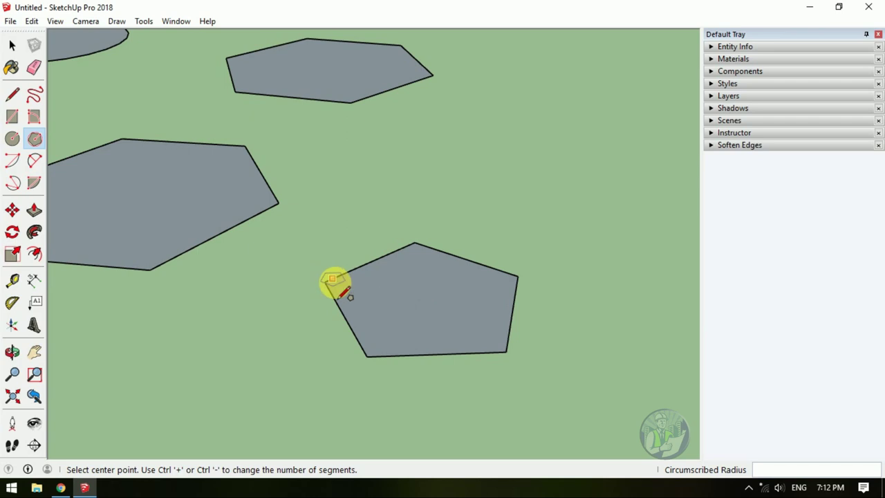
scroll(345, 276, down, 2)
scroll(391, 290, down, 2)
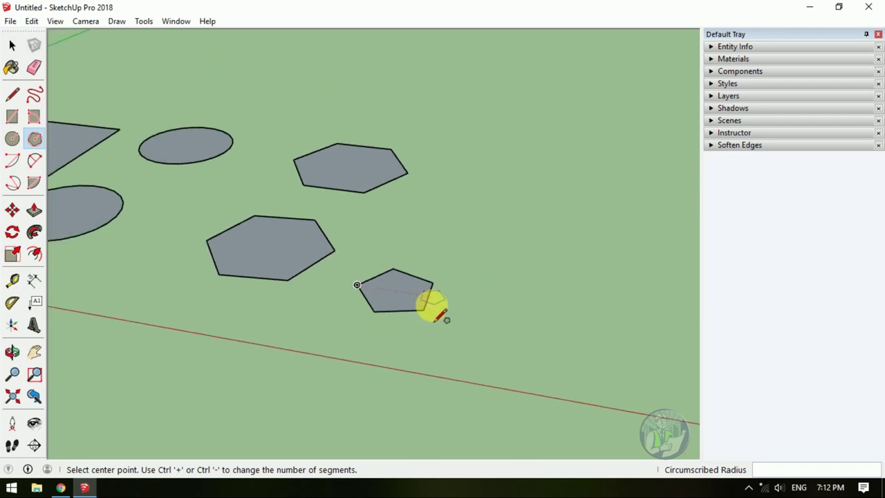
scroll(497, 296, down, 2)
scroll(108, 198, up, 1)
scroll(197, 252, up, 2)
scroll(197, 253, down, 1)
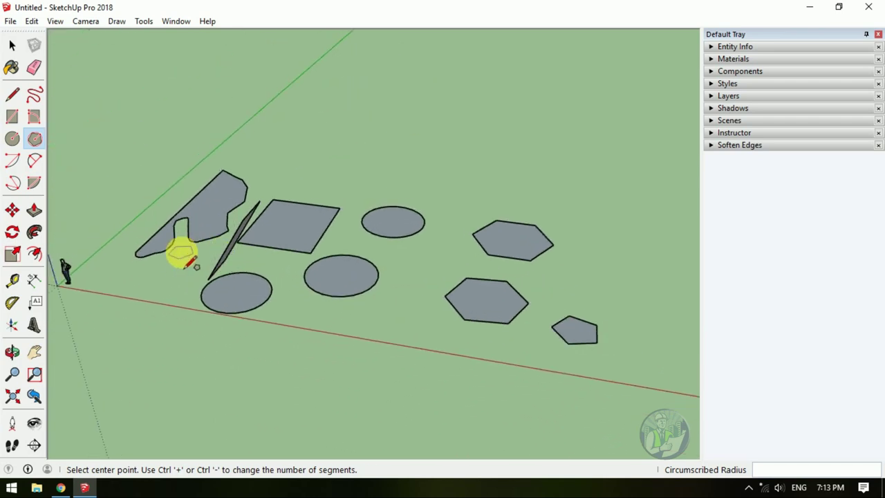
scroll(182, 251, down, 1)
- Draw three open arcs with the Arc, 2 Point Arc and 3 Point Arc tools
click(12, 160)
click(316, 150)
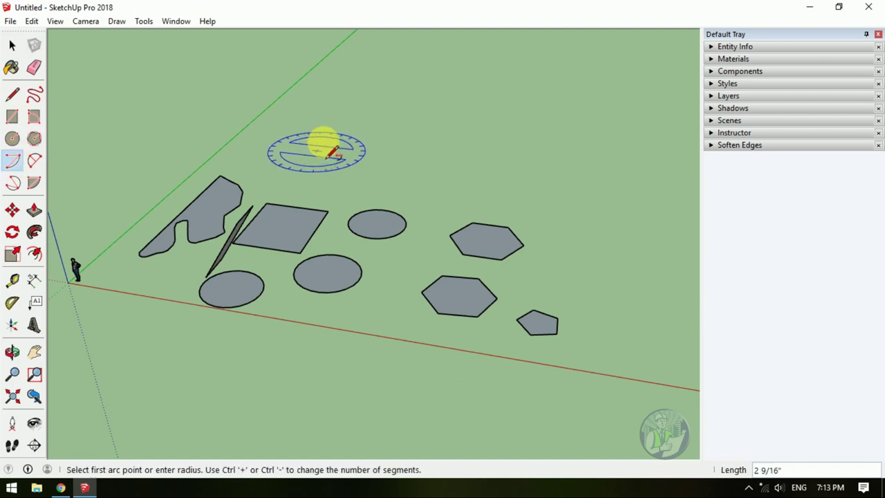
click(385, 69)
click(572, 128)
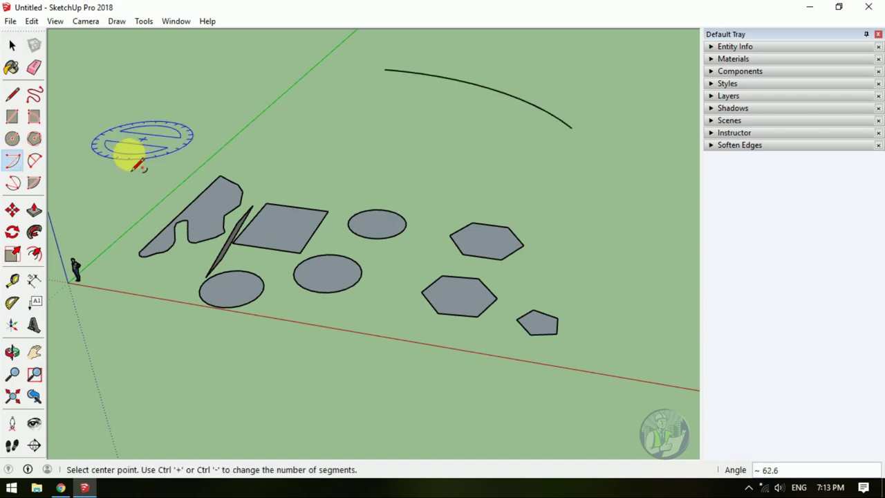
click(34, 161)
click(330, 162)
click(425, 128)
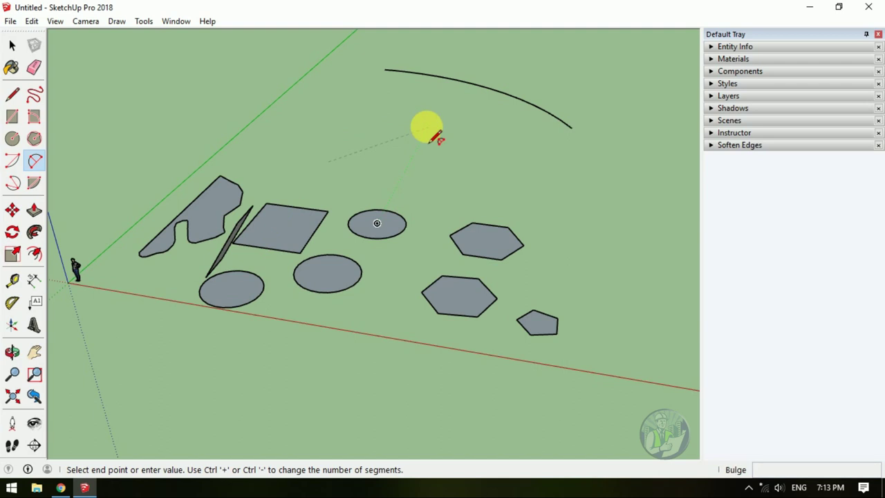
click(430, 159)
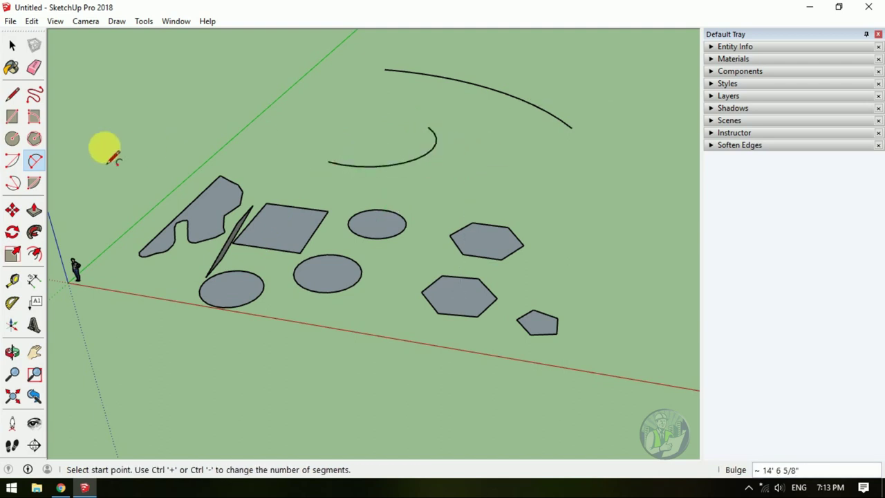
click(13, 183)
click(276, 128)
click(230, 76)
click(179, 118)
- Draw a large filled pie-slice sector beside the polygons with the Pie tool
click(35, 183)
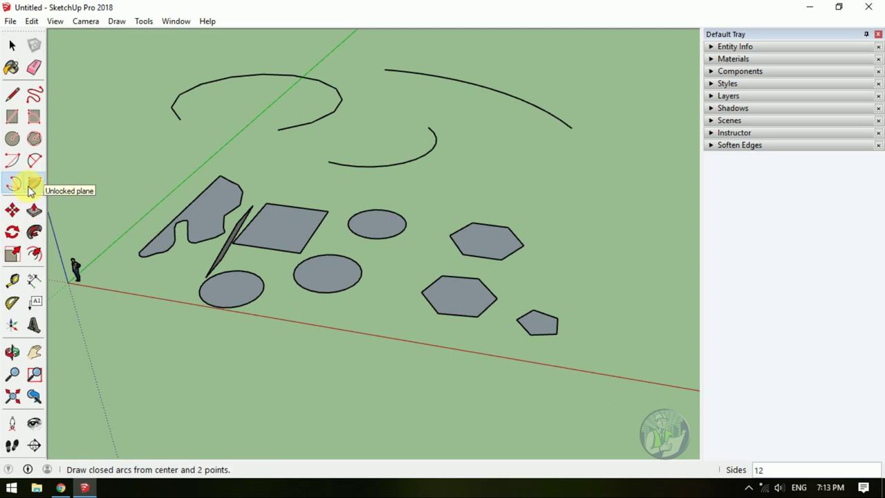
scroll(277, 270, down, 3)
click(462, 250)
click(516, 179)
click(574, 304)
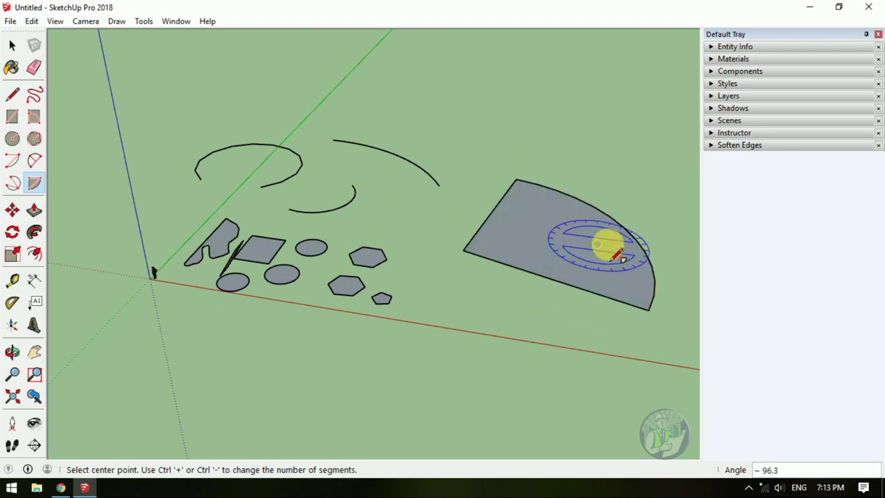
scroll(606, 243, up, 2)
scroll(642, 223, up, 2)
scroll(560, 231, up, 2)
mouse_move(513, 265)
middle_down()
mouse_move(370, 204)
mouse_move(478, 194)
mouse_move(425, 217)
middle_up()
scroll(319, 208, down, 2)
mouse_move(319, 208)
middle_down()
mouse_move(420, 322)
mouse_move(223, 259)
middle_up()
click(35, 183)
mouse_move(102, 182)
middle_down()
mouse_move(509, 251)
mouse_move(316, 217)
middle_up()
scroll(510, 251, down, 2)
scroll(442, 154, up, 2)
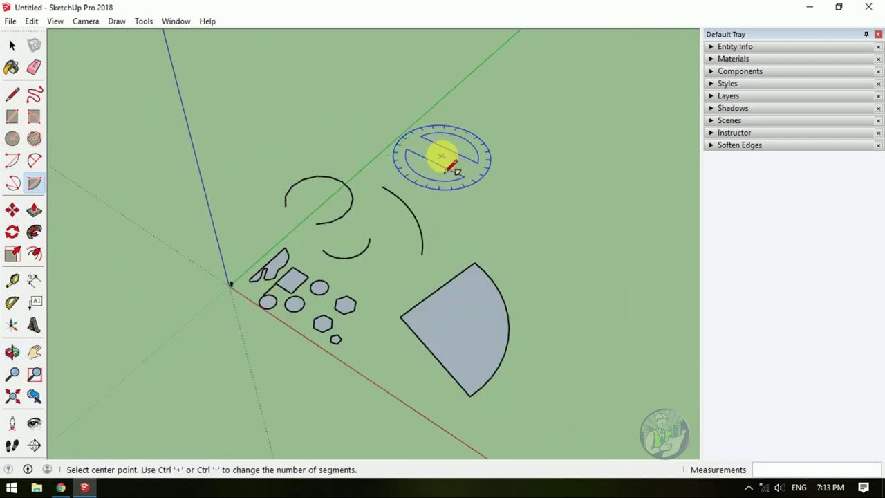
scroll(415, 154, up, 1)
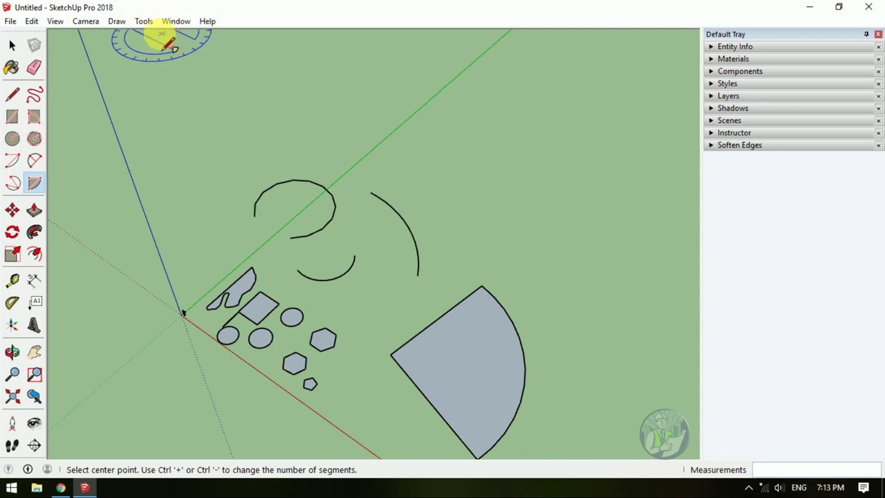
- Set the model's length precision to 1/8" in Model Info Units, keeping Architectural format
click(171, 27)
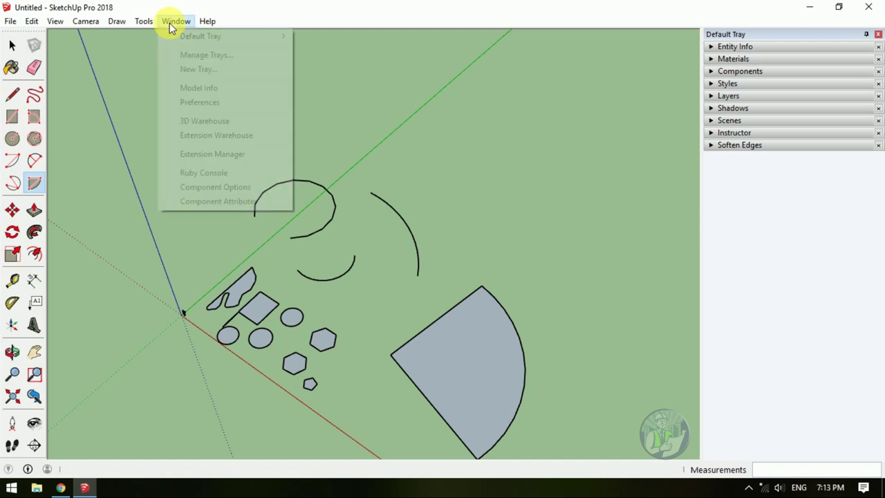
click(229, 86)
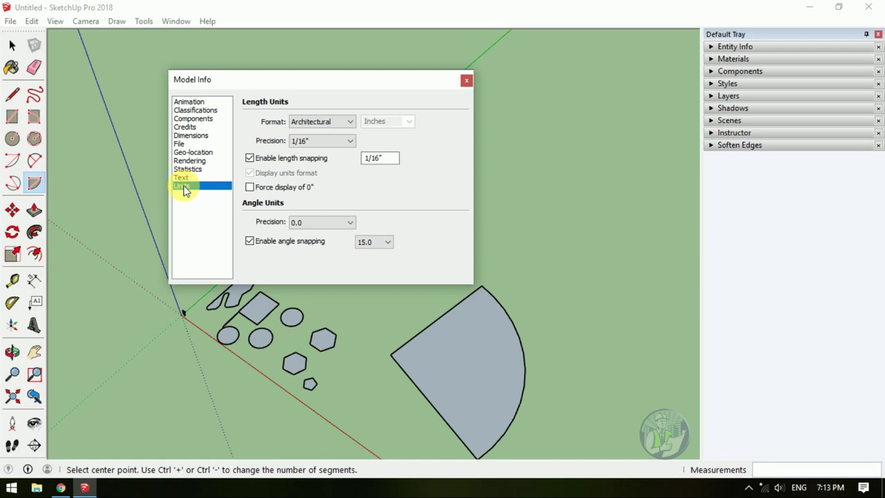
click(335, 122)
click(334, 121)
click(327, 141)
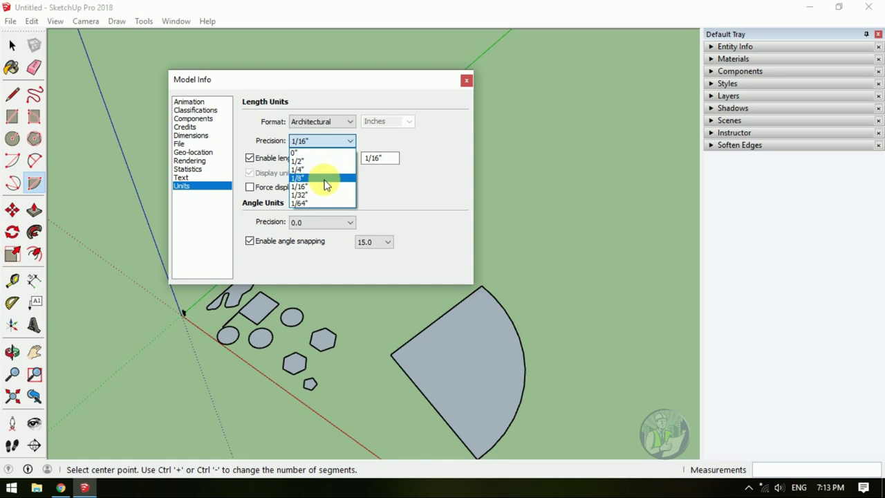
click(327, 178)
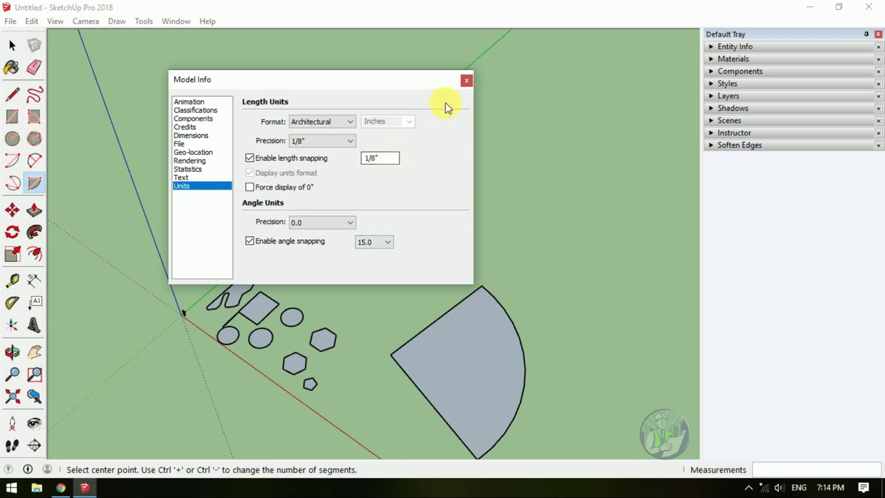
click(467, 82)
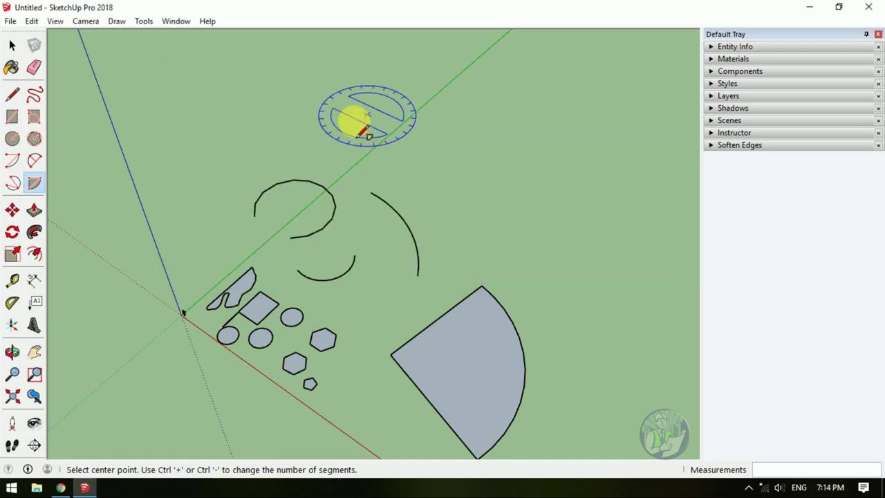
scroll(302, 152, down, 2)
scroll(296, 154, down, 2)
scroll(309, 213, down, 2)
scroll(320, 221, up, 2)
scroll(395, 201, up, 3)
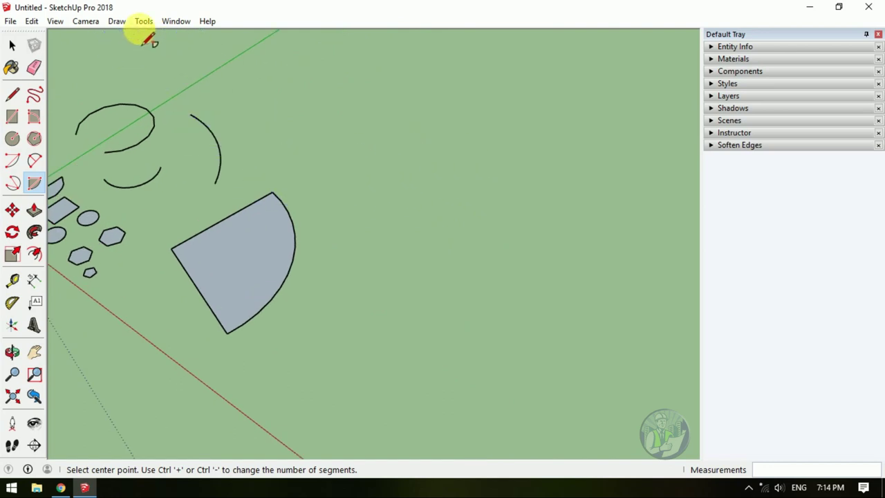
- Switch the length format to Engineering, then revert it to Architectural
click(174, 22)
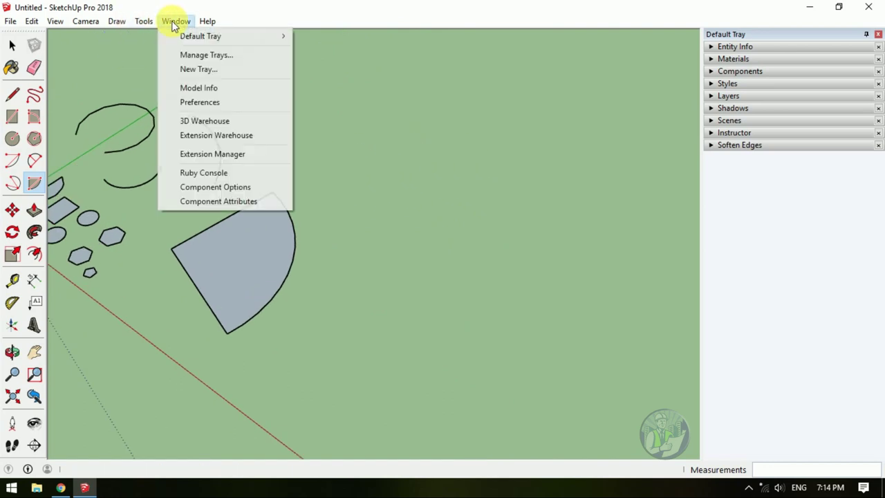
click(199, 88)
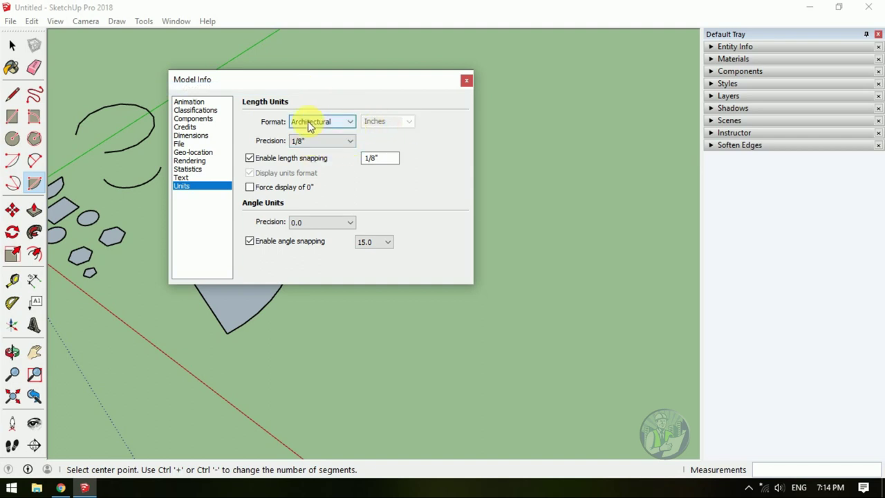
click(309, 123)
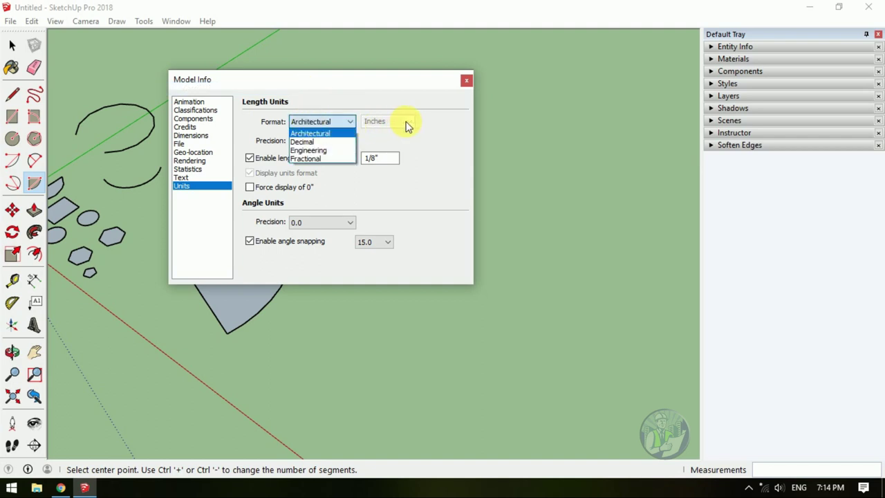
click(348, 150)
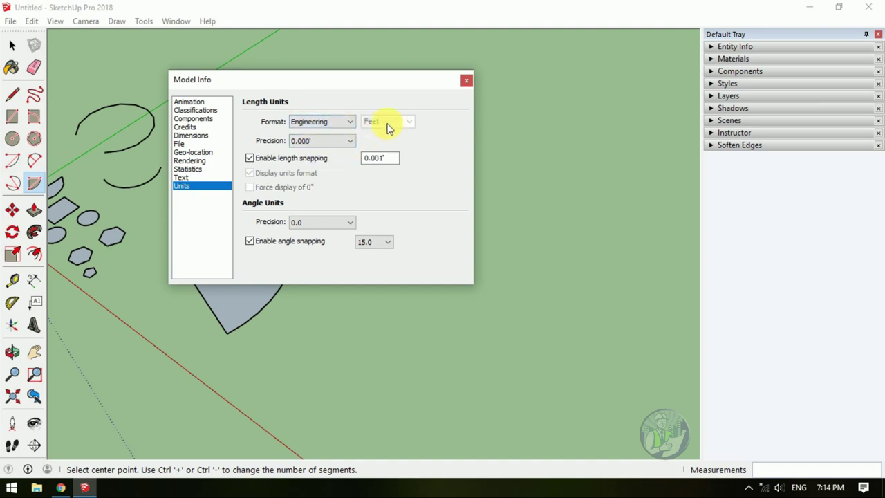
click(343, 124)
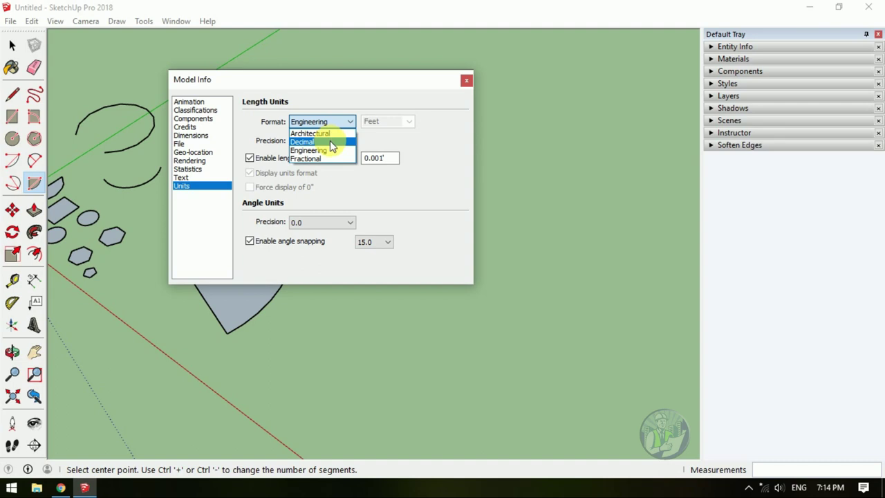
click(331, 134)
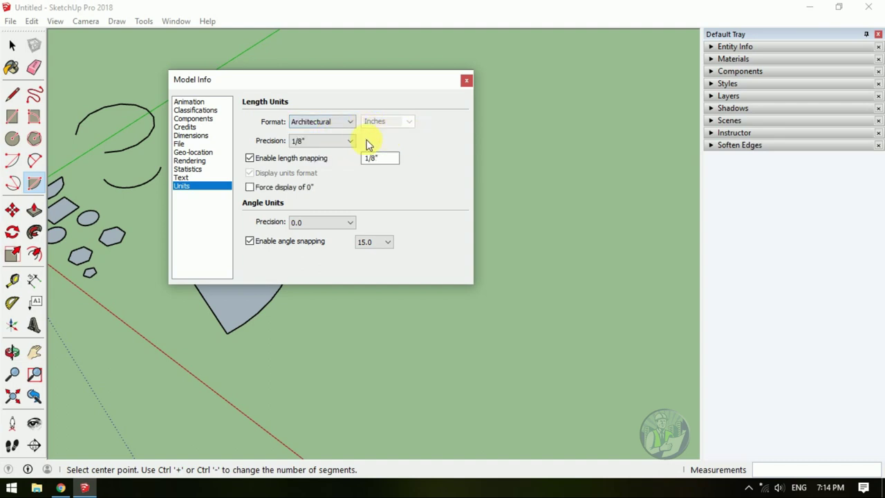
click(467, 80)
mouse_move(468, 78)
middle_down()
mouse_move(239, 182)
mouse_move(373, 241)
mouse_move(184, 134)
middle_up()
scroll(162, 187, up, 2)
scroll(231, 200, up, 2)
mouse_move(230, 200)
middle_down()
mouse_move(164, 263)
mouse_move(355, 198)
mouse_move(287, 272)
mouse_move(287, 208)
mouse_move(314, 204)
mouse_move(247, 192)
middle_up()
mouse_move(431, 192)
middle_down()
mouse_move(362, 174)
mouse_move(273, 170)
middle_up()
click(11, 47)
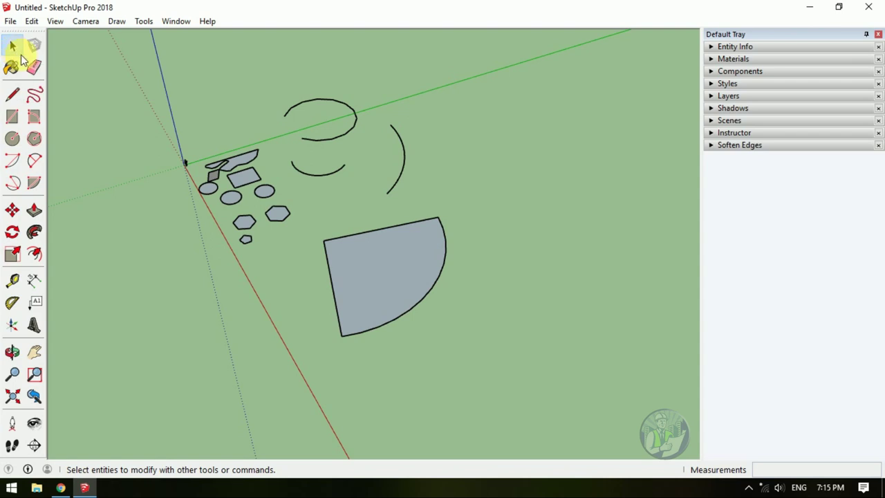
- Box-select all the drawn shapes, arcs and faces on the ground
mouse_move(220, 93)
middle_down()
mouse_move(286, 104)
mouse_move(264, 100)
middle_up()
drag(154, 68, 548, 412)
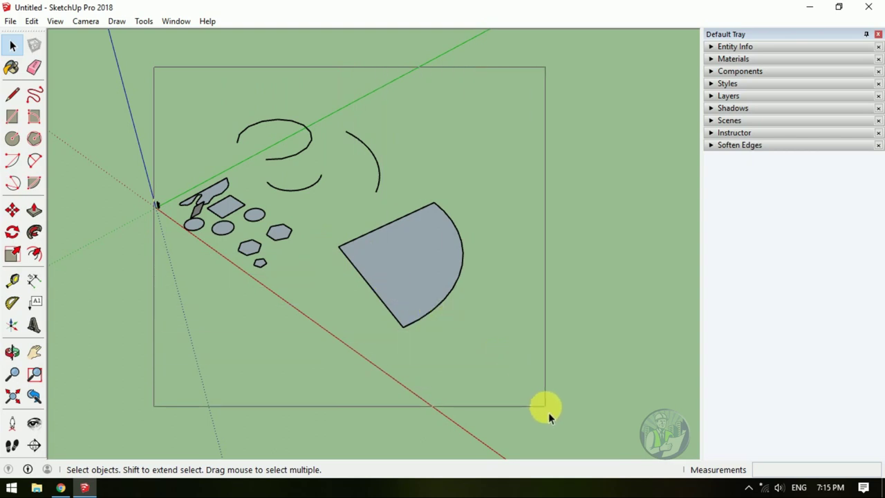
middle_drag(548, 412, 235, 90)
drag(219, 117, 540, 361)
mouse_move(336, 253)
middle_down()
mouse_move(365, 326)
mouse_move(352, 339)
middle_up()
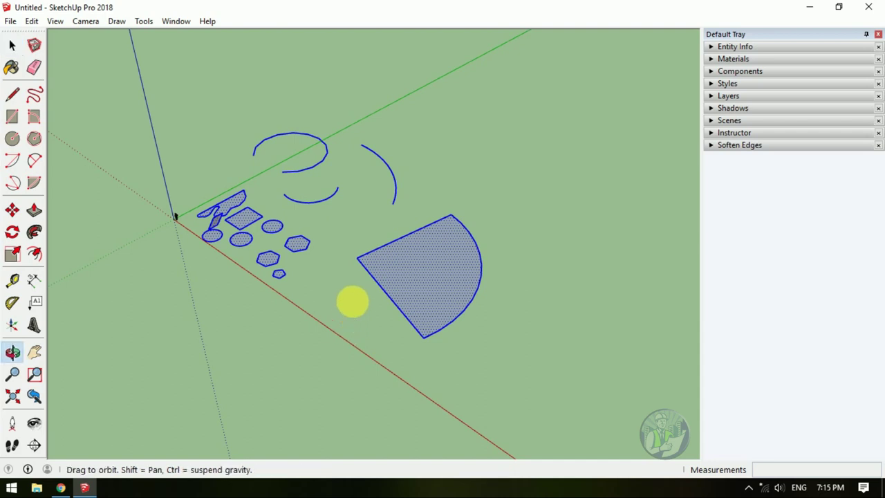
middle_drag(351, 300, 358, 263)
click(333, 306)
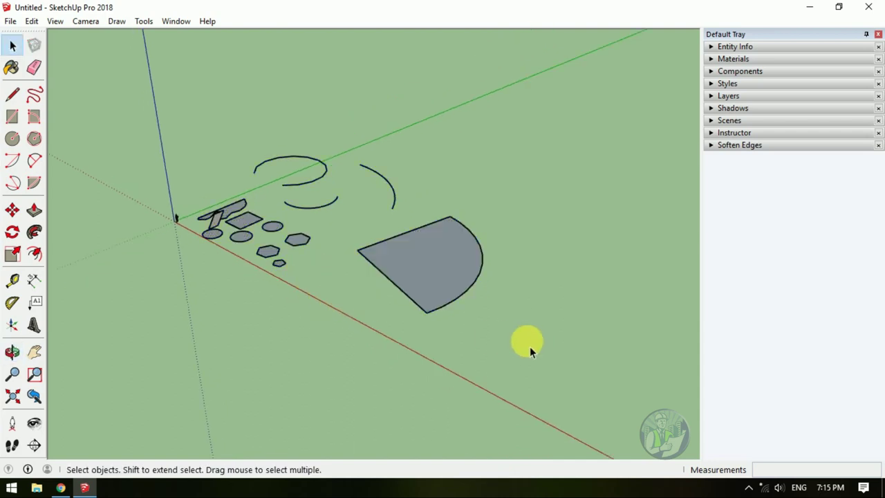
drag(524, 339, 463, 283)
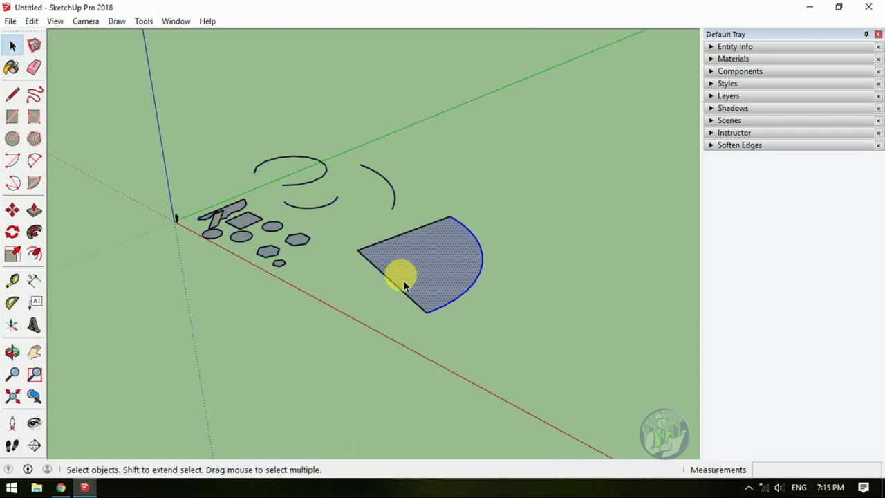
scroll(450, 276, up, 3)
scroll(420, 276, down, 2)
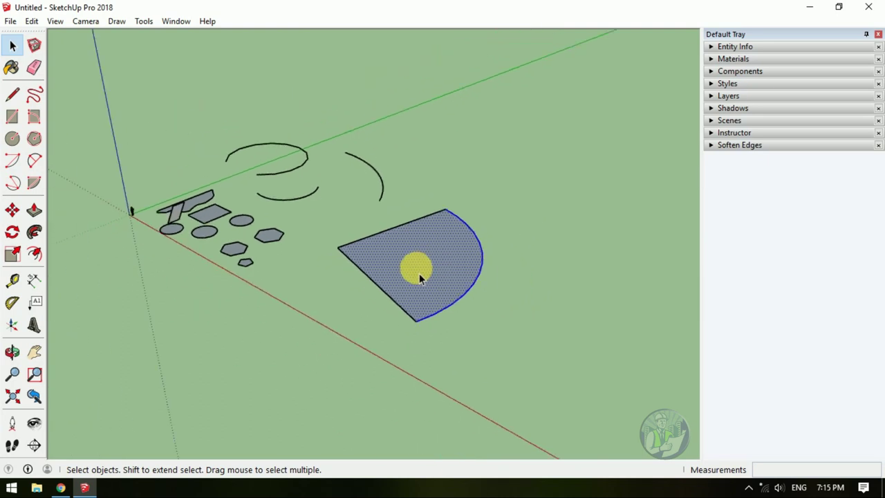
click(99, 87)
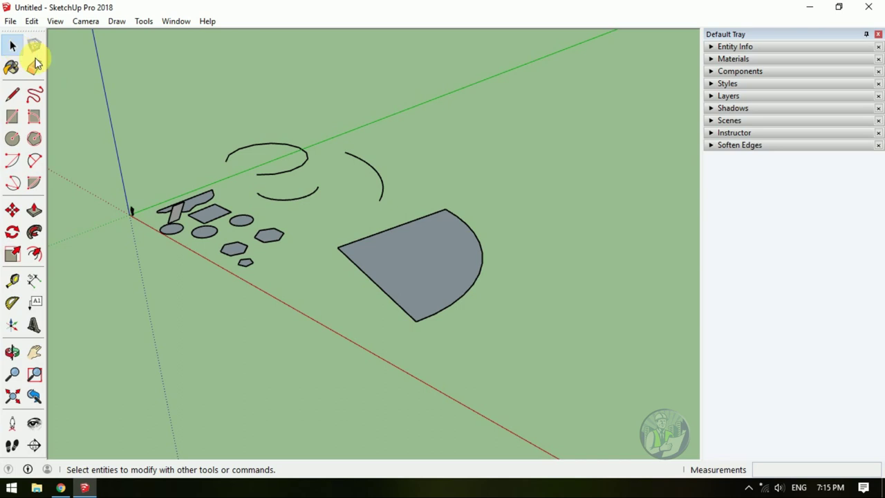
drag(147, 79, 544, 369)
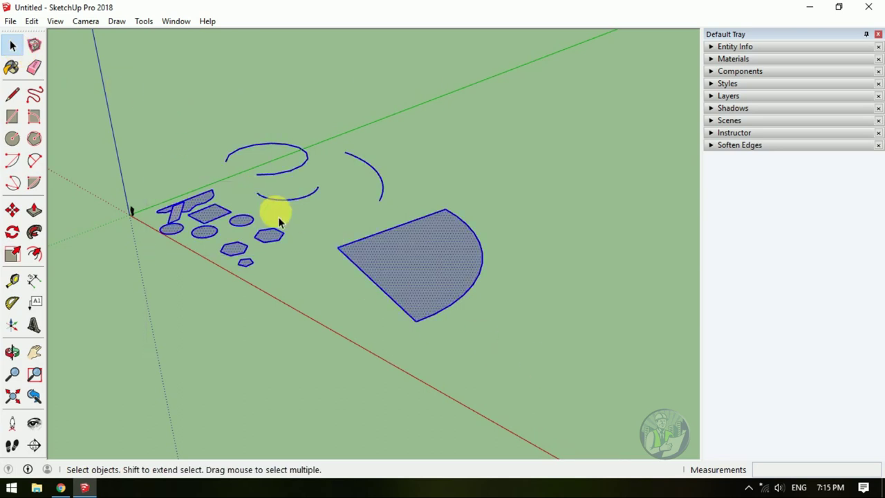
middle_drag(280, 222, 309, 292)
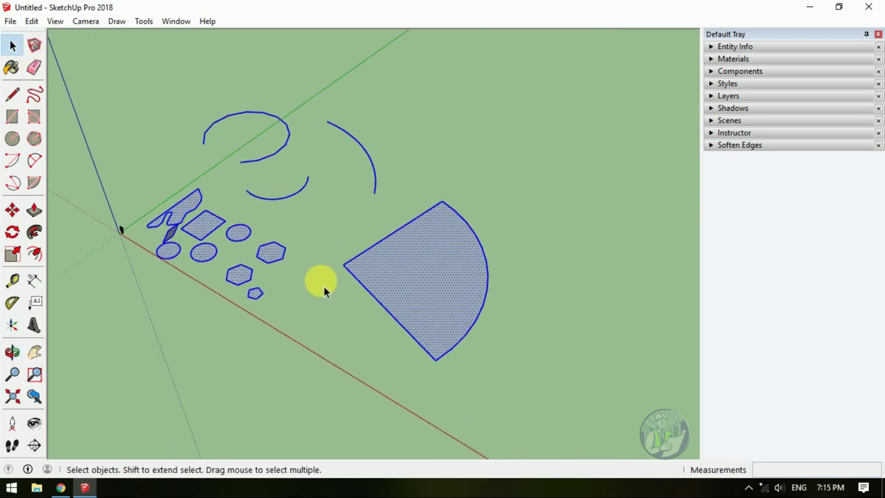
- Delete the selected shapes, leaving only the standing figure and axes
key(Delete)
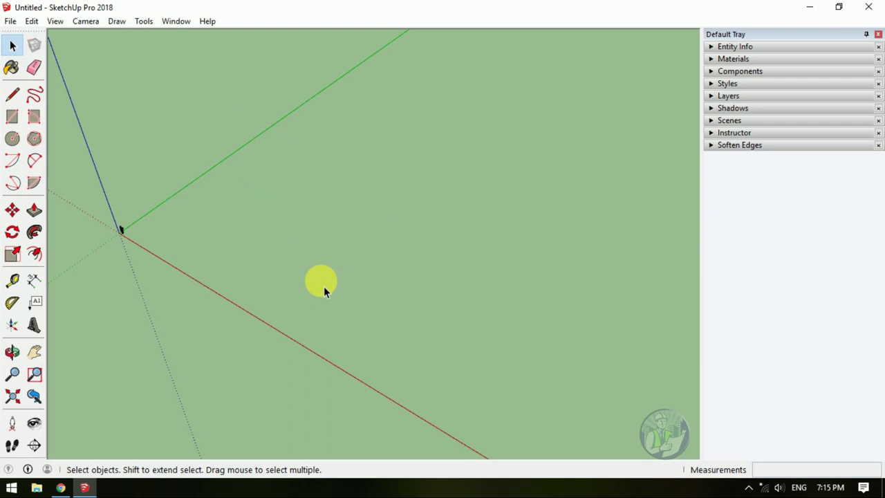
click(35, 67)
mouse_move(179, 243)
middle_down()
mouse_move(76, 223)
mouse_move(191, 238)
mouse_move(367, 213)
mouse_move(391, 195)
middle_up()
scroll(391, 195, up, 1)
scroll(389, 198, down, 1)
middle_drag(352, 238, 258, 237)
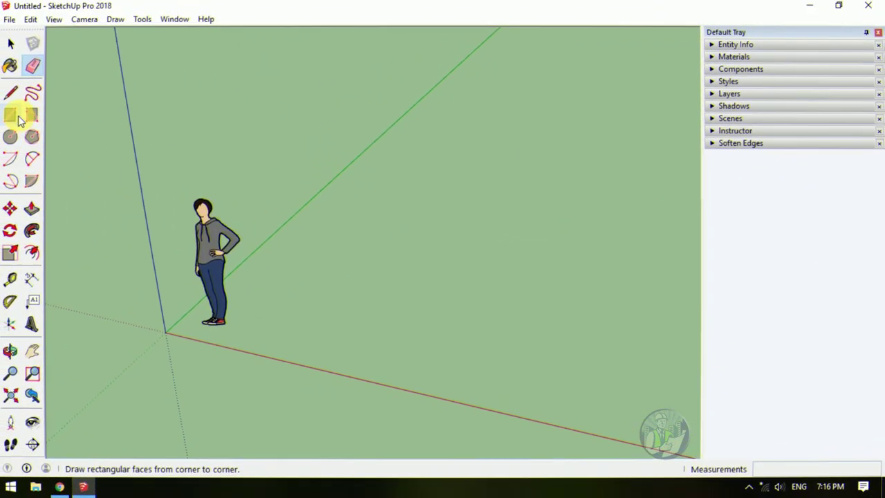
- Draw a rectangle on the ground beside the figure and orbit to inspect it
click(20, 119)
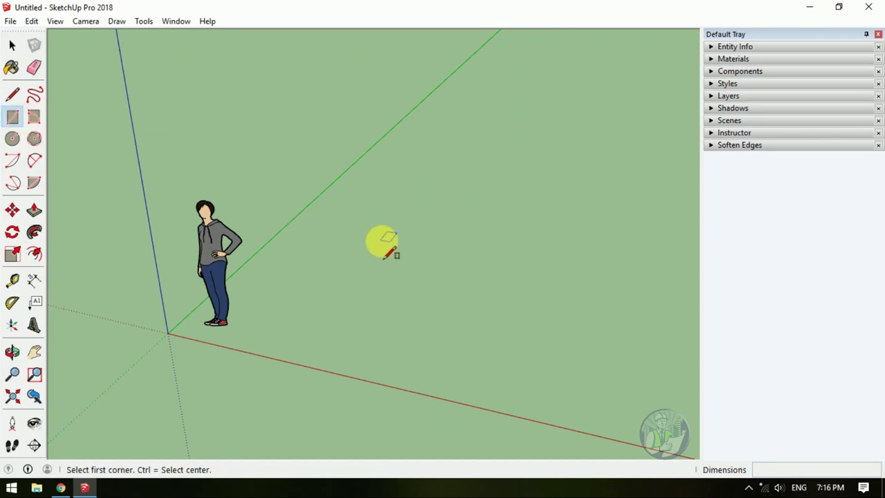
click(339, 289)
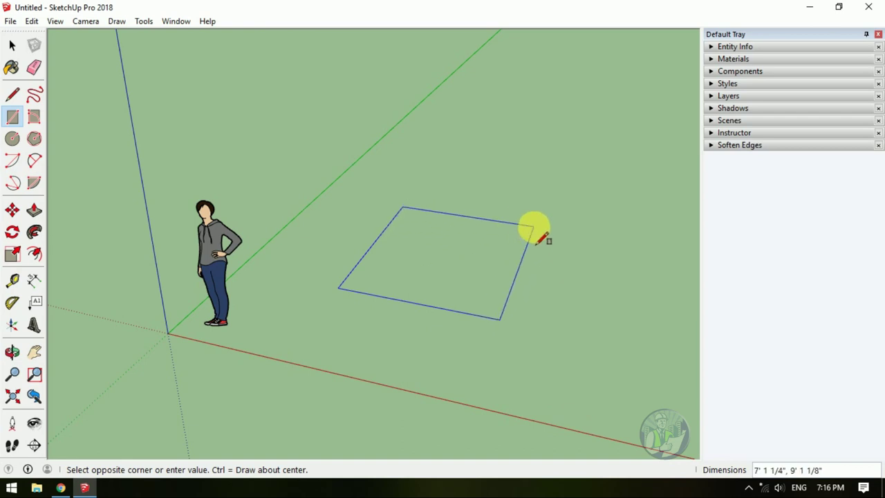
click(532, 226)
click(11, 352)
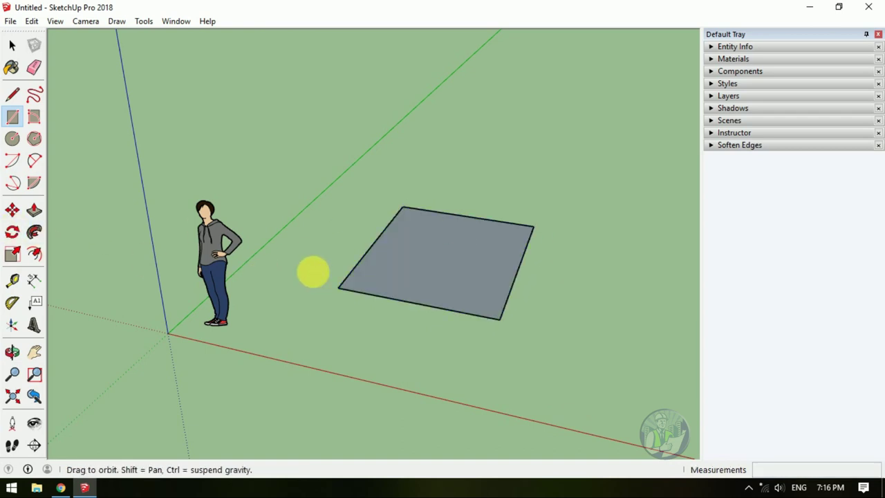
drag(311, 270, 565, 228)
mouse_move(565, 228)
middle_down()
mouse_move(425, 302)
mouse_move(537, 239)
mouse_move(513, 234)
mouse_move(408, 321)
mouse_move(431, 376)
mouse_move(405, 260)
mouse_move(399, 288)
middle_up()
key(r)
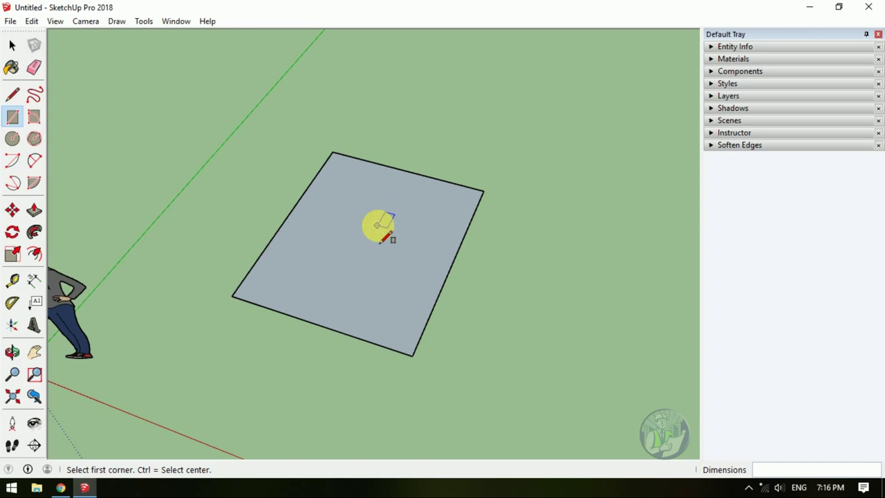
middle_drag(380, 253, 339, 161)
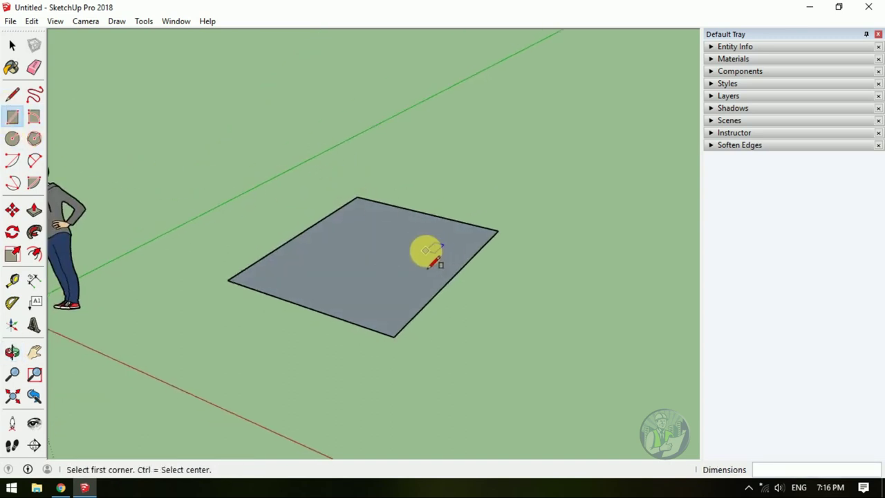
- Draw a vertical wall with a diagonal edge from the rectangle's back corner, then undo it
click(13, 94)
click(357, 198)
click(342, 94)
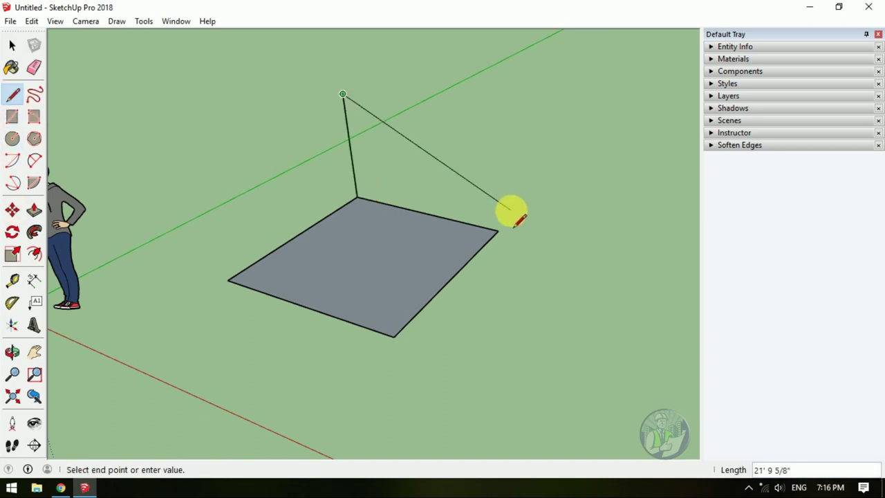
click(491, 118)
click(498, 231)
click(492, 117)
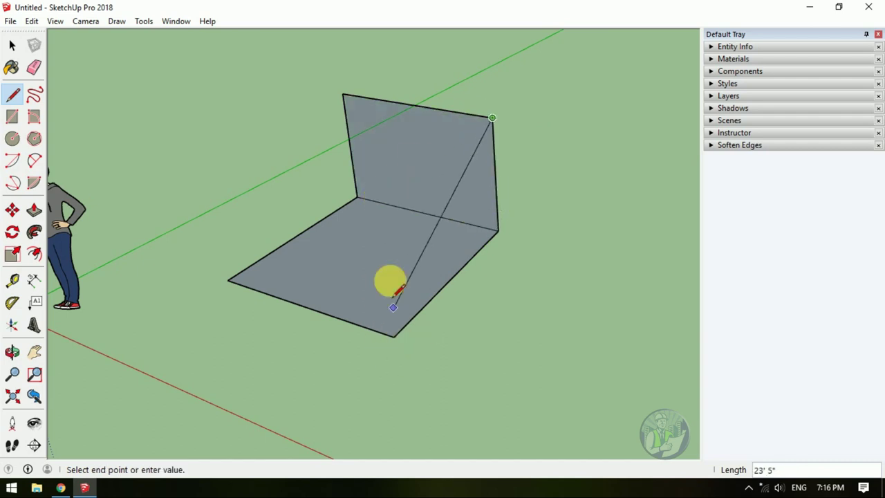
click(369, 199)
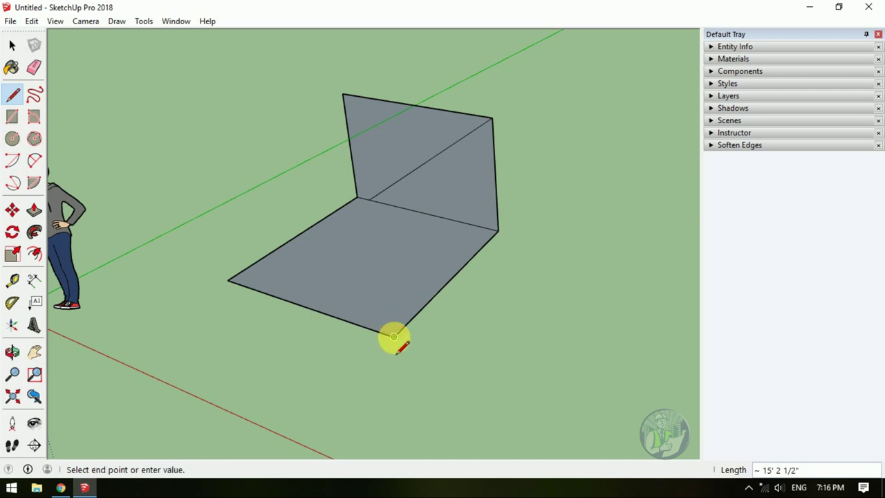
click(393, 336)
middle_drag(374, 205, 452, 200)
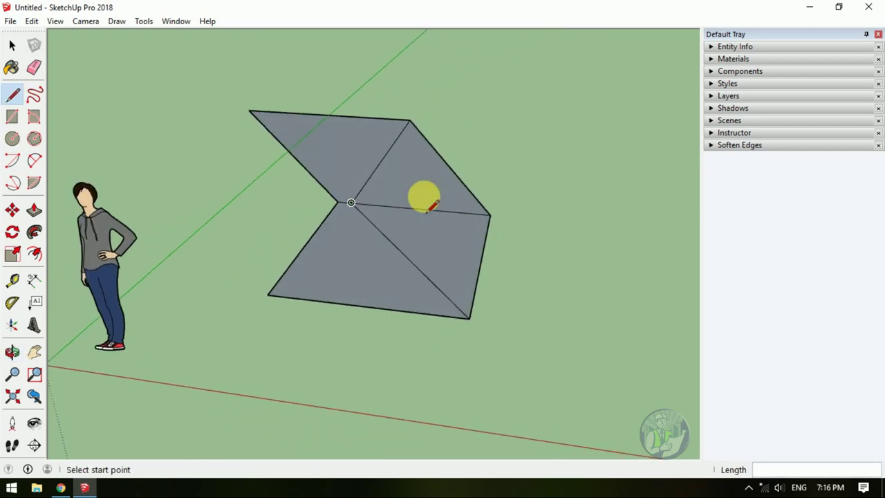
key(ctrl+z)
key(ctrl+z)
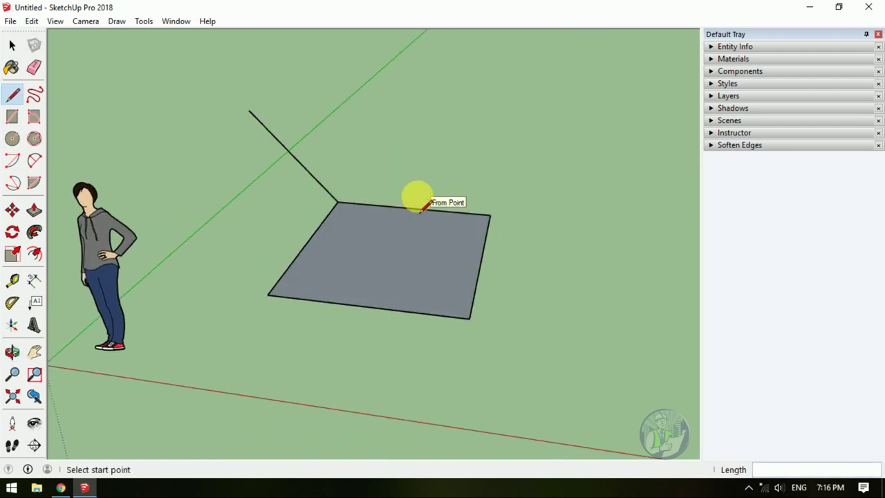
key(ctrl+z)
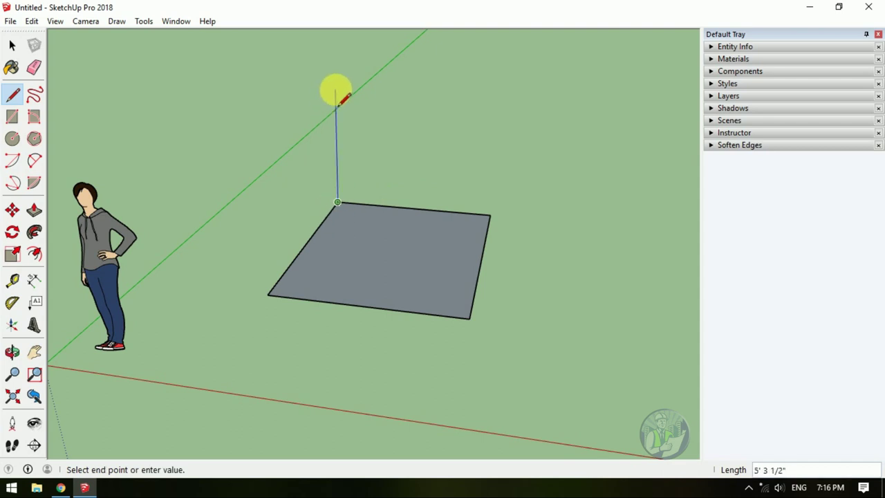
- Redraw the back wall and a side wall rising from the floor rectangle's corners
middle_drag(334, 89, 320, 79)
click(347, 83)
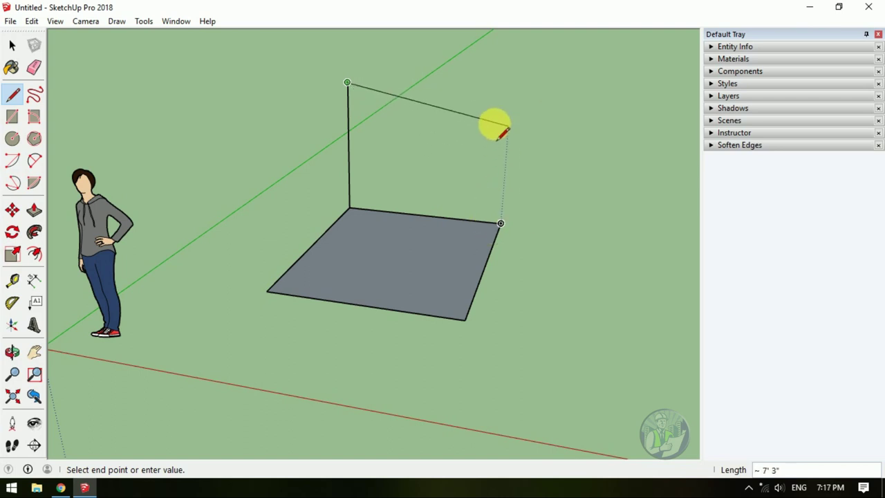
click(511, 91)
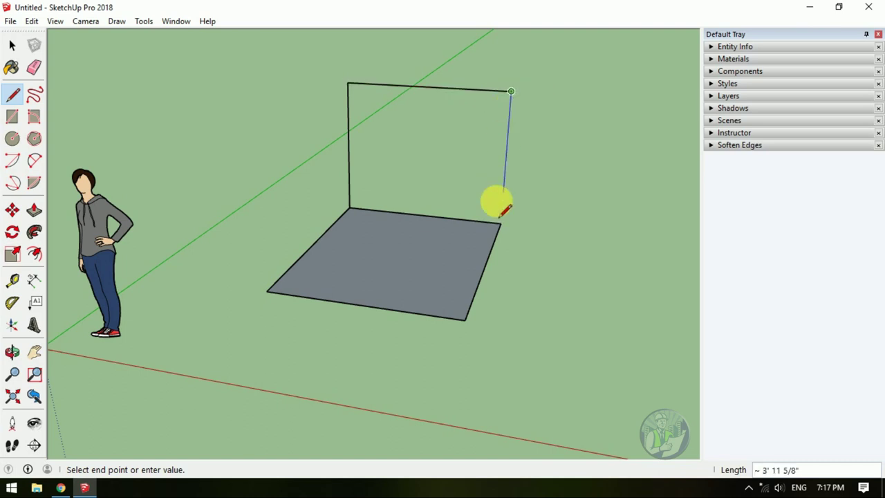
click(500, 223)
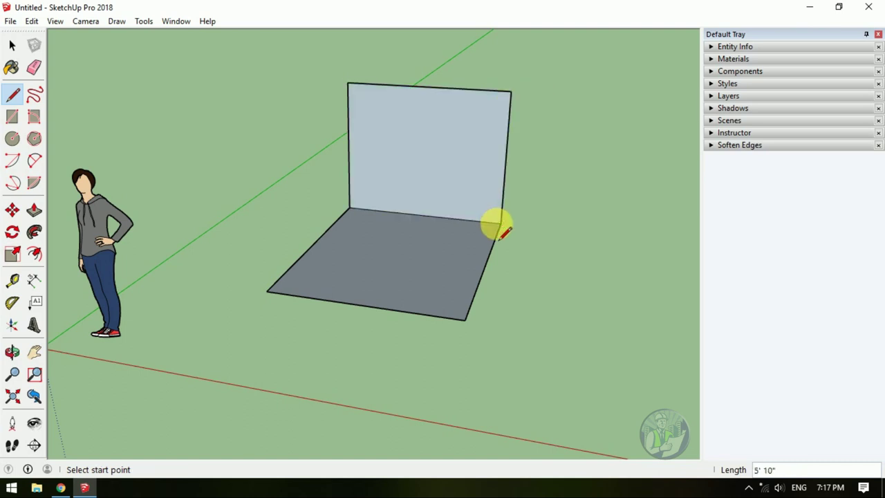
click(464, 319)
click(476, 110)
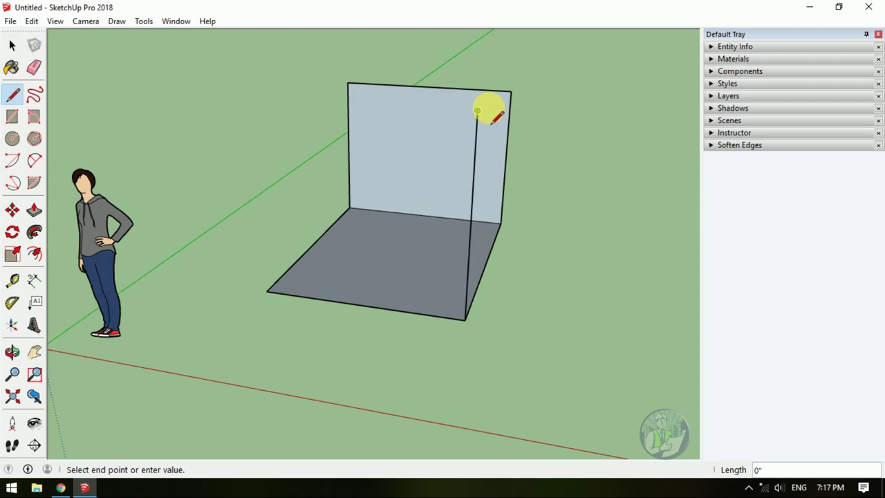
click(511, 92)
click(477, 110)
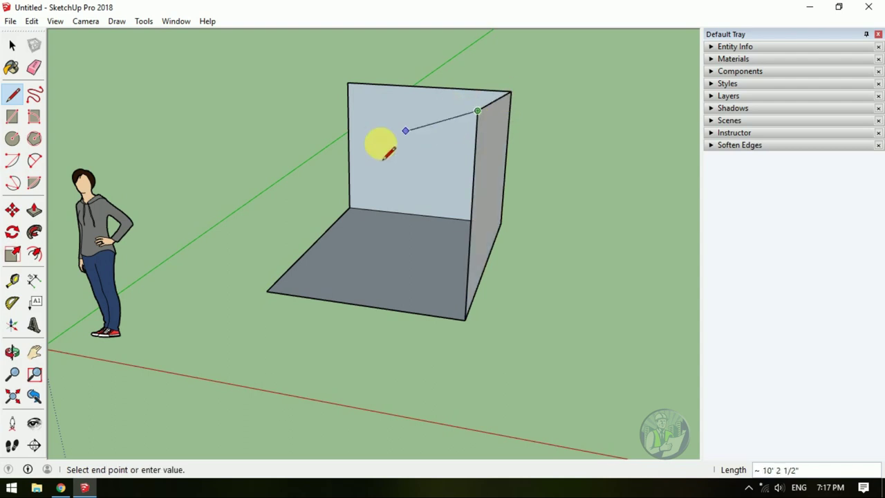
mouse_move(270, 114)
middle_down()
mouse_move(351, 174)
mouse_move(233, 209)
middle_up()
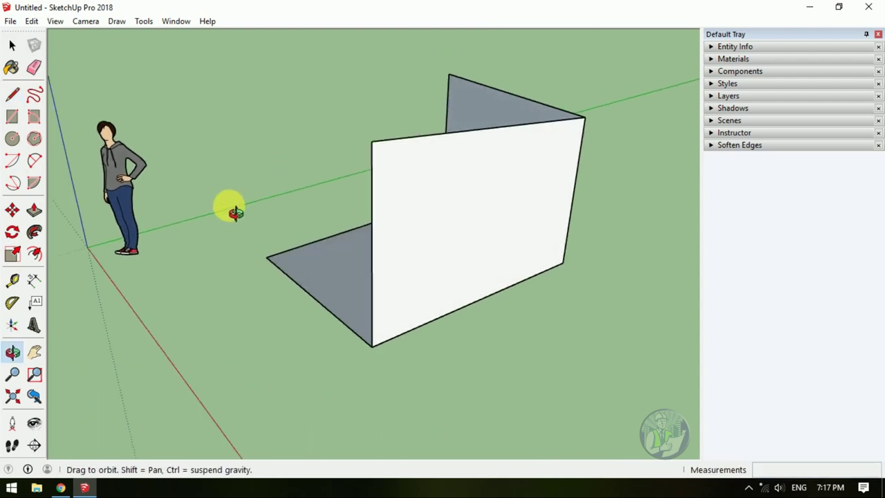
middle_drag(394, 253, 618, 184)
- Undo the side wall and back wall faces, leaving only the bare floor face
key(ctrl+z)
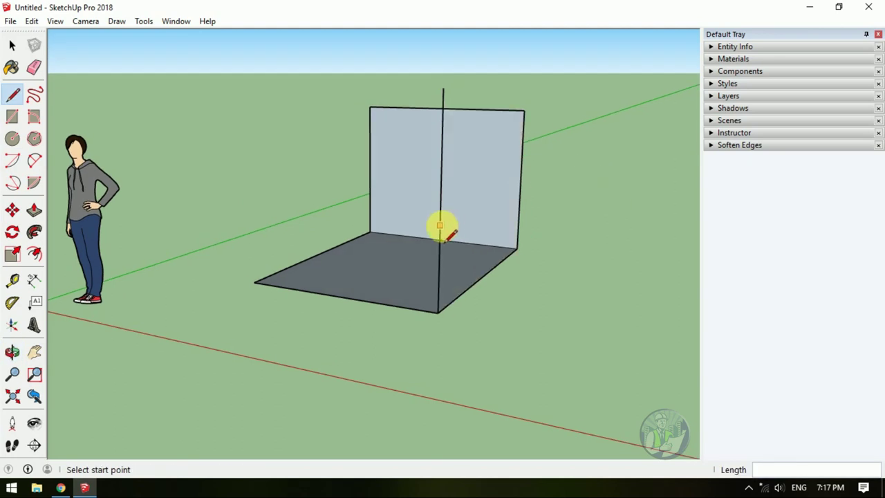
key(ctrl+z)
key(ctrl+z)
key(ctrl+z)
key(ctrl+z)
middle_drag(376, 184, 280, 273)
scroll(423, 221, up, 1)
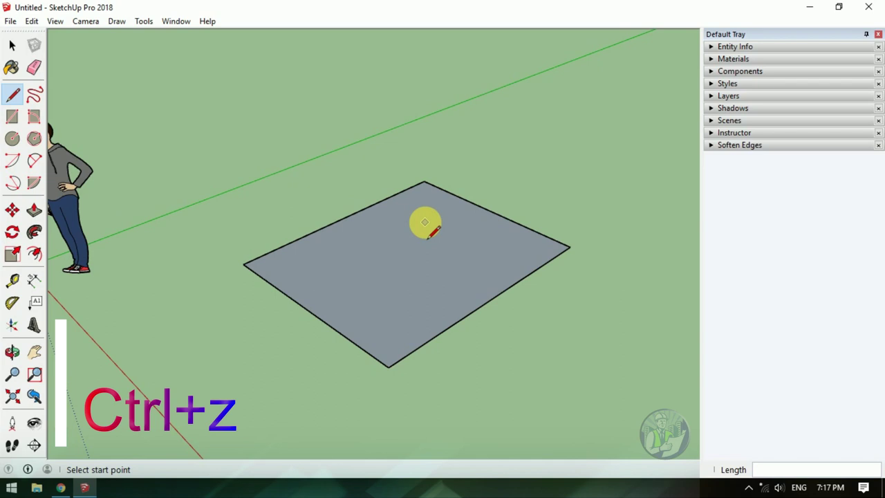
scroll(423, 221, up, 1)
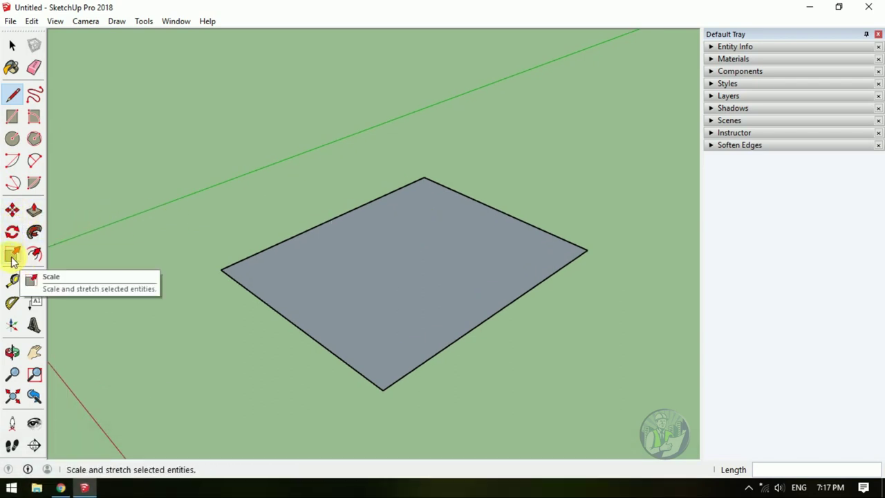
- Push/Pull the floor face up into a box 5' 4 1/4" tall and inspect it
click(35, 212)
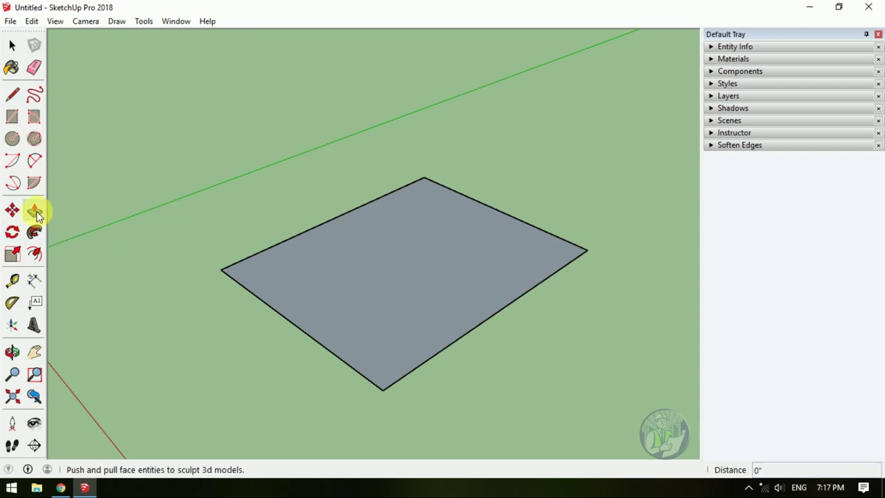
mouse_move(361, 276)
mouse_down()
mouse_move(361, 128)
mouse_move(372, 408)
mouse_move(380, 184)
mouse_move(367, 330)
mouse_move(411, 103)
mouse_move(395, 142)
mouse_up()
middle_drag(395, 143, 375, 247)
mouse_move(376, 247)
mouse_down()
mouse_move(389, 113)
mouse_move(408, 191)
mouse_move(427, 161)
mouse_up()
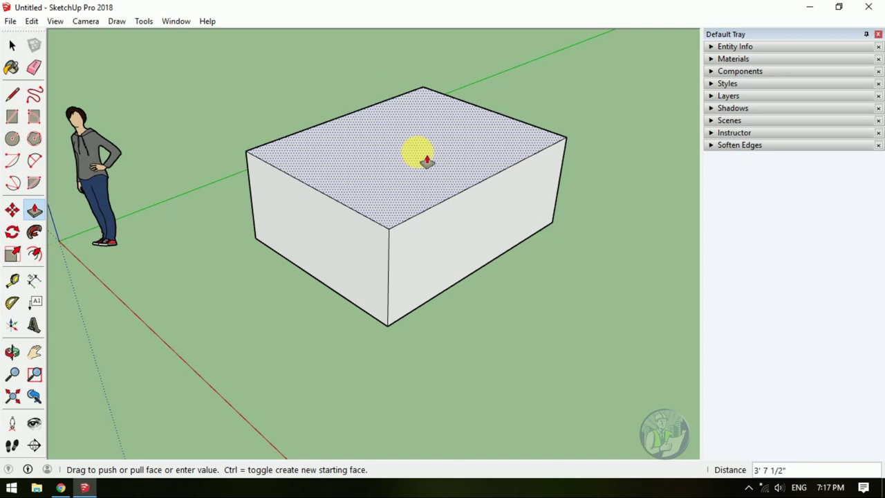
mouse_move(426, 161)
mouse_down()
mouse_move(447, 153)
mouse_move(433, 114)
mouse_up()
click(432, 114)
mouse_move(431, 122)
middle_down()
mouse_move(330, 233)
mouse_move(348, 257)
mouse_move(477, 131)
mouse_move(387, 180)
mouse_move(449, 324)
mouse_move(535, 310)
mouse_move(275, 269)
mouse_move(287, 303)
mouse_move(207, 291)
middle_up()
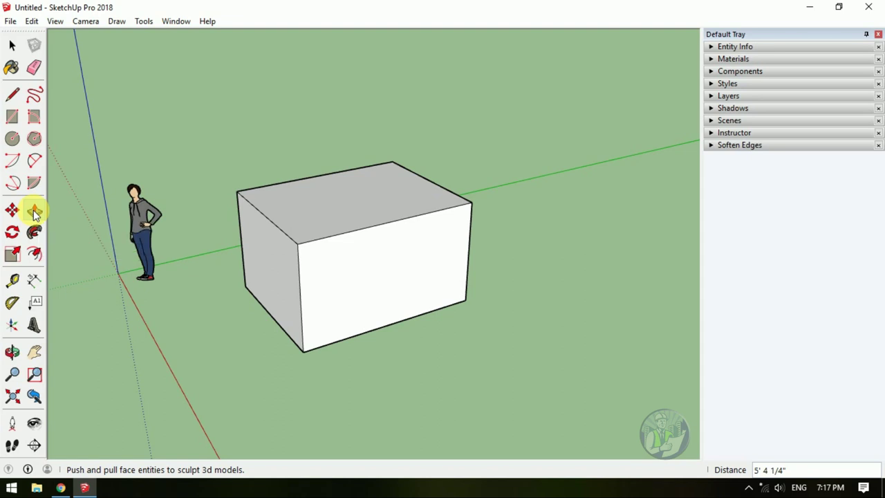
mouse_move(135, 221)
middle_down()
mouse_move(407, 253)
mouse_move(311, 263)
middle_up()
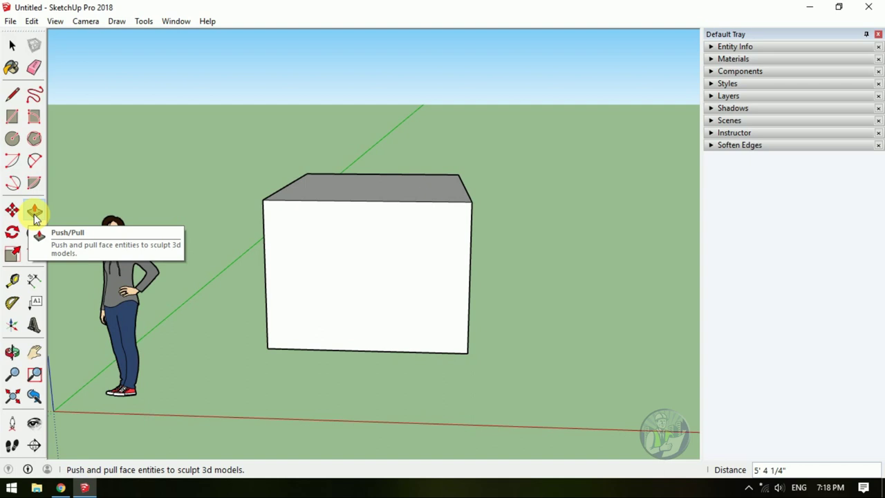
click(36, 216)
mouse_move(292, 241)
middle_down()
mouse_move(332, 267)
mouse_move(172, 256)
middle_up()
click(14, 215)
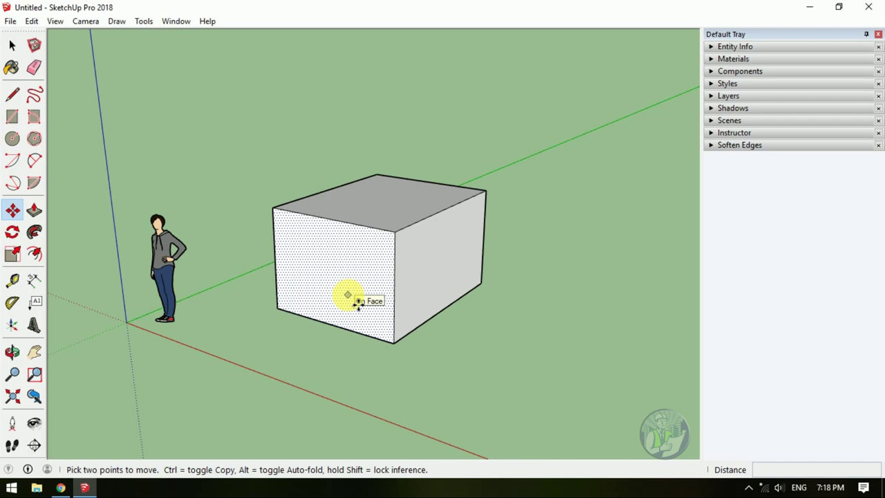
click(347, 296)
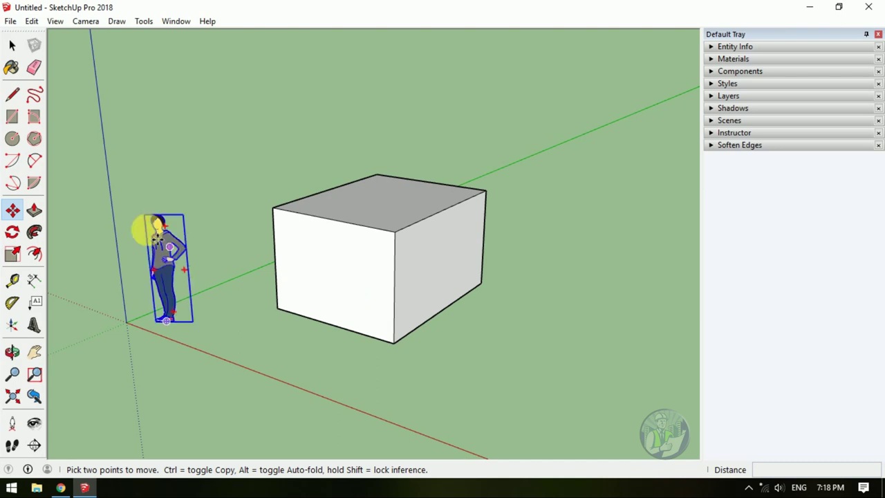
click(13, 211)
middle_drag(342, 270, 366, 267)
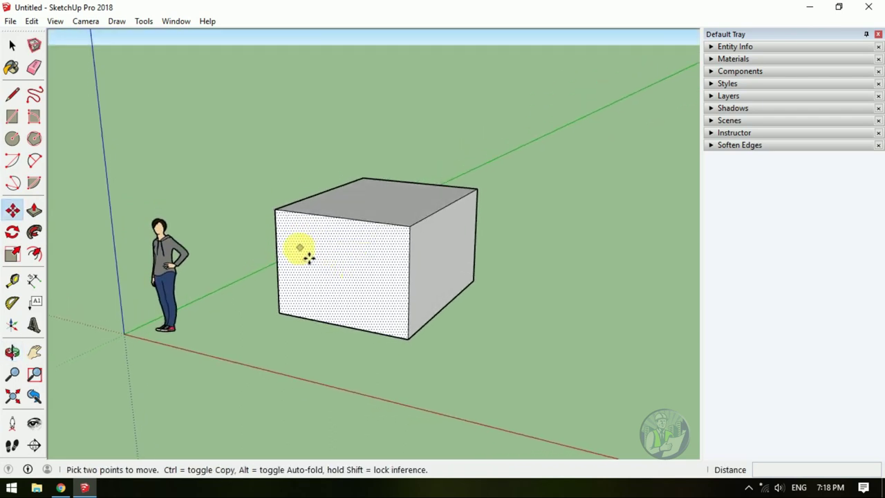
scroll(309, 257, down, 1)
middle_drag(263, 253, 359, 269)
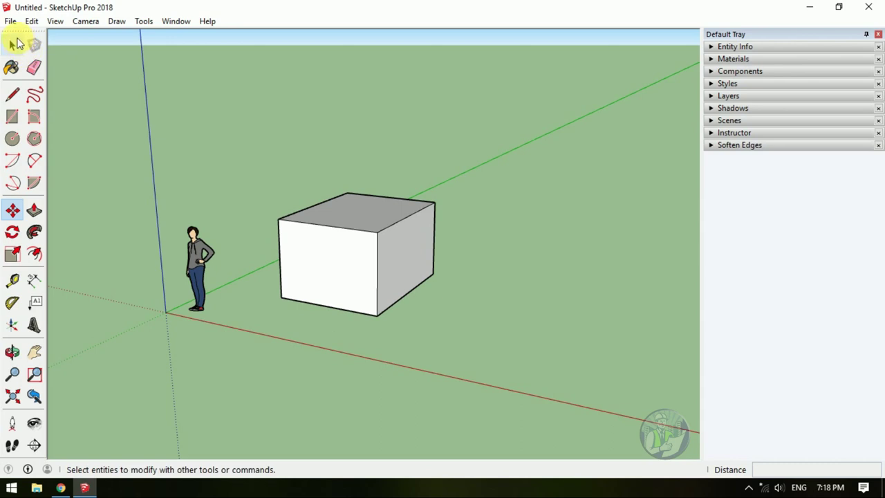
click(15, 44)
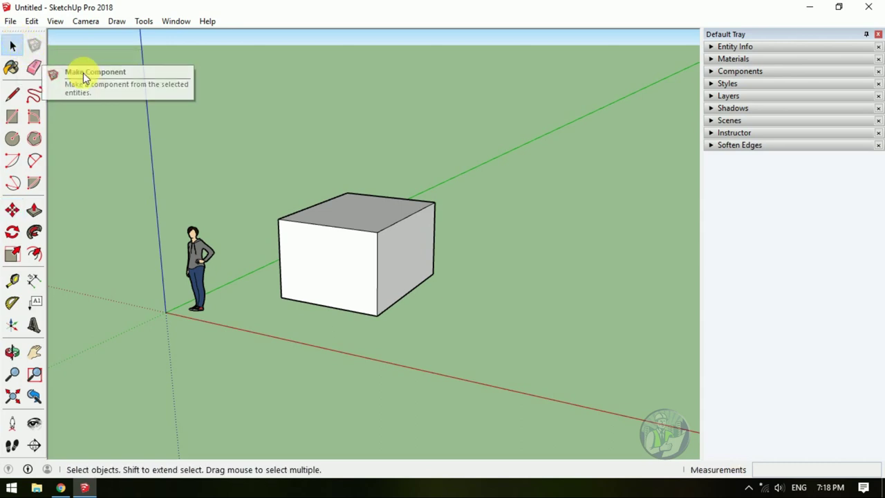
click(33, 69)
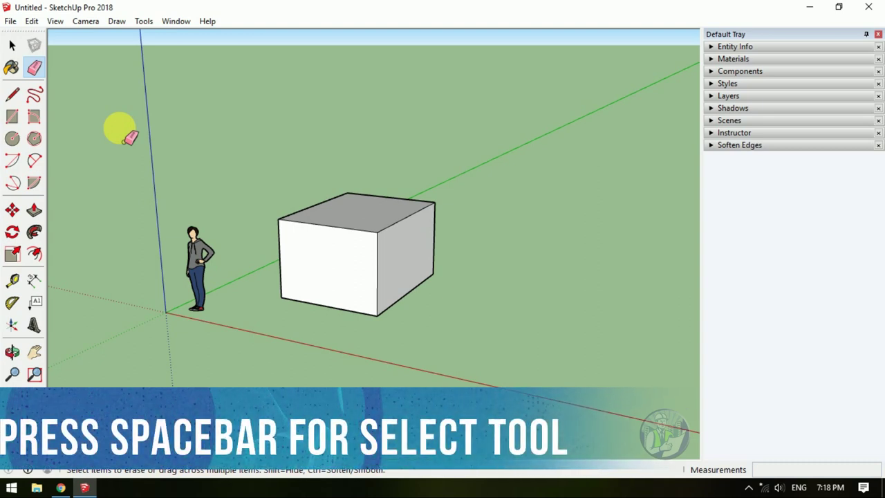
key(space)
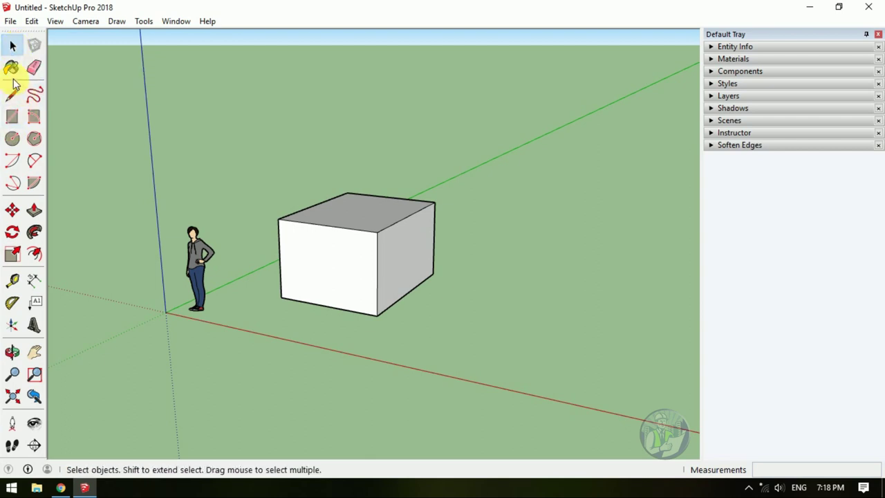
click(176, 21)
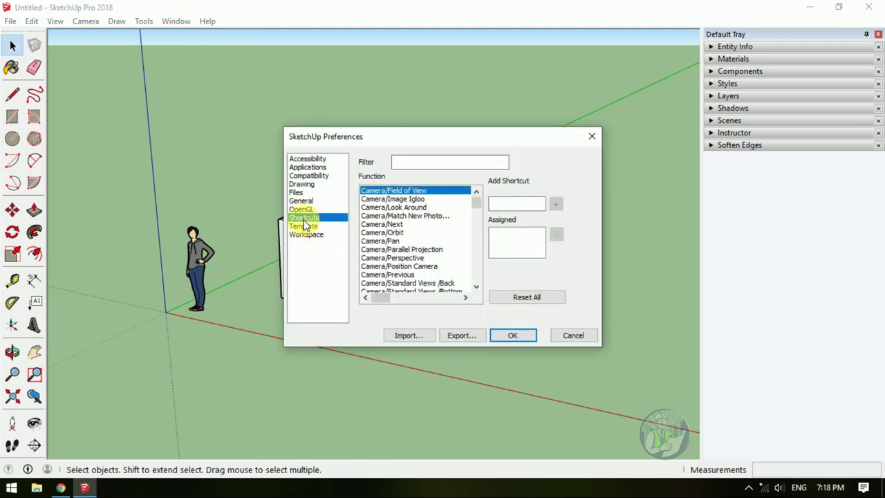
drag(476, 205, 477, 226)
click(494, 204)
drag(480, 223, 476, 228)
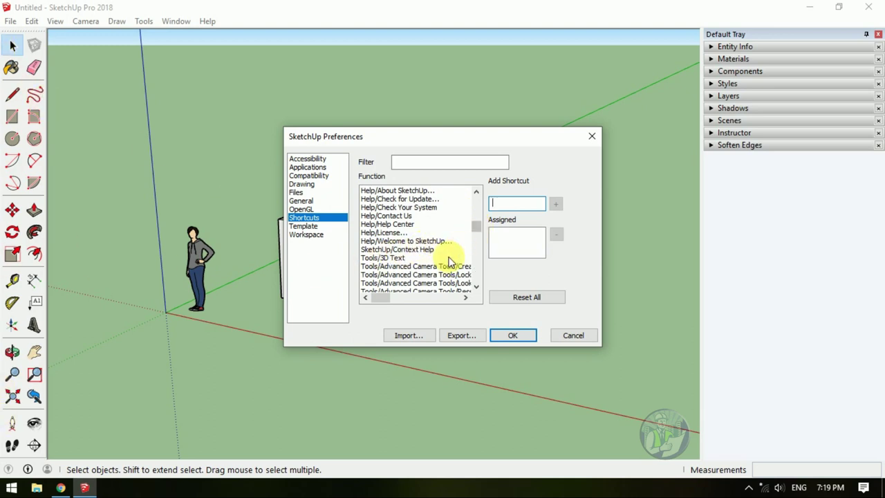
click(573, 336)
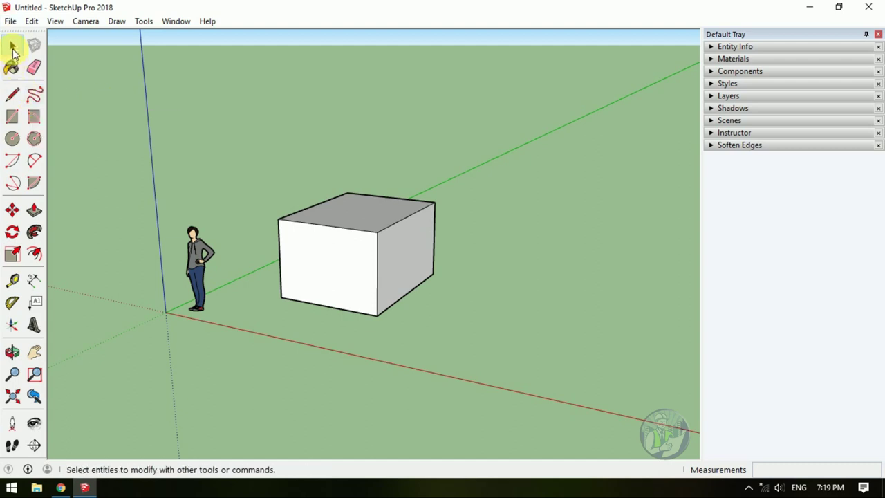
middle_drag(306, 188, 287, 182)
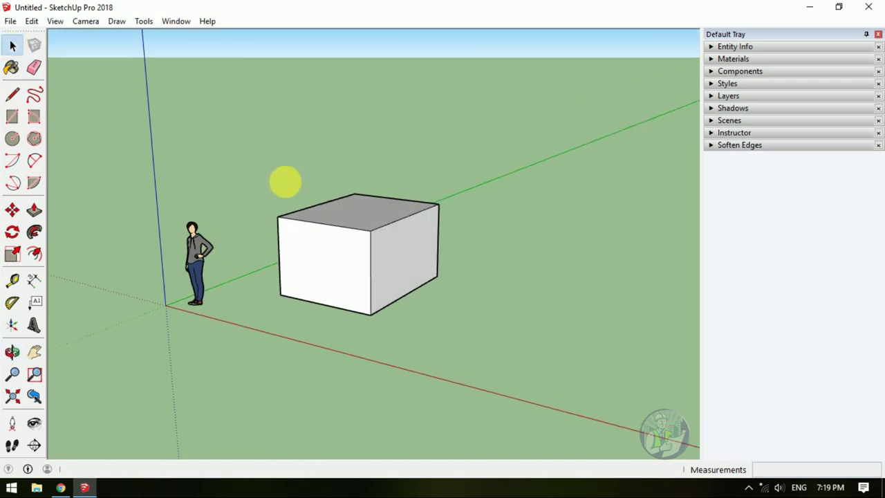
drag(256, 135, 491, 355)
mouse_move(413, 225)
middle_down()
mouse_move(459, 270)
mouse_move(336, 181)
middle_up()
drag(223, 90, 479, 354)
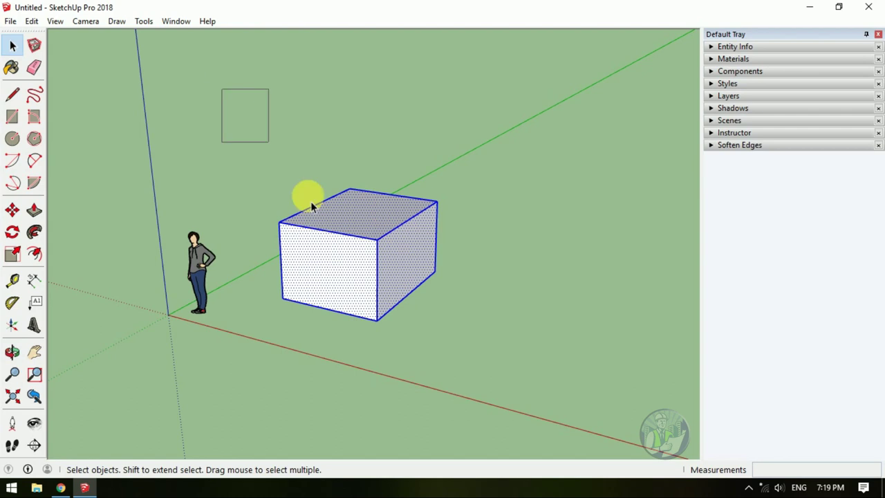
middle_drag(429, 274, 395, 270)
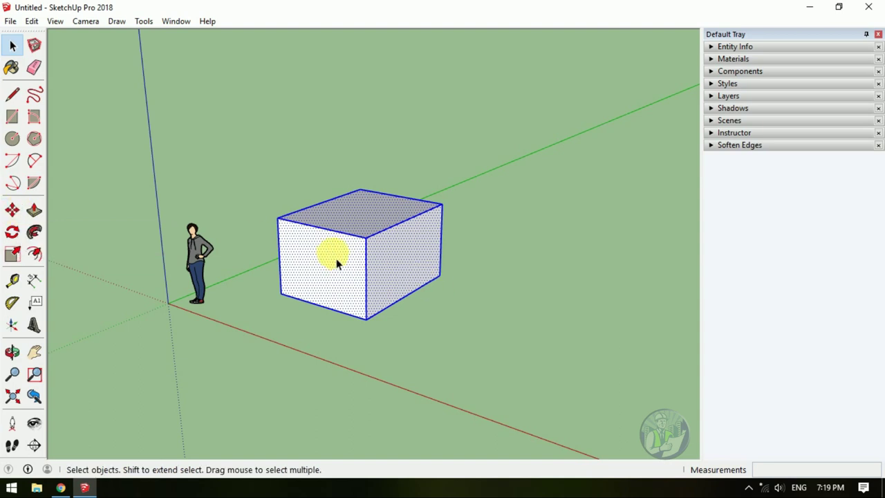
click(11, 215)
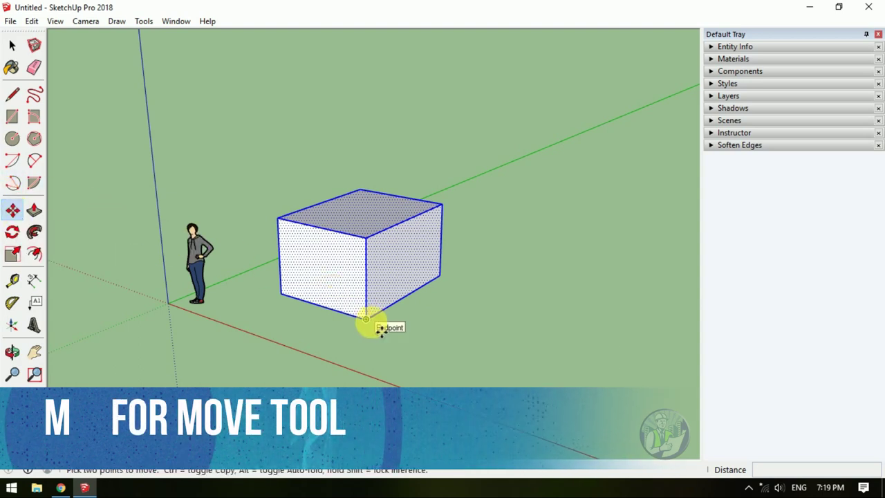
scroll(376, 325, up, 3)
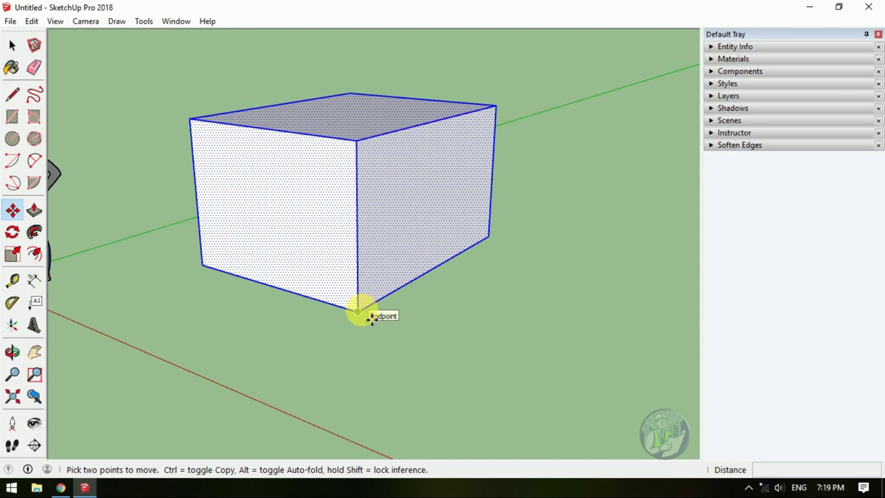
click(371, 319)
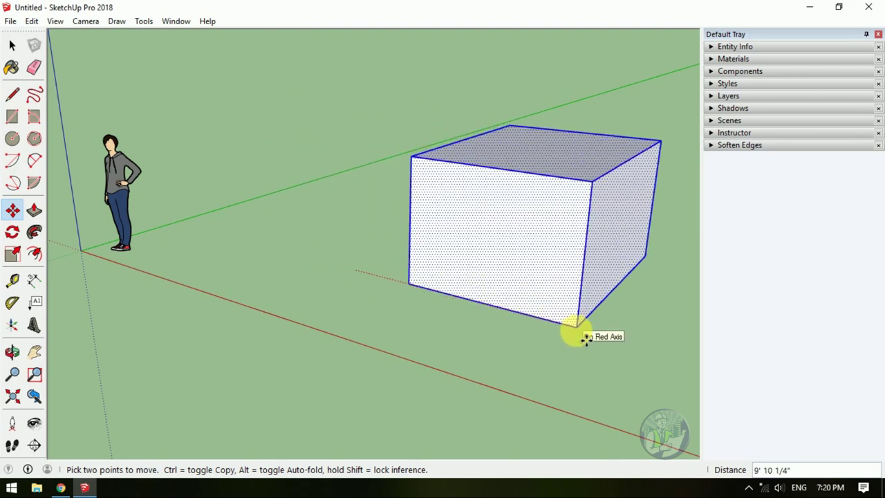
click(586, 339)
scroll(142, 289, down, 3)
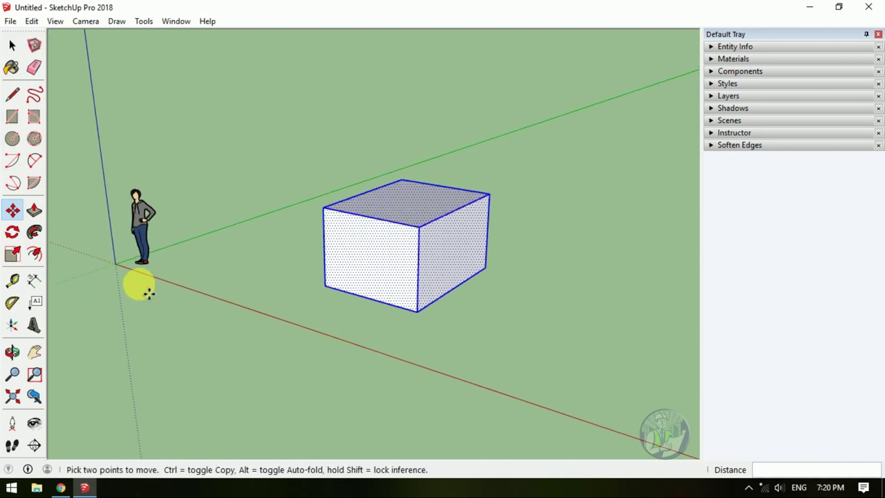
scroll(362, 283, down, 2)
key(m)
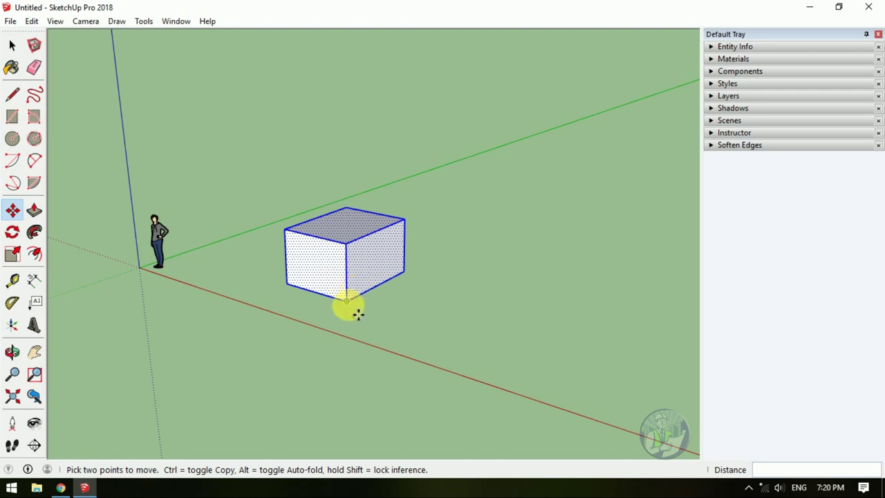
scroll(346, 294, up, 3)
key(space)
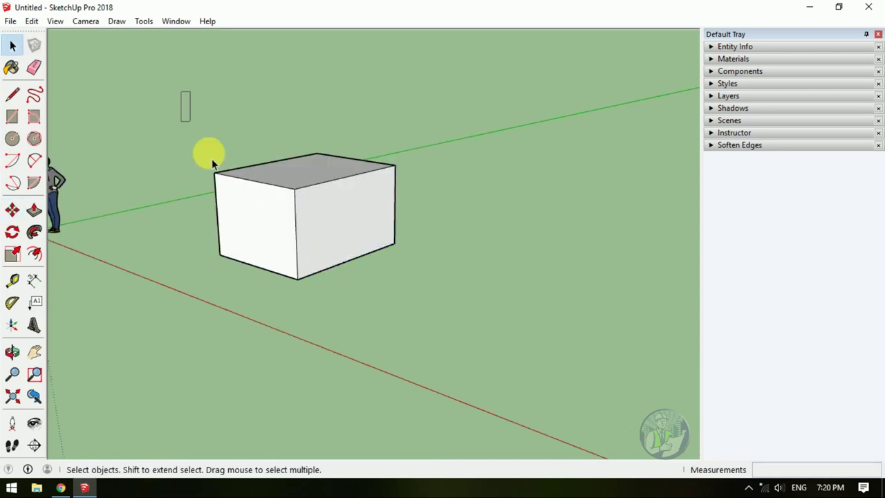
drag(212, 154, 431, 336)
click(12, 210)
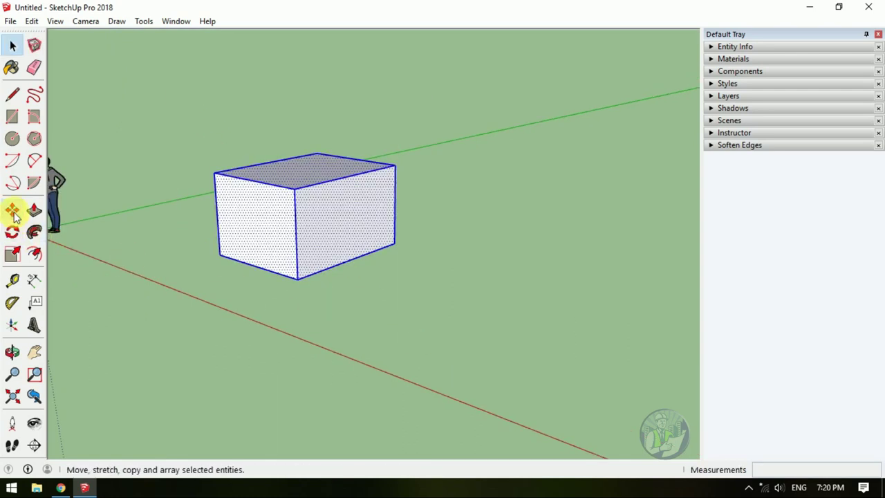
scroll(320, 283, up, 3)
scroll(324, 282, up, 2)
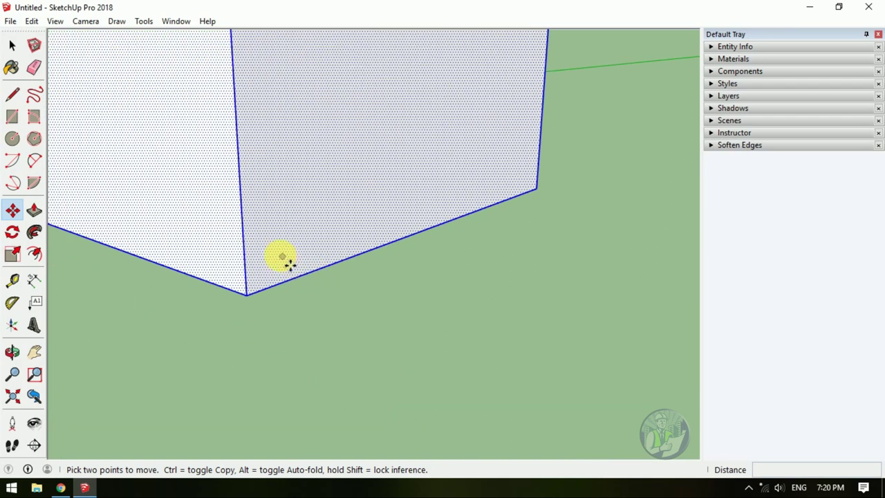
scroll(289, 262, up, 2)
scroll(270, 291, up, 2)
scroll(253, 318, up, 3)
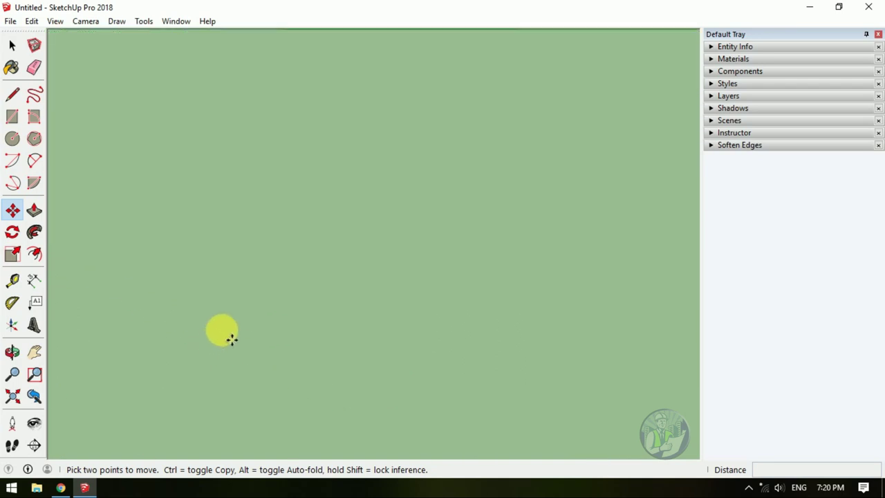
scroll(231, 339, down, 2)
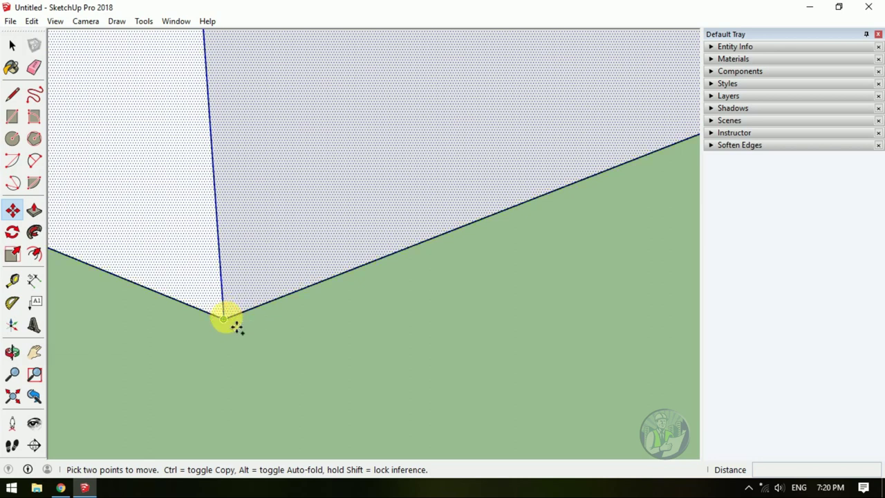
- Copy the box along the red axis to build a front row of four boxes
click(237, 328)
key(ctrl)
scroll(238, 329, down, 3)
scroll(237, 329, down, 2)
scroll(237, 328, down, 3)
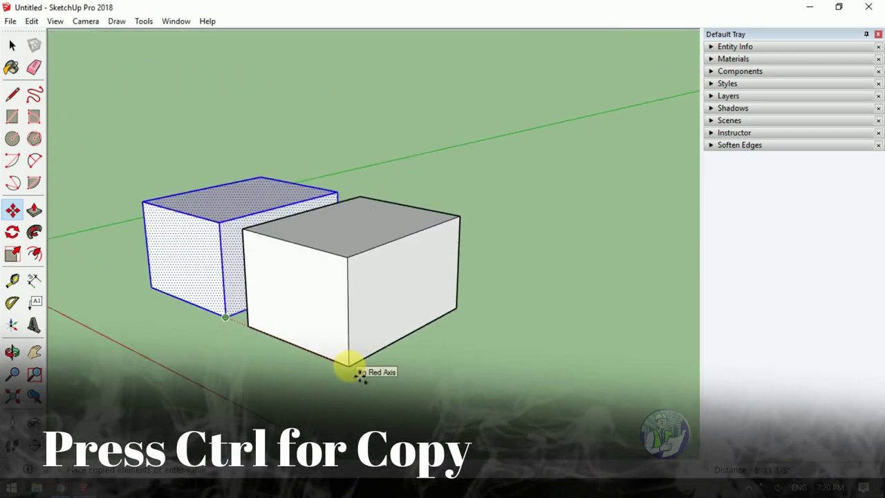
click(357, 374)
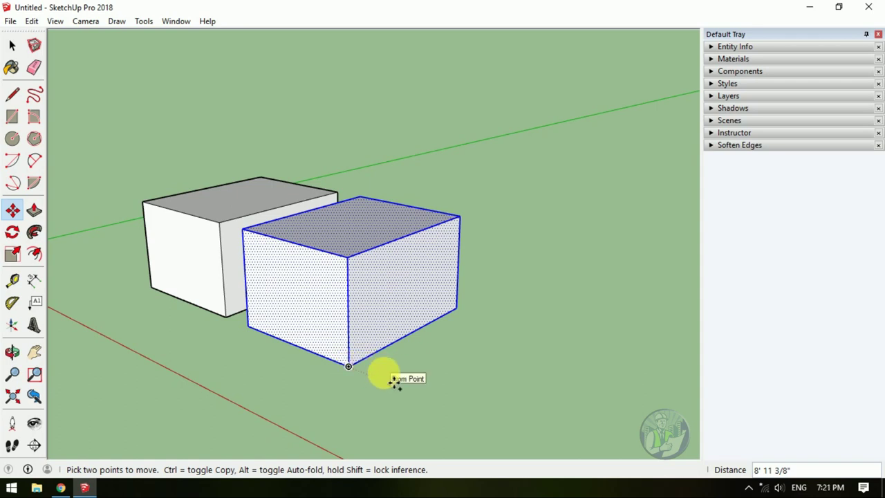
ctrl+click(350, 367)
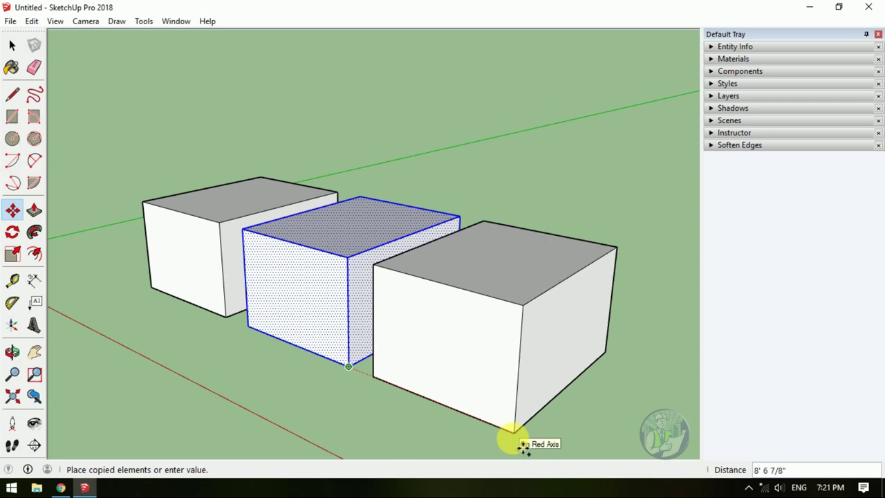
click(526, 442)
scroll(214, 305, down, 2)
scroll(214, 304, down, 2)
mouse_move(256, 332)
middle_down()
mouse_move(553, 357)
mouse_move(459, 340)
middle_up()
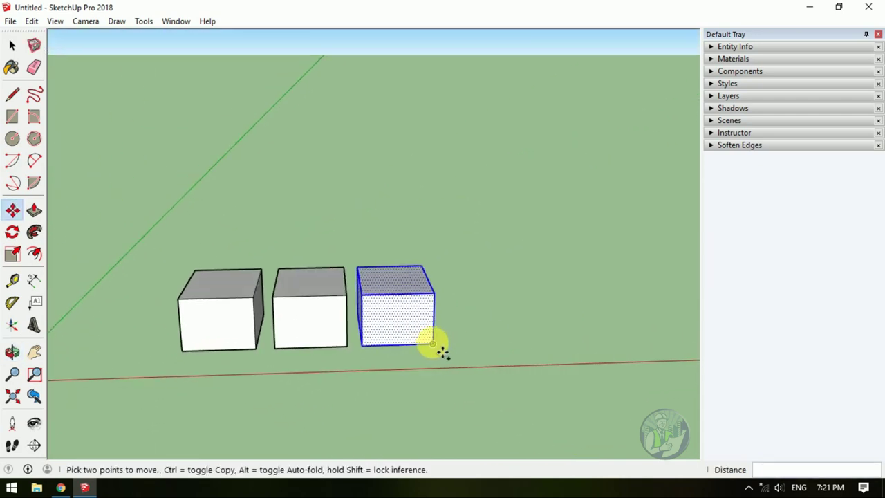
click(446, 356)
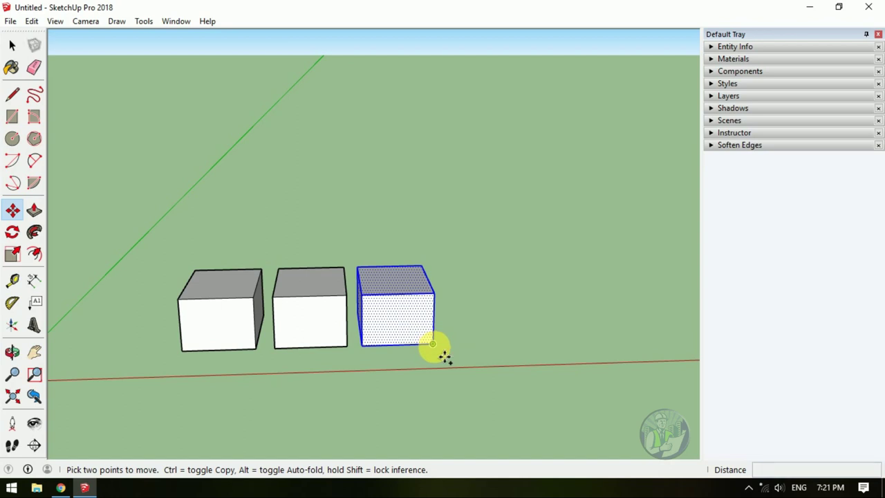
click(562, 351)
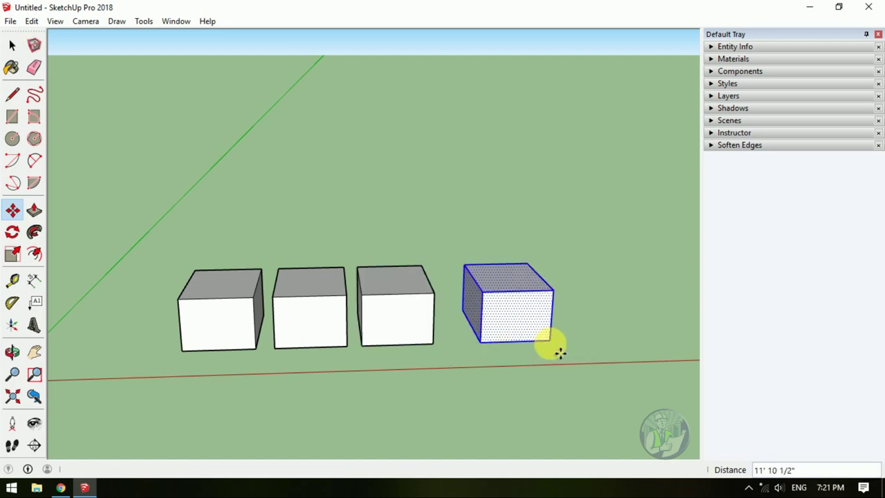
- Copy boxes into a back row, stacking one on top and adding two more leftward
key(ctrl)
click(519, 286)
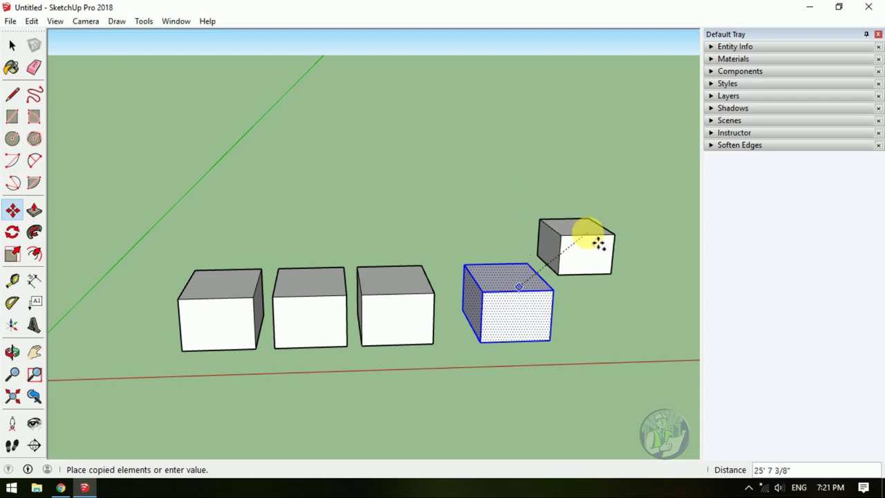
click(601, 242)
click(573, 248)
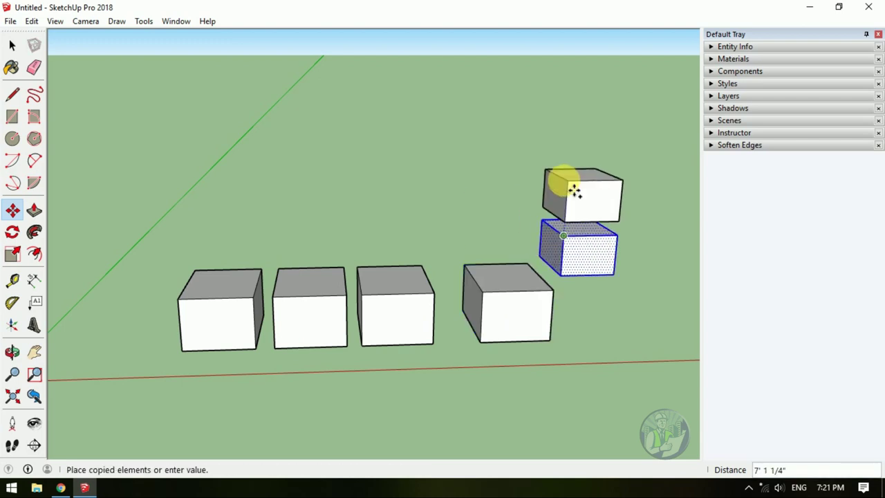
click(573, 187)
click(573, 187)
click(454, 195)
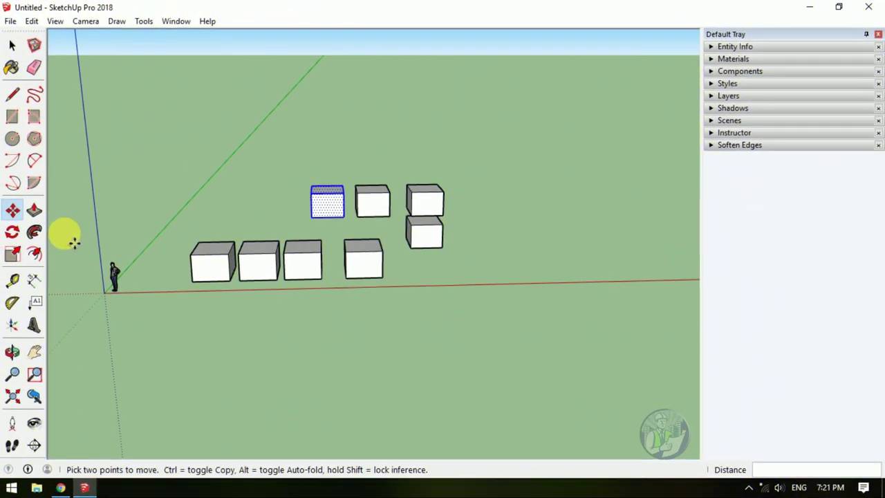
- Select the fourth box in the front row after viewing the whole layout
mouse_move(217, 247)
middle_down()
mouse_move(375, 292)
mouse_move(154, 314)
mouse_move(291, 290)
mouse_move(355, 306)
mouse_move(485, 306)
mouse_move(448, 296)
mouse_move(76, 286)
mouse_move(267, 276)
middle_up()
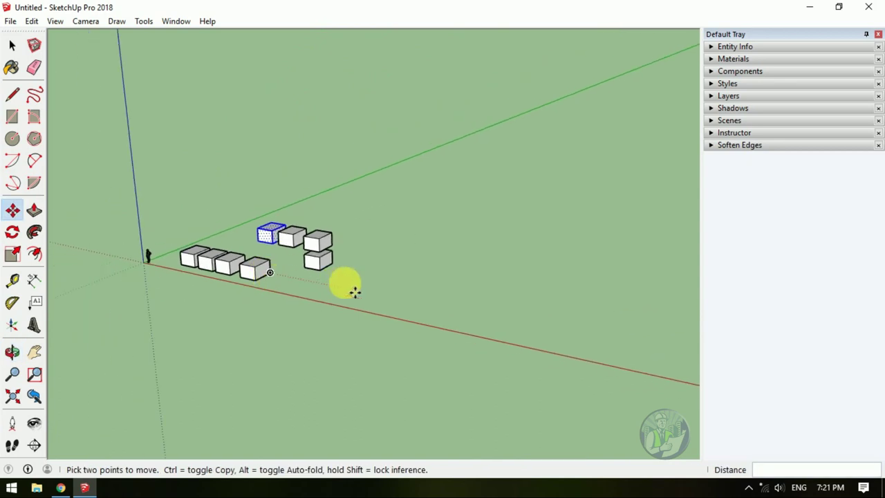
scroll(351, 291, down, 2)
scroll(366, 268, up, 2)
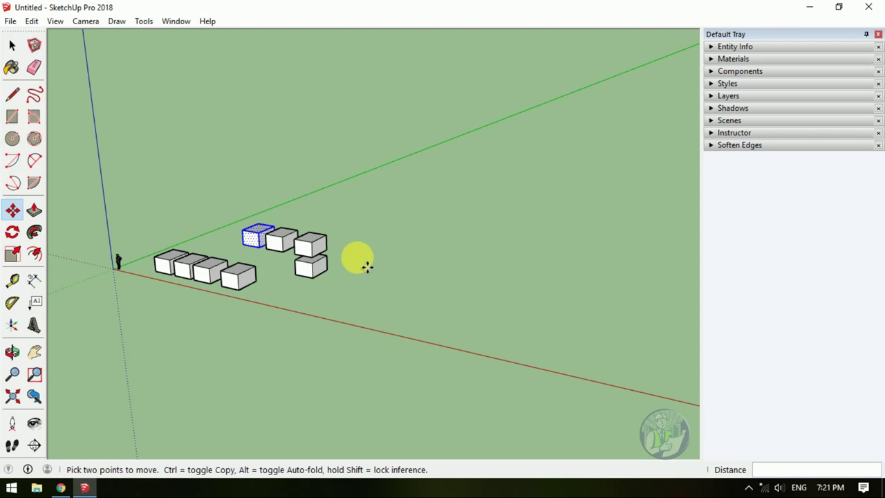
scroll(211, 262, up, 3)
scroll(301, 320, down, 3)
middle_drag(300, 320, 324, 261)
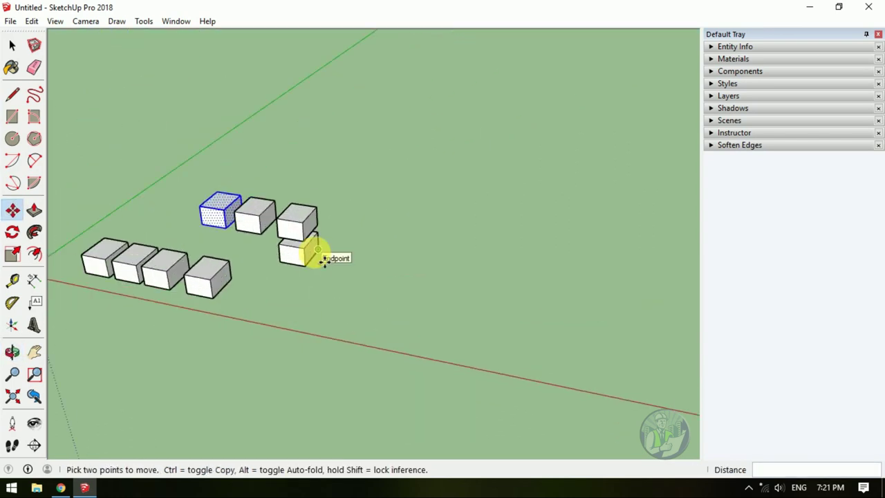
scroll(223, 292, up, 2)
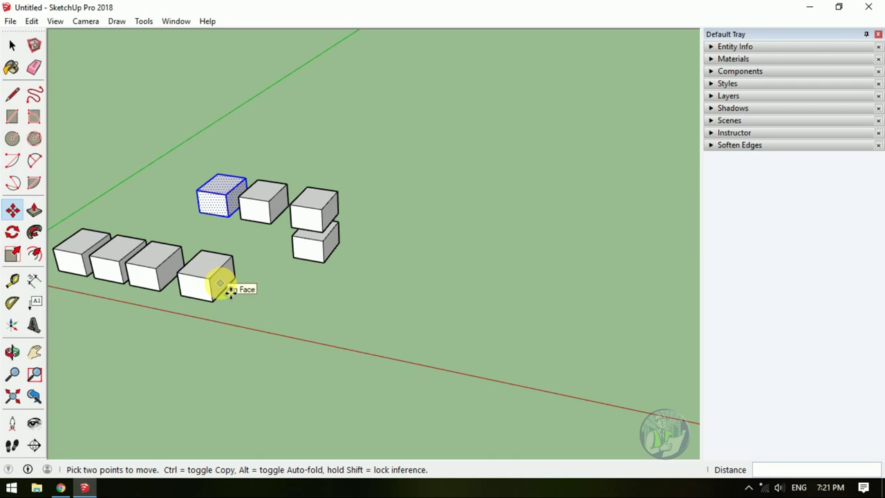
middle_drag(224, 305, 358, 312)
scroll(259, 357, up, 3)
mouse_move(259, 357)
middle_down()
mouse_move(226, 343)
mouse_move(221, 312)
middle_up()
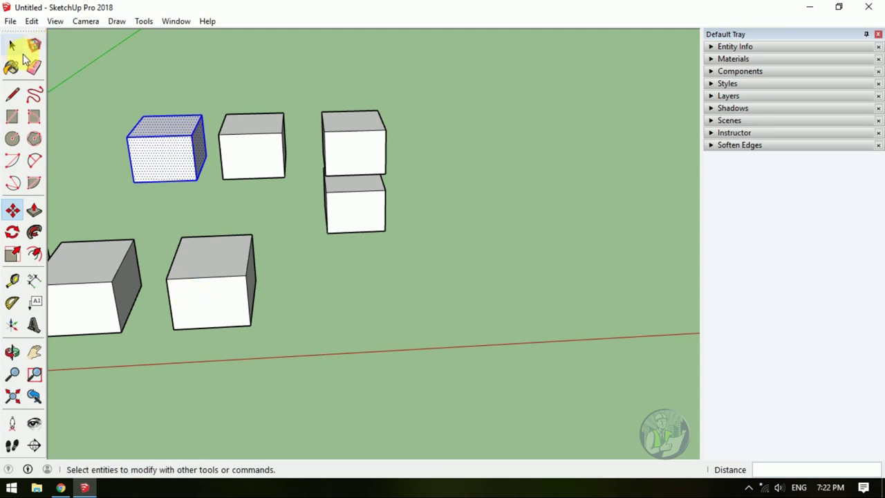
click(12, 45)
click(263, 357)
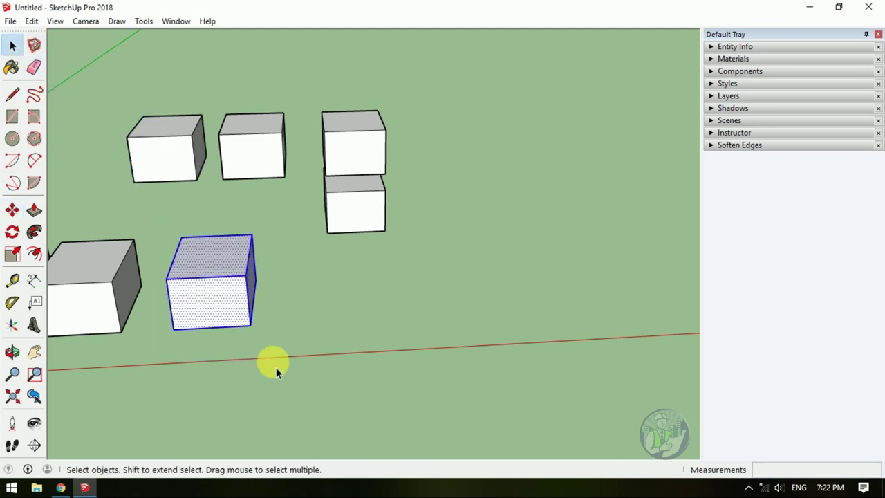
mouse_move(273, 303)
middle_down()
mouse_move(207, 267)
mouse_move(232, 268)
mouse_move(173, 267)
mouse_move(231, 253)
mouse_move(253, 277)
middle_up()
scroll(262, 256, down, 3)
scroll(235, 276, down, 2)
scroll(235, 277, down, 3)
scroll(189, 274, down, 2)
scroll(267, 276, up, 2)
scroll(127, 266, up, 1)
scroll(154, 274, up, 2)
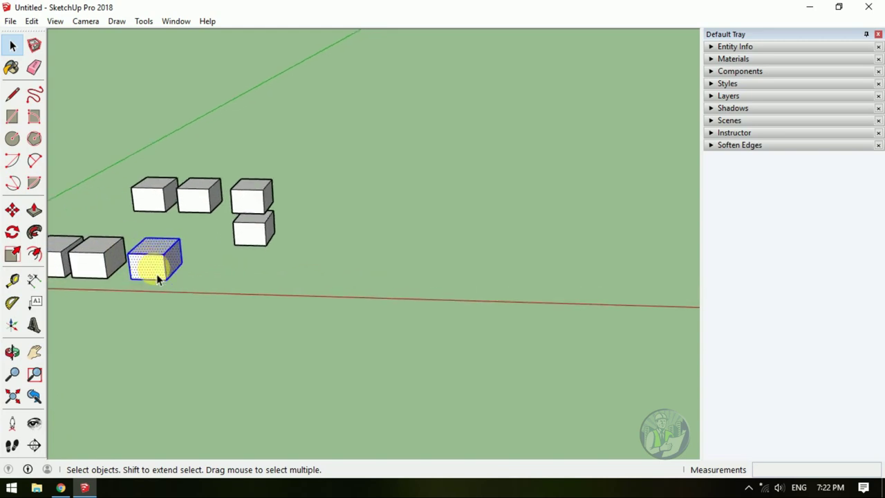
- Copy the end box further along the red axis as the front row's fifth box
click(16, 211)
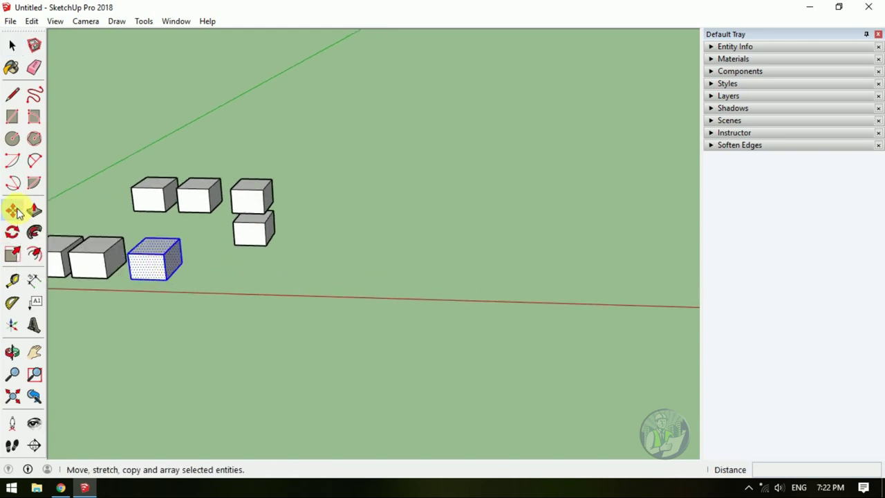
scroll(201, 321, up, 2)
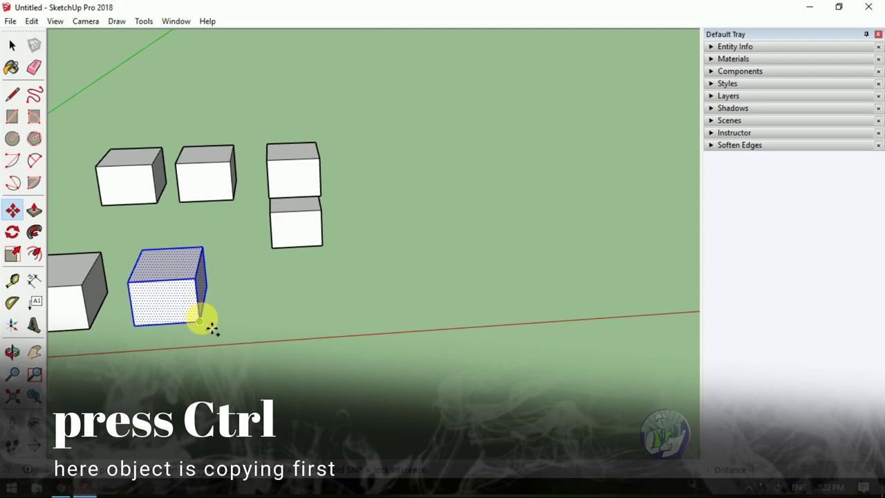
click(200, 321)
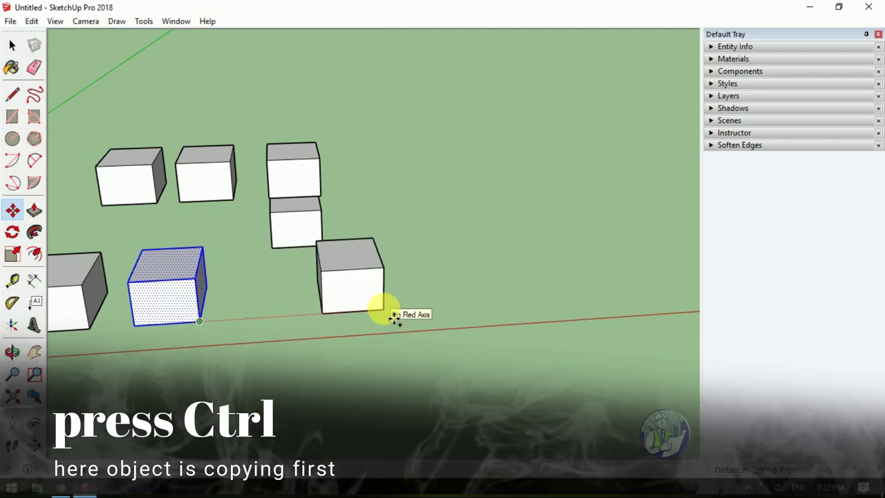
click(393, 316)
middle_drag(349, 355, 287, 421)
scroll(286, 408, down, 2)
middle_drag(395, 394, 217, 362)
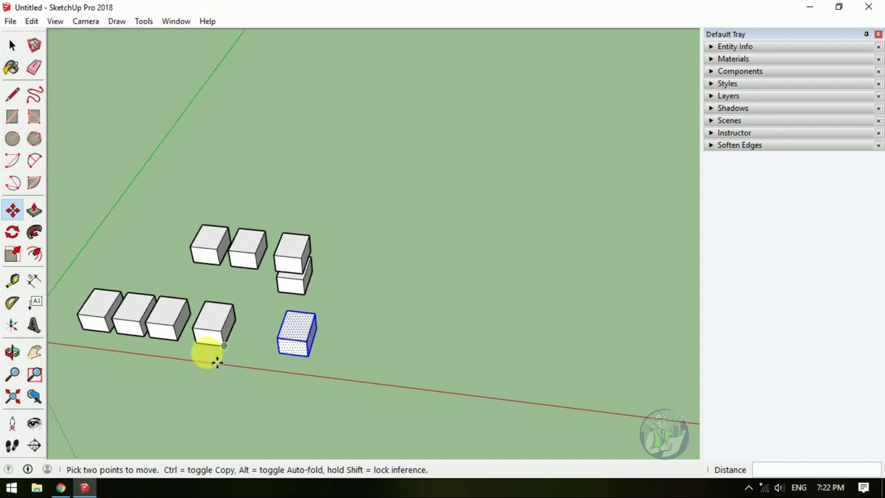
scroll(207, 360, down, 2)
scroll(194, 355, down, 2)
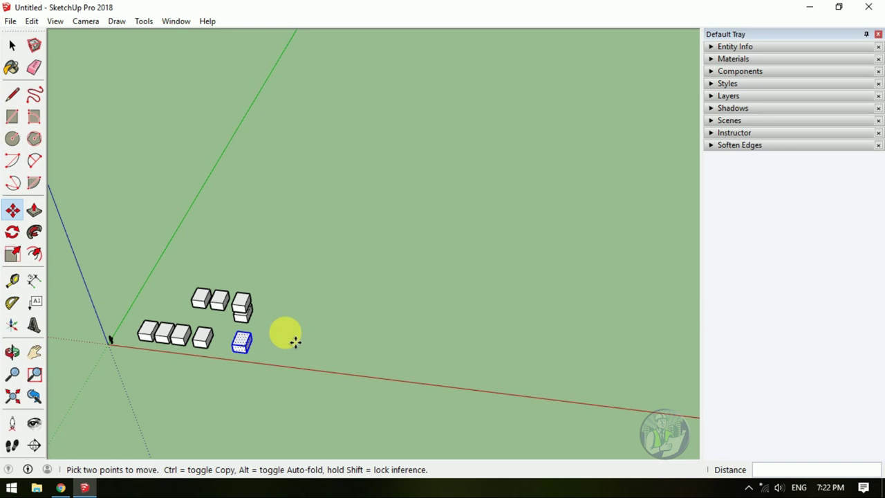
scroll(297, 352, up, 1)
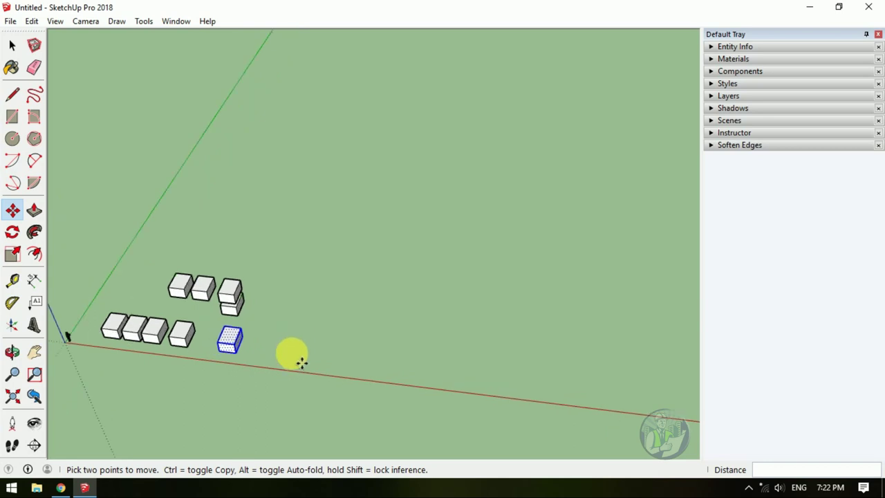
scroll(277, 363, up, 2)
scroll(201, 352, up, 2)
scroll(242, 351, down, 2)
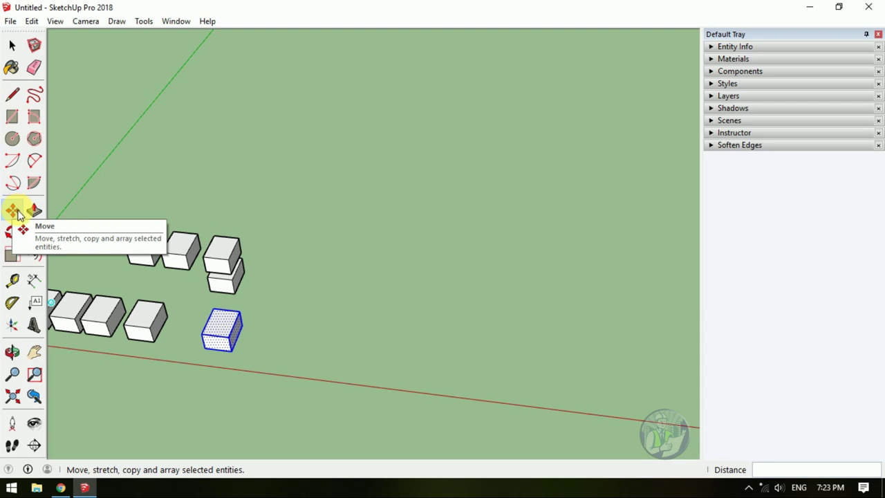
click(17, 213)
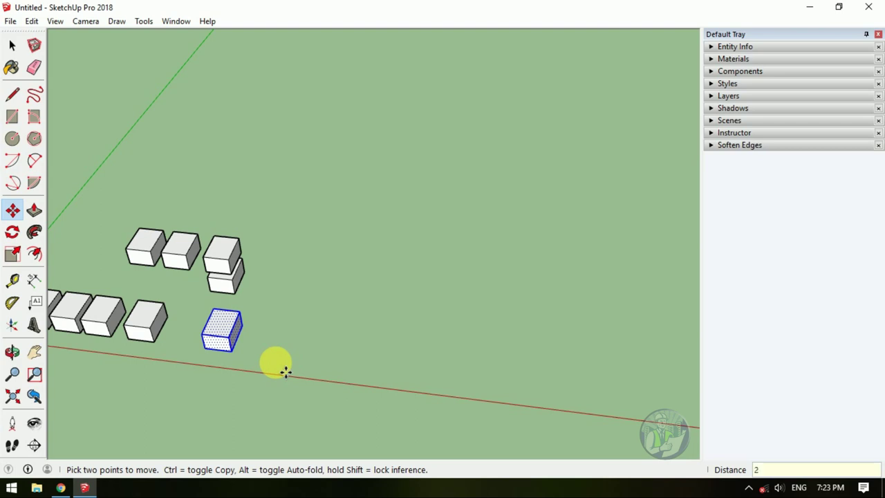
text(20)
text(x)
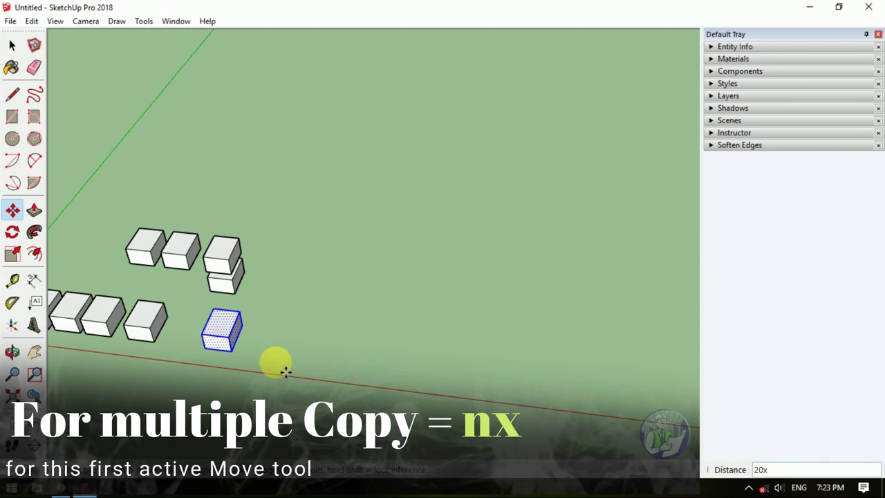
key(Return)
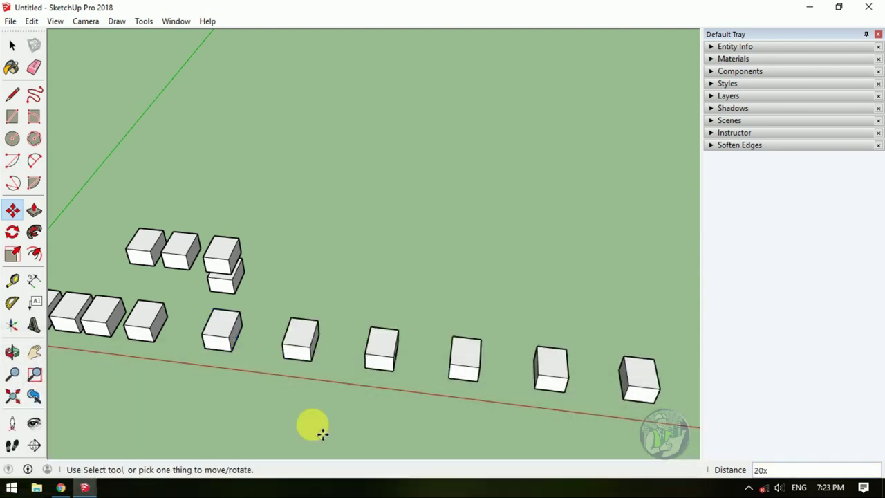
scroll(320, 431, down, 3)
scroll(389, 409, down, 3)
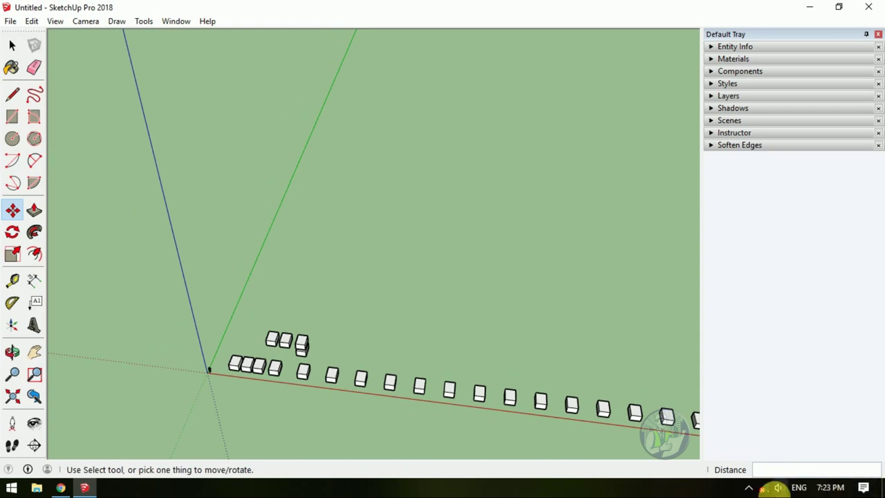
scroll(315, 383, down, 2)
scroll(192, 343, down, 2)
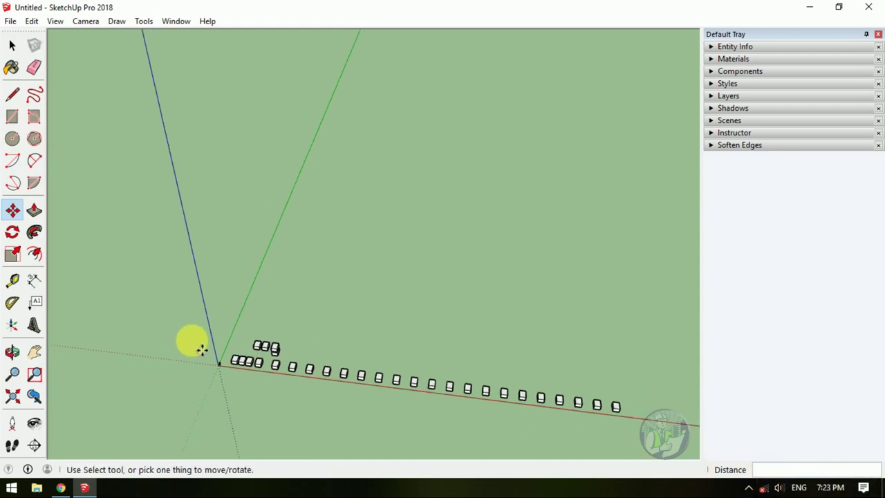
scroll(507, 423, up, 1)
scroll(516, 429, up, 1)
scroll(553, 427, up, 1)
scroll(571, 422, up, 2)
scroll(582, 418, up, 1)
mouse_move(582, 418)
middle_down()
mouse_move(300, 262)
mouse_move(276, 330)
mouse_move(280, 314)
mouse_move(285, 358)
middle_up()
- Copy the box row beside the original, then array it 10 times with 10x
key(space)
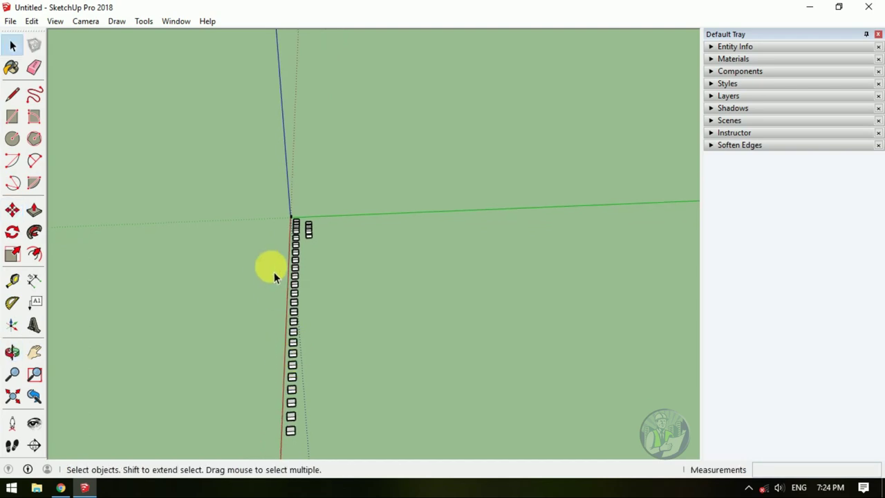
drag(390, 456, 395, 464)
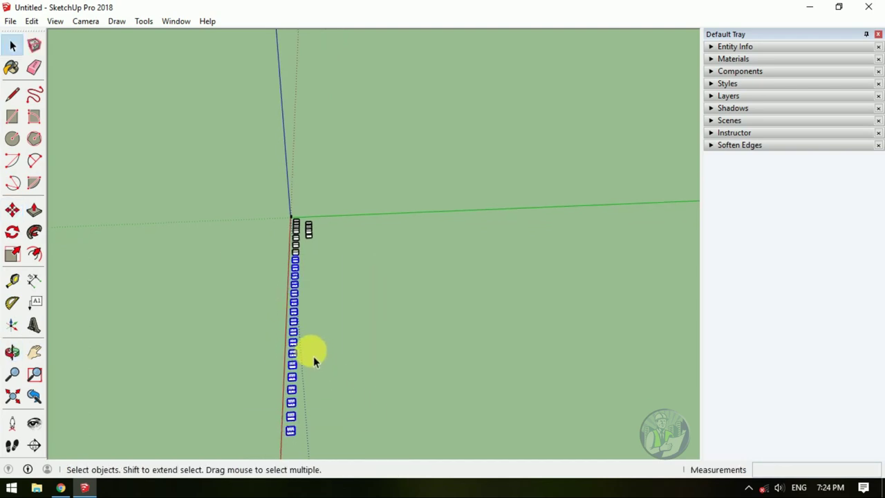
mouse_move(316, 421)
middle_down()
mouse_move(283, 360)
mouse_move(272, 389)
mouse_move(256, 387)
middle_up()
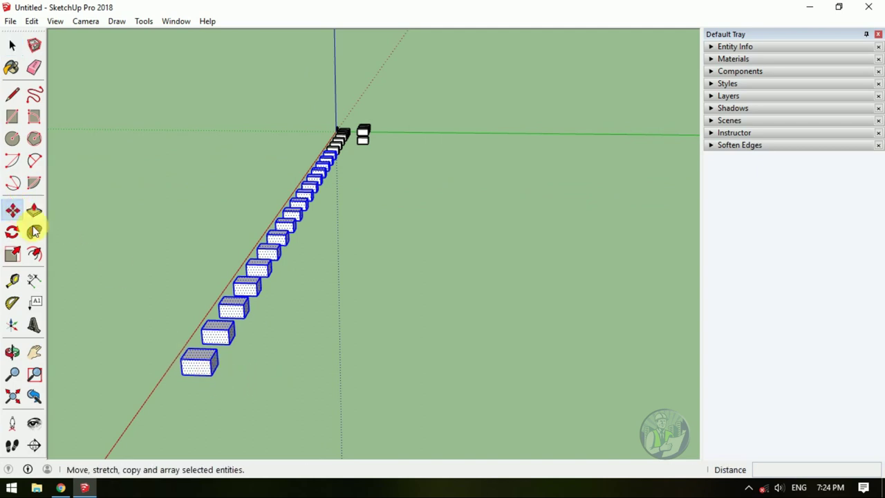
click(211, 376)
key(ctrl)
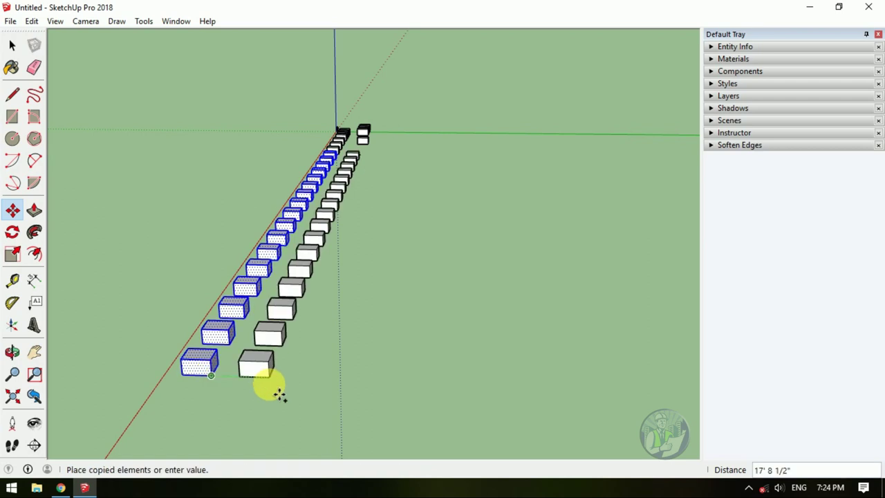
click(280, 392)
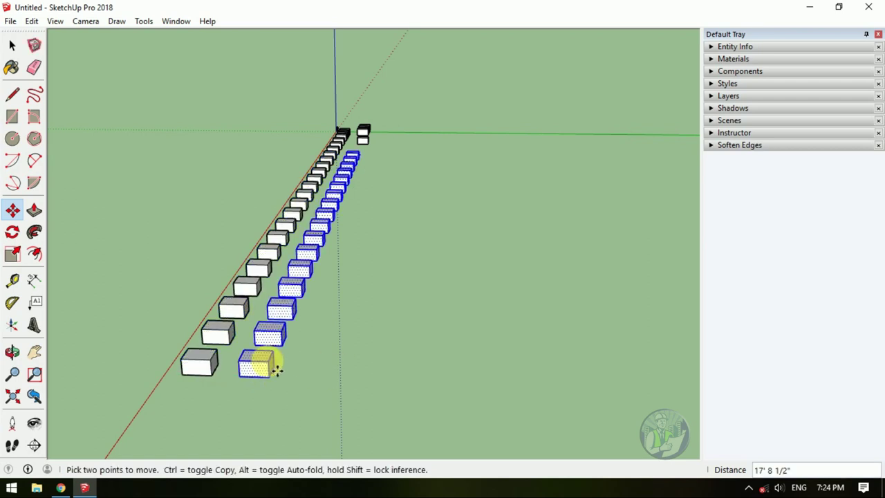
scroll(228, 366, down, 2)
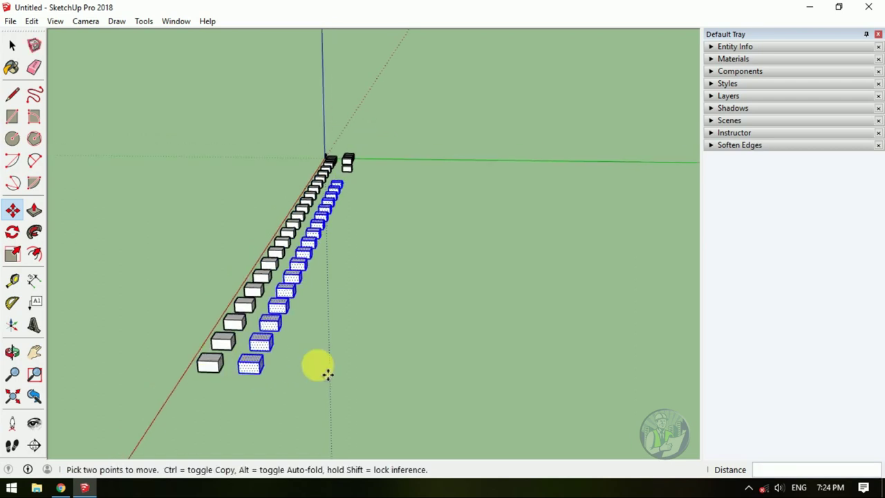
text(10)
key(Return)
- Orbit and zoom around the finished box grid to inspect it from above
mouse_move(328, 371)
middle_down()
mouse_move(326, 312)
mouse_move(365, 390)
mouse_move(518, 286)
middle_up()
scroll(518, 288, up, 2)
scroll(421, 247, up, 2)
scroll(412, 239, up, 2)
scroll(420, 247, down, 3)
mouse_move(431, 267)
middle_down()
mouse_move(316, 108)
mouse_move(346, 267)
mouse_move(298, 166)
middle_up()
scroll(297, 169, up, 2)
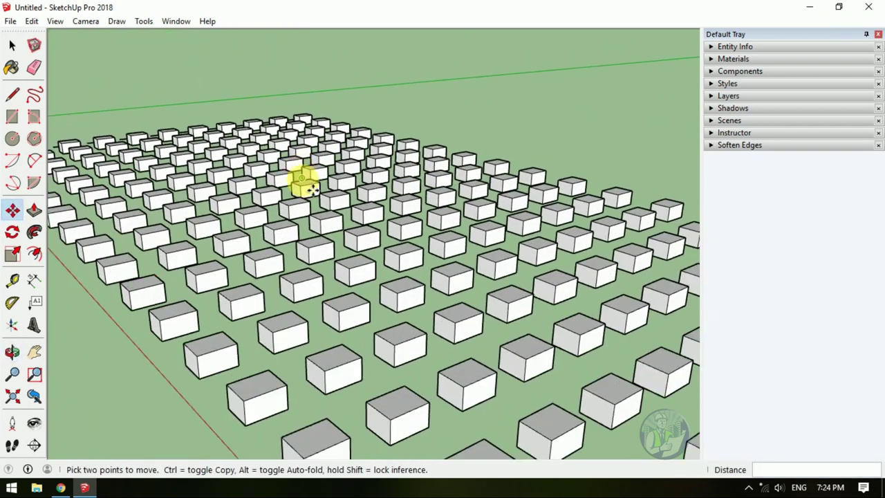
scroll(300, 181, up, 2)
scroll(312, 189, up, 2)
scroll(316, 188, up, 2)
scroll(329, 192, up, 1)
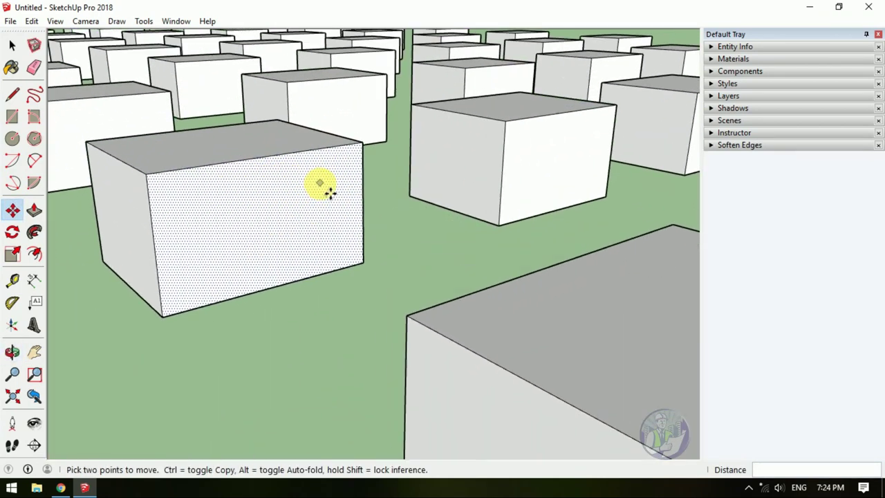
scroll(368, 226, down, 3)
scroll(362, 203, down, 3)
scroll(373, 213, down, 2)
scroll(363, 204, down, 3)
mouse_move(355, 192)
middle_down()
mouse_move(385, 280)
mouse_move(339, 155)
middle_up()
mouse_move(369, 194)
middle_down()
mouse_move(336, 168)
mouse_move(271, 228)
middle_up()
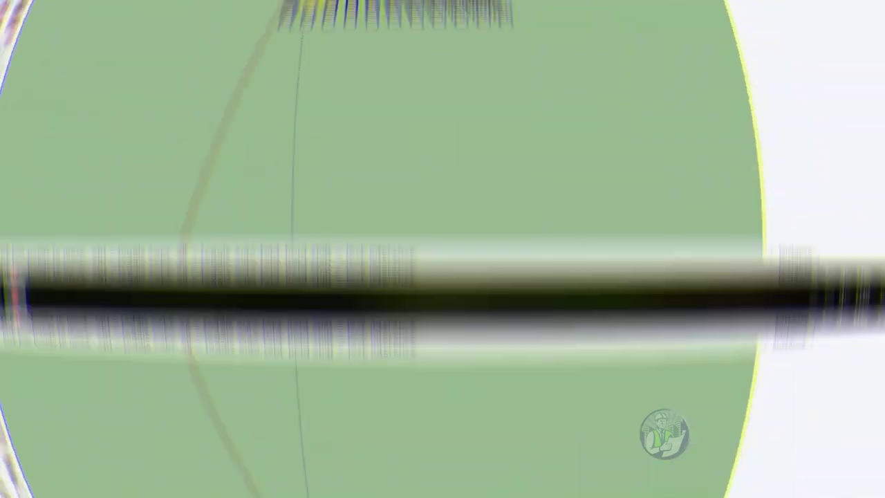
- Draw a line from the grid's front corner box far out, parallel to the red axis
key(m)
scroll(425, 251, down, 3)
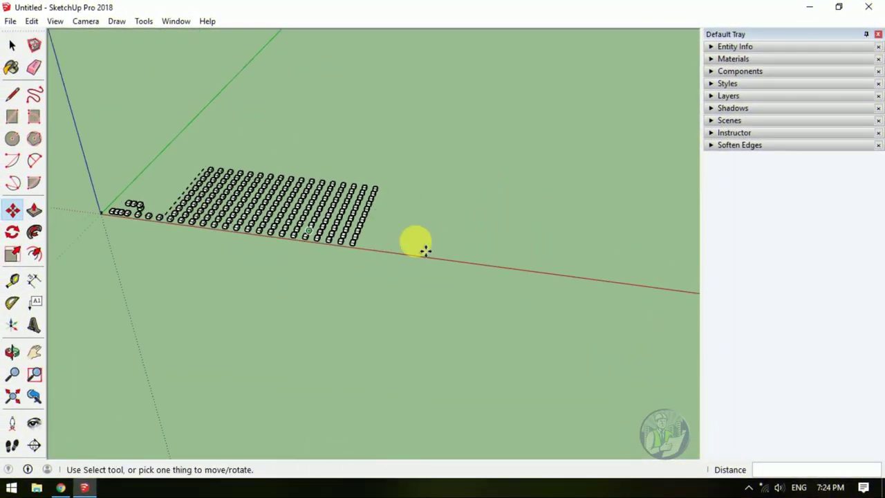
scroll(292, 274, up, 3)
scroll(285, 273, up, 2)
scroll(285, 270, up, 2)
mouse_move(286, 269)
middle_down()
mouse_move(249, 237)
mouse_move(277, 277)
middle_up()
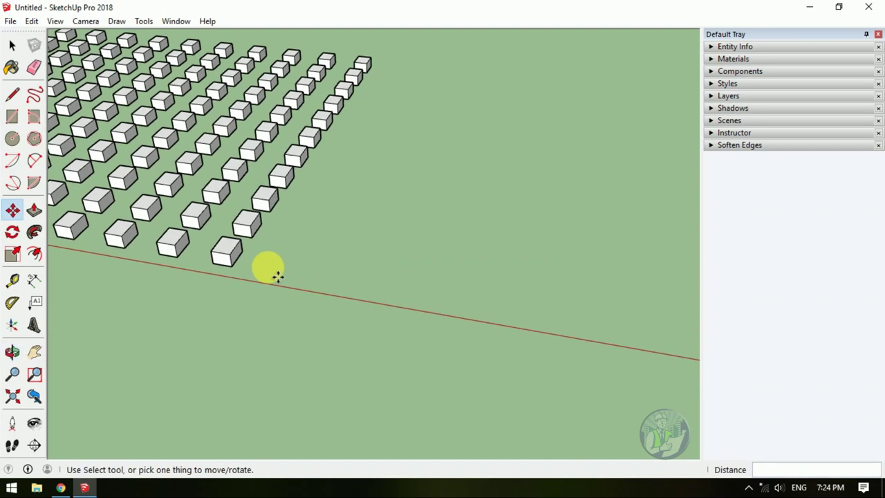
key(l)
click(231, 266)
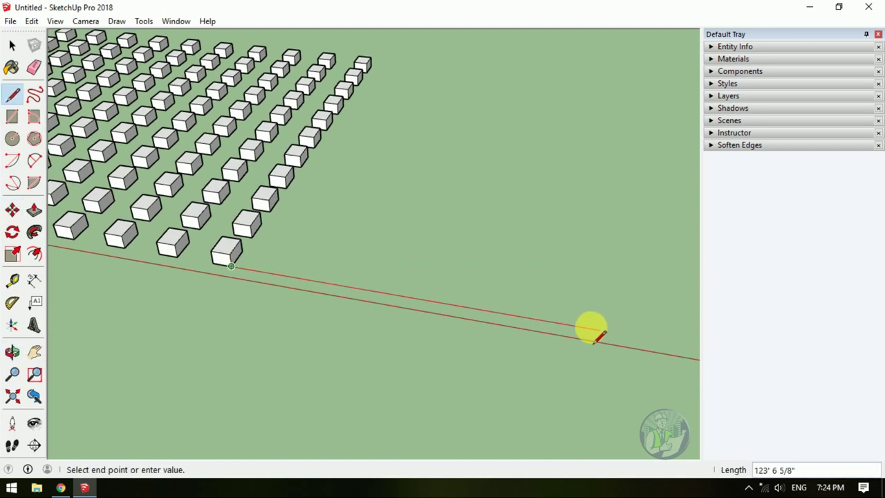
click(587, 328)
mouse_move(498, 277)
middle_down()
mouse_move(569, 263)
mouse_move(309, 229)
mouse_move(276, 258)
mouse_move(262, 306)
middle_up()
- Select the grid's front corner box
key(space)
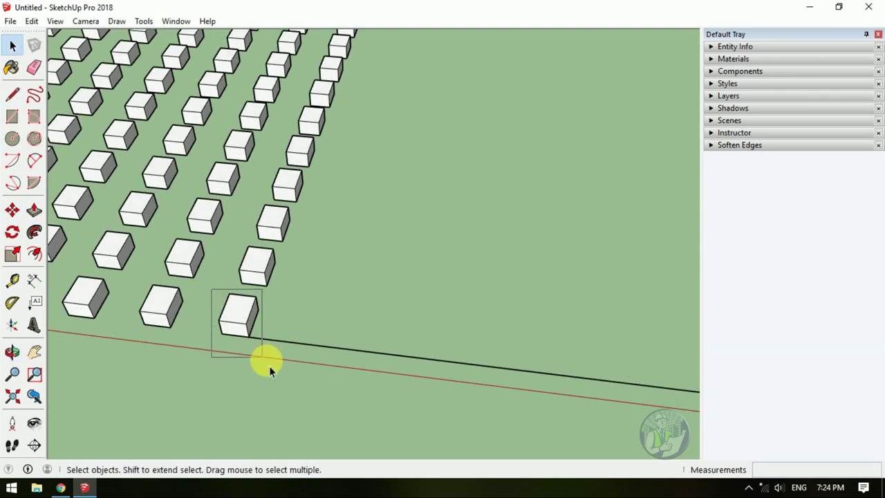
drag(269, 366, 275, 367)
key(m)
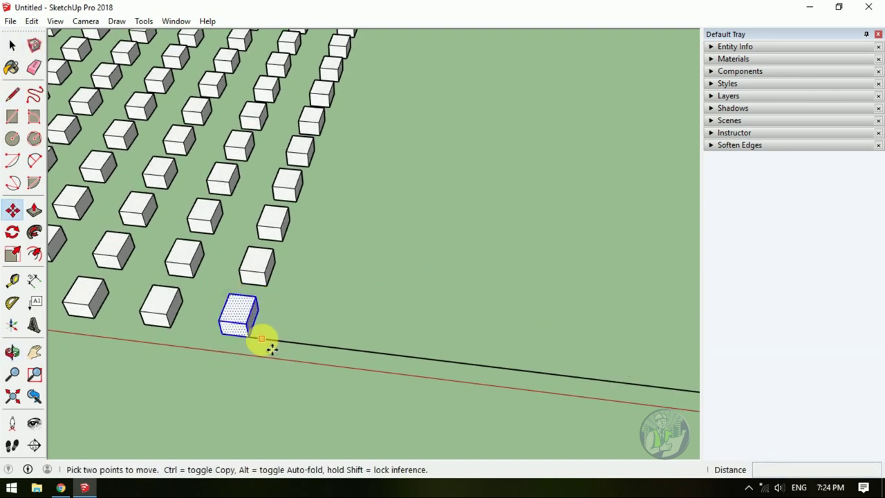
key(Escape)
key(space)
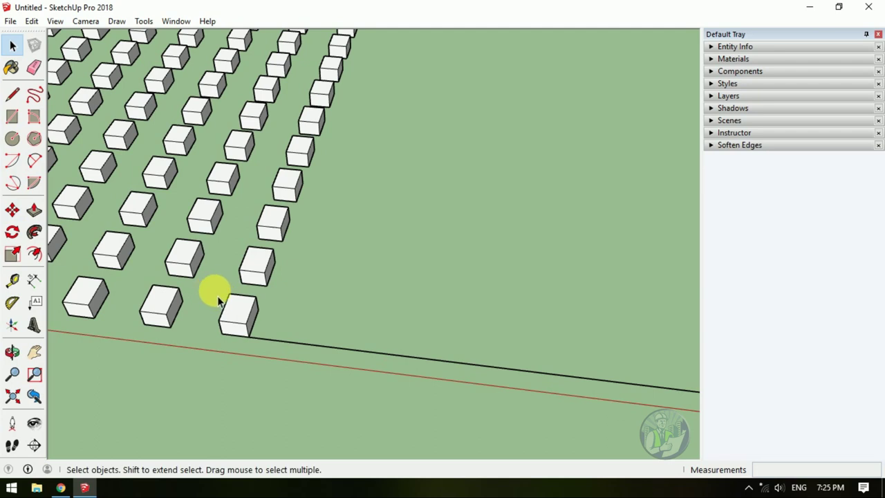
drag(210, 289, 275, 370)
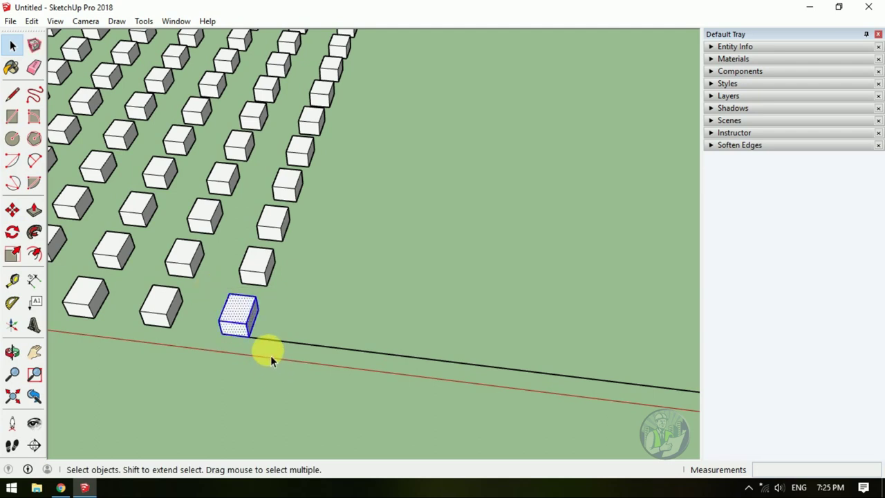
- Copy the front corner box from the line's start to its far end
click(12, 211)
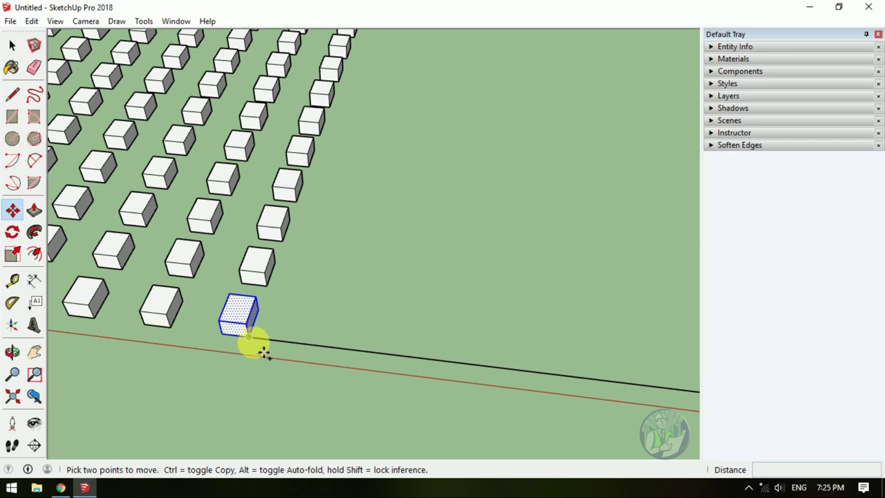
click(265, 350)
scroll(249, 346, down, 3)
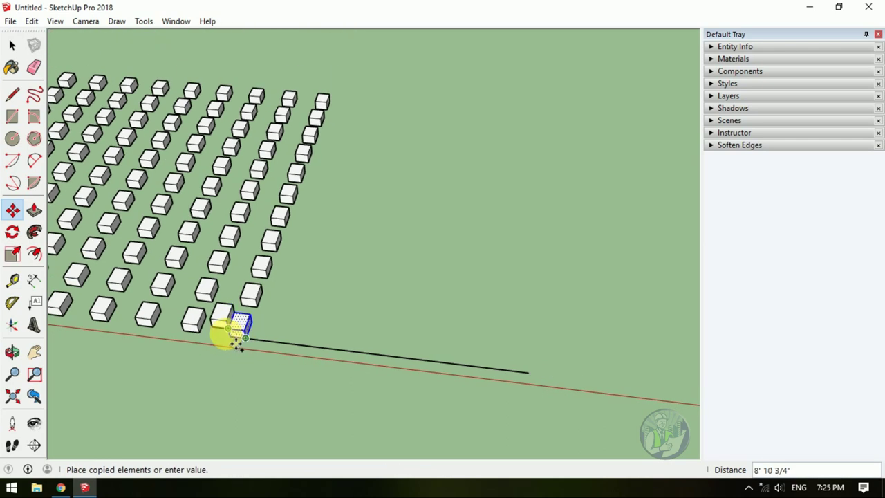
scroll(235, 340, down, 2)
scroll(407, 366, up, 3)
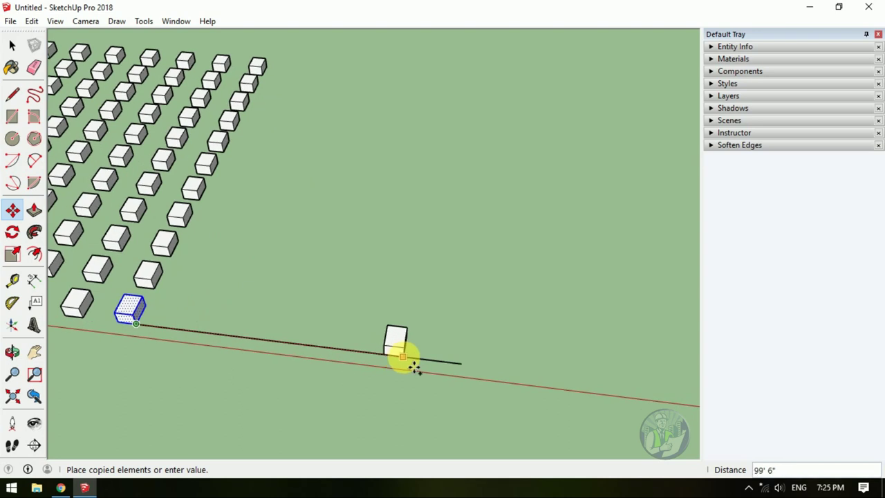
scroll(413, 368, up, 2)
scroll(457, 376, up, 2)
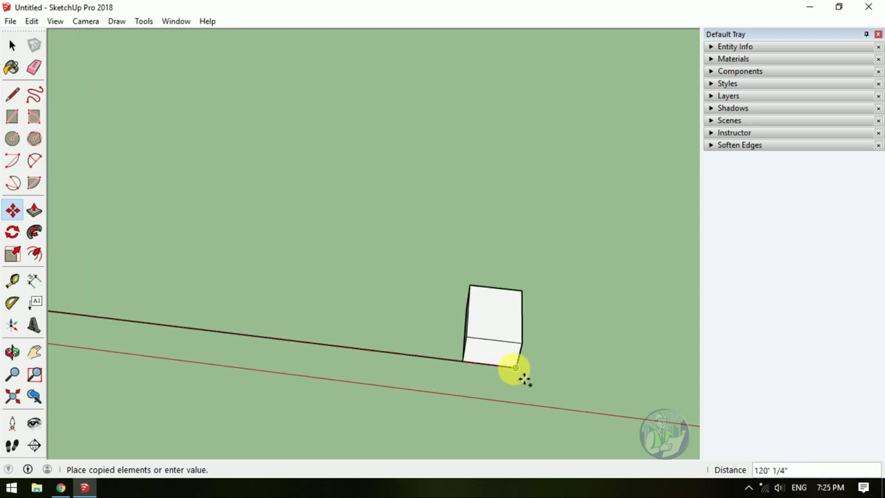
click(516, 370)
scroll(449, 360, down, 2)
scroll(394, 342, down, 2)
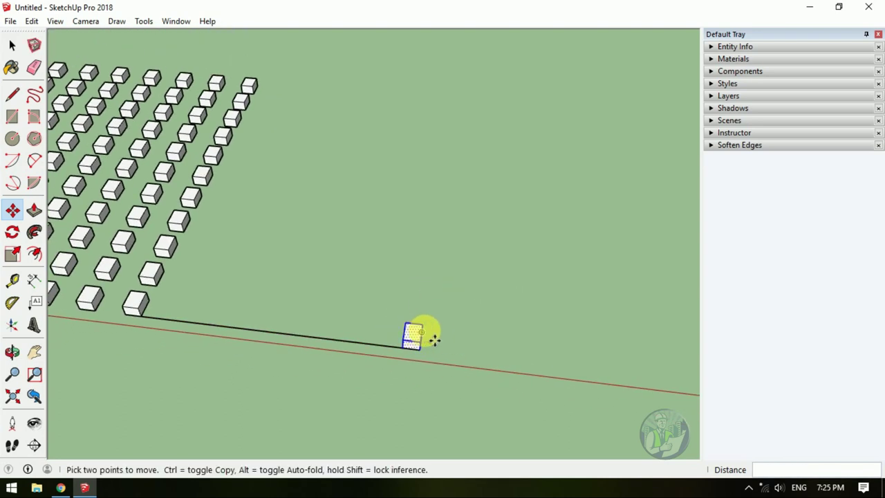
scroll(387, 342, down, 1)
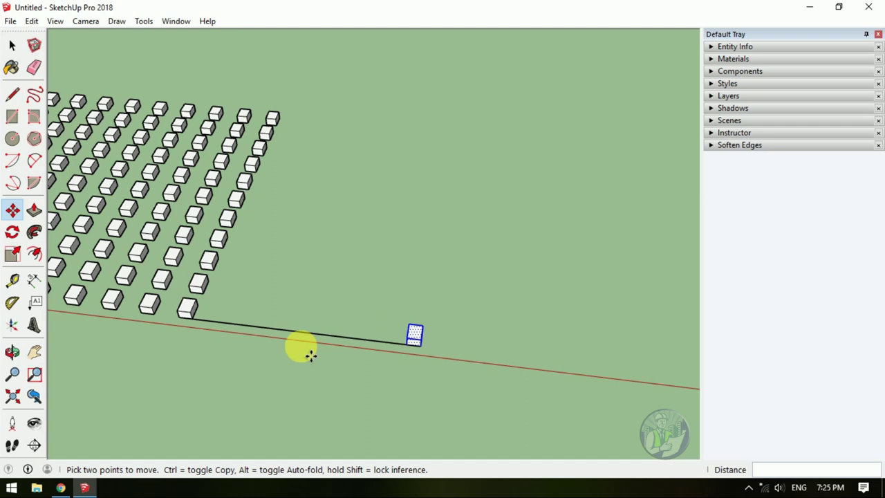
scroll(435, 352, up, 1)
scroll(348, 352, up, 2)
scroll(467, 372, up, 1)
scroll(467, 372, down, 1)
scroll(493, 357, down, 2)
mouse_move(381, 357)
middle_down()
mouse_move(362, 332)
mouse_move(216, 318)
middle_up()
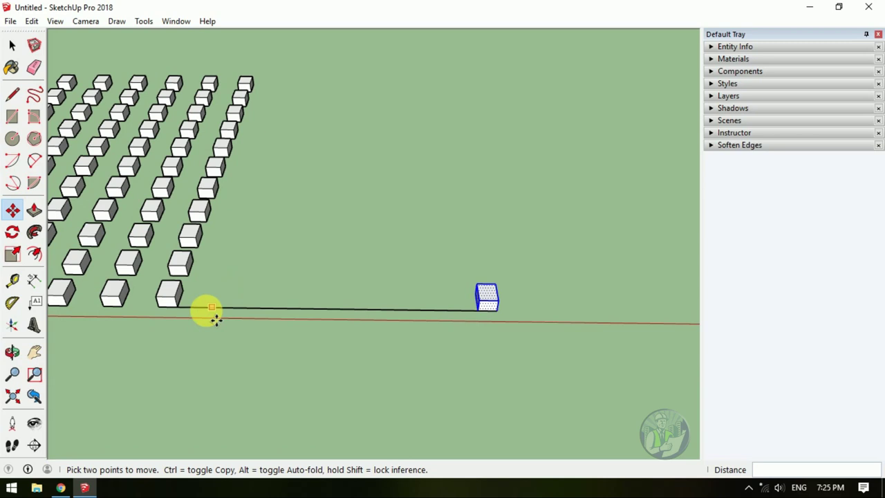
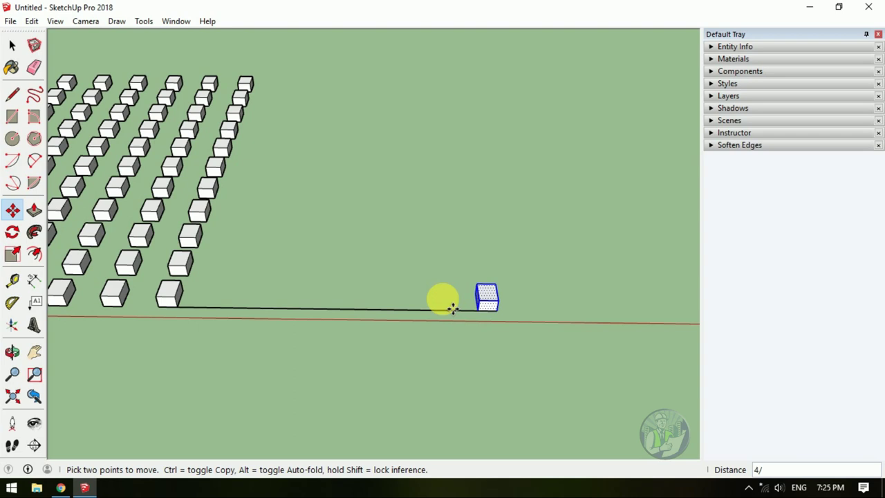
- Enter 4/ to array three evenly spaced box copies between the original and the moved copy
key(Return)
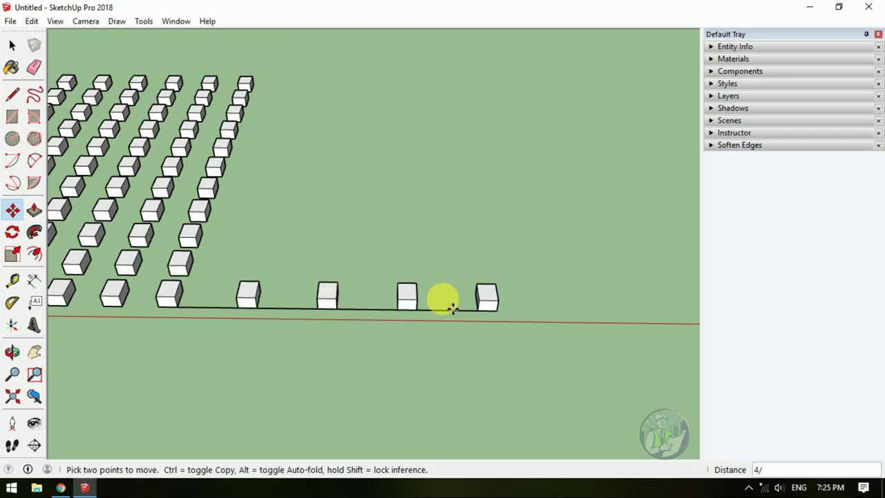
scroll(306, 312, up, 1)
scroll(296, 310, up, 3)
scroll(315, 309, down, 3)
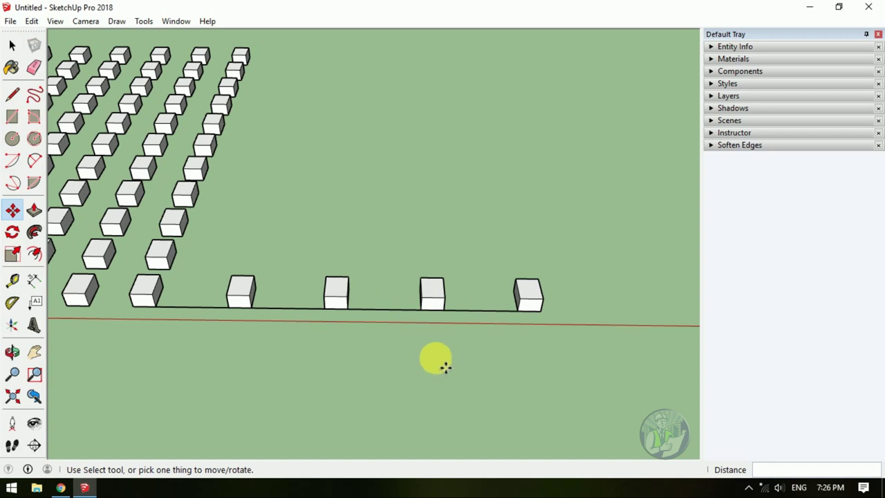
mouse_move(380, 310)
middle_down()
mouse_move(322, 286)
mouse_move(236, 273)
middle_up()
key(l)
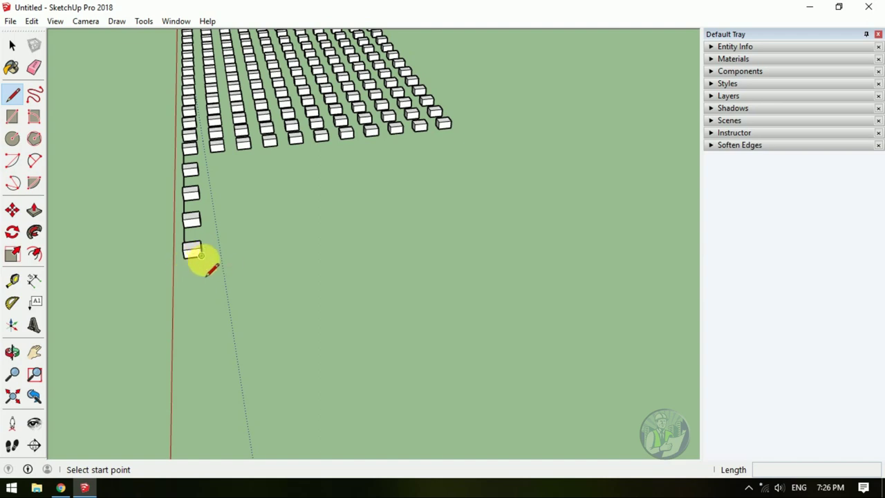
- Draw a line running far to the right from the corner box
click(200, 255)
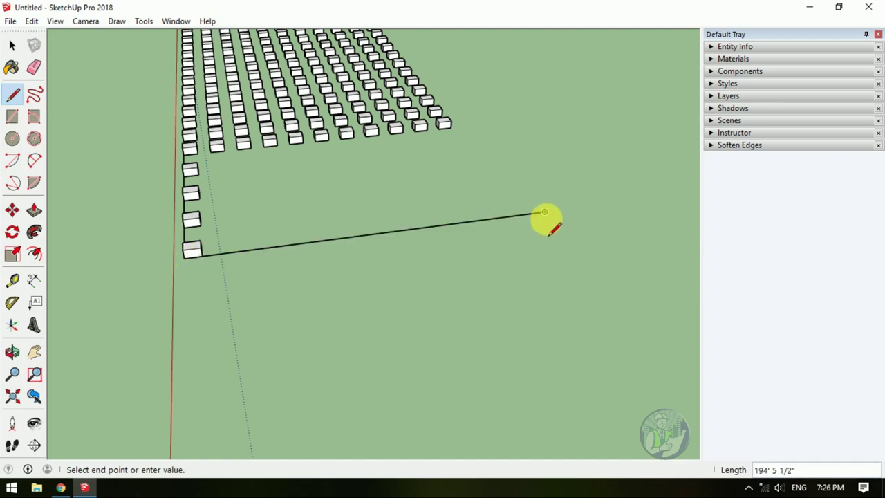
click(544, 212)
mouse_move(442, 228)
middle_down()
mouse_move(322, 270)
mouse_move(178, 263)
middle_up()
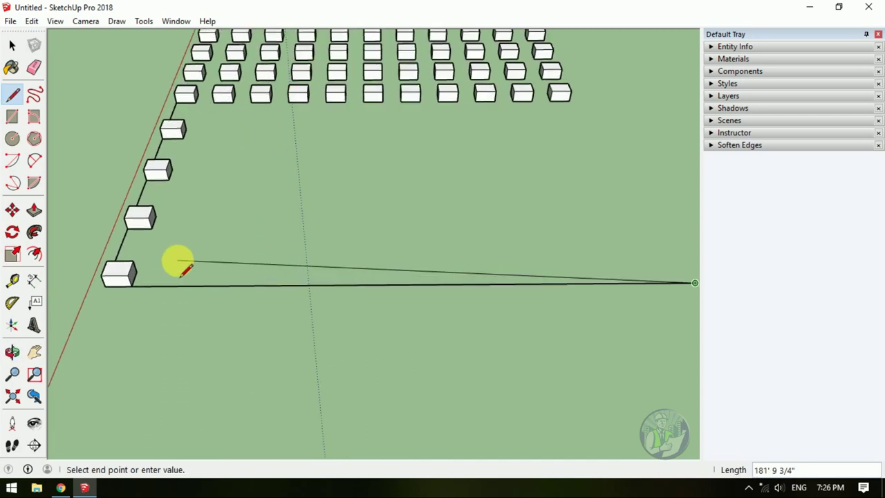
scroll(178, 263, down, 1)
key(Escape)
key(space)
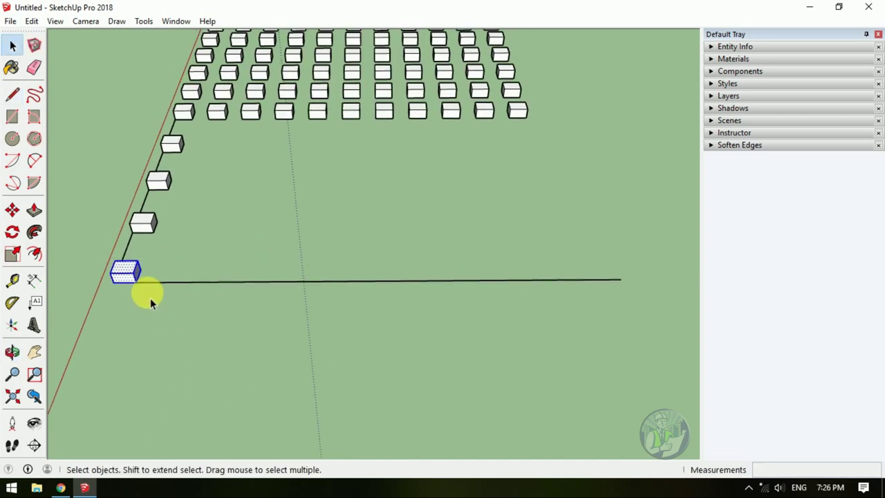
- Ctrl-move a copy of the corner box to the line's end and array it with 7/
click(12, 210)
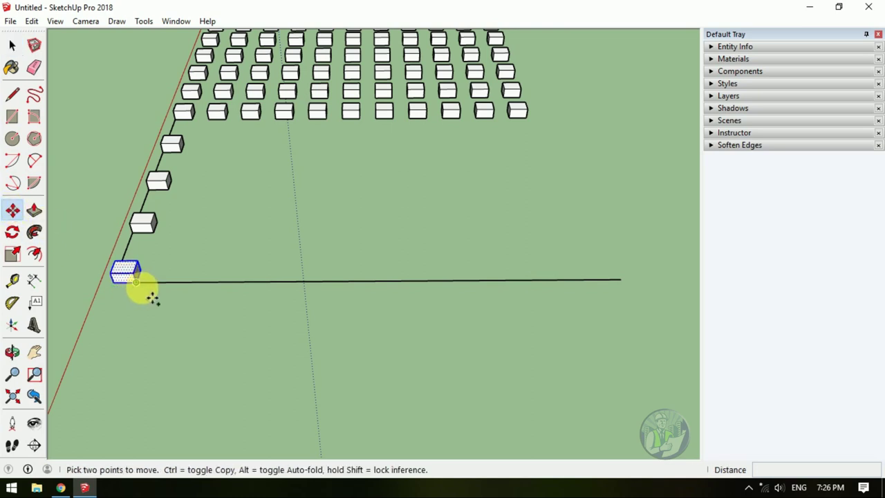
key(ctrl)
mouse_move(141, 282)
mouse_down()
mouse_move(452, 306)
mouse_move(530, 288)
mouse_move(630, 293)
mouse_up()
click(630, 293)
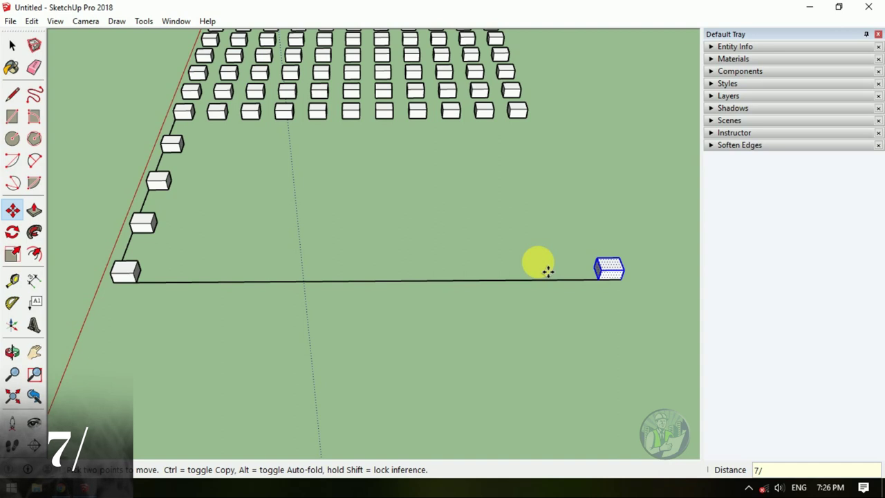
key(Return)
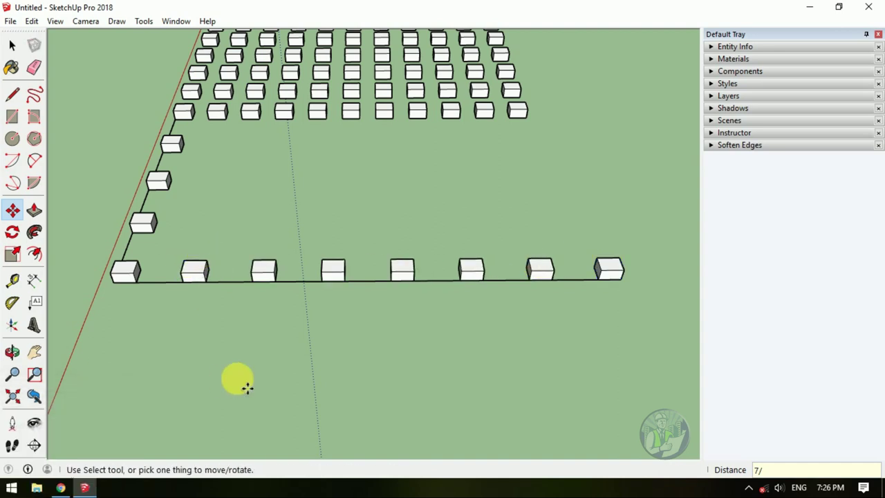
mouse_move(370, 249)
middle_down()
mouse_move(325, 247)
mouse_move(405, 291)
mouse_move(434, 292)
mouse_move(371, 316)
mouse_move(480, 286)
mouse_move(445, 288)
mouse_move(239, 244)
mouse_move(331, 260)
middle_up()
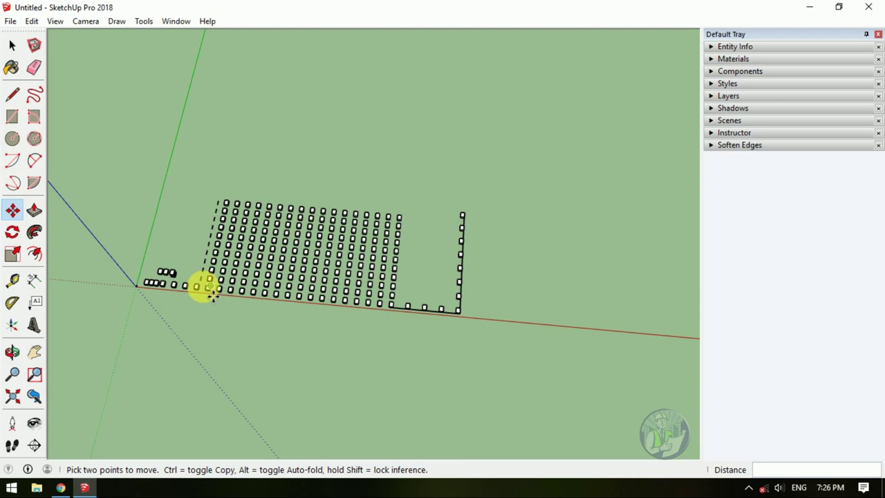
- Window-select the entire box array
mouse_move(267, 243)
middle_down()
mouse_move(221, 241)
mouse_move(215, 221)
middle_up()
key(space)
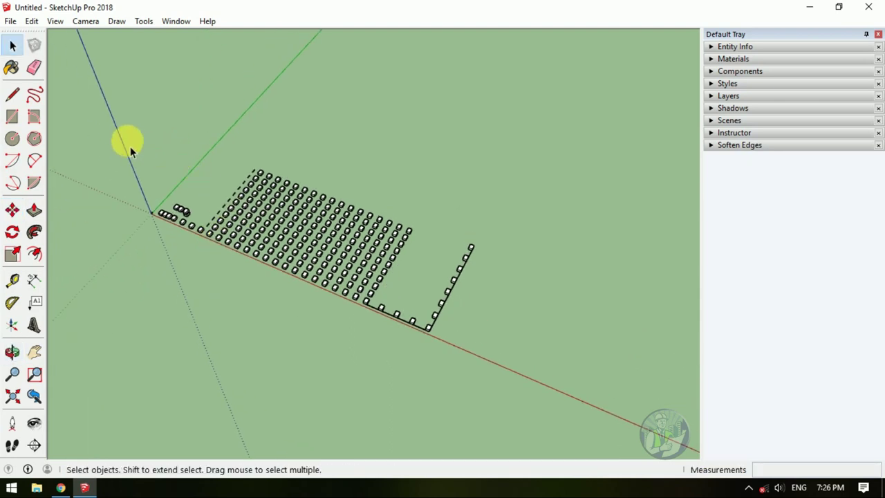
mouse_move(152, 168)
middle_down()
mouse_move(128, 123)
mouse_move(138, 149)
middle_up()
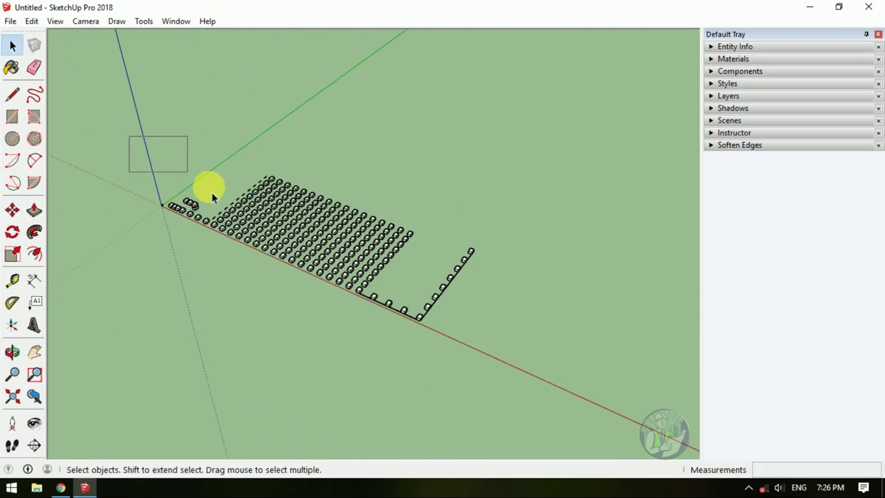
drag(213, 194, 484, 379)
scroll(123, 209, up, 2)
scroll(170, 203, up, 2)
scroll(194, 207, up, 2)
scroll(83, 172, up, 2)
scroll(144, 191, up, 2)
scroll(172, 211, up, 2)
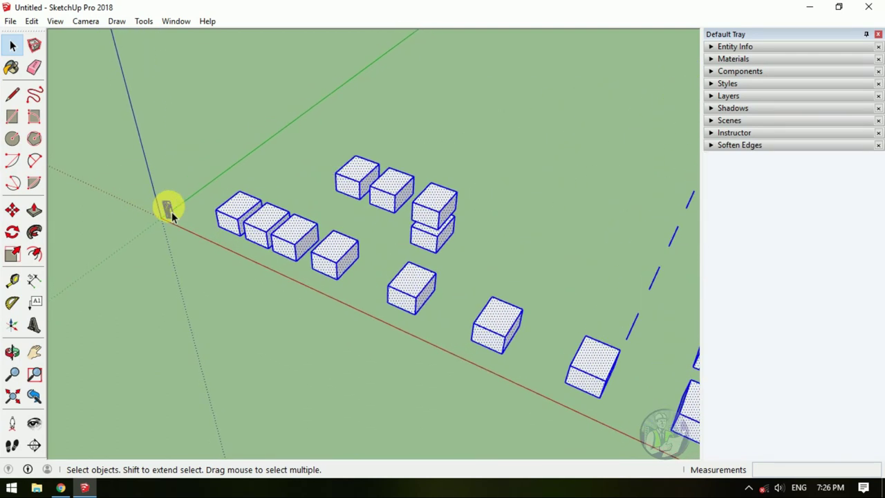
scroll(170, 213, up, 1)
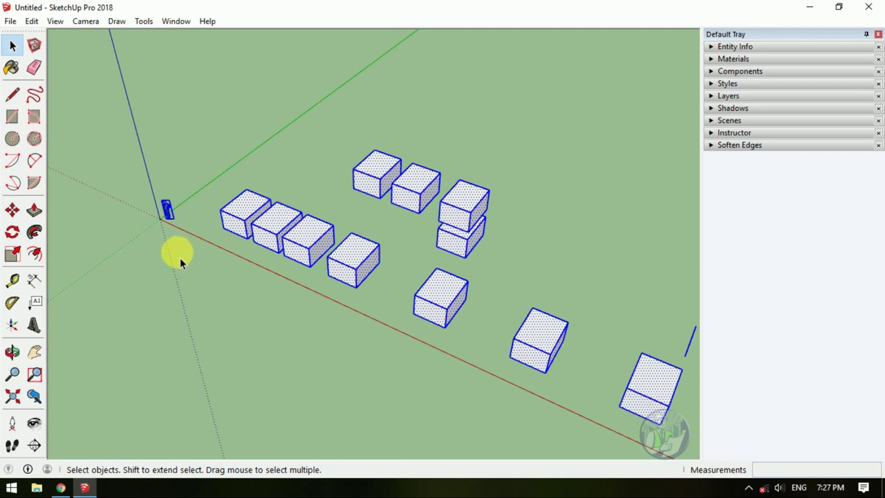
- Remove the scale figure from the selection and delete all the boxes
shift+drag(127, 158, 183, 266)
scroll(170, 216, up, 2)
scroll(167, 209, up, 1)
scroll(168, 213, down, 1)
scroll(167, 210, down, 1)
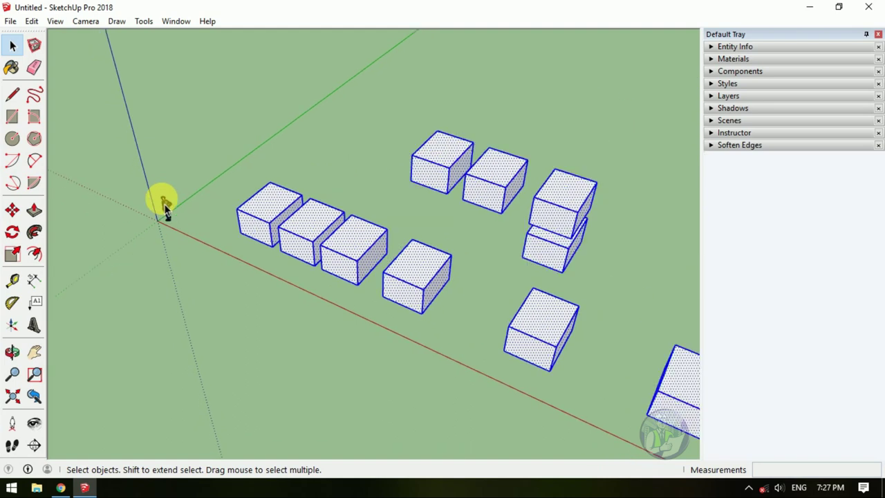
scroll(164, 207, down, 2)
scroll(165, 209, down, 1)
scroll(163, 205, down, 2)
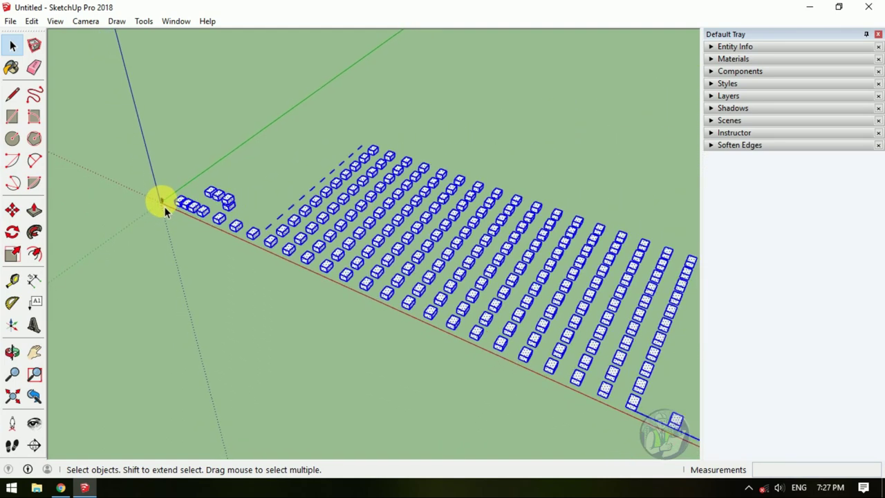
scroll(163, 199, down, 2)
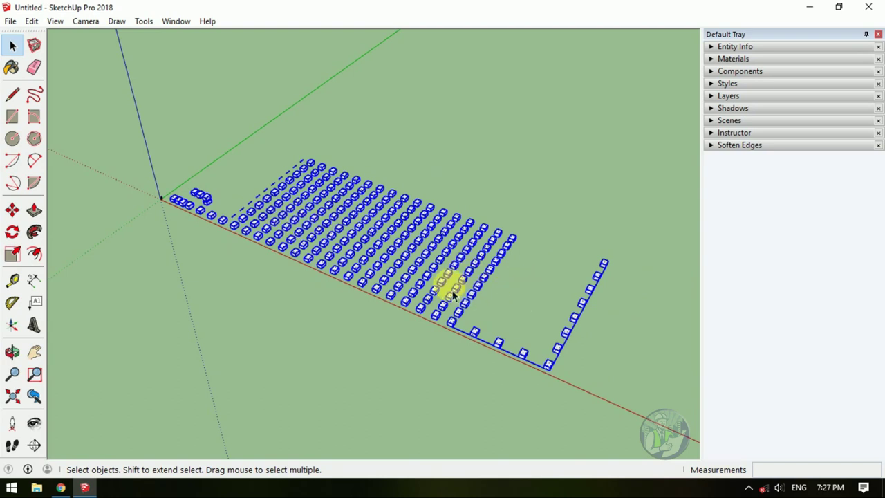
key(Delete)
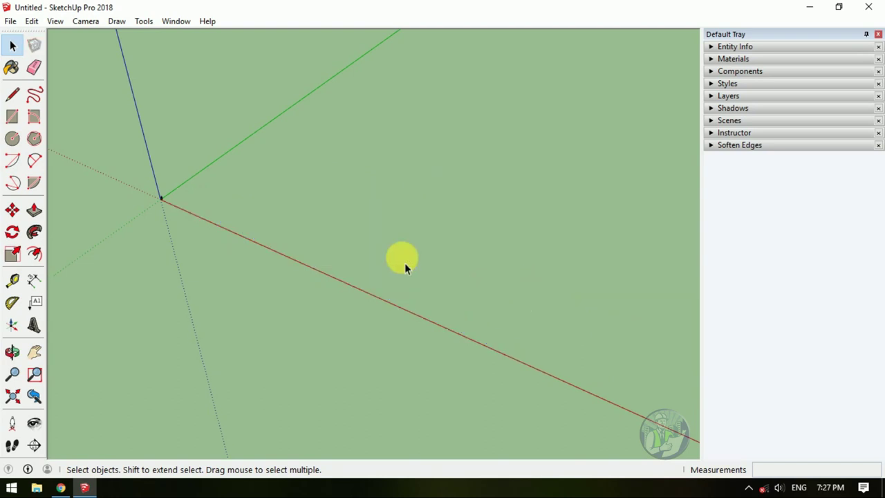
- Draw a circle on the ground near the origin
mouse_move(178, 197)
middle_down()
mouse_move(142, 202)
mouse_move(229, 203)
mouse_move(164, 228)
mouse_move(67, 243)
mouse_move(81, 254)
middle_up()
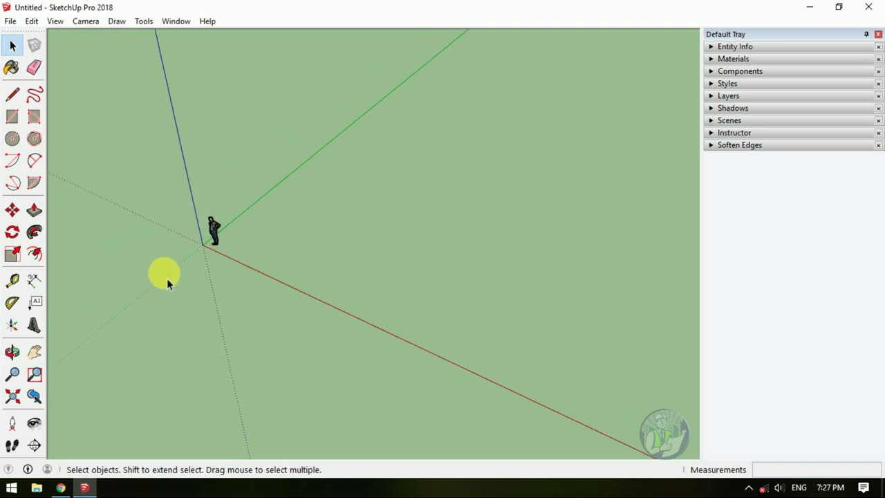
click(18, 138)
click(381, 233)
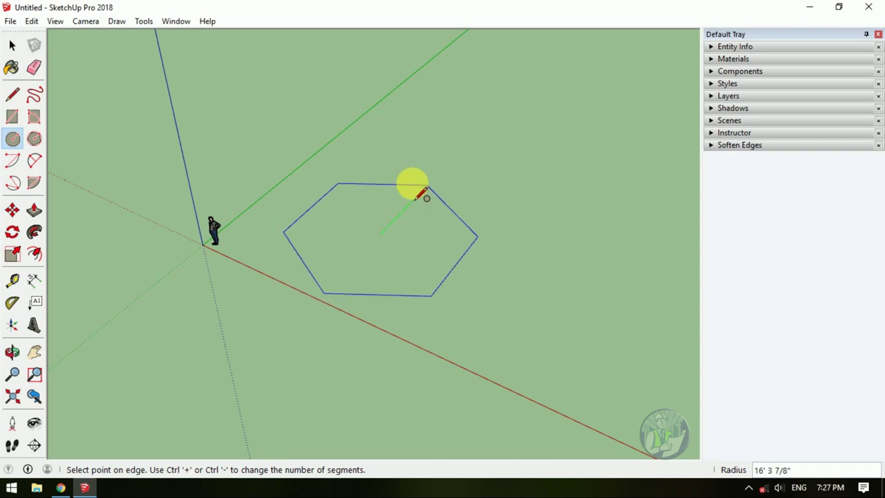
key(Escape)
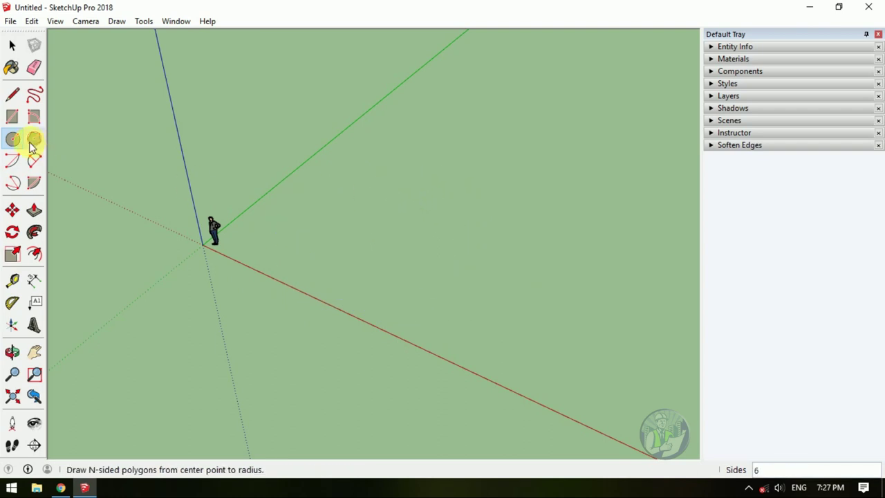
click(12, 141)
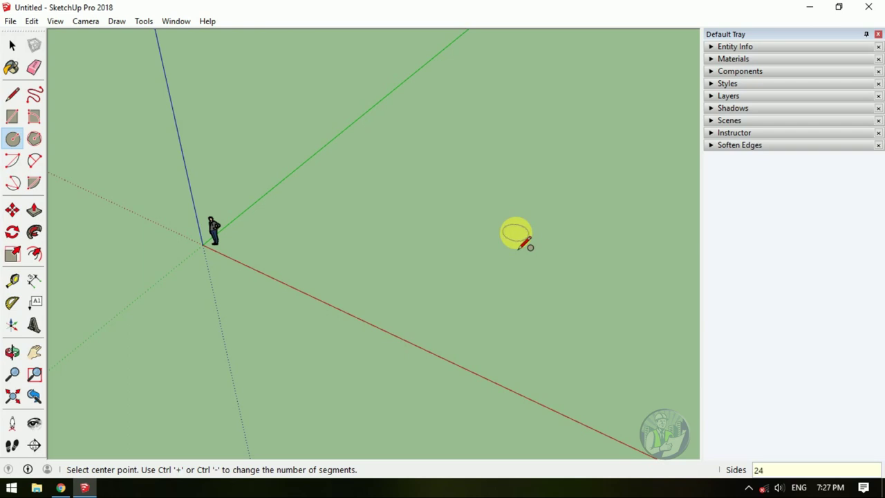
click(388, 233)
click(424, 215)
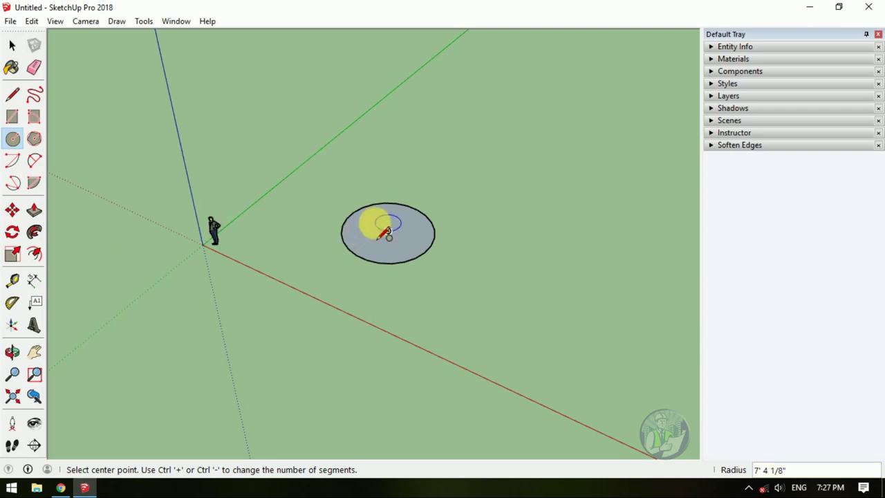
- Push/Pull the circle up into a cylinder about 26' 1 1/8" tall
click(33, 212)
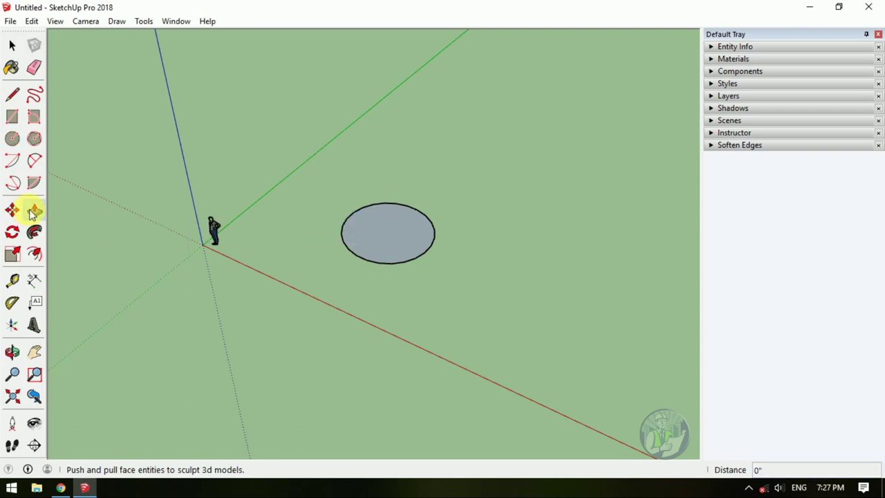
click(413, 242)
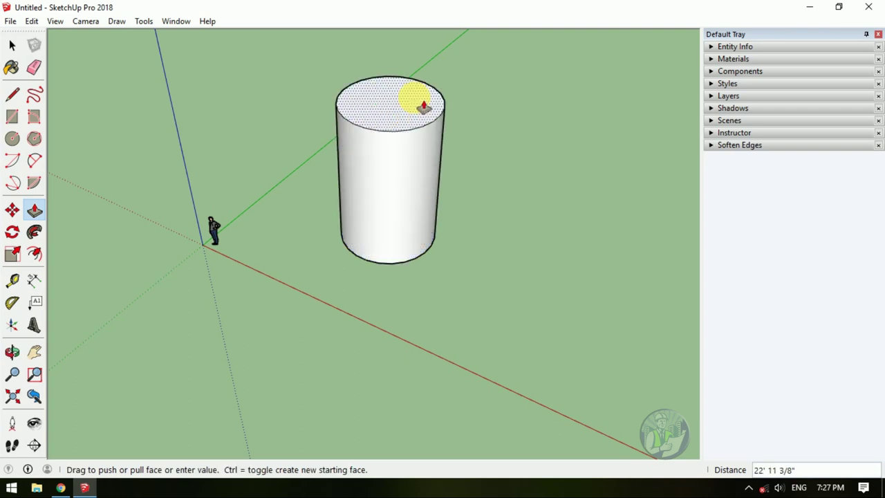
click(417, 83)
mouse_move(450, 176)
middle_down()
mouse_move(453, 101)
mouse_move(427, 85)
mouse_move(519, 217)
mouse_move(427, 172)
mouse_move(378, 164)
mouse_move(187, 173)
middle_up()
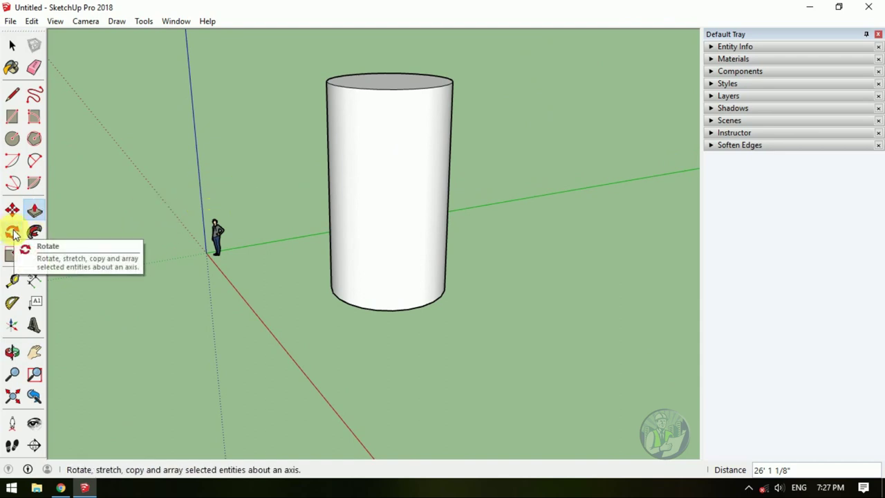
- Draw a rectangle on the ground beside the cylinder
scroll(266, 267, down, 4)
mouse_move(267, 267)
middle_down()
mouse_move(376, 283)
mouse_move(437, 265)
middle_up()
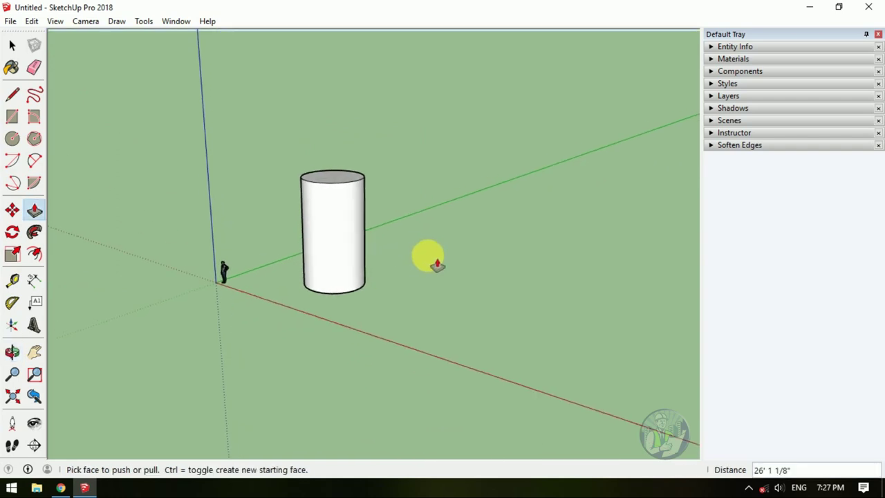
scroll(437, 265, up, 3)
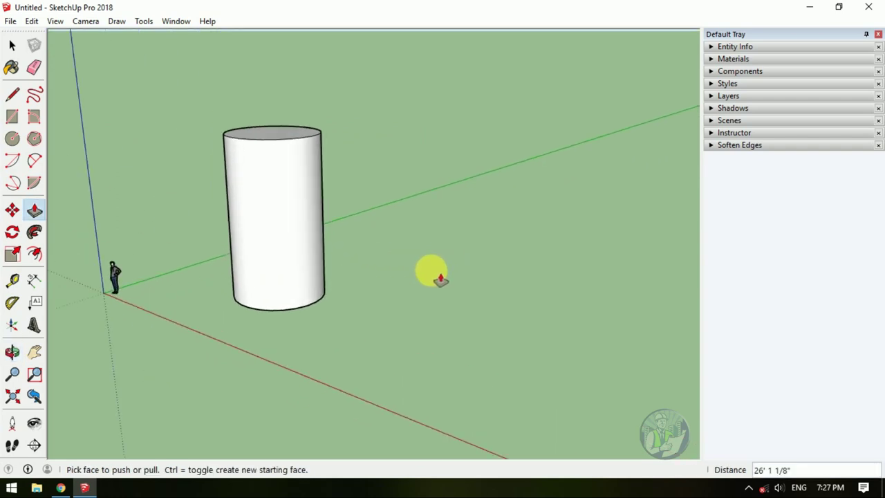
click(12, 117)
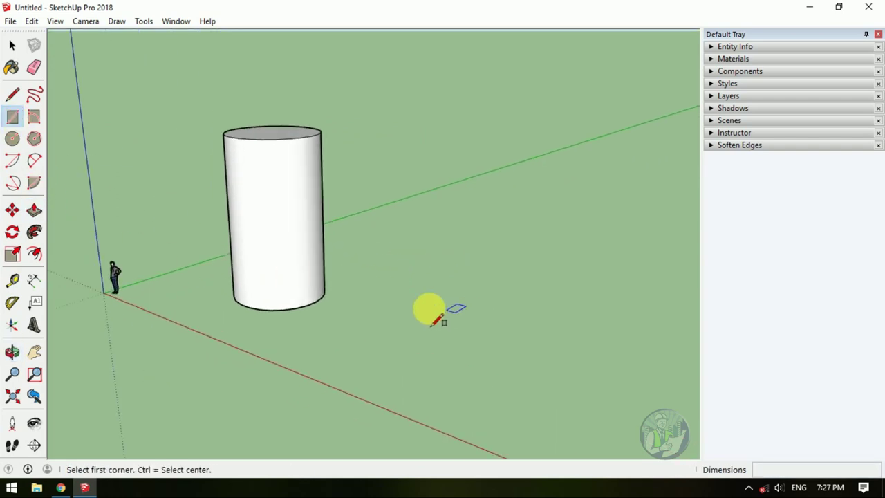
click(404, 296)
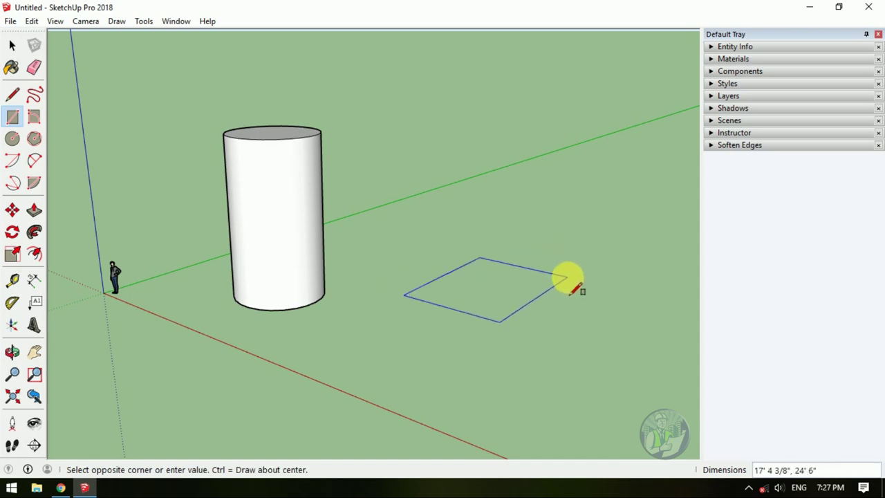
click(565, 279)
- Push/Pull the rectangle up into a box roughly 30' 10 1/4" tall
key(p)
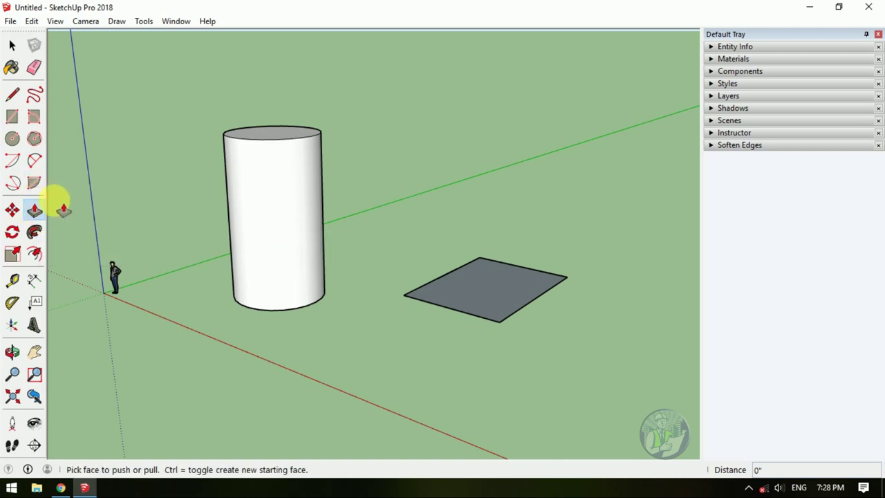
mouse_move(471, 278)
mouse_down()
mouse_move(477, 75)
mouse_move(470, 103)
mouse_up()
mouse_move(471, 102)
middle_down()
mouse_move(495, 142)
mouse_move(302, 197)
mouse_move(322, 237)
mouse_move(401, 192)
mouse_move(388, 259)
mouse_move(362, 200)
mouse_move(286, 173)
middle_up()
scroll(322, 238, down, 3)
mouse_move(418, 169)
middle_down()
mouse_move(332, 223)
mouse_move(410, 257)
mouse_move(367, 187)
mouse_move(385, 198)
mouse_move(154, 251)
middle_up()
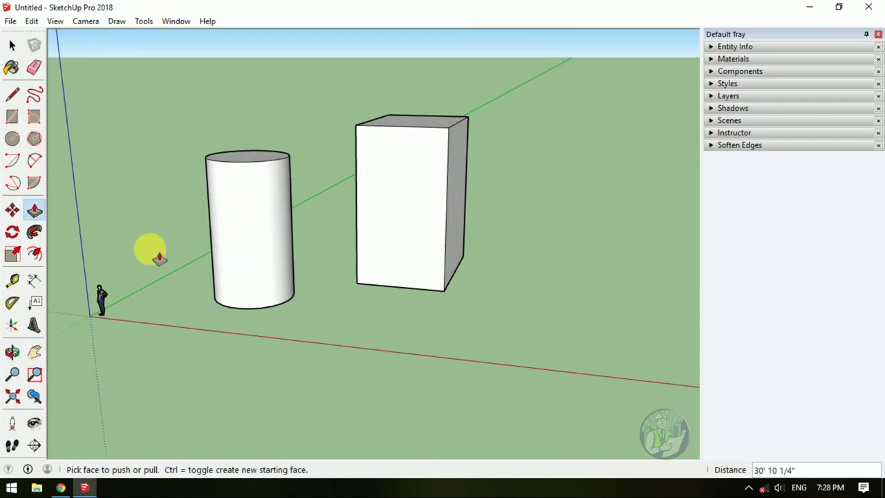
- Try placing a Rotate pivot at the box's bottom corner, then cancel
click(12, 235)
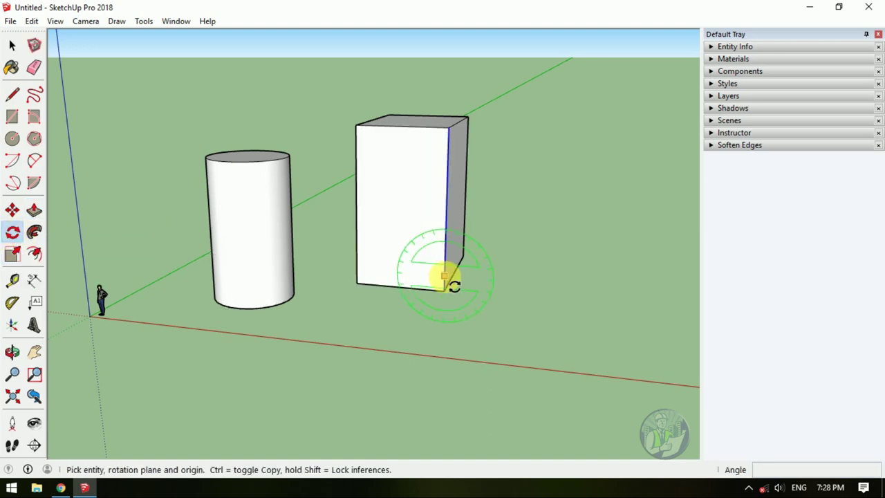
middle_drag(450, 283, 417, 362)
scroll(483, 275, up, 5)
scroll(320, 228, down, 3)
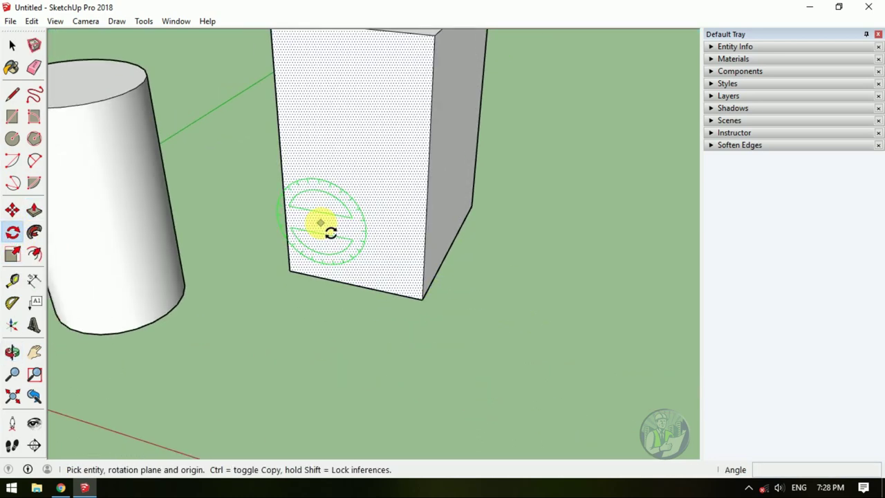
scroll(475, 300, down, 1)
scroll(444, 290, up, 2)
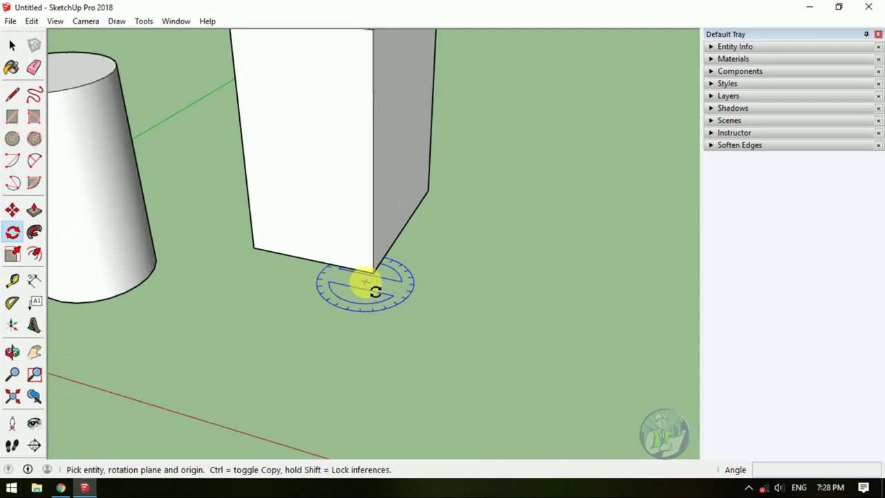
mouse_move(374, 273)
middle_down()
mouse_move(395, 212)
mouse_move(389, 192)
middle_up()
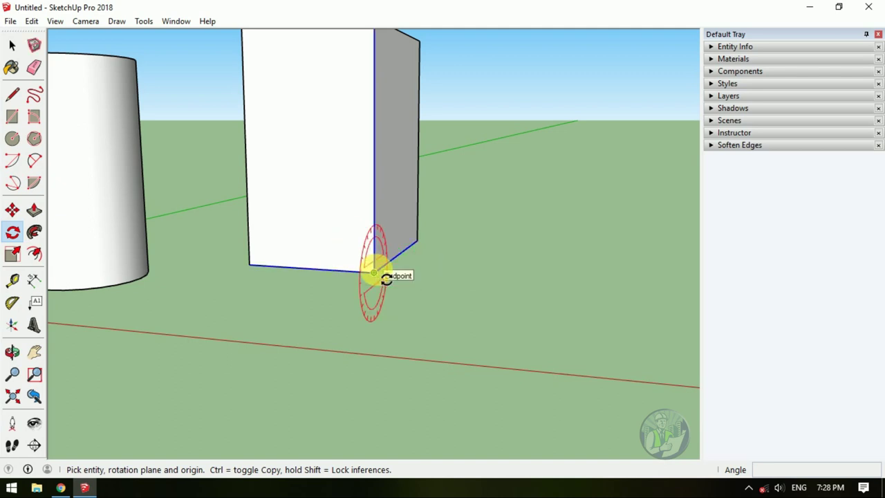
key(ctrl+t)
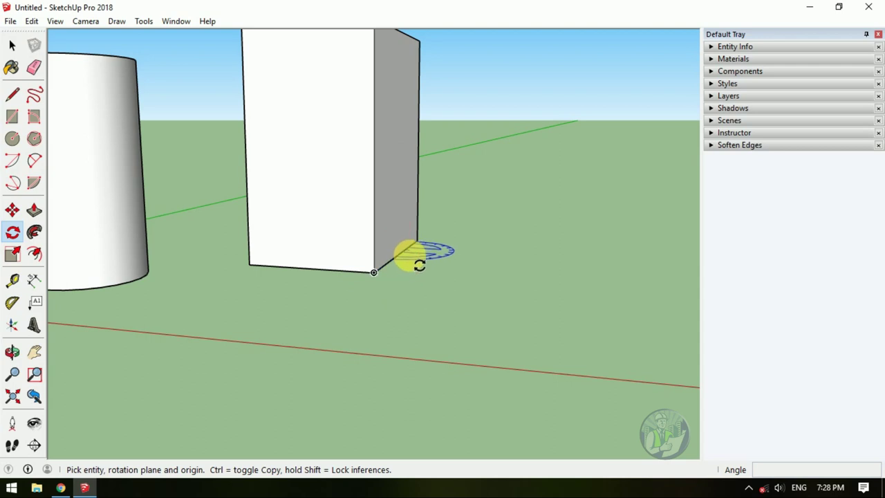
middle_drag(381, 270, 360, 332)
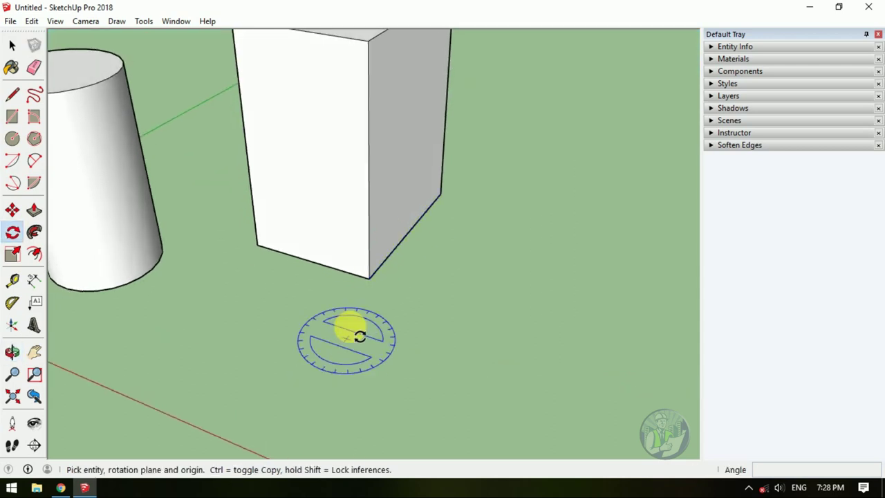
click(369, 278)
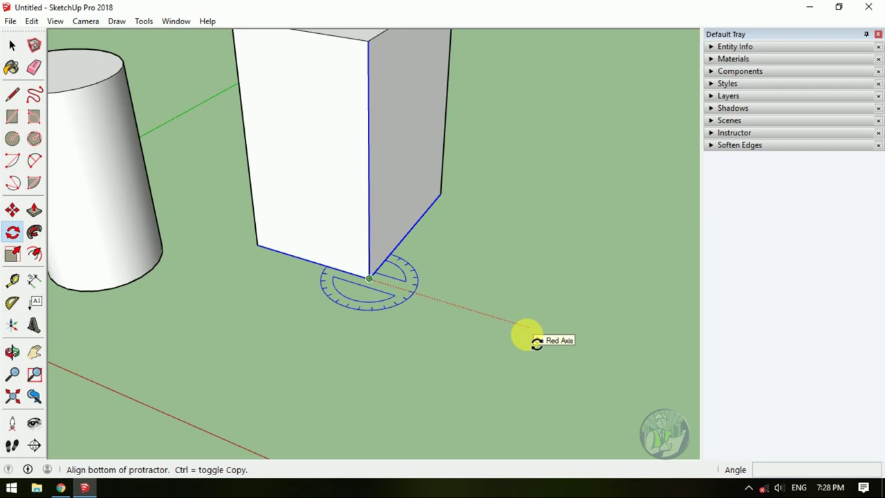
key(Escape)
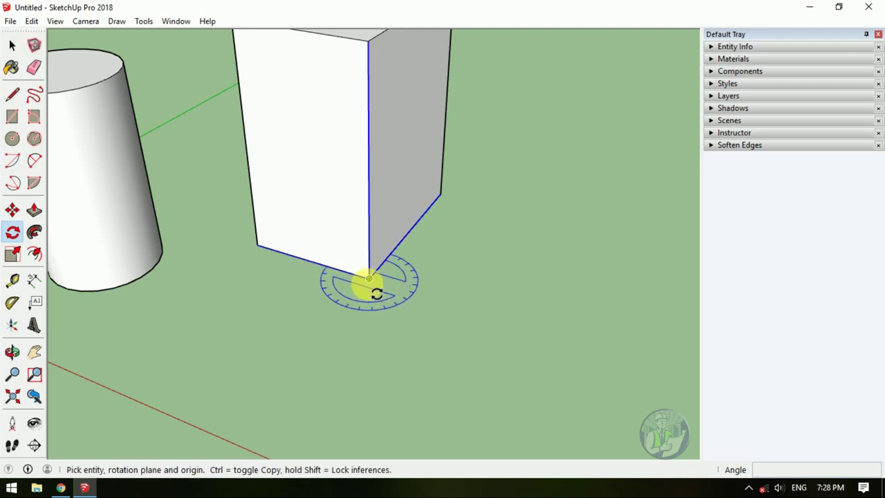
- Retry the rotation from the bottom corner along the red axis, then cancel it
scroll(375, 292, up, 1)
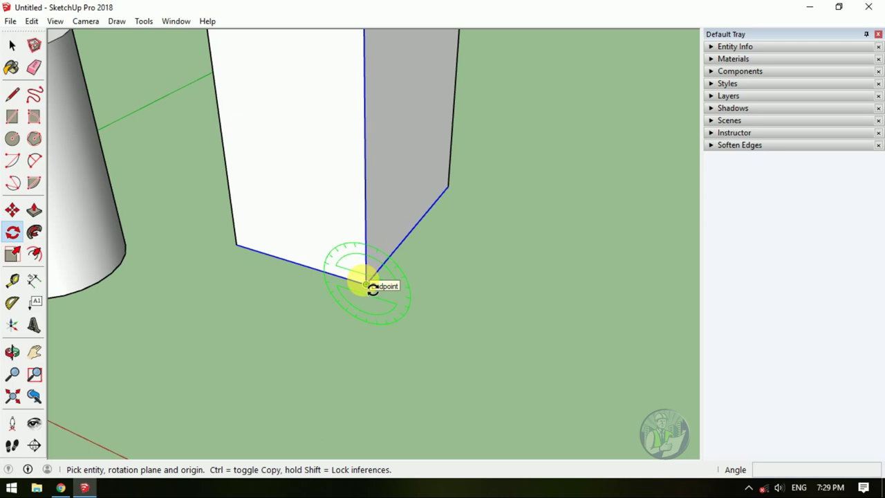
click(364, 281)
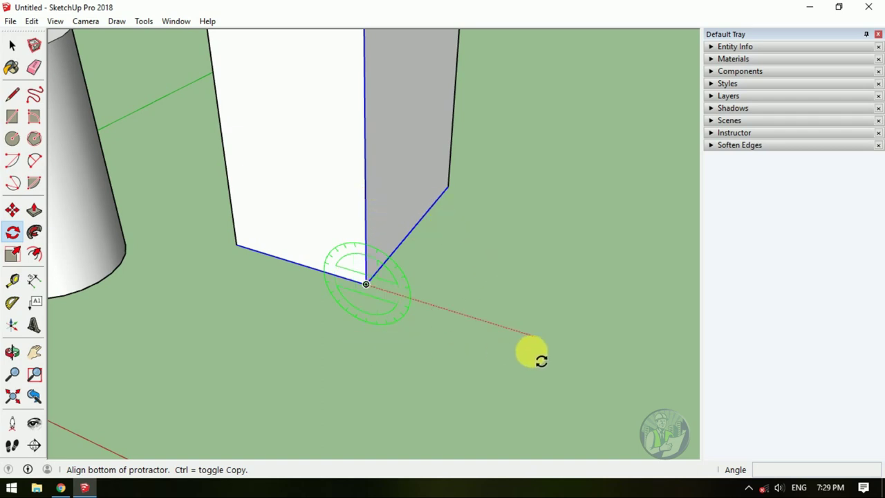
click(630, 364)
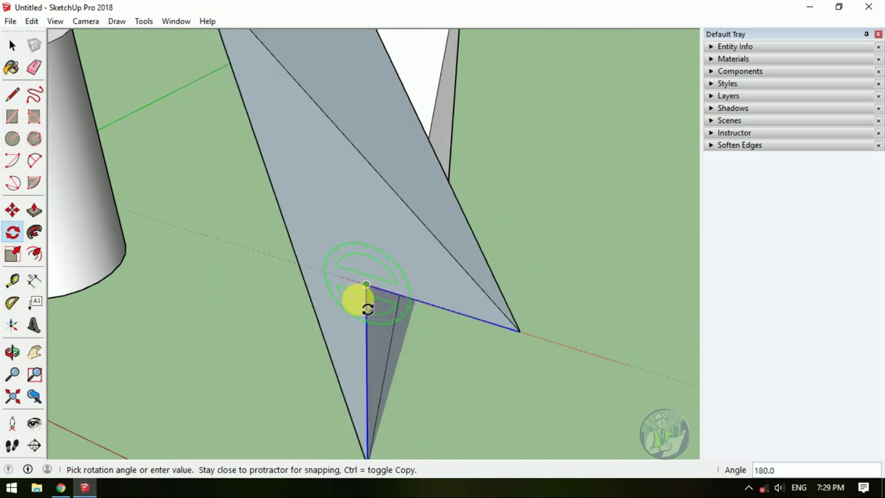
scroll(355, 300, down, 3)
scroll(316, 263, down, 3)
scroll(411, 262, up, 1)
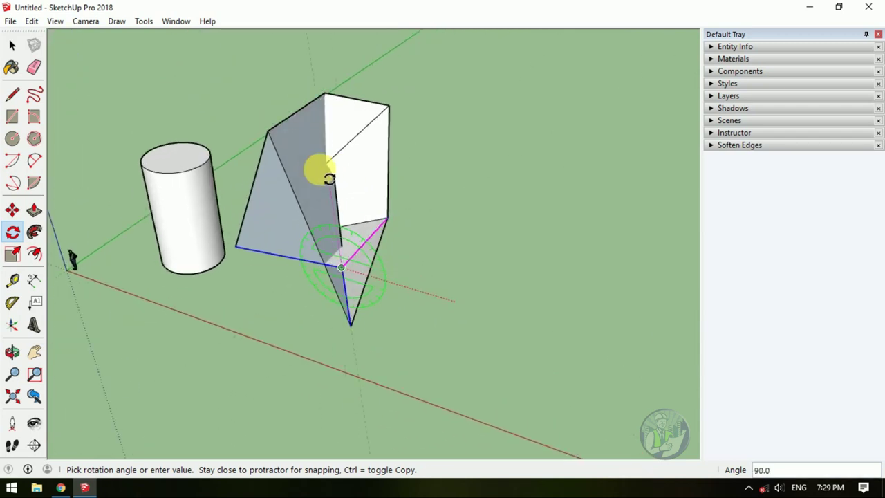
key(Escape)
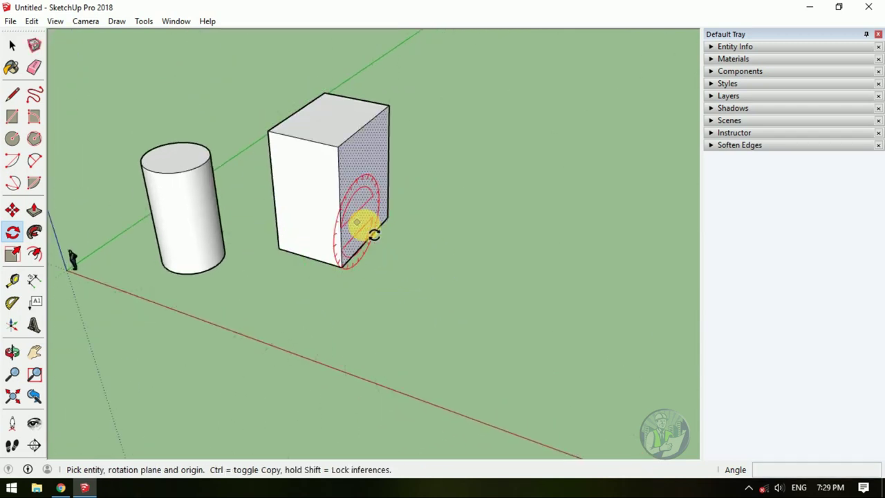
scroll(413, 262, down, 1)
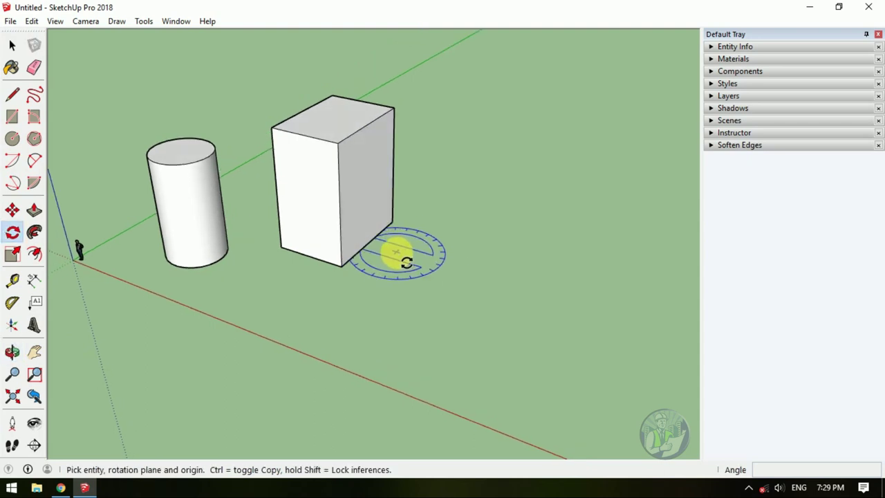
scroll(410, 269, down, 1)
scroll(412, 275, down, 1)
- Select the whole box and rotate it about its bottom edge by roughly 12 degrees
key(space)
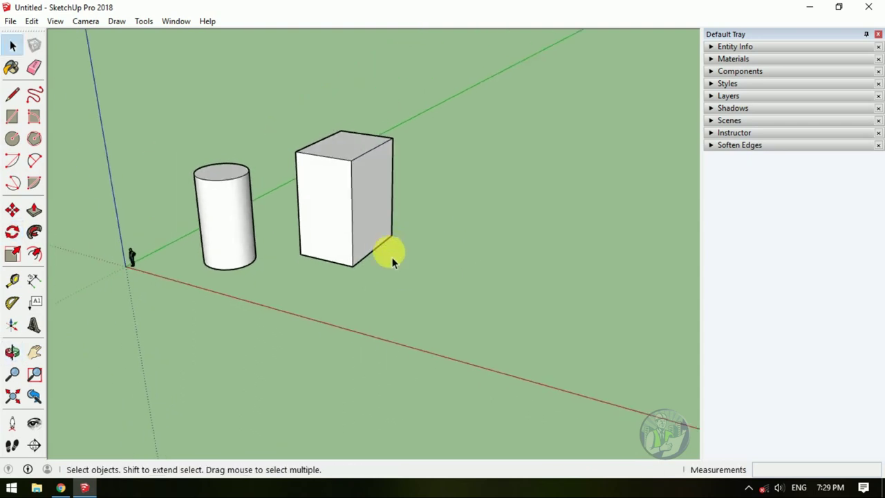
drag(259, 89, 446, 350)
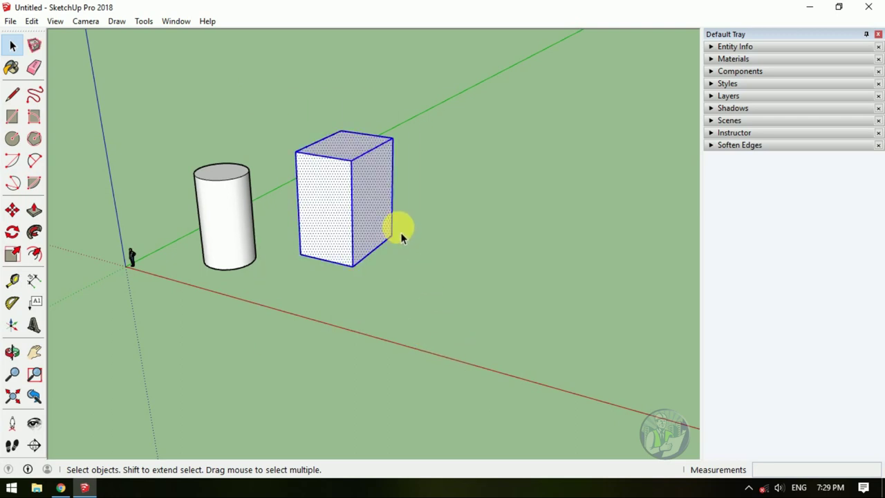
click(16, 233)
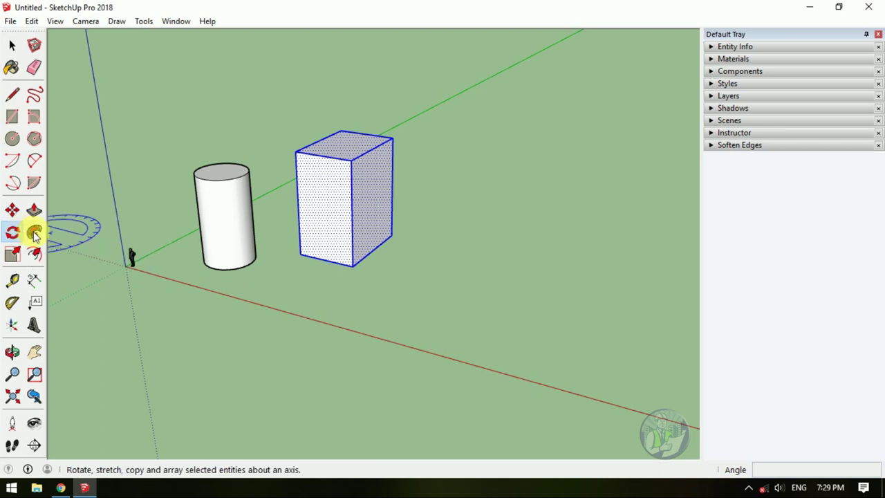
scroll(360, 276, up, 2)
scroll(339, 271, down, 2)
scroll(338, 272, up, 2)
scroll(346, 275, down, 2)
scroll(351, 291, up, 2)
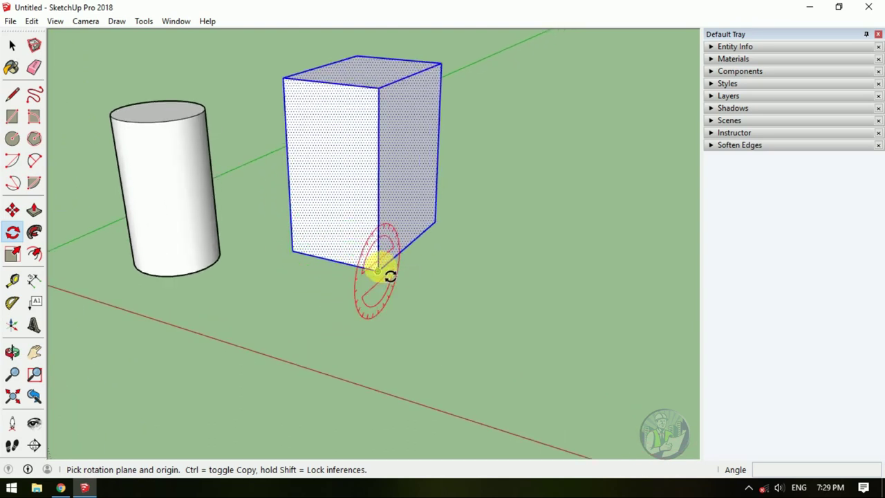
drag(389, 275, 392, 274)
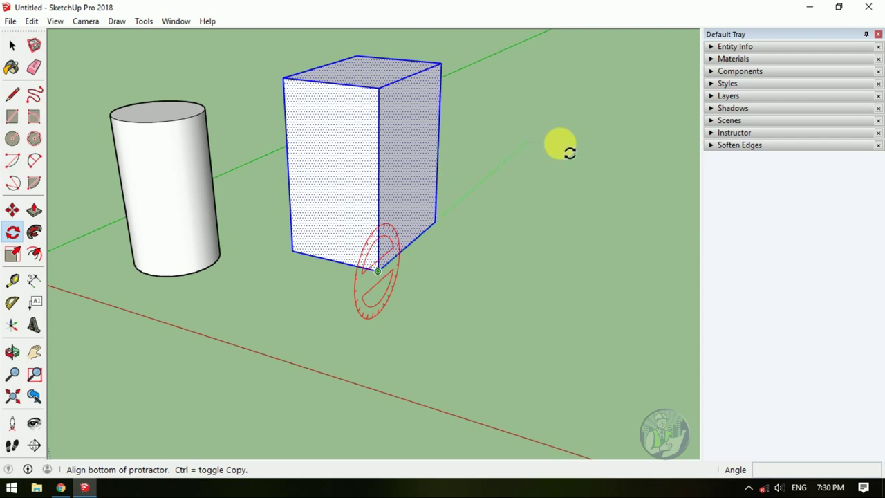
click(383, 92)
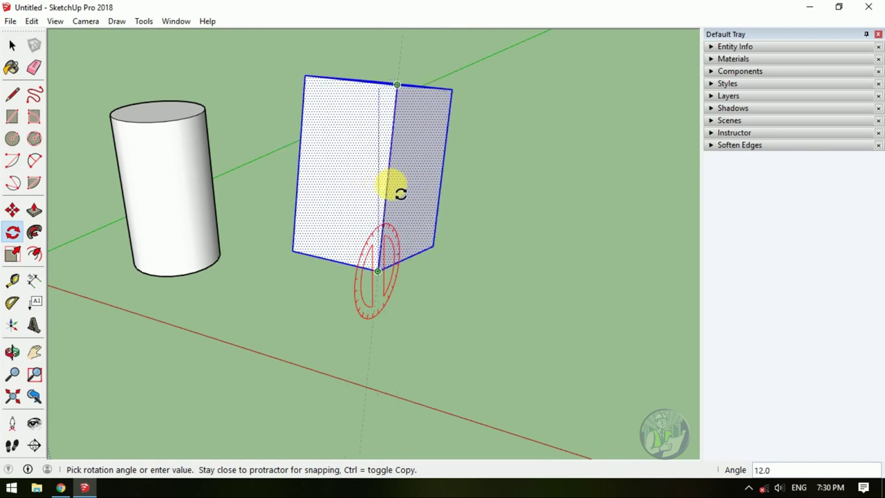
click(399, 192)
mouse_move(399, 191)
middle_down()
mouse_move(420, 251)
mouse_move(485, 217)
mouse_move(339, 222)
middle_up()
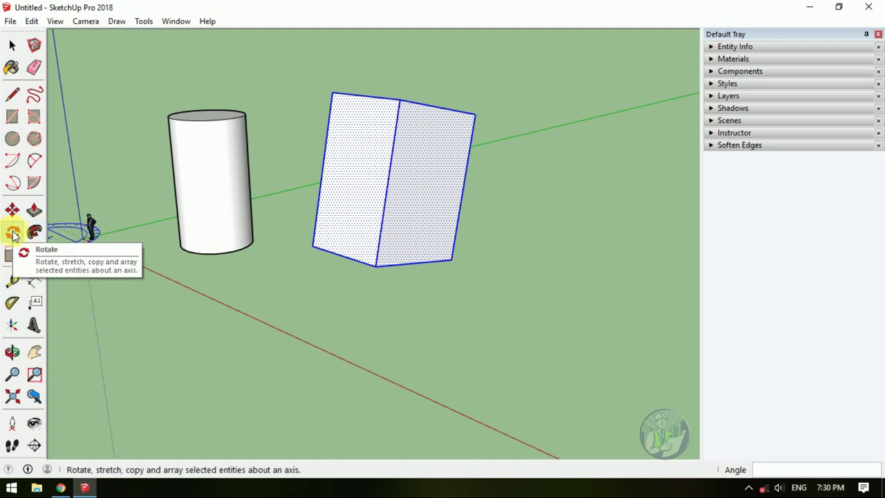
- Activate the Follow Me tool
click(36, 235)
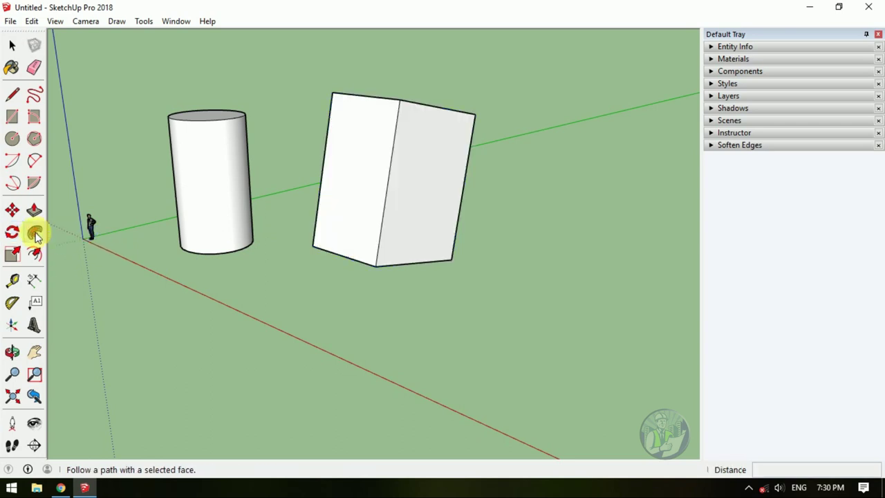
scroll(188, 280, down, 3)
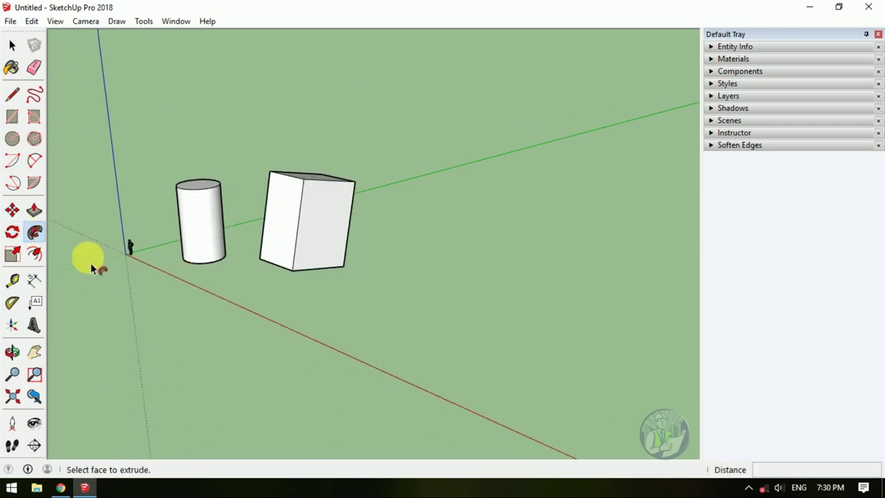
click(36, 233)
mouse_move(277, 253)
middle_down()
mouse_move(152, 251)
mouse_move(286, 276)
mouse_move(487, 259)
middle_up()
scroll(183, 241, down, 2)
scroll(495, 249, up, 3)
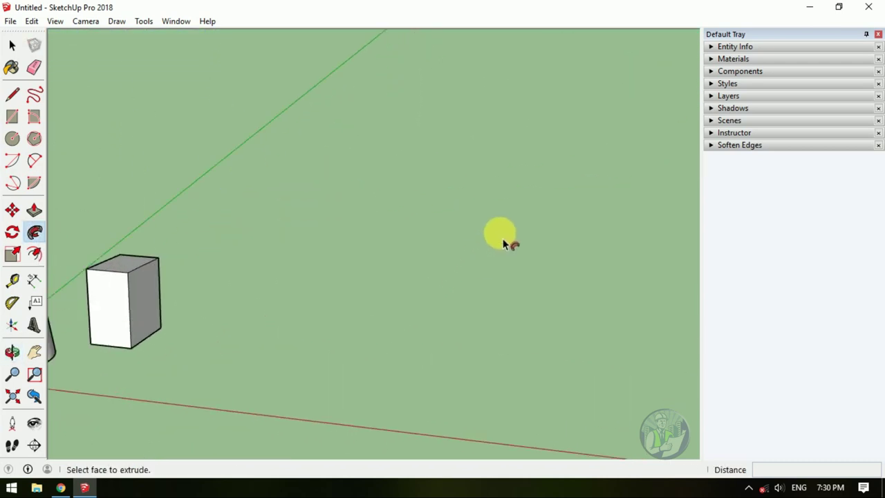
- Draw an open zigzag line path across the empty ground
key(l)
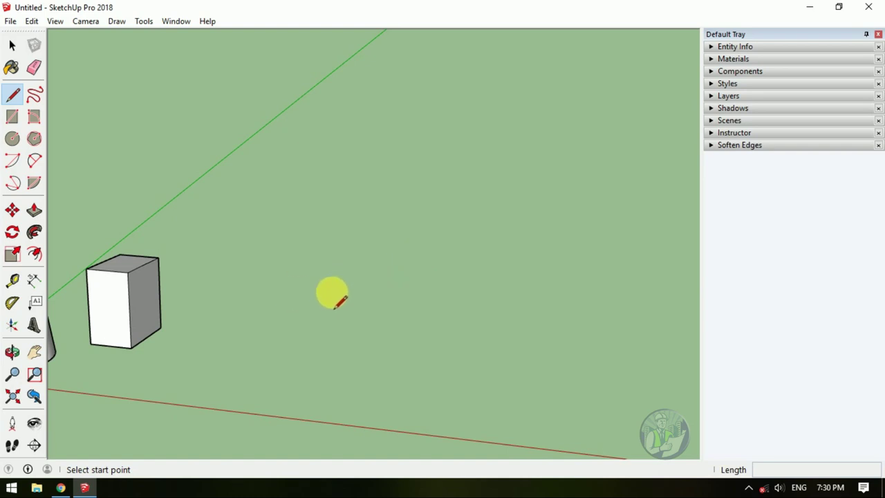
click(313, 292)
click(361, 123)
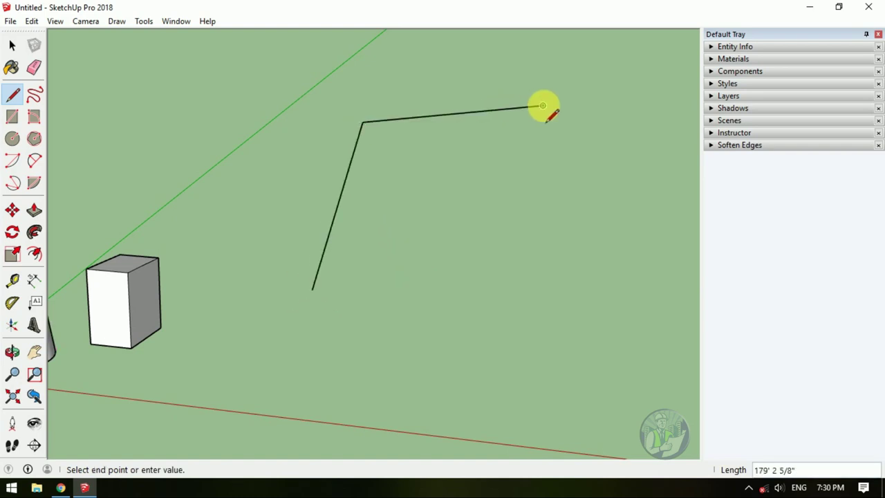
click(542, 106)
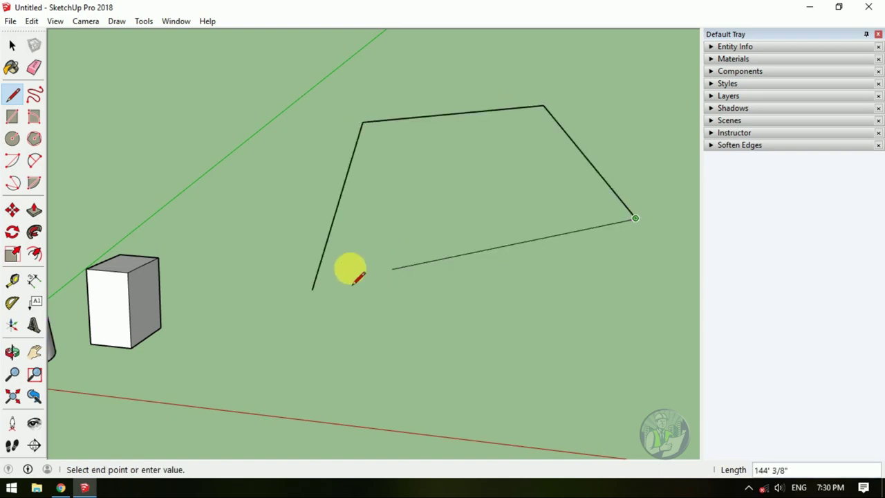
key(Escape)
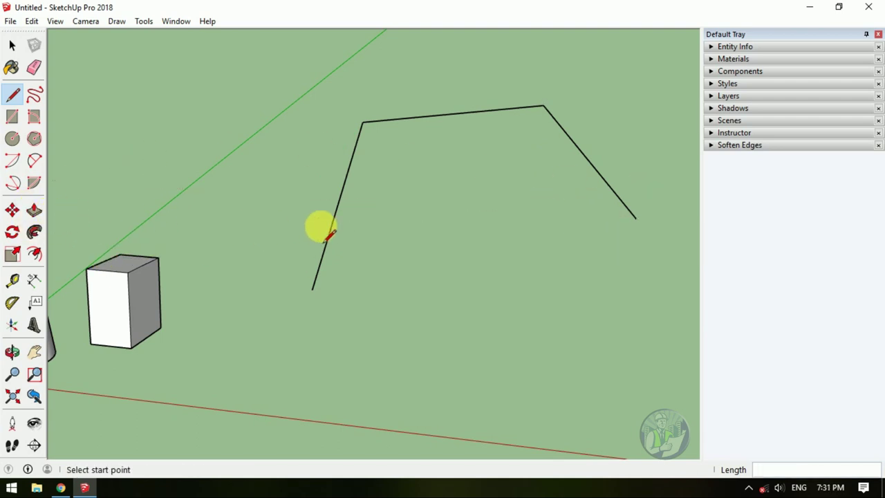
mouse_move(323, 285)
middle_down()
mouse_move(553, 190)
mouse_move(646, 196)
mouse_move(617, 210)
mouse_move(674, 168)
middle_up()
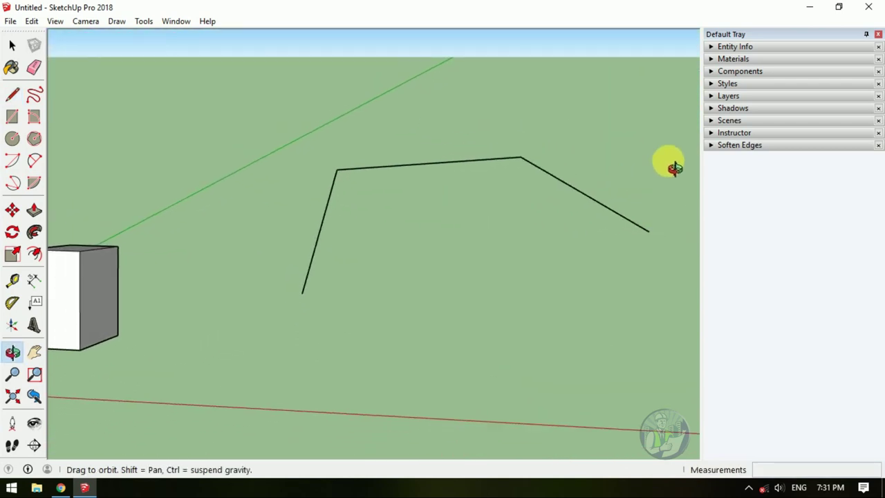
middle_drag(643, 223, 628, 219)
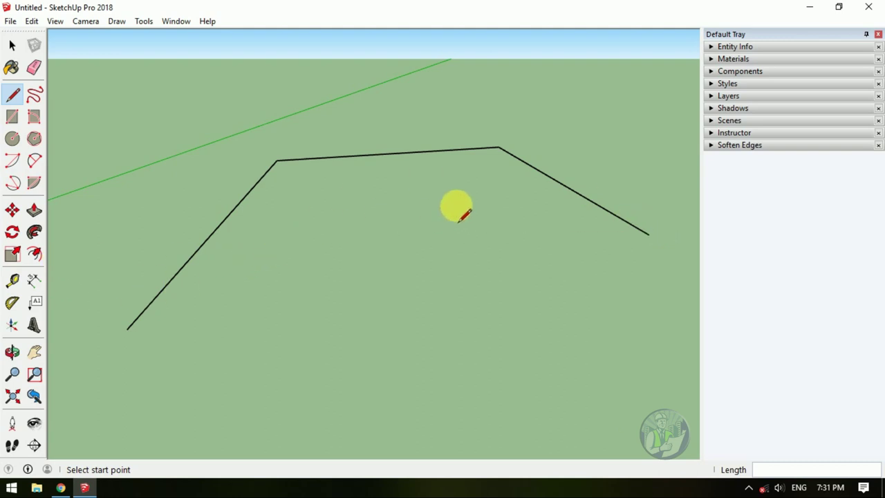
mouse_move(128, 352)
middle_down()
mouse_move(120, 336)
mouse_move(172, 319)
mouse_move(132, 325)
middle_up()
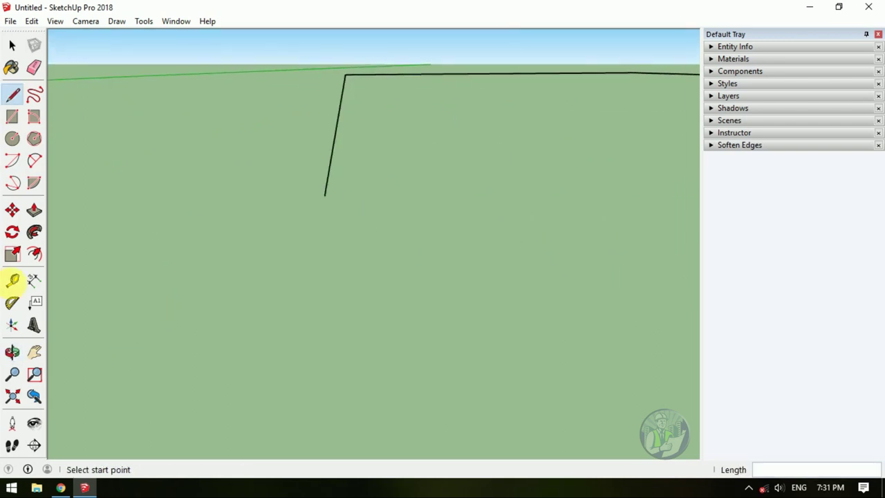
- Draw a long line path and close a rectangular face at its end
click(14, 119)
click(16, 96)
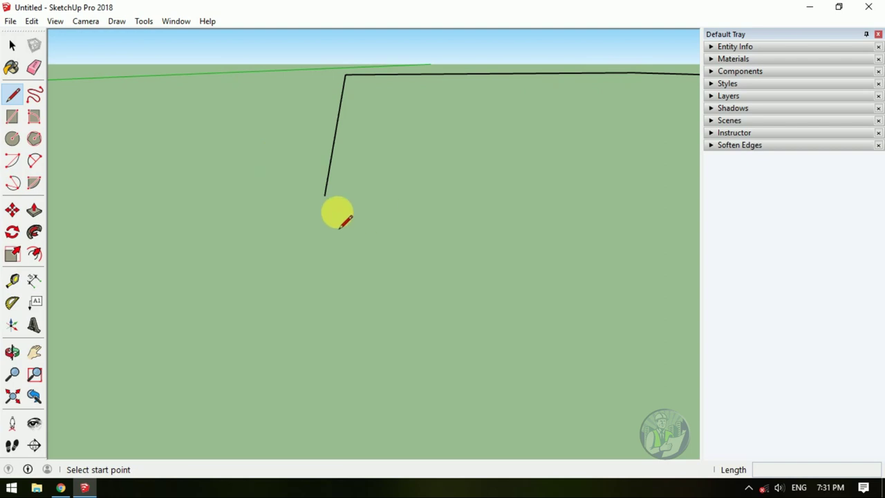
click(325, 195)
click(527, 199)
click(519, 330)
click(230, 320)
click(219, 112)
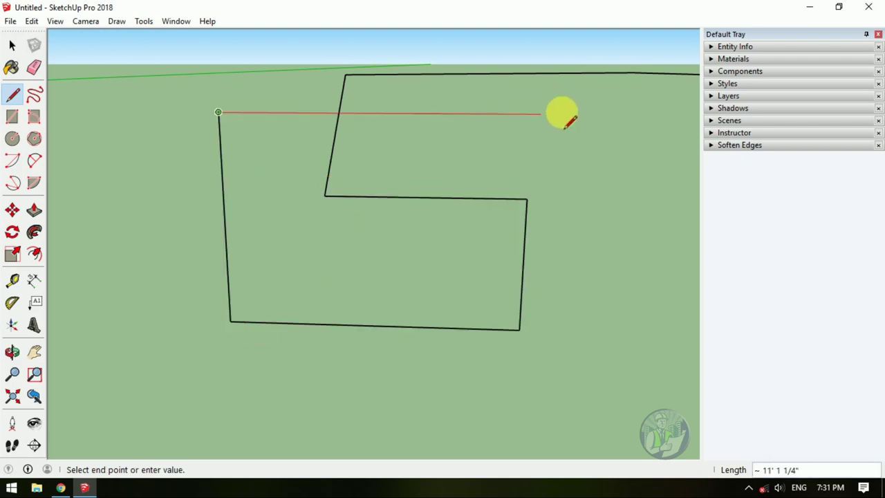
click(525, 112)
click(526, 199)
mouse_move(367, 194)
middle_down()
mouse_move(373, 198)
mouse_move(352, 204)
middle_up()
- Erase the line crossing the face and draw a small circle on the upright face
key(e)
click(434, 198)
mouse_move(559, 227)
middle_down()
mouse_move(182, 237)
mouse_move(341, 241)
mouse_move(356, 256)
middle_up()
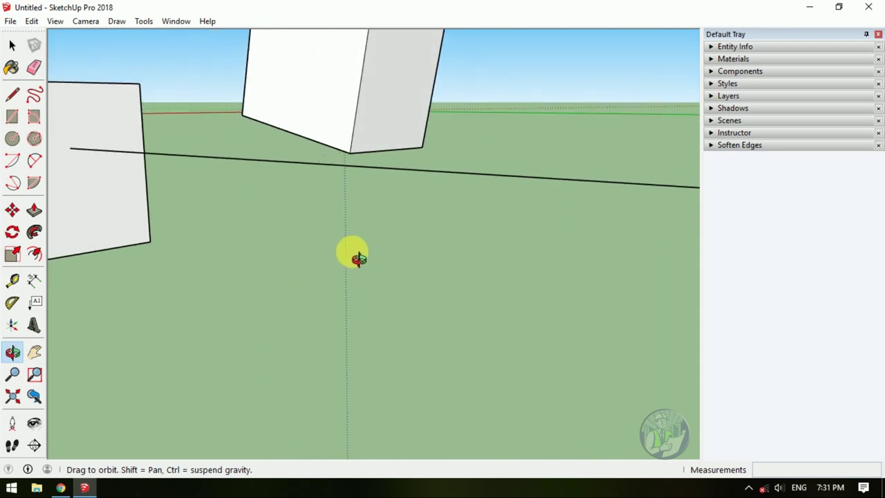
click(12, 138)
click(92, 122)
mouse_move(122, 174)
middle_down()
mouse_move(55, 184)
mouse_move(105, 200)
mouse_move(82, 186)
middle_up()
- Erase the support rectangle's edges, leaving only the circle face
click(13, 95)
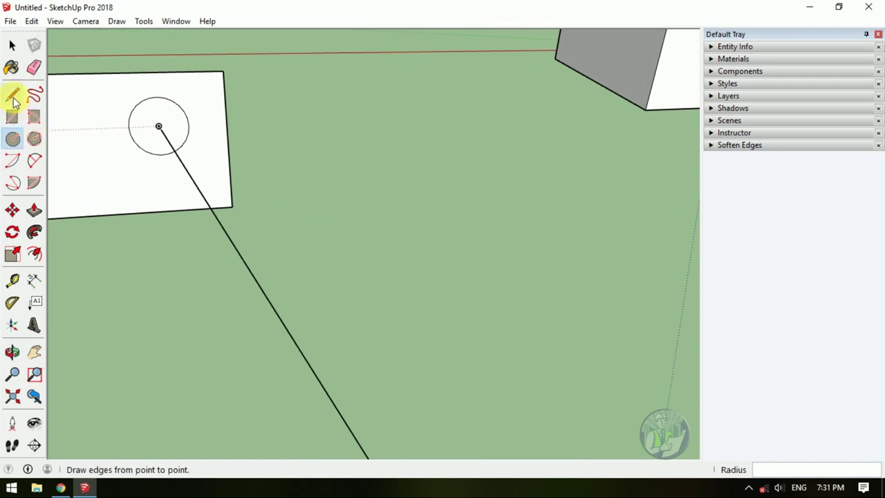
click(34, 67)
click(228, 132)
click(192, 72)
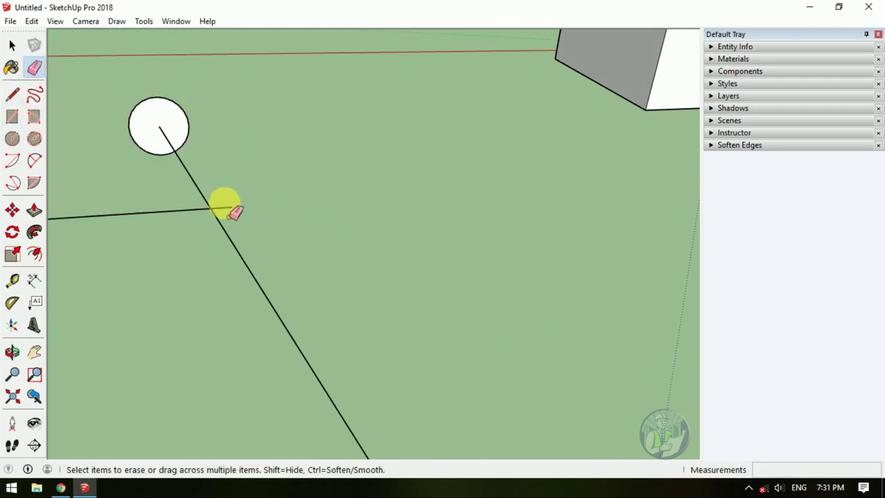
mouse_move(332, 207)
middle_down()
mouse_move(250, 188)
mouse_move(340, 201)
mouse_move(274, 195)
middle_up()
drag(265, 186, 166, 185)
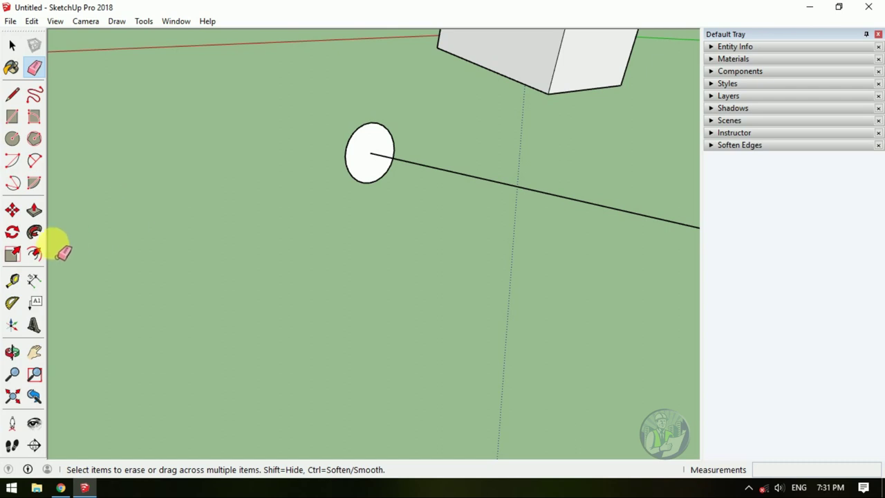
click(34, 232)
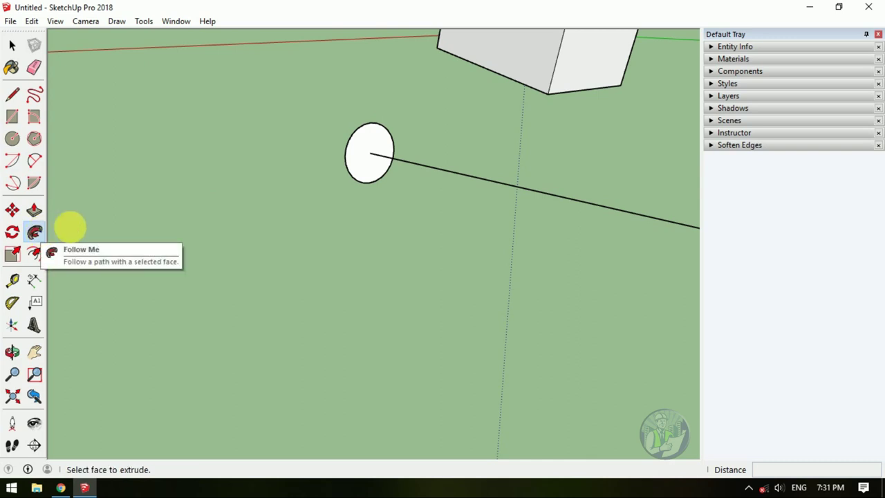
- Select the first line of the path, then orbit around the circle and path
key(space)
click(455, 175)
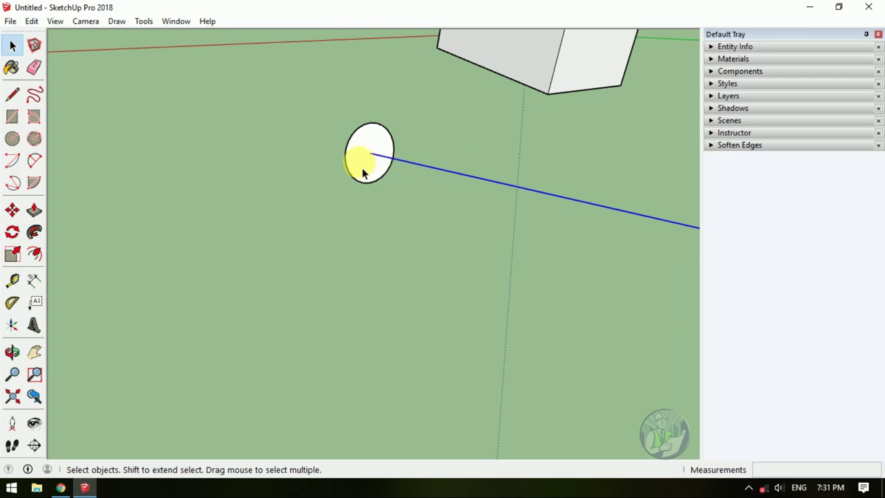
middle_drag(141, 174, 221, 193)
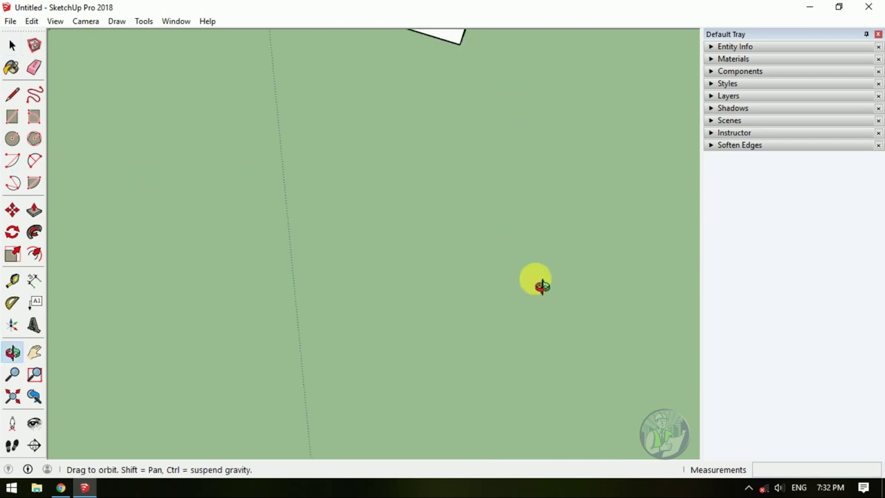
mouse_move(312, 196)
middle_down()
mouse_move(484, 263)
mouse_move(320, 224)
mouse_move(192, 210)
middle_up()
scroll(208, 204, down, 2)
scroll(208, 203, down, 2)
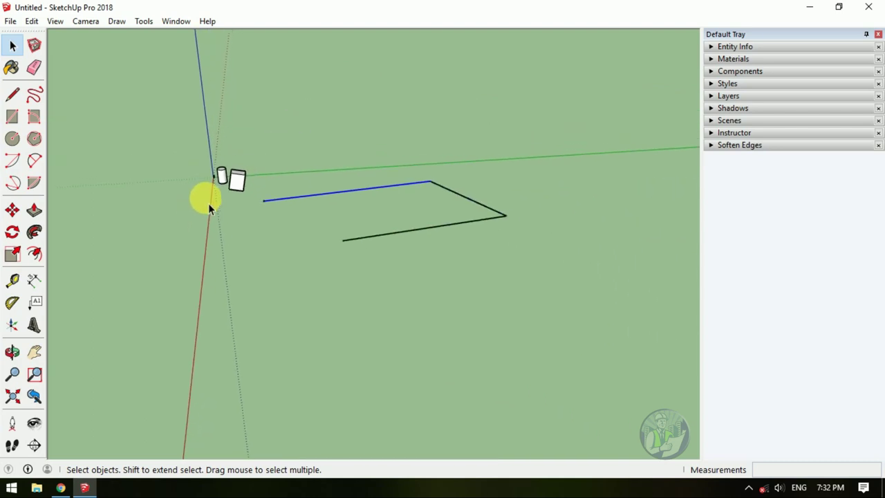
scroll(242, 202, down, 1)
scroll(241, 201, up, 1)
scroll(242, 201, up, 2)
scroll(242, 201, down, 1)
scroll(244, 201, down, 1)
middle_drag(380, 228, 519, 223)
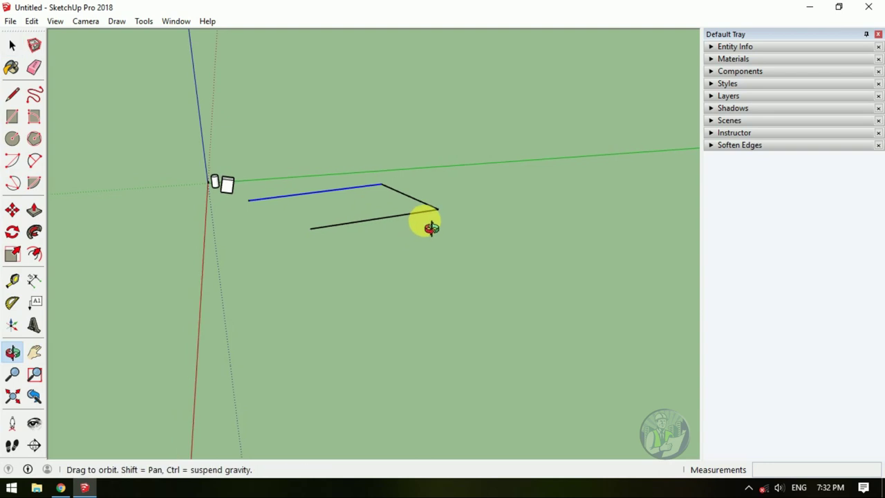
scroll(359, 193, up, 2)
scroll(356, 183, down, 1)
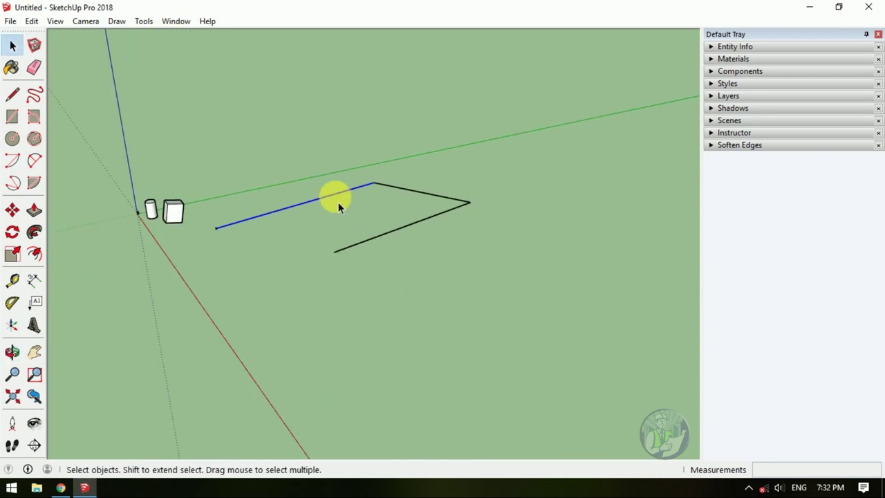
middle_drag(336, 198, 431, 247)
scroll(392, 233, up, 1)
scroll(392, 233, down, 2)
scroll(390, 231, down, 1)
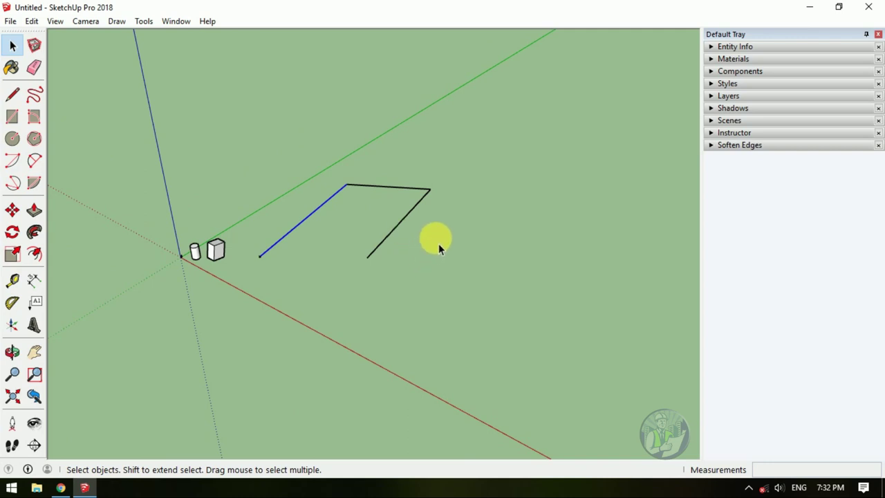
scroll(421, 235, up, 1)
scroll(402, 194, up, 1)
scroll(395, 177, up, 1)
scroll(395, 177, down, 1)
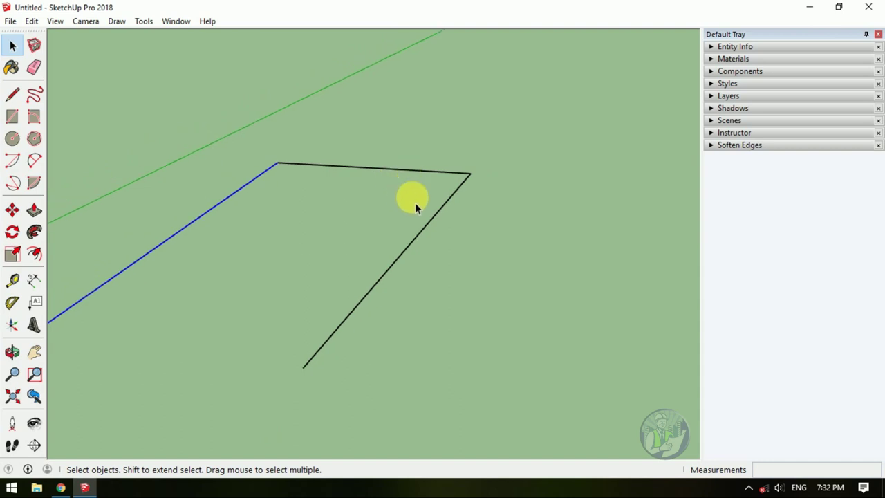
- Box-select the remaining edges of the three-segment path
drag(547, 290, 339, 146)
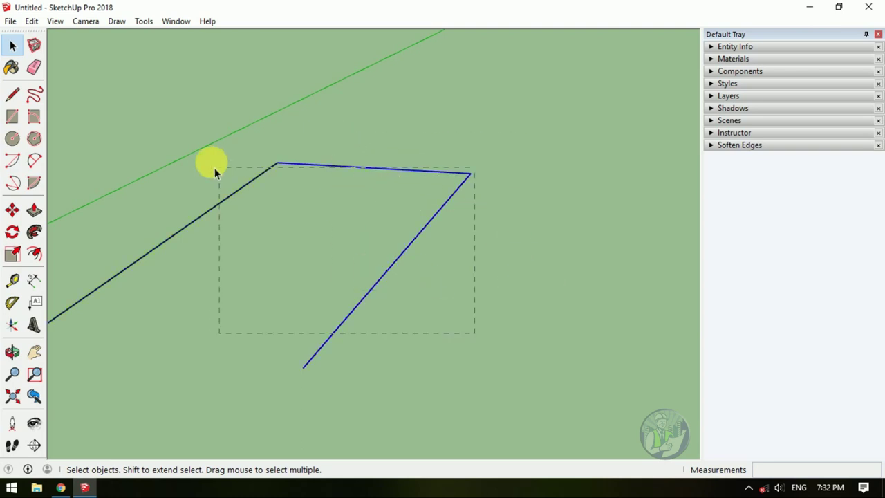
scroll(477, 181, down, 1)
scroll(387, 228, down, 1)
scroll(257, 277, up, 1)
scroll(287, 254, up, 2)
scroll(287, 253, up, 1)
scroll(215, 255, up, 1)
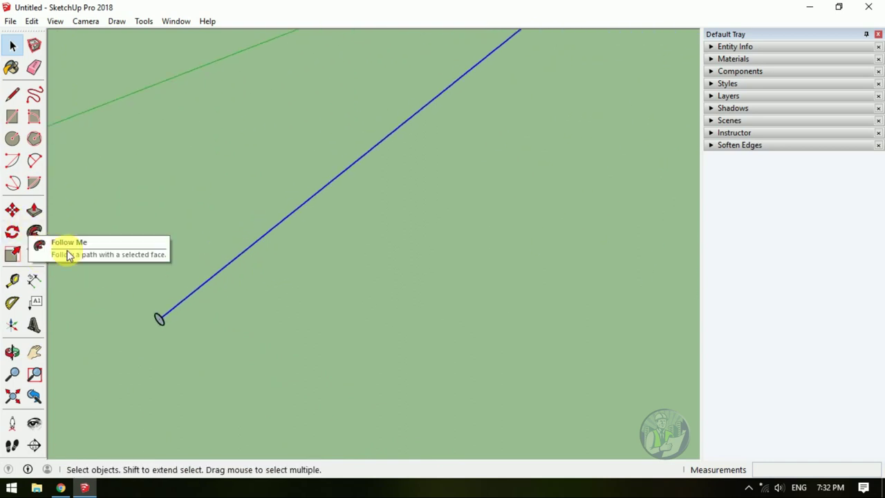
- Sweep the circle face along the selected path with Follow Me
key(o)
drag(309, 267, 334, 236)
key(space)
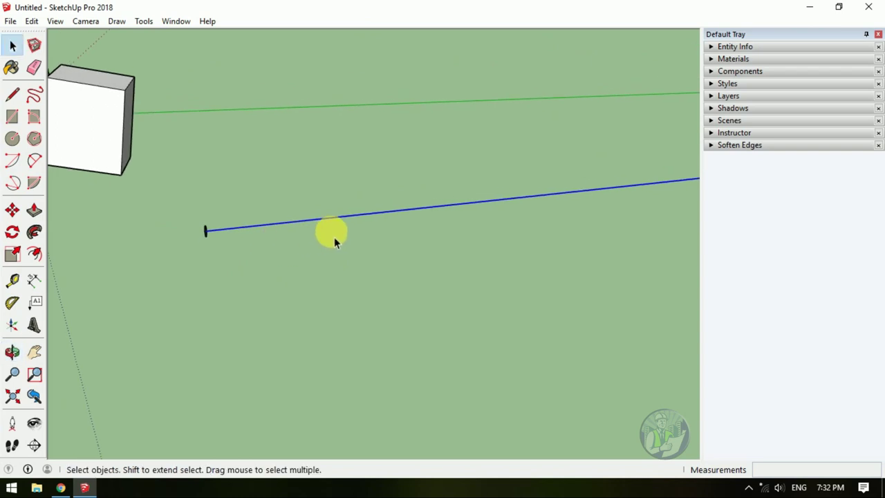
click(35, 232)
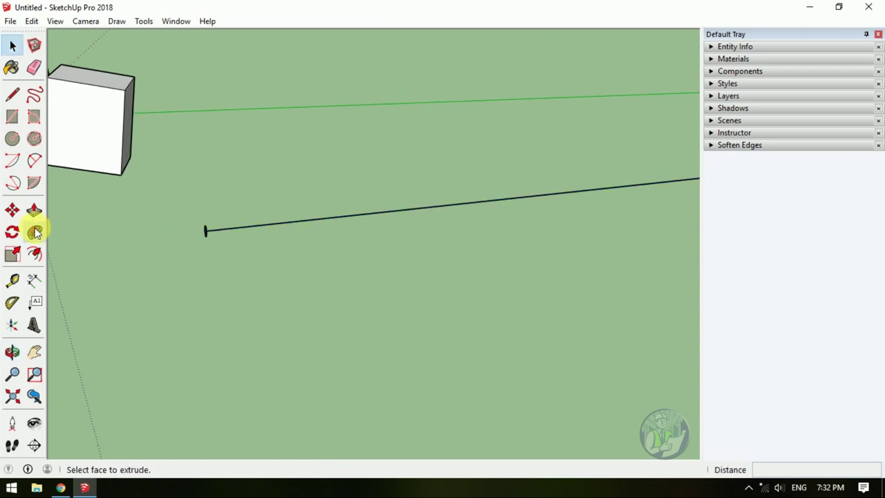
mouse_move(321, 242)
middle_down()
mouse_move(115, 211)
mouse_move(139, 206)
middle_up()
scroll(237, 182, up, 2)
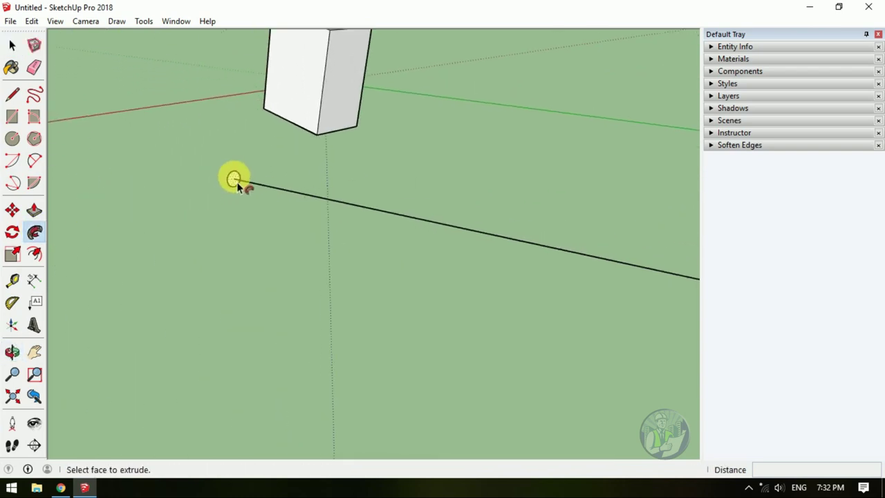
scroll(239, 186, up, 2)
scroll(238, 183, up, 1)
click(236, 183)
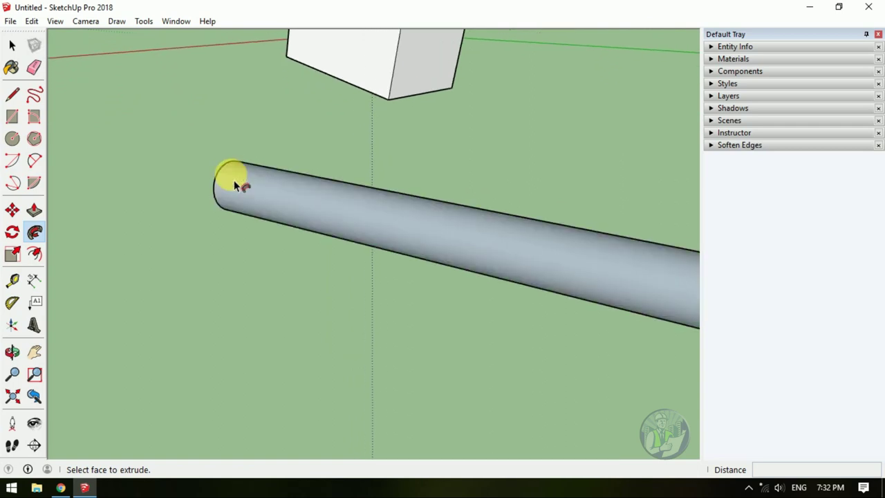
- Orbit and zoom out to inspect the whole bent tube
scroll(234, 183, down, 2)
scroll(228, 194, down, 2)
middle_drag(205, 192, 289, 232)
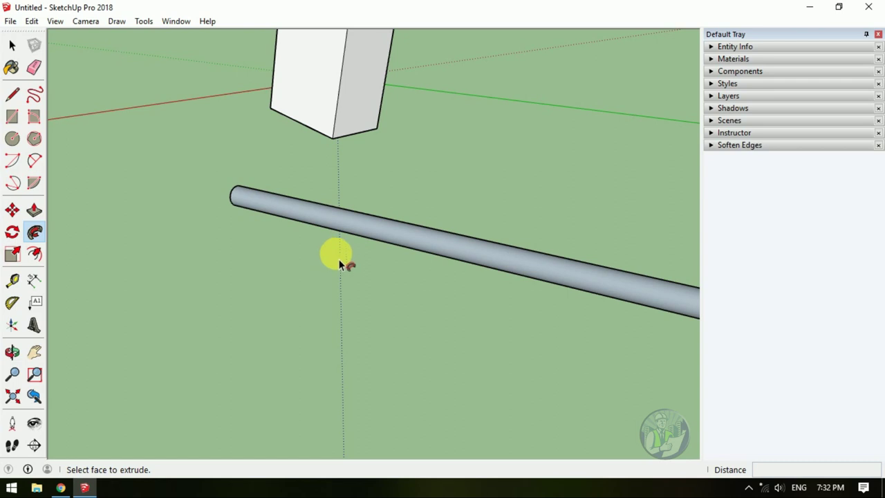
mouse_move(261, 256)
middle_down()
mouse_move(358, 286)
mouse_move(338, 247)
middle_up()
scroll(339, 247, down, 3)
scroll(222, 231, down, 3)
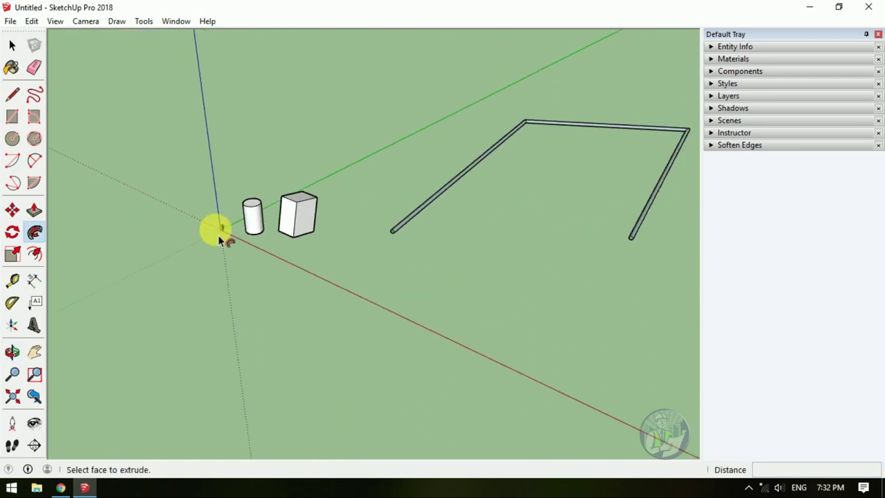
scroll(326, 300, up, 5)
scroll(336, 291, down, 1)
mouse_move(336, 290)
middle_down()
mouse_move(408, 247)
mouse_move(366, 277)
middle_up()
scroll(307, 262, down, 3)
scroll(302, 261, down, 2)
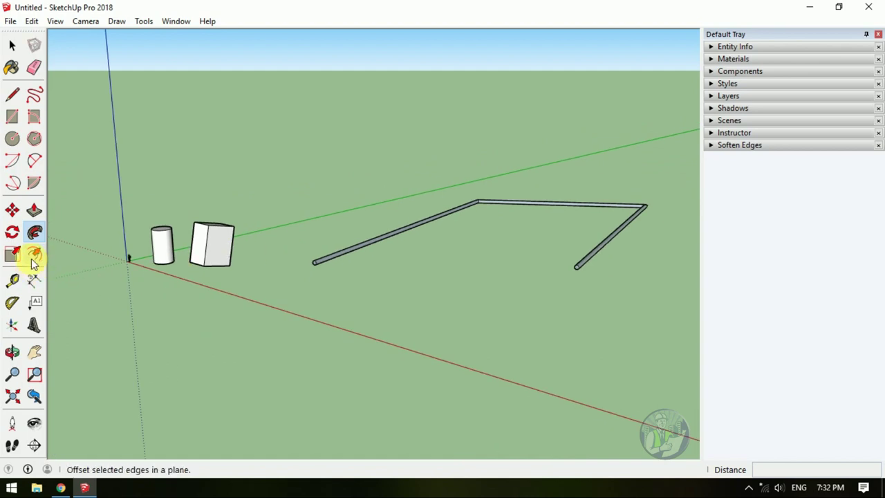
- Draw a zigzag chain of line edges near the tube
click(12, 96)
click(386, 303)
click(486, 254)
click(528, 310)
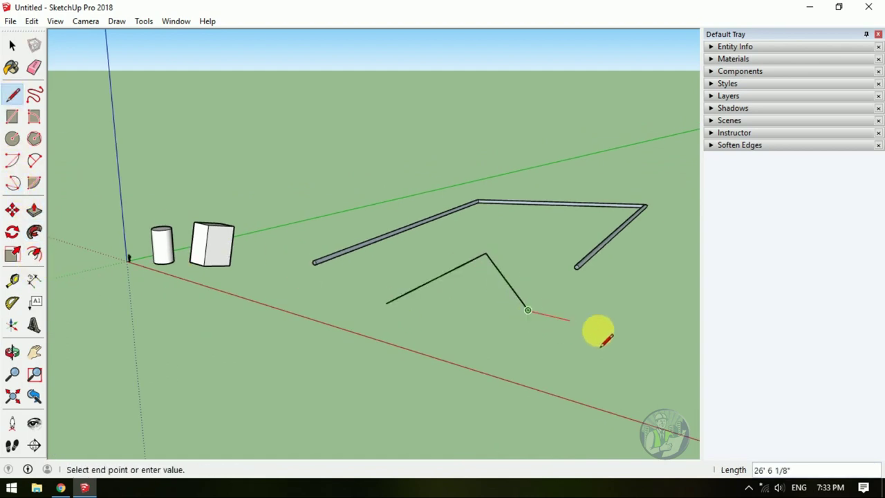
click(558, 234)
click(540, 144)
click(410, 101)
click(409, 159)
key(Escape)
mouse_move(397, 297)
middle_down()
mouse_move(533, 340)
mouse_move(547, 360)
mouse_move(480, 311)
mouse_move(509, 339)
mouse_move(466, 336)
mouse_move(477, 386)
middle_up()
scroll(476, 388, up, 3)
scroll(490, 330, up, 3)
middle_drag(459, 355, 447, 292)
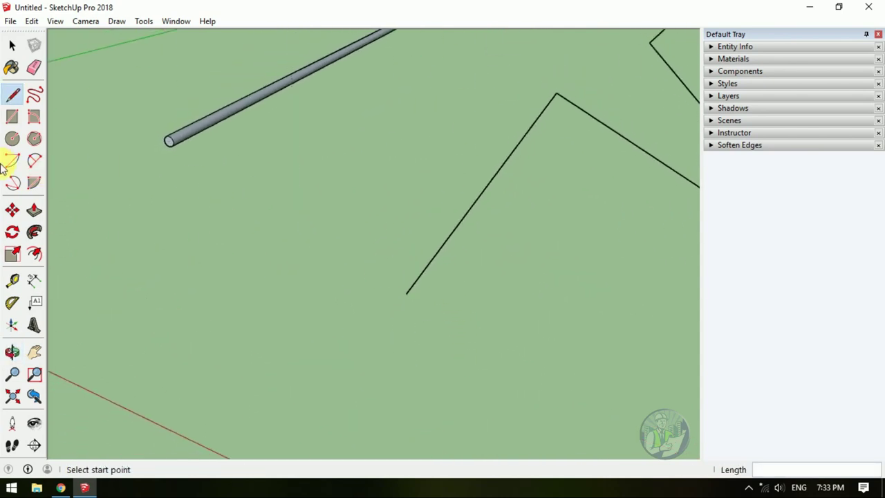
- Draw a closed four-sided outline that forms a white face
click(10, 99)
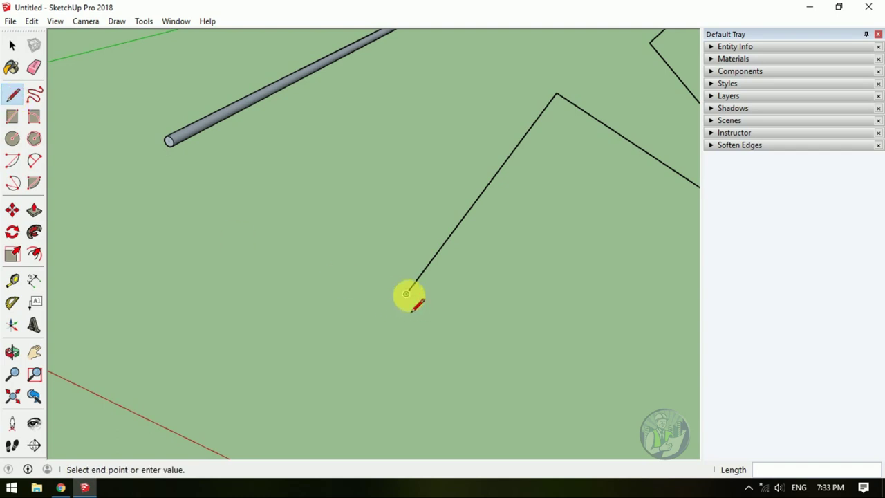
click(534, 333)
click(334, 271)
click(346, 330)
mouse_move(488, 419)
middle_down()
mouse_move(510, 356)
mouse_move(499, 340)
middle_up()
key(Escape)
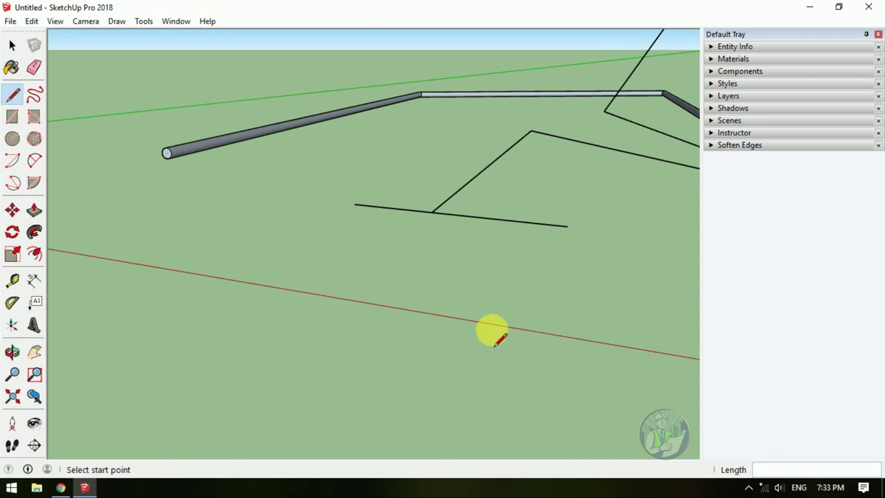
click(355, 309)
click(596, 351)
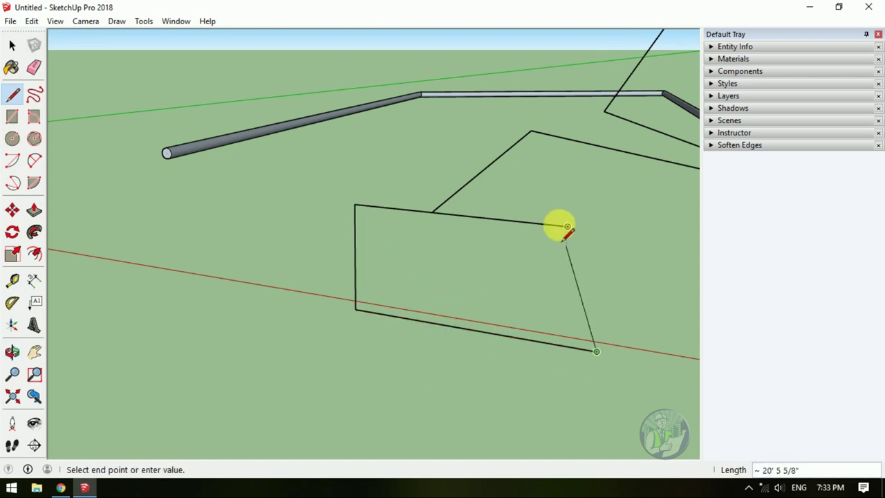
click(567, 227)
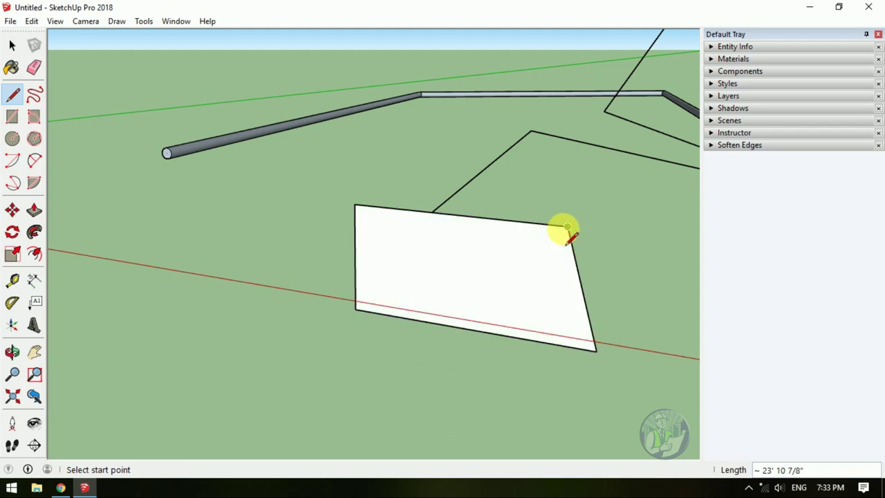
- Add a small rectangular tab on the face's top edge
click(432, 211)
click(433, 168)
click(396, 165)
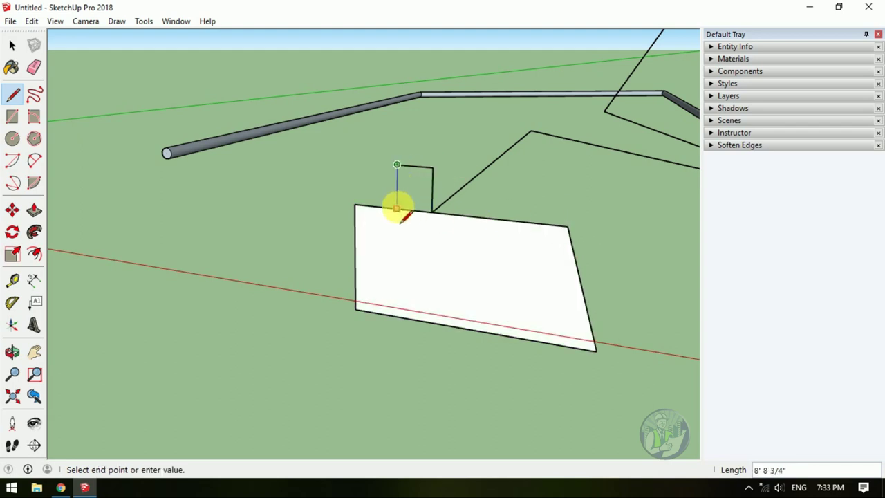
click(397, 208)
click(497, 220)
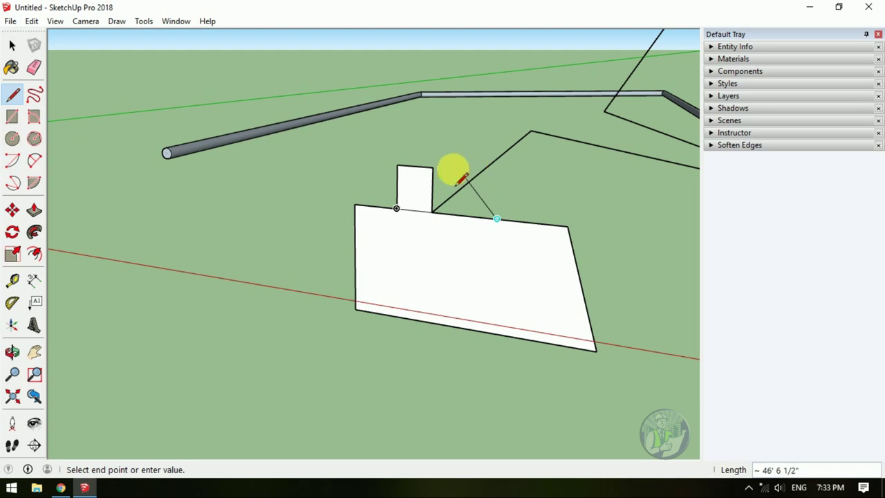
- Close the triangular face beside the tab and erase the stray inner edge
click(433, 168)
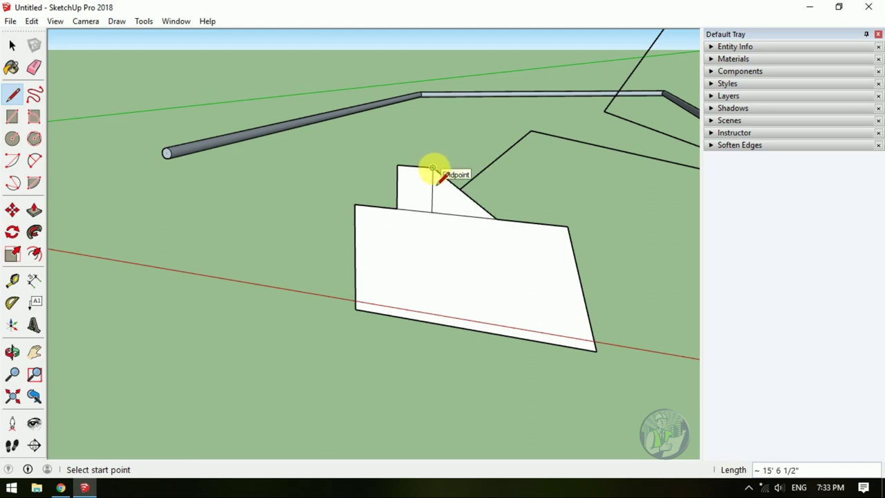
key(e)
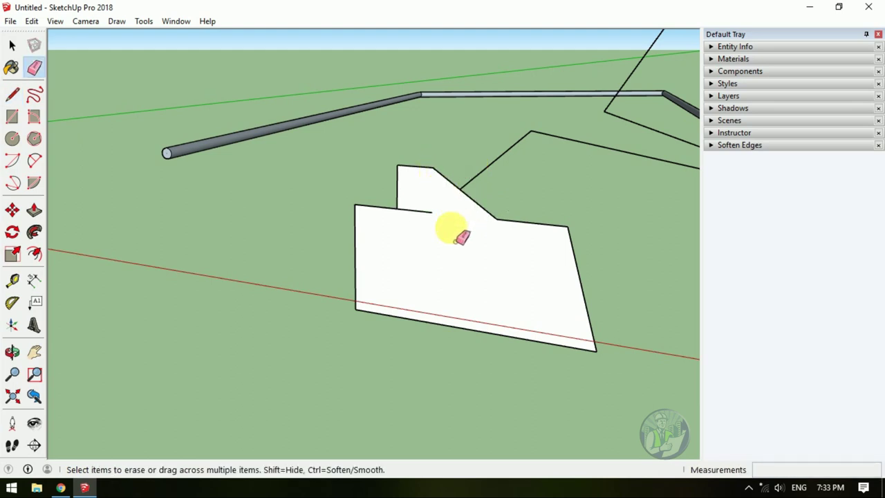
click(419, 212)
mouse_move(573, 217)
middle_down()
mouse_move(194, 223)
mouse_move(256, 198)
mouse_move(431, 231)
mouse_move(510, 265)
mouse_move(300, 288)
mouse_move(207, 185)
middle_up()
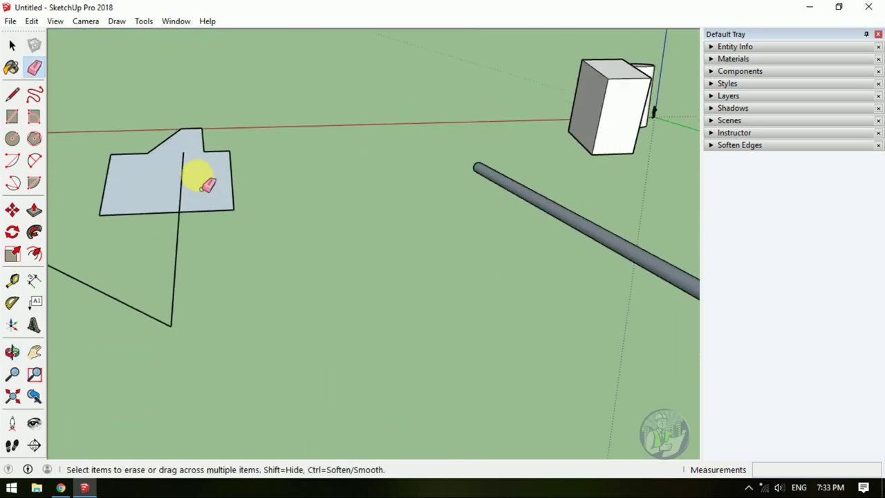
scroll(187, 156, up, 3)
scroll(173, 135, up, 3)
scroll(196, 148, up, 3)
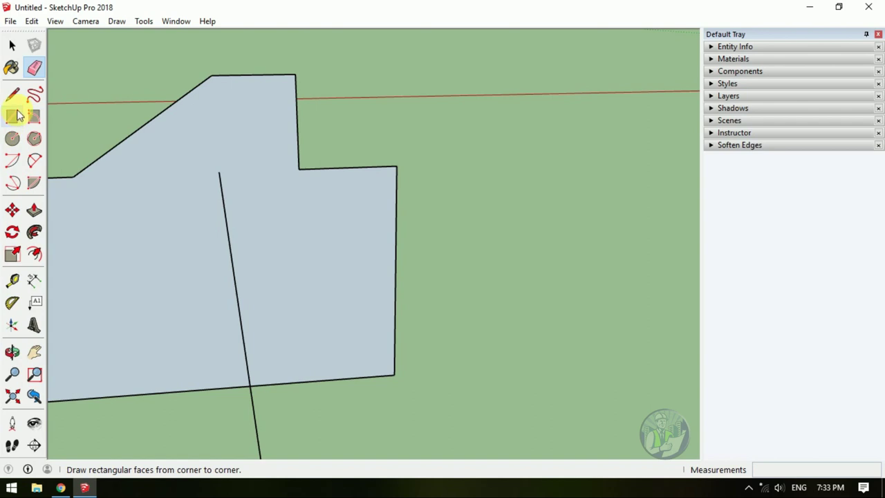
- Draw a rectangle on the big face
click(13, 94)
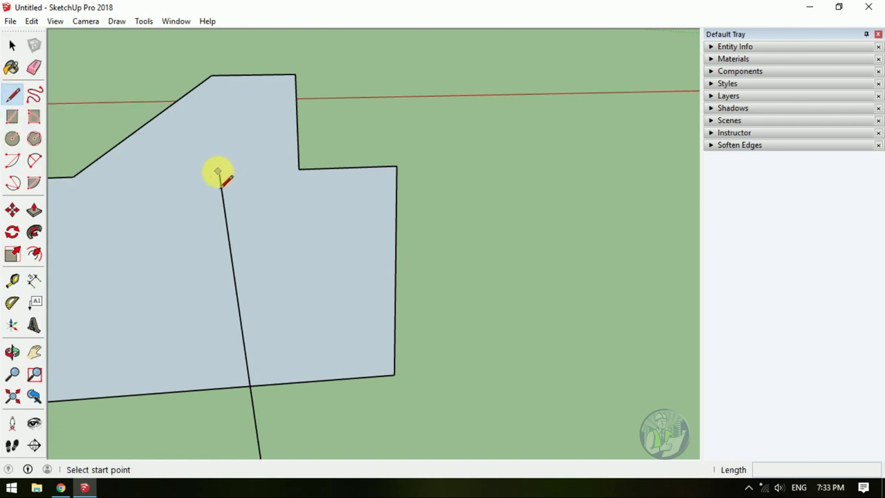
click(218, 173)
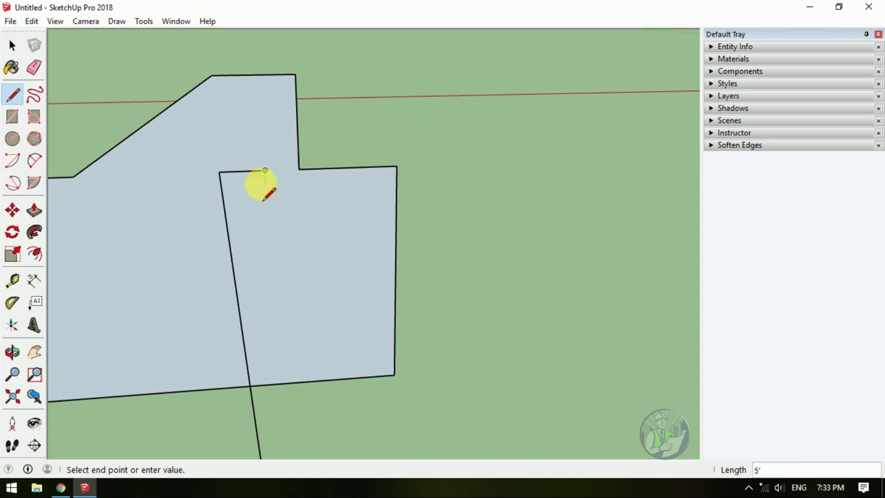
click(12, 116)
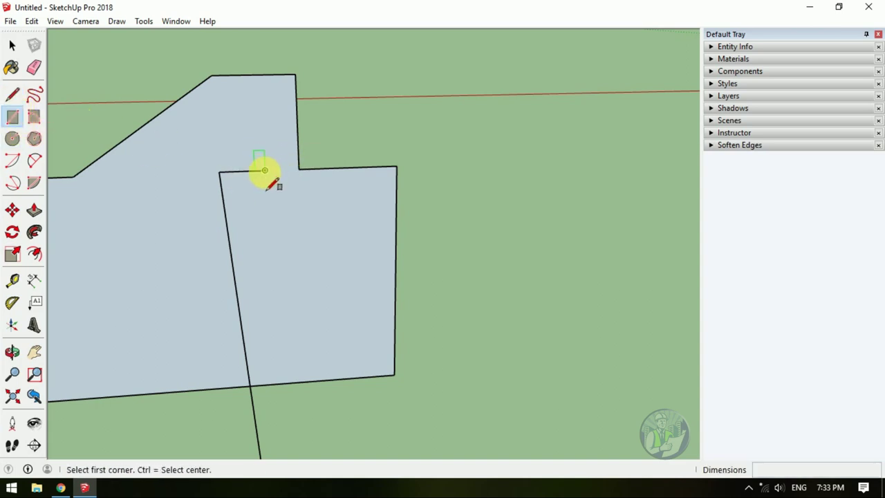
click(265, 170)
click(175, 233)
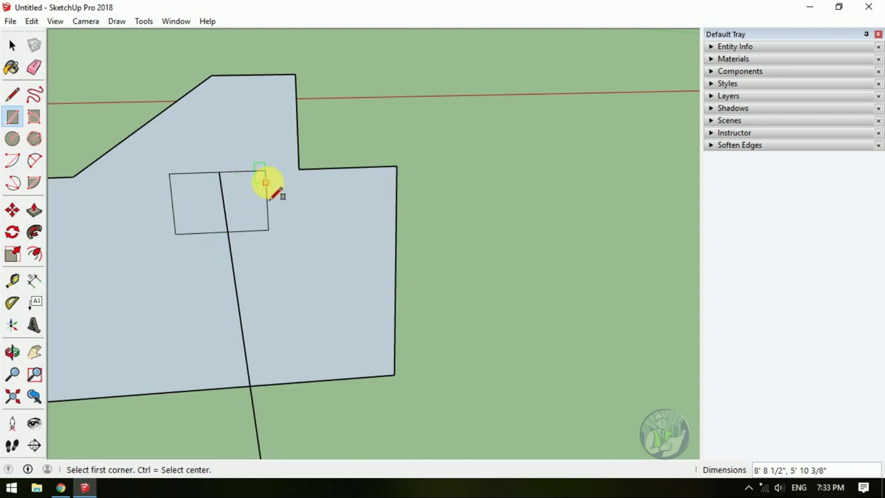
middle_drag(222, 197, 197, 184)
key(space)
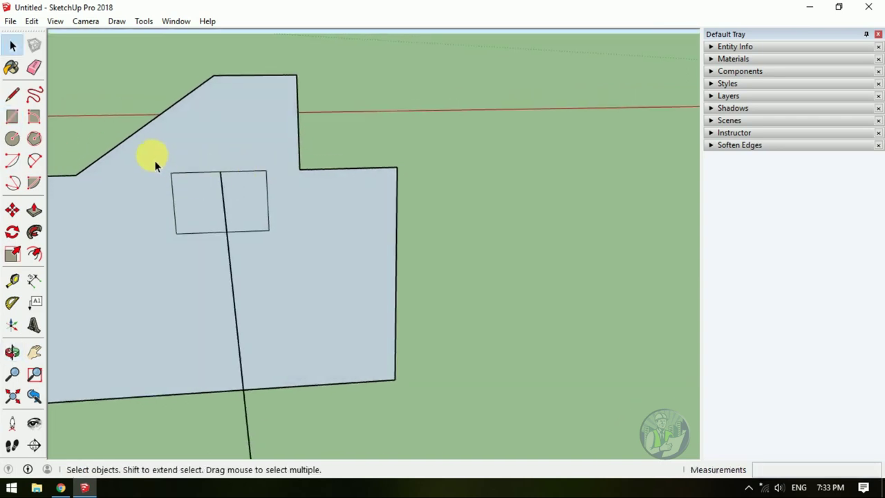
- Extend the rectangle upward with a new side edge and top edge
click(12, 94)
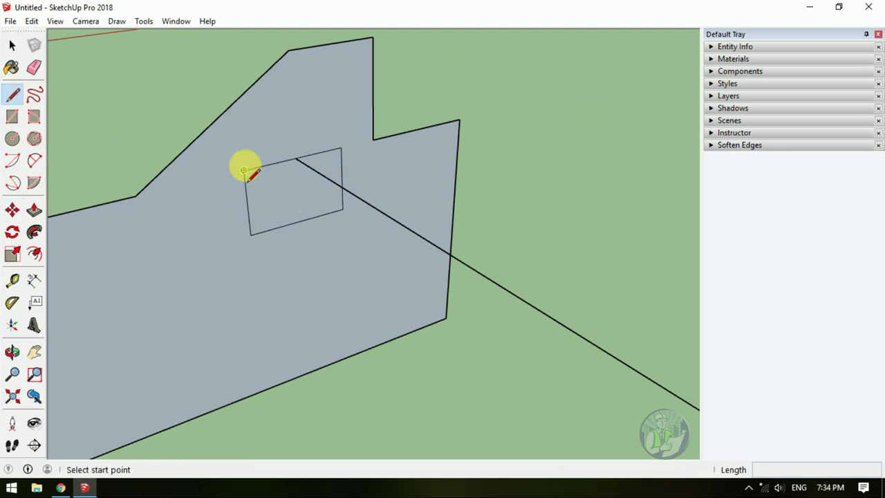
click(243, 170)
click(238, 129)
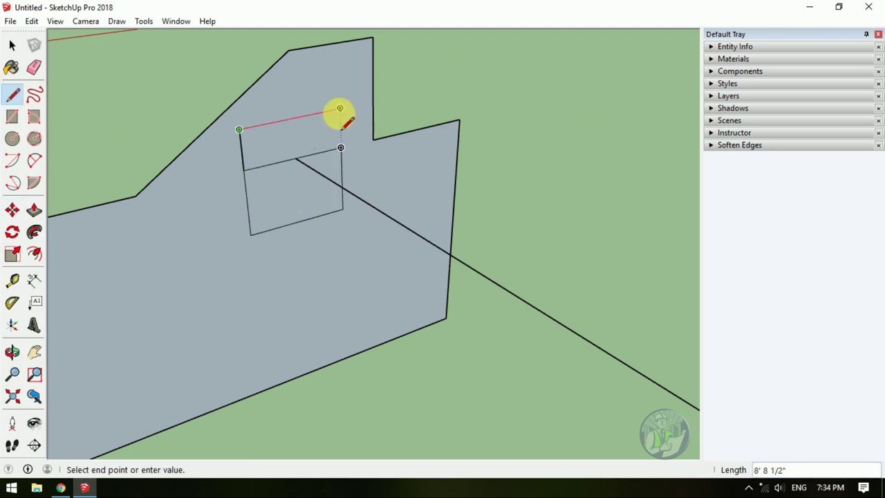
click(339, 109)
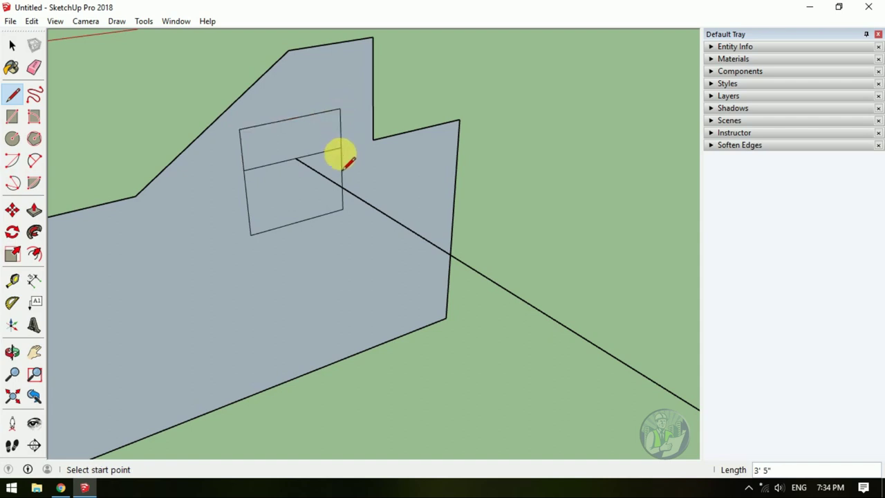
- Erase the old top edge and the big face's outline, leaving the small square
key(e)
drag(325, 153, 273, 181)
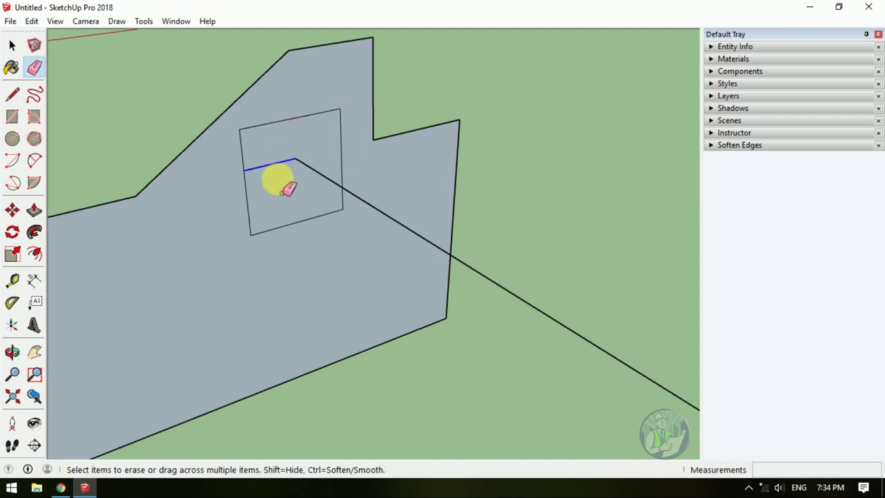
click(415, 130)
click(458, 162)
click(372, 87)
click(283, 54)
click(308, 48)
drag(292, 323, 441, 359)
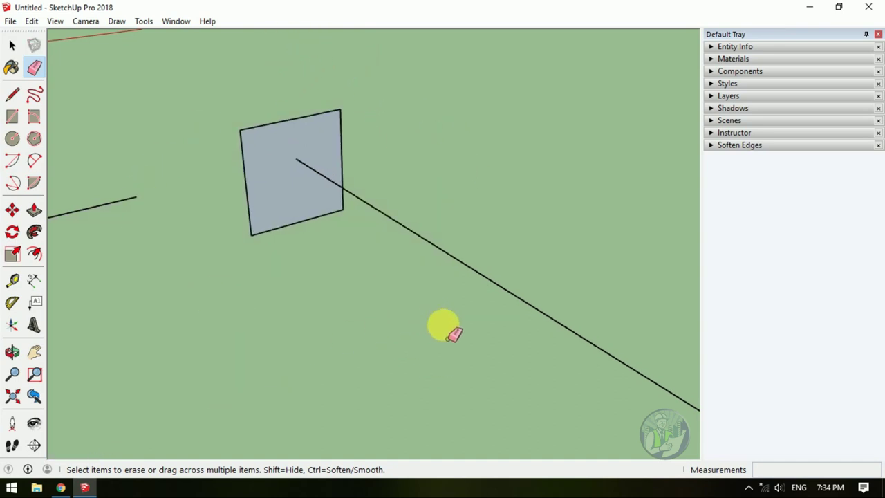
scroll(311, 207, down, 3)
scroll(405, 233, down, 1)
click(173, 214)
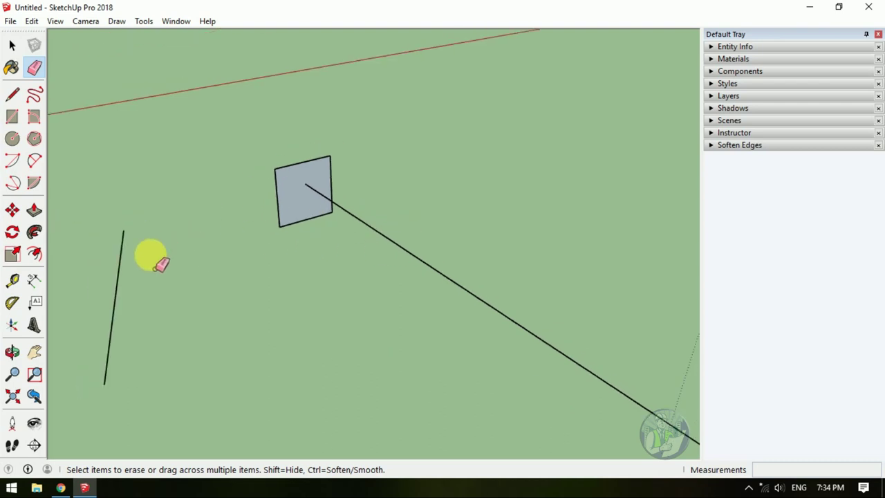
middle_drag(166, 228, 148, 168)
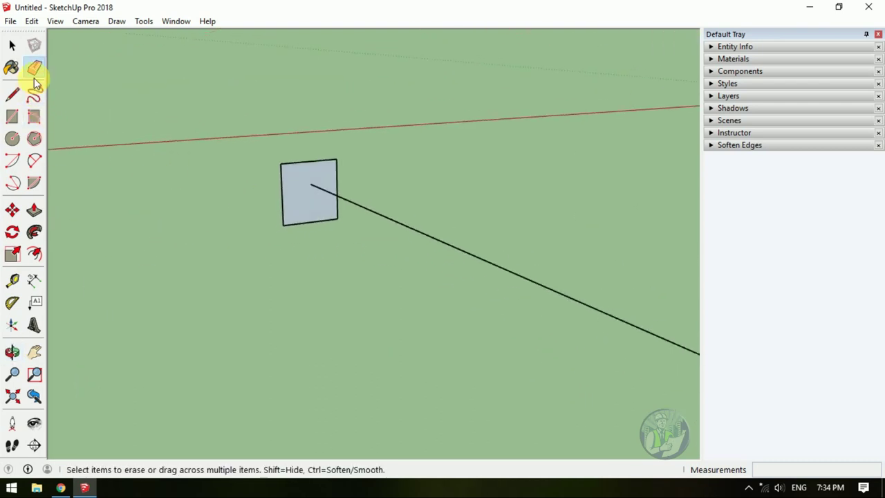
click(12, 95)
click(282, 198)
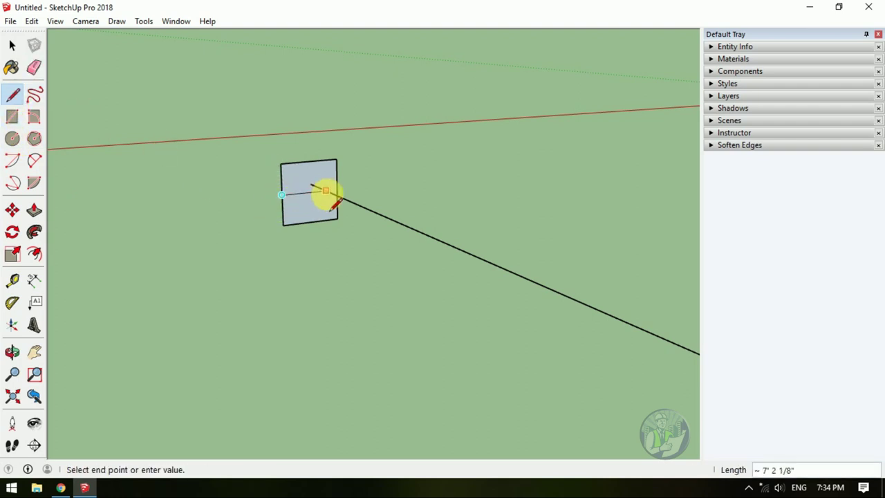
click(337, 192)
click(308, 162)
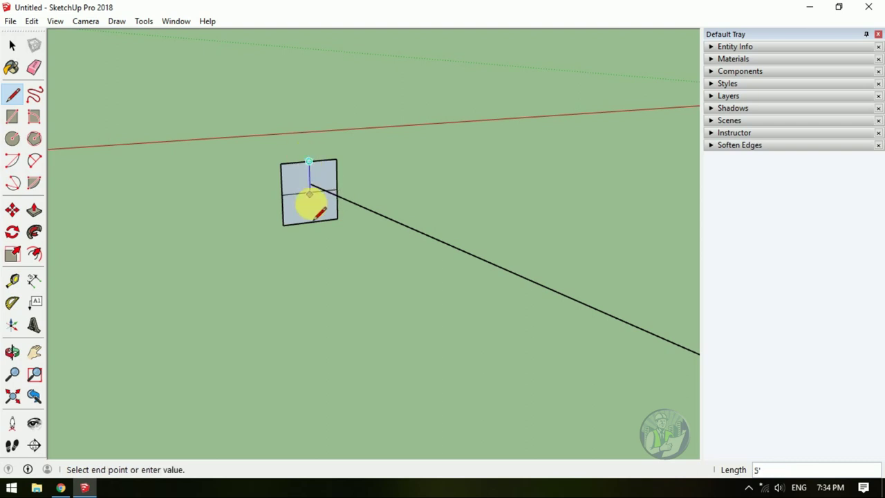
key(space)
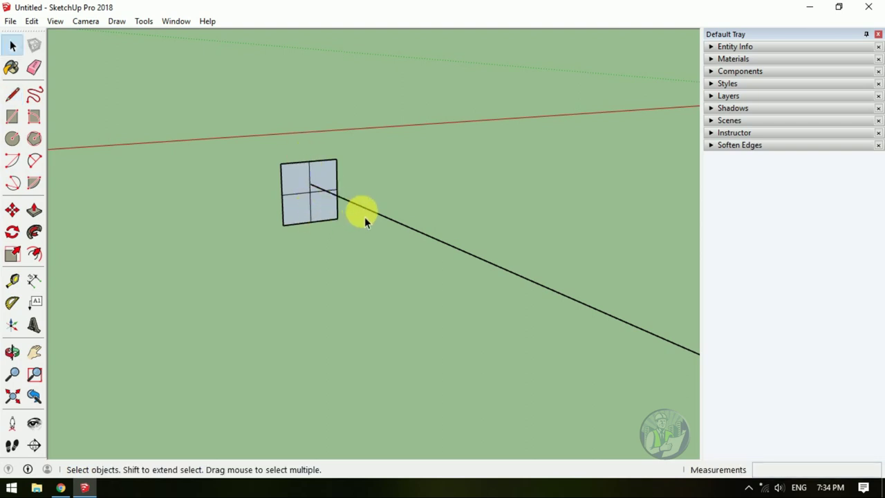
click(380, 216)
mouse_move(168, 208)
middle_down()
mouse_move(415, 280)
mouse_move(278, 297)
mouse_move(361, 300)
middle_up()
mouse_move(439, 368)
mouse_down()
mouse_move(329, 272)
mouse_move(364, 283)
mouse_up()
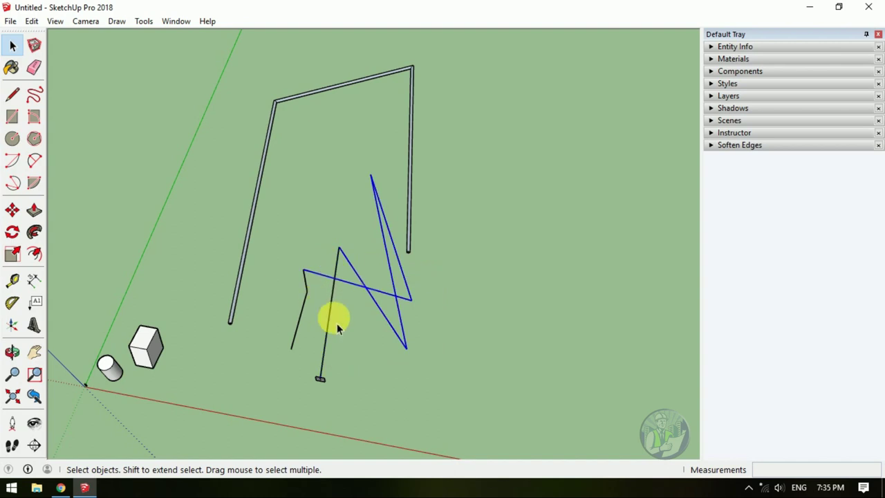
mouse_move(291, 297)
mouse_down()
mouse_move(310, 294)
mouse_move(326, 306)
mouse_move(304, 303)
mouse_up()
scroll(356, 310, up, 2)
scroll(361, 356, up, 3)
mouse_move(339, 372)
middle_down()
mouse_move(168, 293)
mouse_move(164, 318)
middle_up()
scroll(163, 318, up, 3)
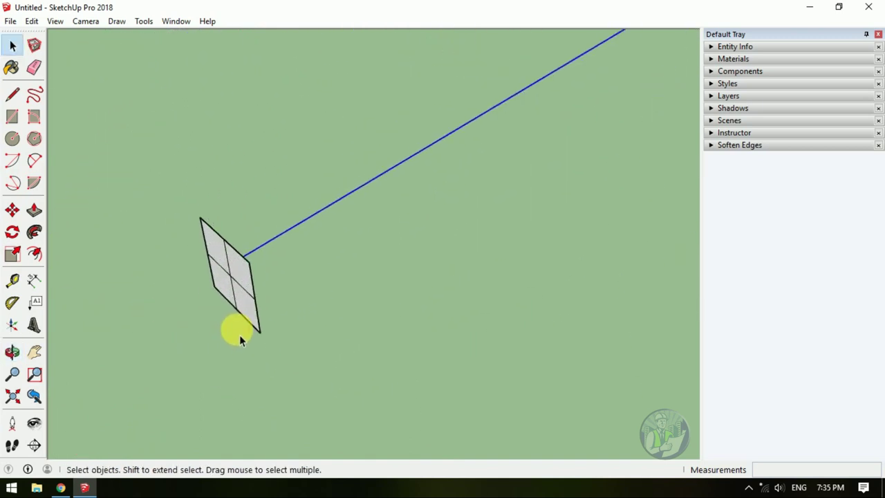
mouse_move(327, 280)
middle_down()
mouse_move(154, 259)
mouse_move(292, 205)
mouse_move(170, 195)
mouse_move(304, 166)
middle_up()
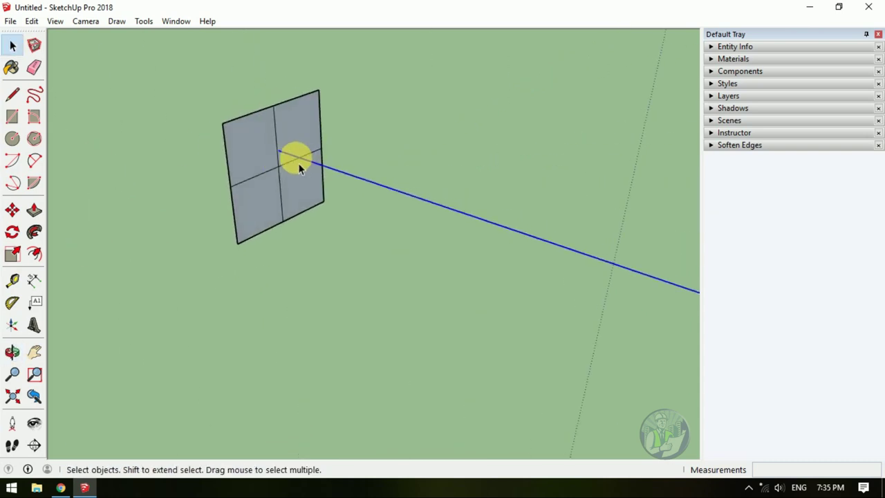
click(12, 209)
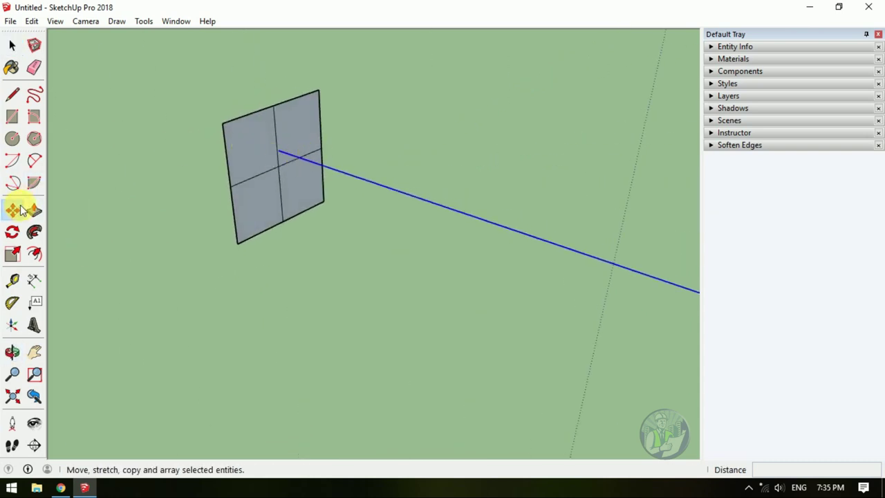
scroll(289, 157, up, 2)
click(287, 161)
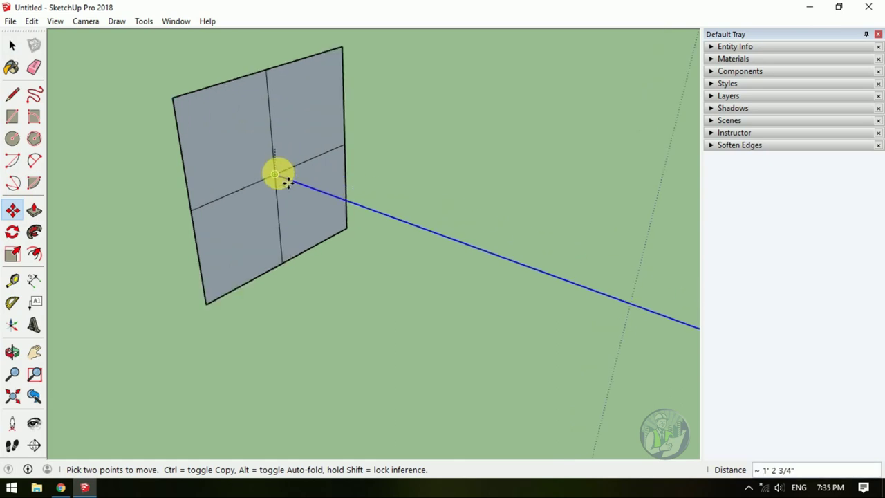
scroll(228, 163, down, 2)
mouse_move(182, 145)
middle_down()
mouse_move(118, 129)
mouse_move(115, 112)
middle_up()
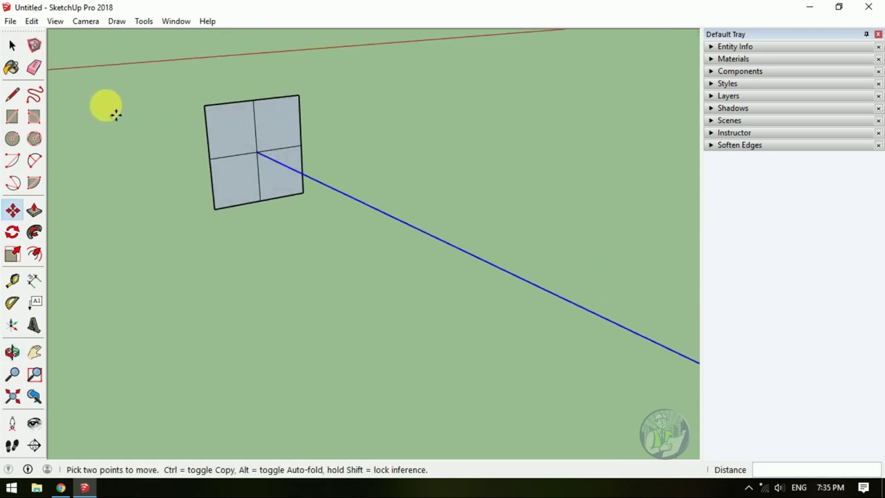
key(e)
mouse_move(253, 127)
mouse_down()
mouse_move(287, 154)
mouse_move(252, 170)
mouse_up()
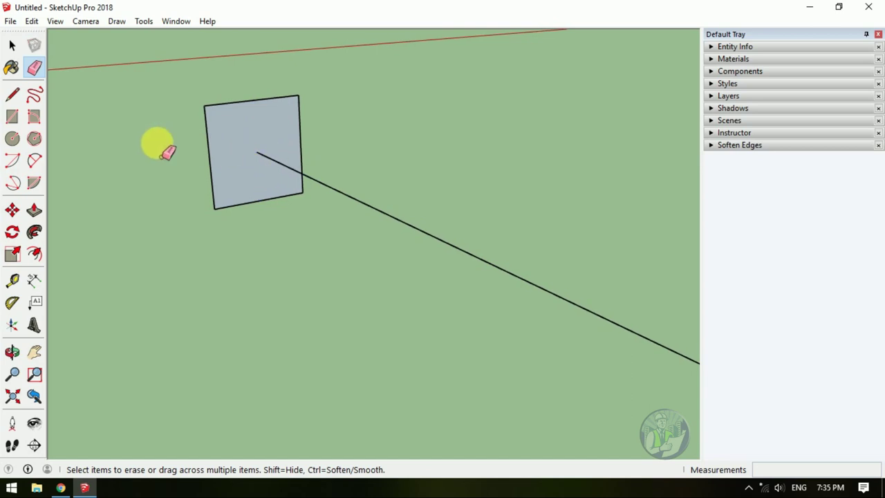
scroll(186, 166, down, 2)
scroll(466, 251, down, 3)
- Zoom out to the whole model and box-select the zig-zag edges
scroll(198, 191, down, 2)
mouse_move(198, 192)
middle_down()
mouse_move(563, 292)
mouse_move(313, 195)
middle_up()
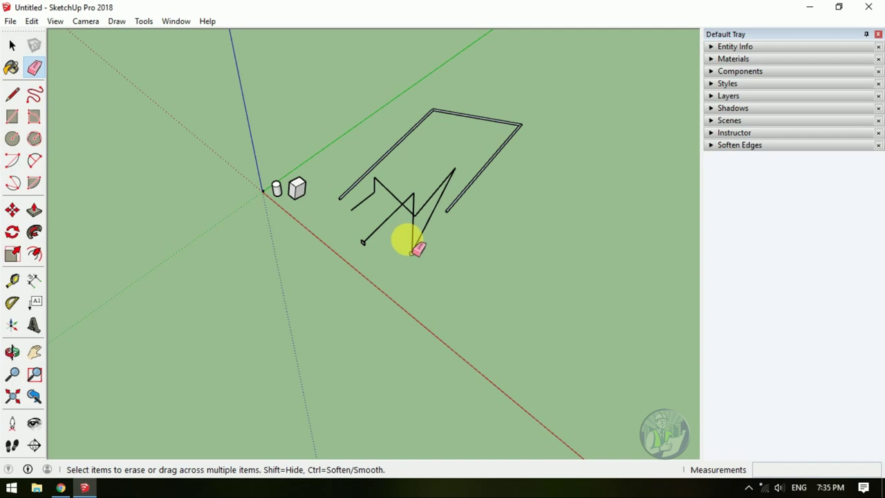
scroll(421, 217, up, 1)
scroll(462, 200, up, 3)
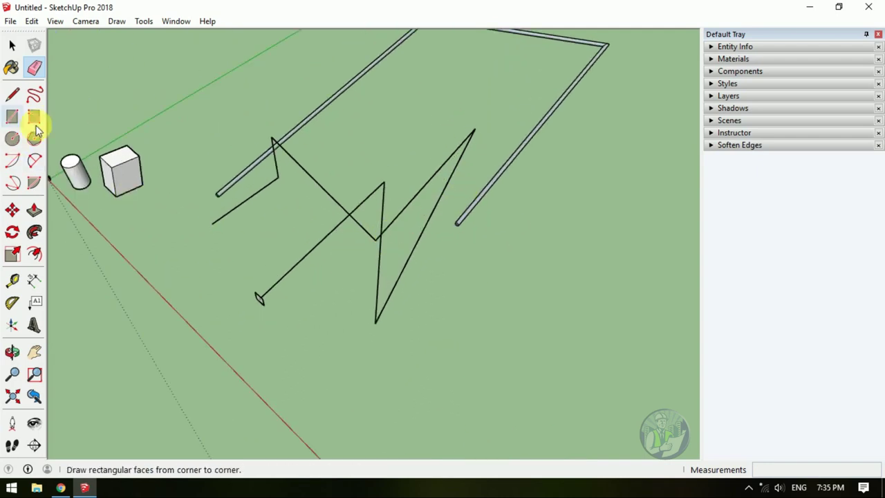
key(space)
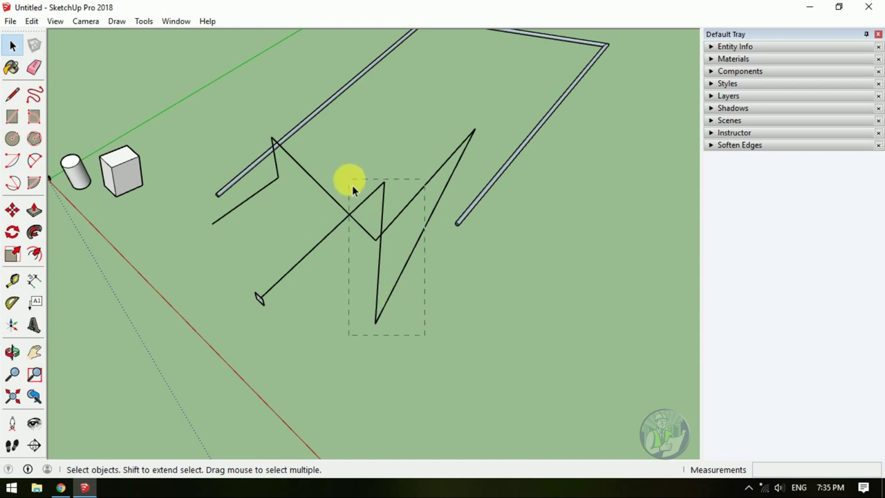
drag(348, 177, 307, 157)
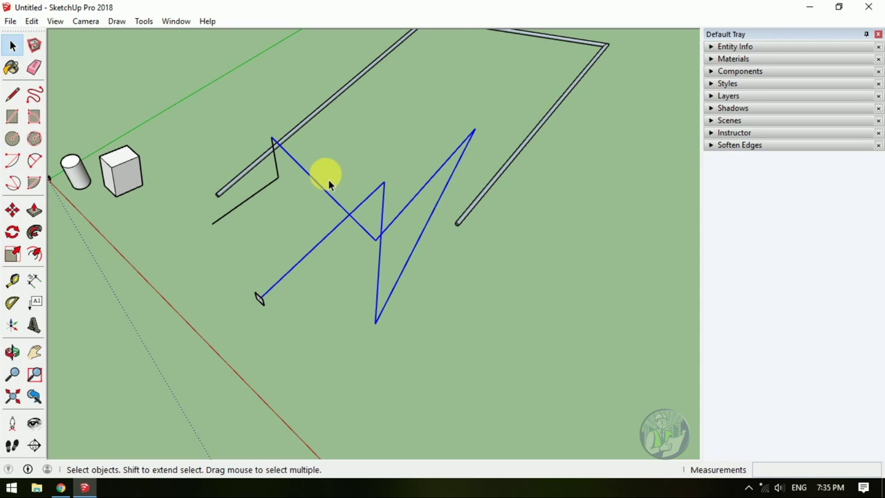
- Orbit along the selected path and zoom in on the small square
mouse_move(253, 183)
middle_down()
mouse_move(367, 171)
mouse_move(311, 196)
middle_up()
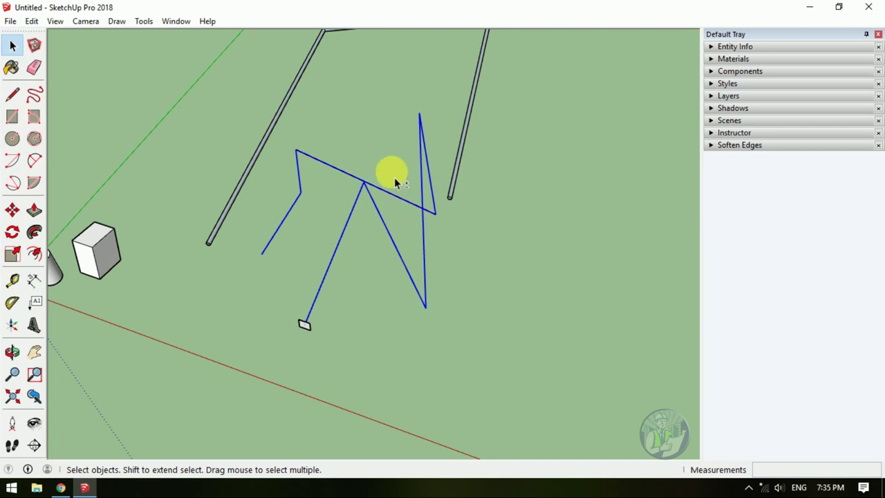
mouse_move(415, 233)
middle_down()
mouse_move(311, 221)
mouse_move(352, 224)
middle_up()
scroll(345, 227, up, 2)
scroll(346, 227, up, 2)
middle_drag(397, 259, 257, 242)
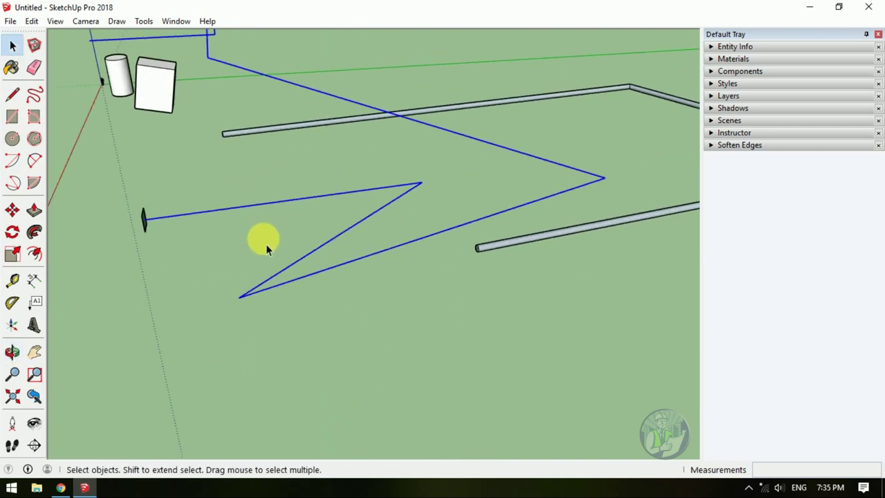
middle_drag(415, 270, 135, 251)
scroll(143, 117, up, 2)
scroll(156, 117, up, 3)
scroll(157, 118, up, 2)
scroll(223, 129, up, 2)
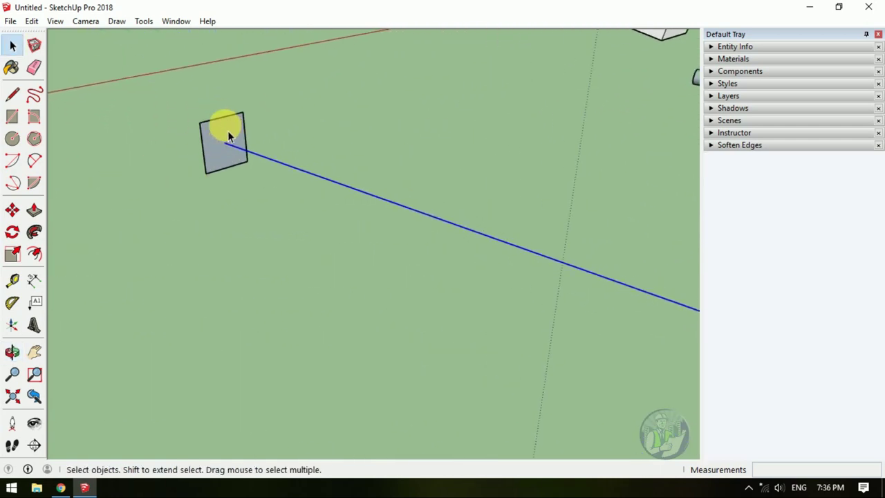
scroll(225, 135, up, 2)
scroll(225, 137, up, 1)
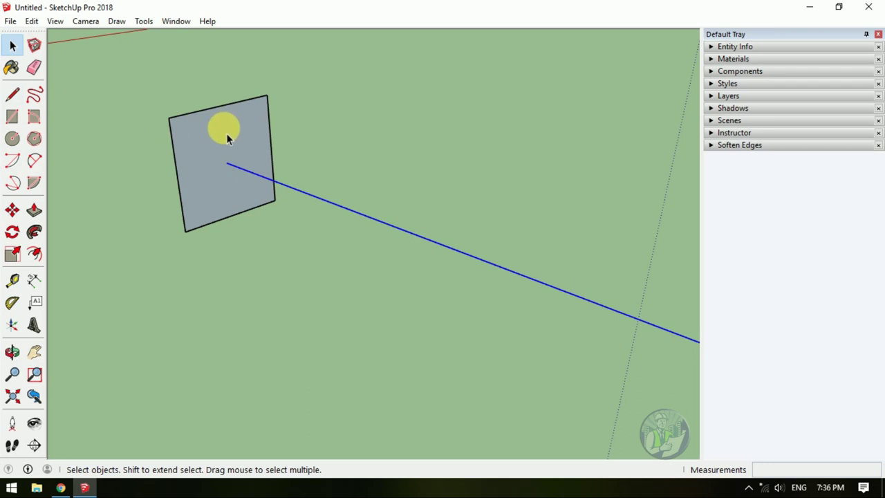
- Sweep the square face along the zigzag path with Follow Me
click(42, 226)
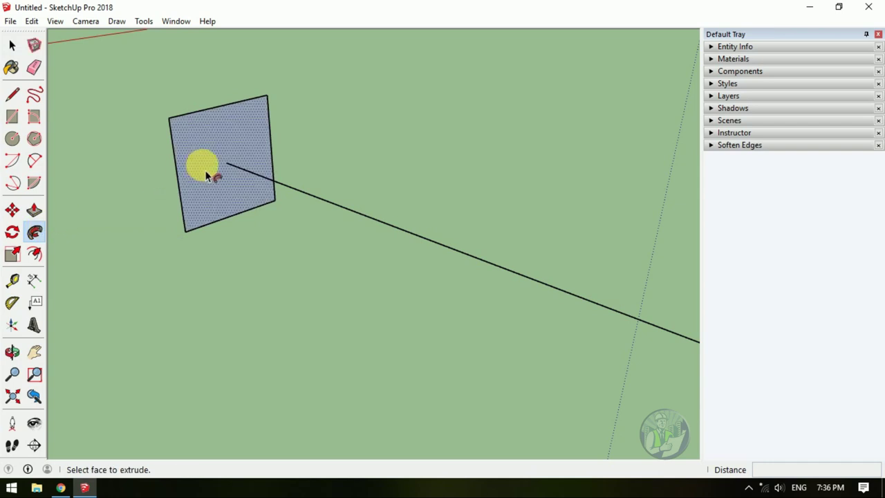
click(206, 173)
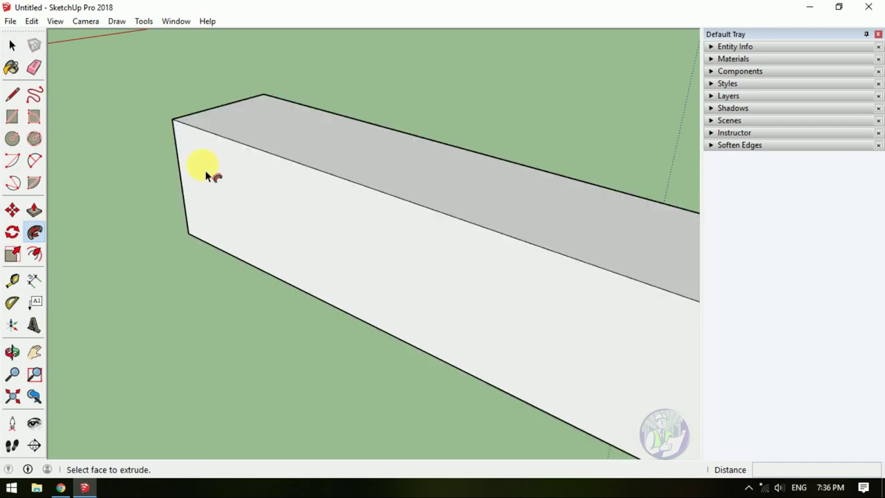
scroll(210, 172, down, 3)
scroll(211, 178, down, 3)
mouse_move(212, 183)
middle_down()
mouse_move(328, 216)
mouse_move(623, 203)
mouse_move(317, 208)
mouse_move(454, 191)
middle_up()
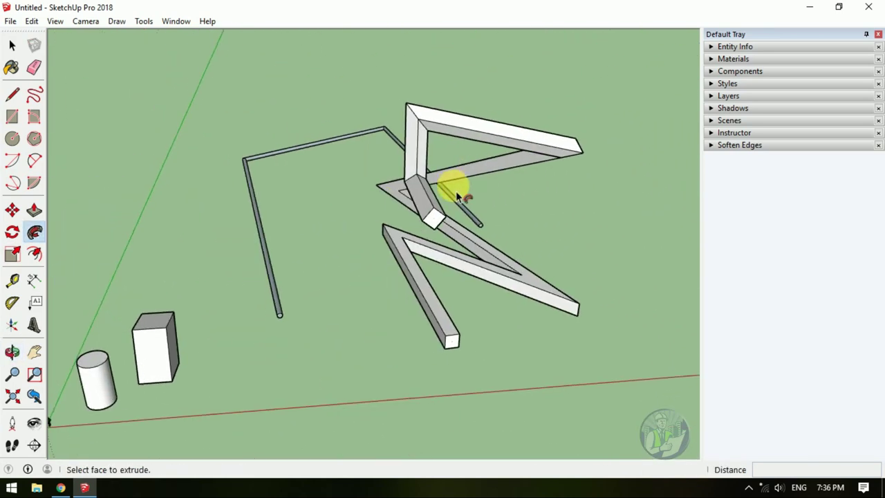
- Orbit and zoom around the new square-section bar to inspect it
scroll(429, 197, up, 5)
middle_drag(404, 202, 368, 113)
scroll(366, 113, down, 3)
mouse_move(356, 148)
middle_down()
mouse_move(388, 200)
mouse_move(504, 286)
mouse_move(253, 168)
middle_up()
scroll(417, 231, up, 3)
mouse_move(417, 231)
middle_down()
mouse_move(296, 206)
mouse_move(415, 259)
middle_up()
scroll(296, 206, down, 5)
scroll(341, 249, up, 2)
scroll(341, 249, up, 2)
mouse_move(62, 249)
middle_down()
mouse_move(87, 239)
mouse_move(253, 231)
mouse_move(168, 282)
mouse_move(331, 284)
mouse_move(306, 261)
mouse_move(381, 217)
mouse_move(369, 231)
middle_up()
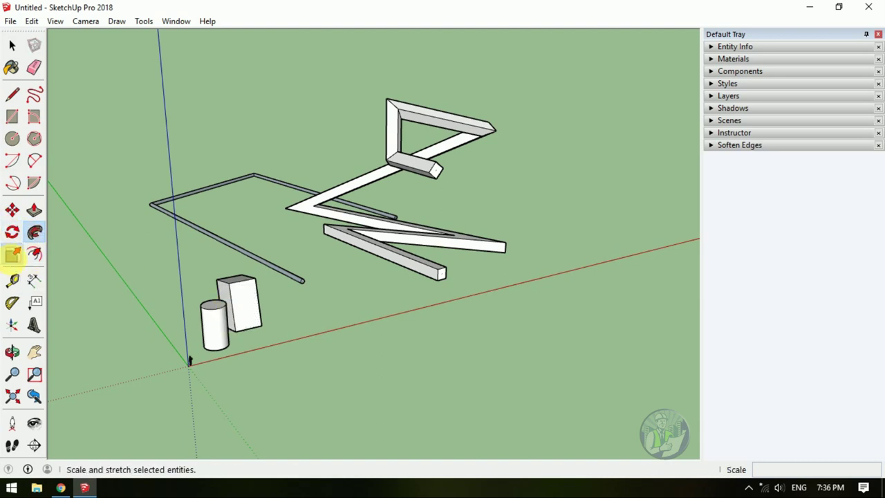
- Select the cylinder beside the box with a selection window
click(12, 255)
middle_drag(208, 342, 83, 237)
scroll(103, 276, up, 5)
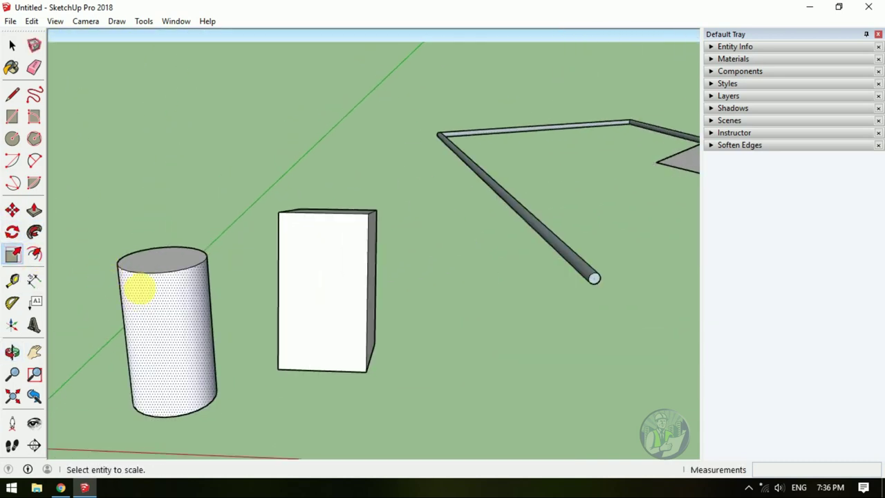
middle_drag(140, 289, 103, 217)
key(space)
drag(96, 213, 228, 428)
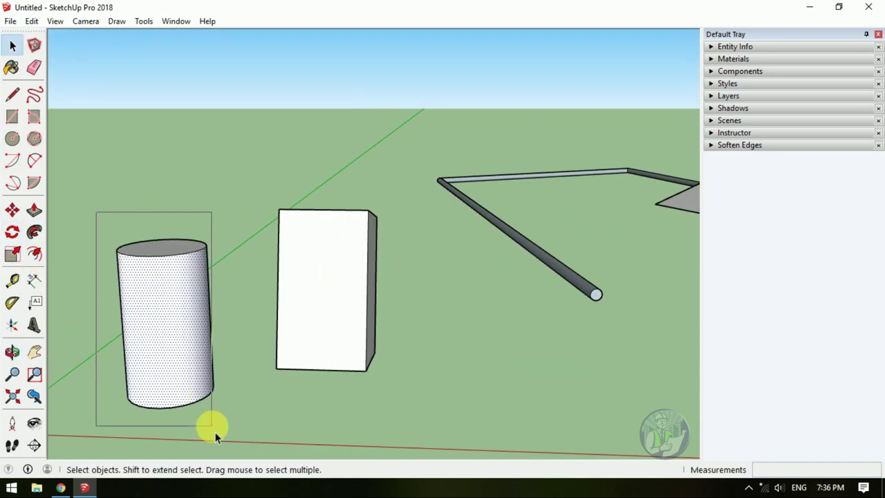
- Scale the cylinder along the blue, red and green axes into a short, wide drum
click(12, 255)
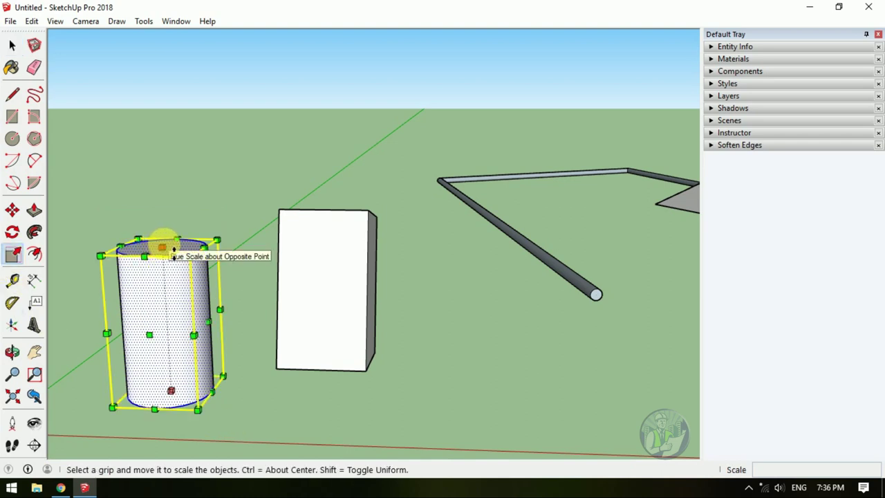
drag(162, 247, 173, 149)
drag(208, 285, 245, 298)
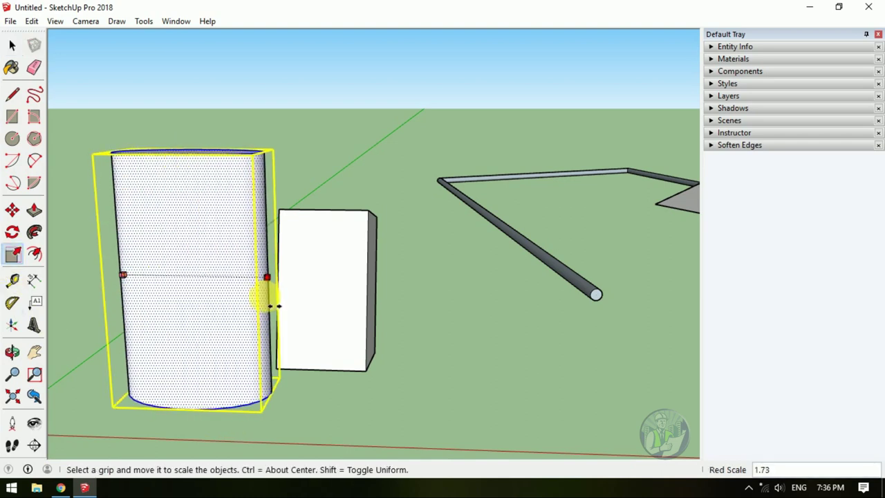
mouse_move(244, 299)
middle_down()
mouse_move(175, 392)
mouse_move(186, 312)
middle_up()
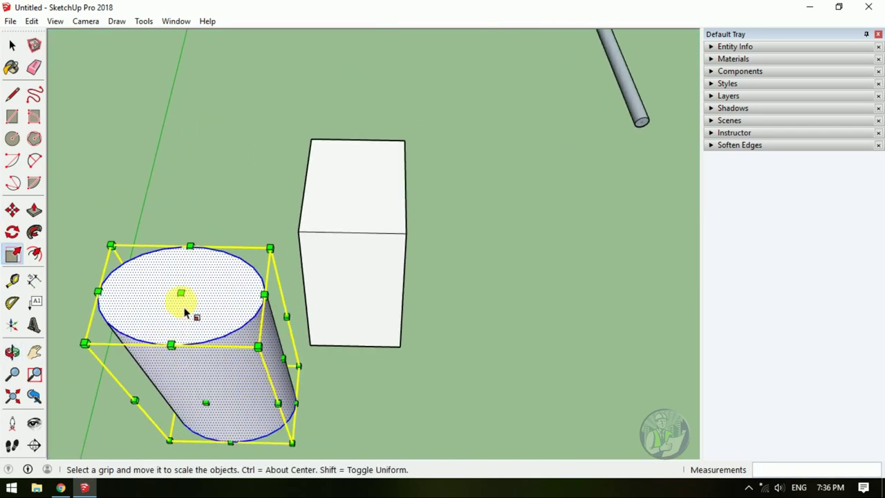
mouse_move(188, 248)
mouse_down()
mouse_move(172, 304)
mouse_move(188, 211)
mouse_move(263, 114)
mouse_up()
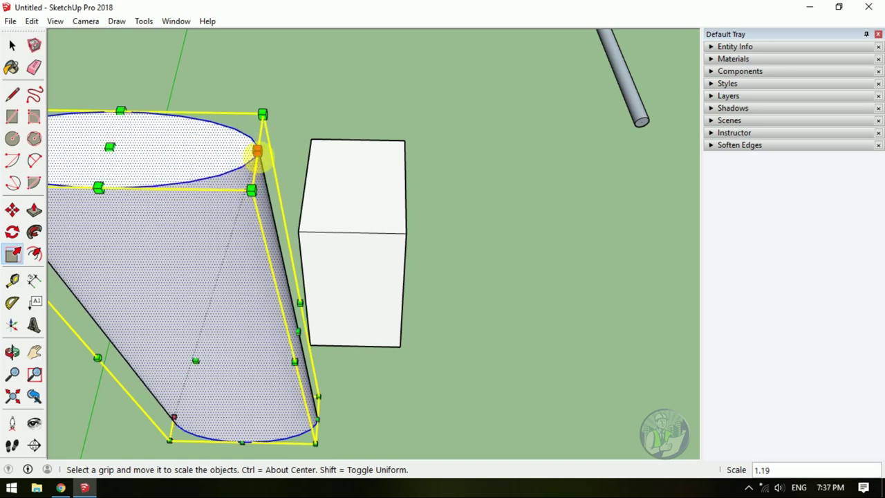
mouse_move(264, 157)
mouse_down()
mouse_move(320, 379)
mouse_move(316, 356)
mouse_up()
middle_drag(87, 336, 44, 291)
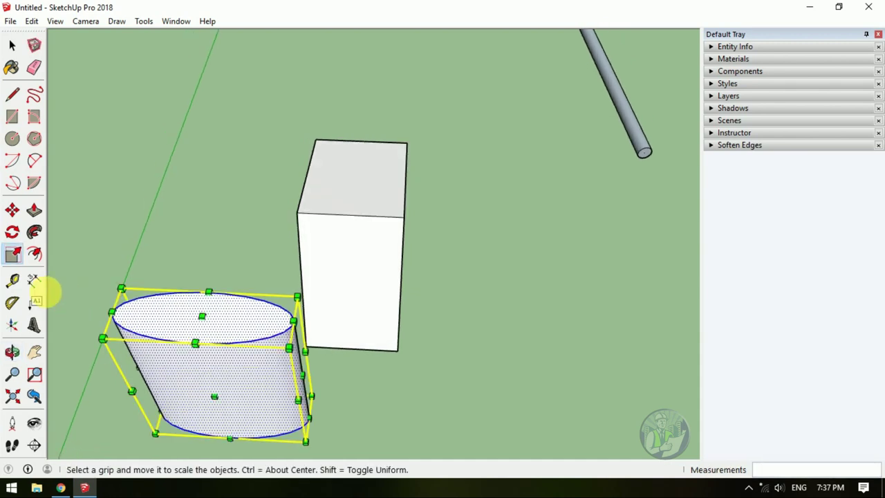
middle_drag(292, 456, 249, 360)
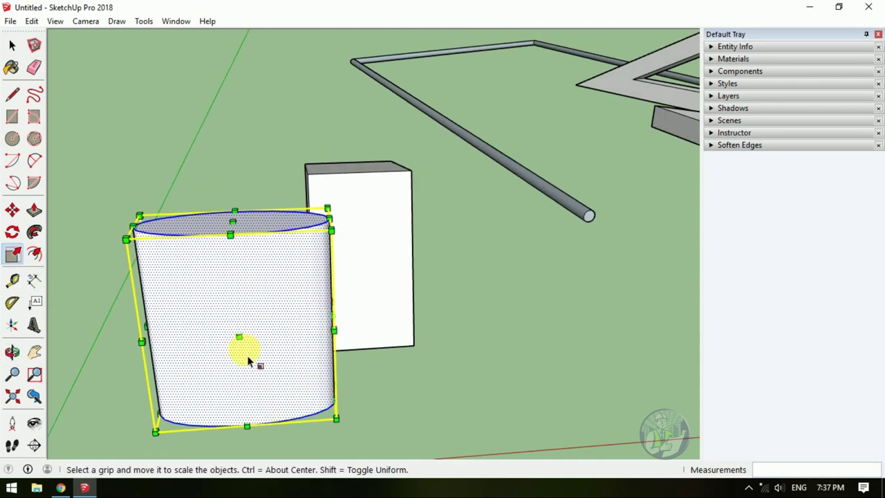
drag(239, 337, 187, 385)
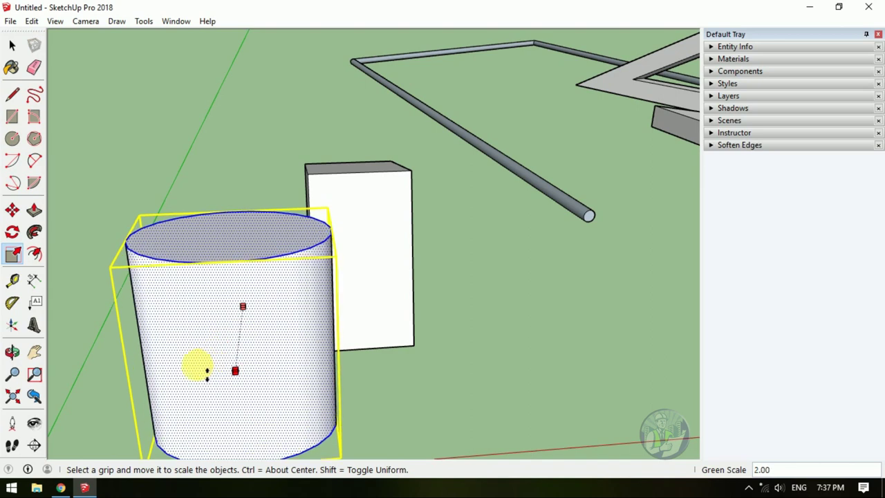
mouse_move(334, 310)
middle_down()
mouse_move(211, 364)
mouse_move(104, 306)
middle_up()
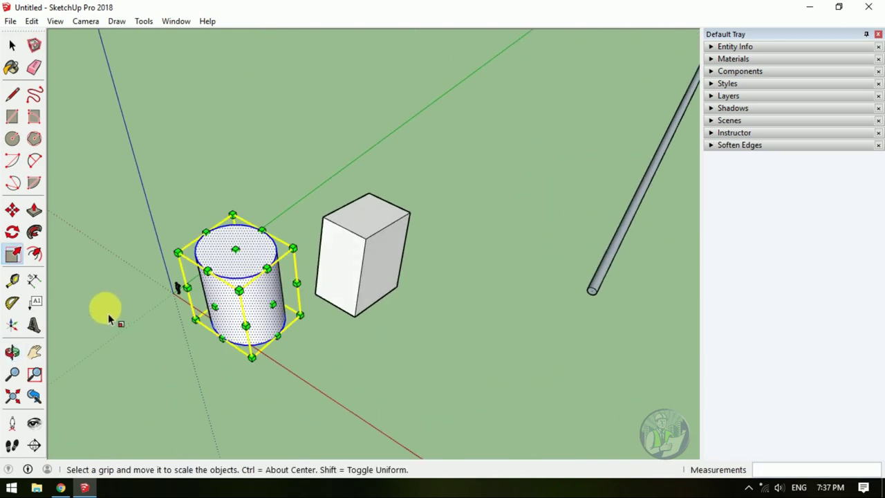
- Offset the box's top face edge inward to add an inset rectangle
click(34, 254)
middle_click(375, 243)
scroll(376, 267, up, 3)
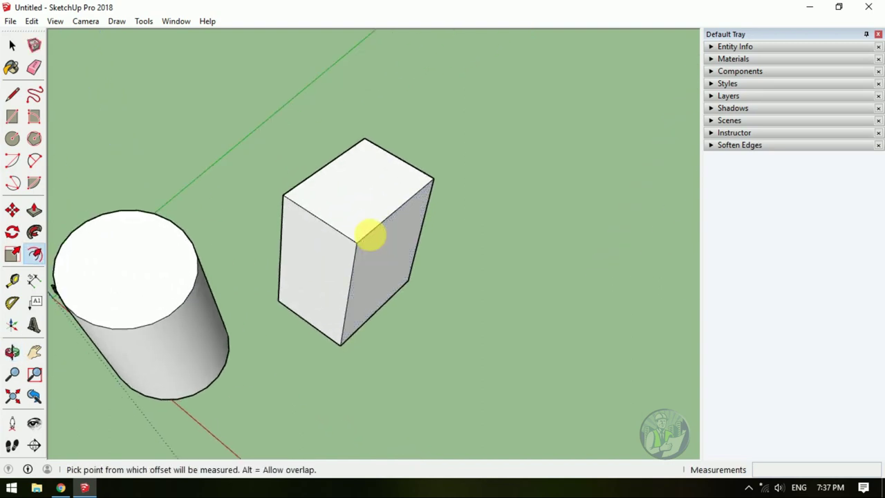
scroll(366, 233, up, 4)
middle_drag(330, 168, 367, 272)
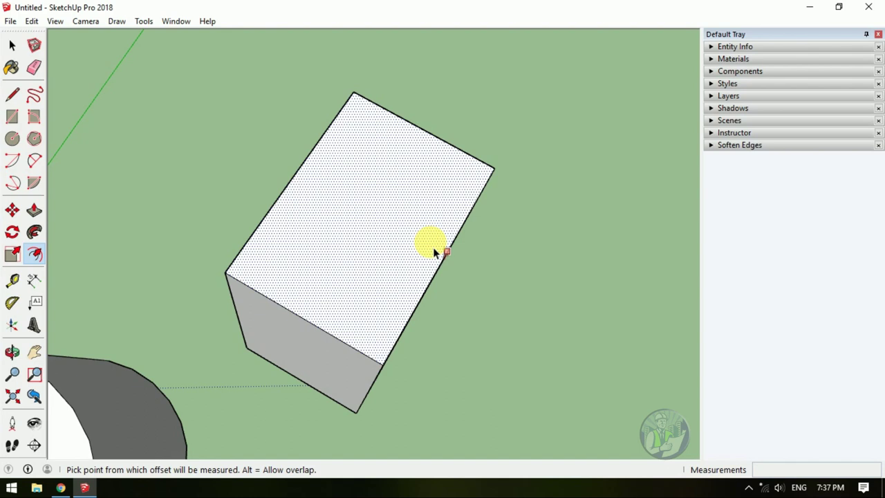
key(Escape)
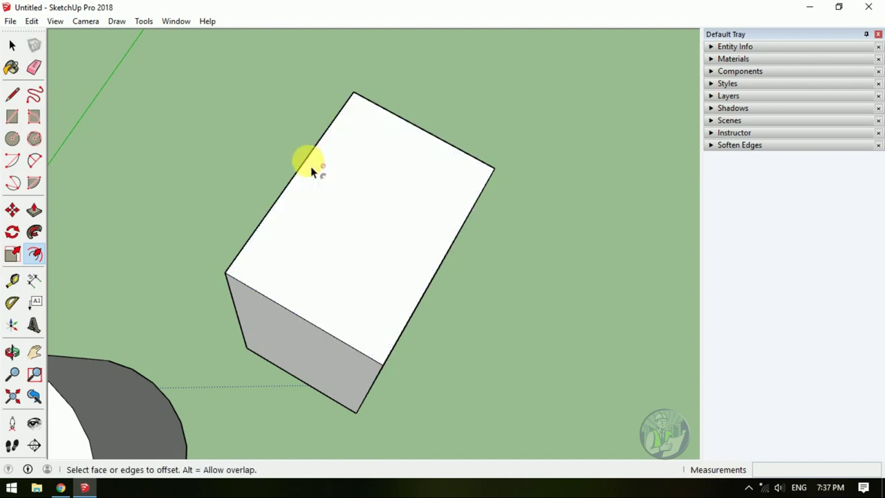
click(35, 254)
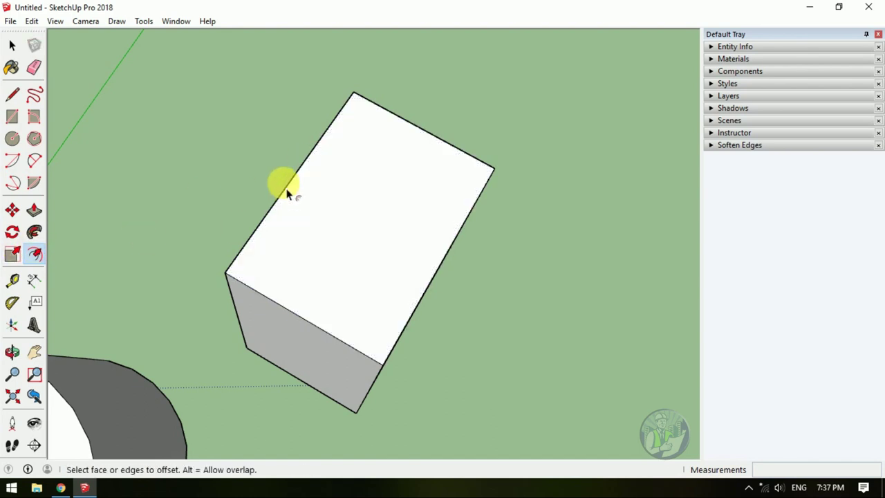
click(322, 158)
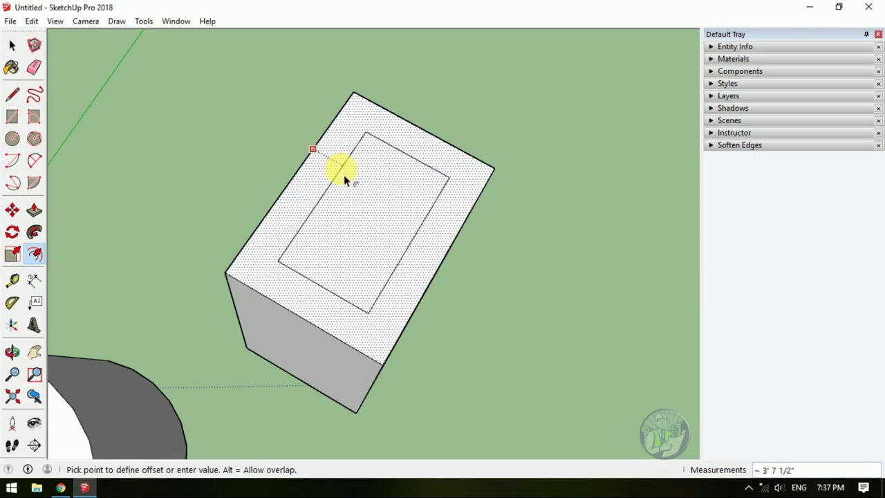
click(348, 165)
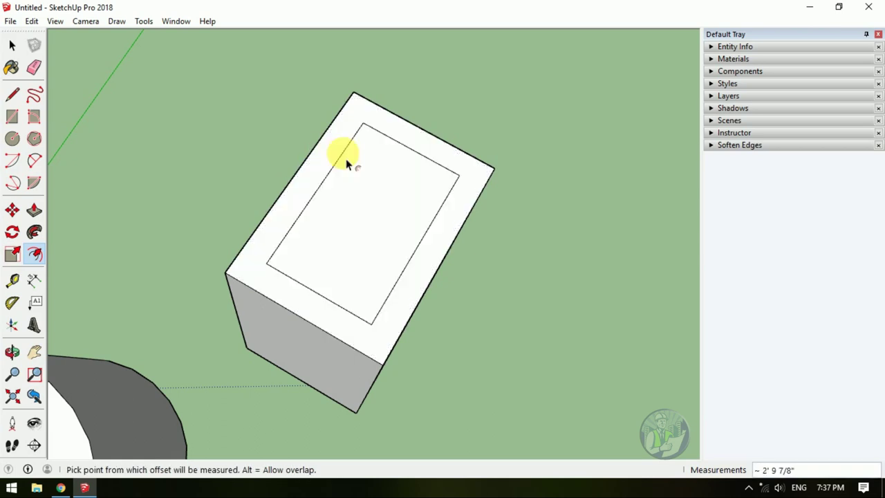
- Offset the top outward to enlarge it, then add two more nested offset rectangles
click(415, 138)
click(444, 111)
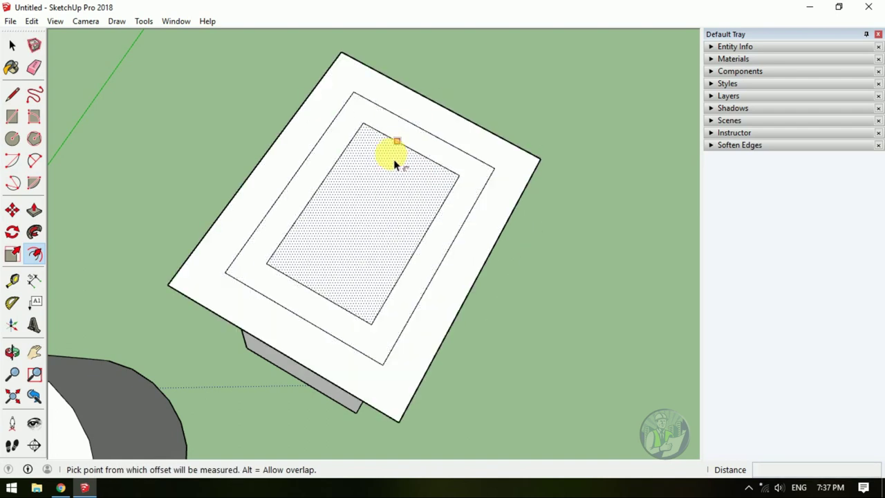
mouse_move(396, 173)
middle_down()
mouse_move(358, 178)
mouse_move(360, 203)
mouse_move(302, 150)
mouse_move(390, 239)
mouse_move(267, 129)
mouse_move(395, 154)
mouse_move(394, 212)
mouse_move(373, 223)
middle_up()
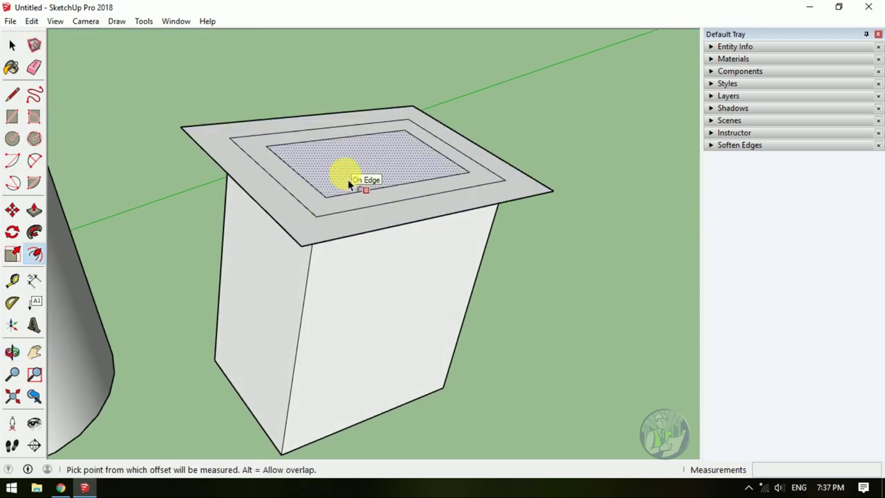
key(Escape)
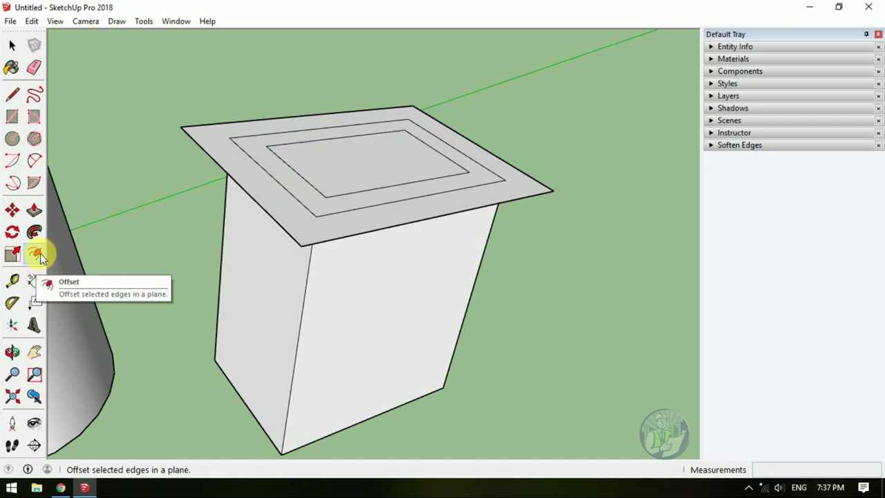
click(36, 254)
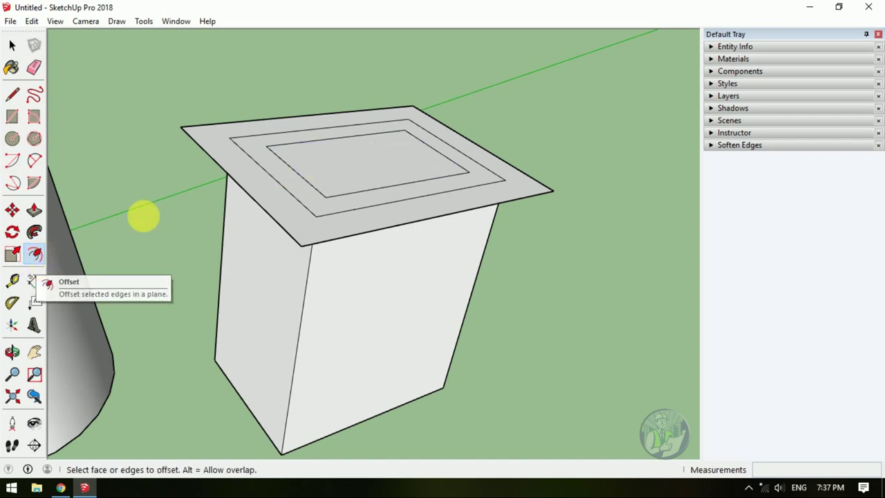
click(322, 150)
scroll(335, 154, up, 5)
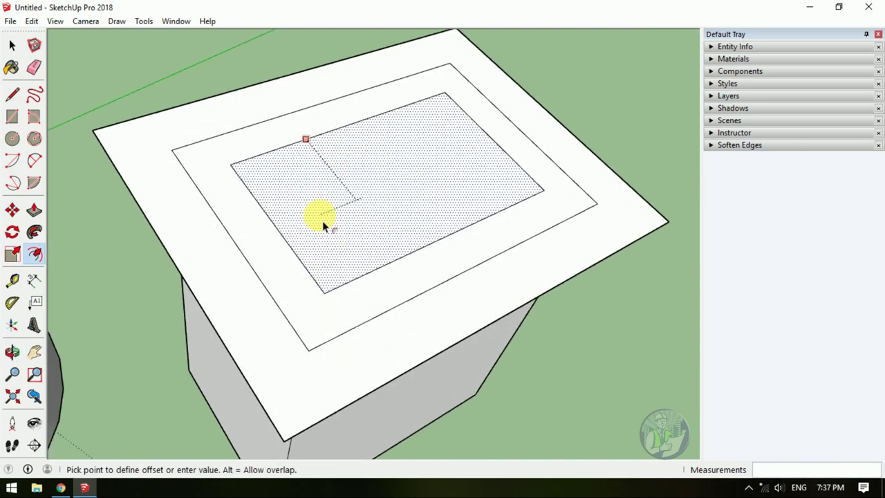
click(364, 147)
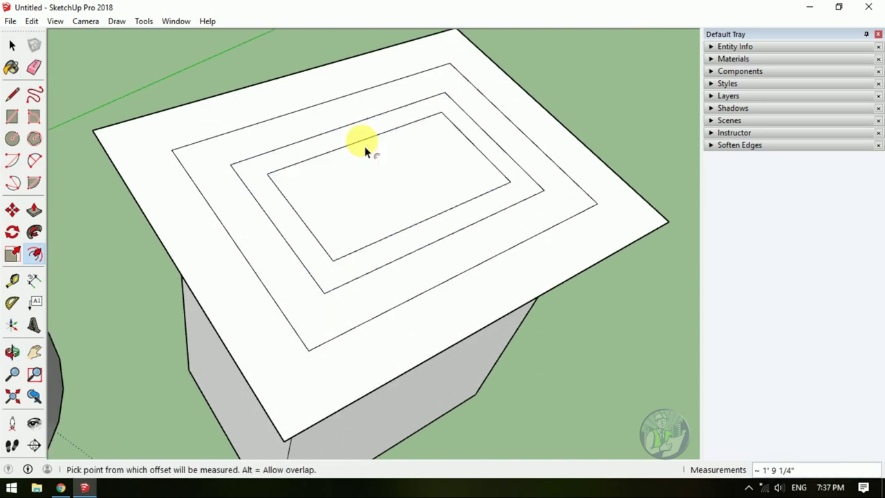
click(44, 255)
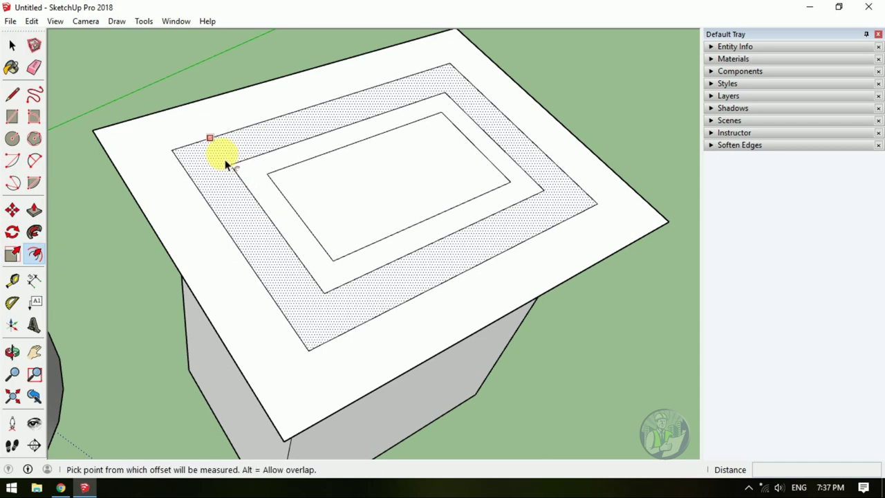
click(214, 142)
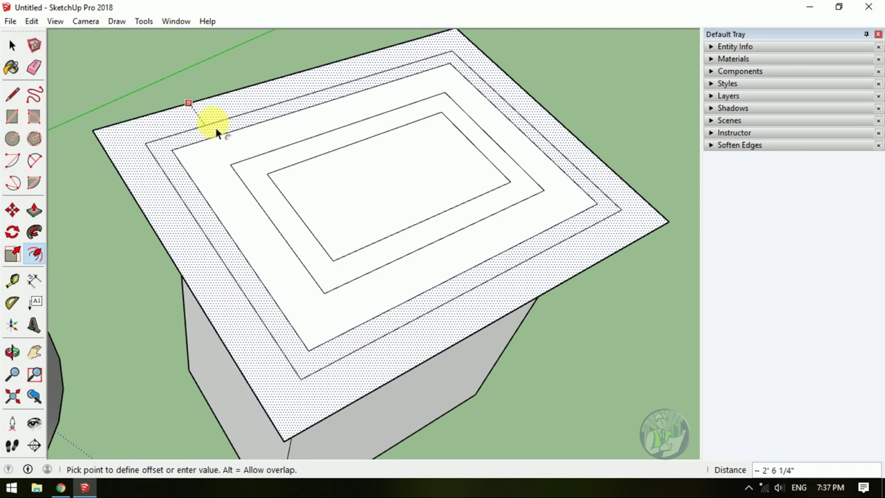
click(207, 128)
- Offset the box's front face twice to create two inset outlines
mouse_move(361, 223)
middle_down()
mouse_move(277, 233)
mouse_move(280, 163)
mouse_move(288, 228)
middle_up()
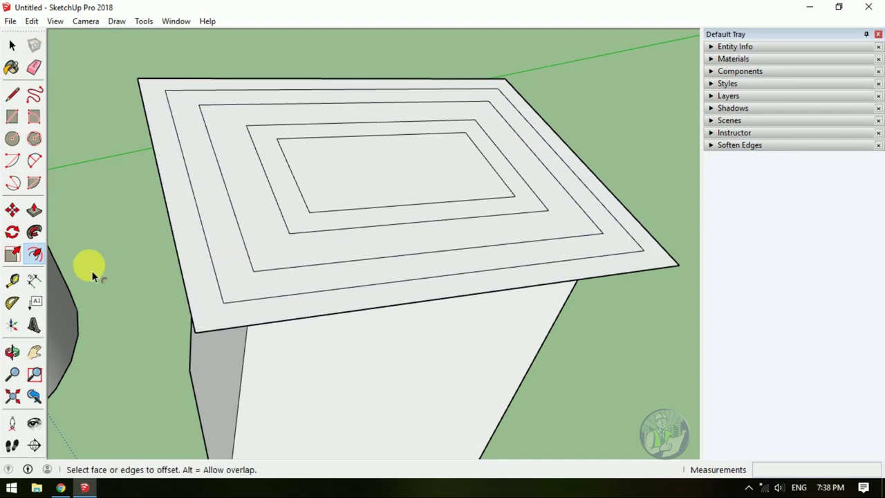
middle_drag(297, 370, 273, 251)
click(264, 255)
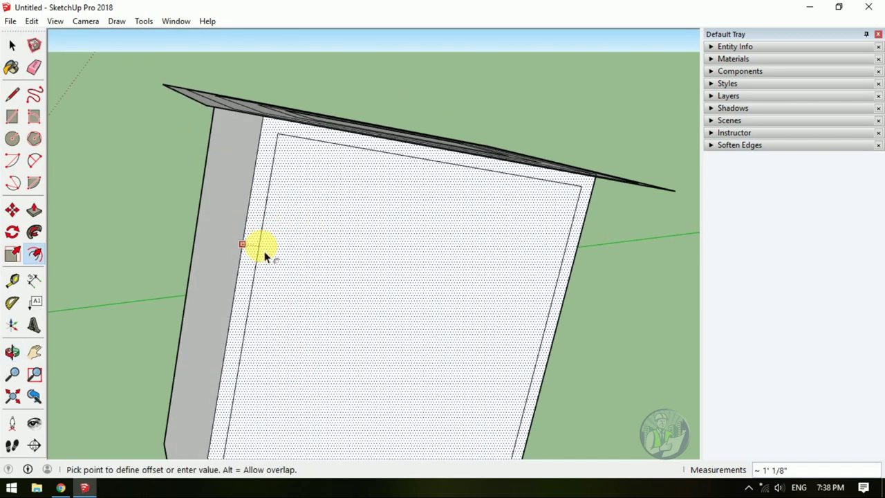
click(265, 255)
click(263, 244)
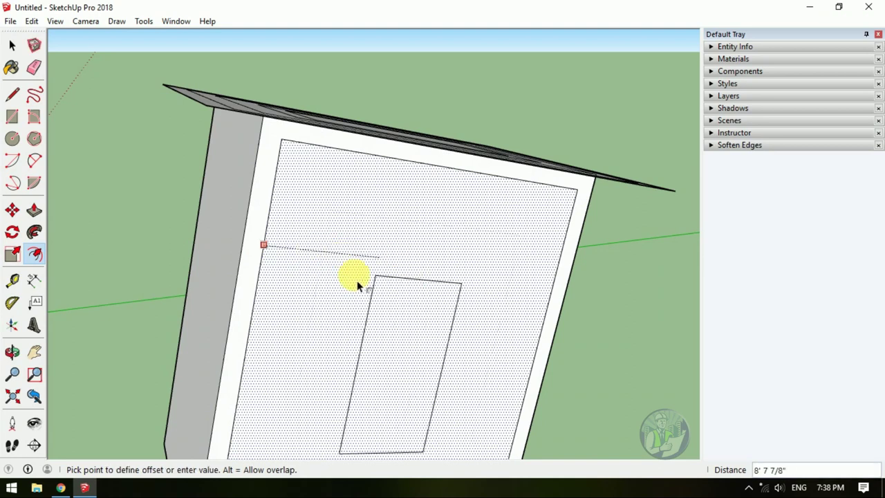
click(293, 172)
scroll(330, 260, down, 3)
scroll(318, 267, down, 2)
mouse_move(308, 263)
middle_down()
mouse_move(345, 223)
mouse_move(233, 272)
mouse_move(138, 270)
middle_up()
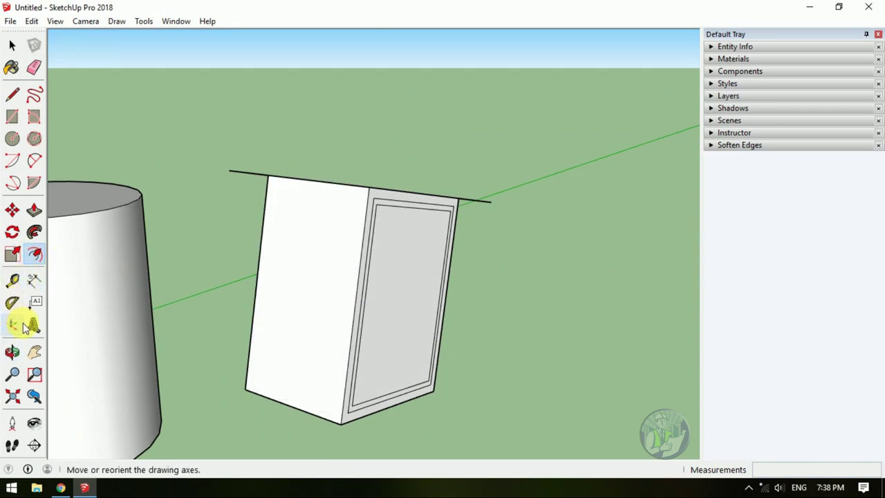
- Measure the box's bottom edge with the Tape Measure
click(12, 282)
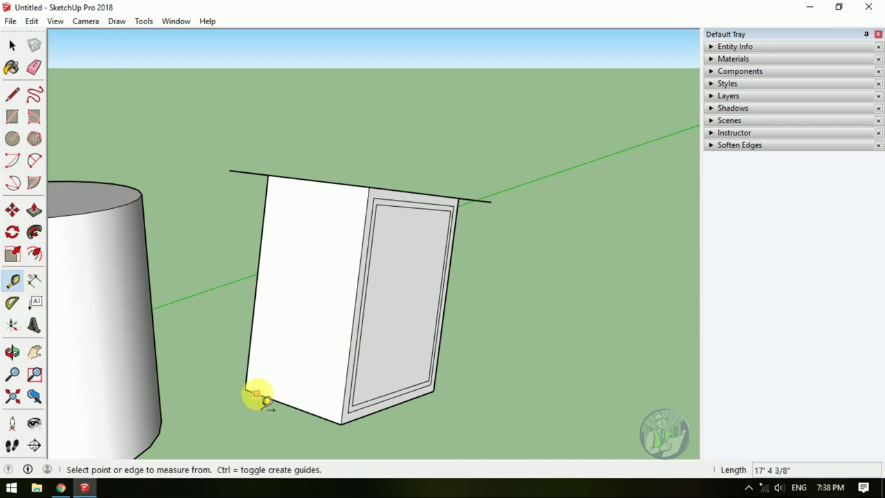
click(246, 390)
click(341, 424)
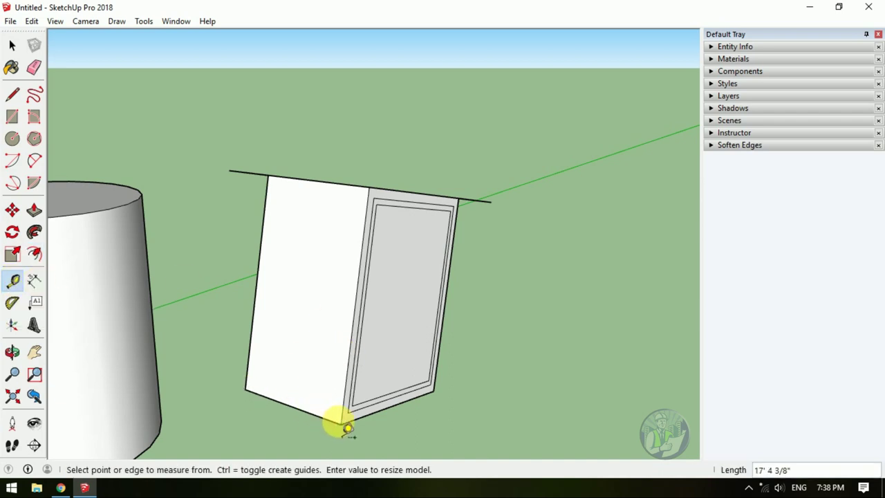
click(245, 390)
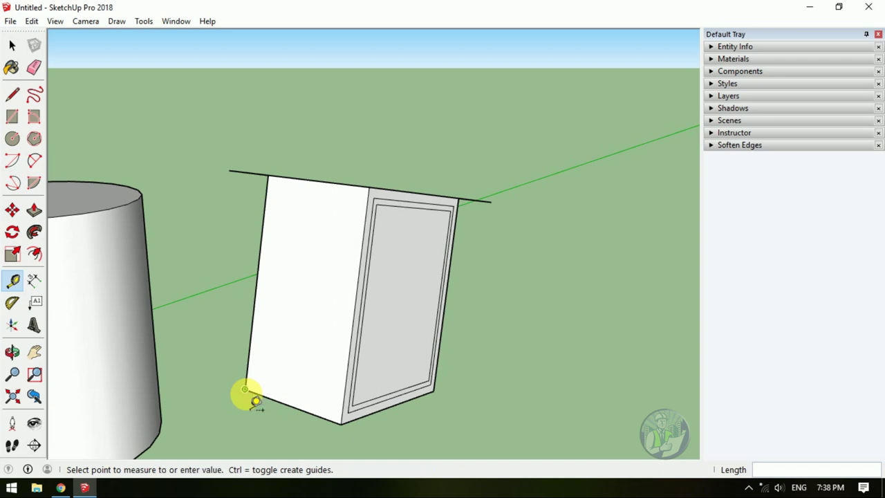
click(341, 423)
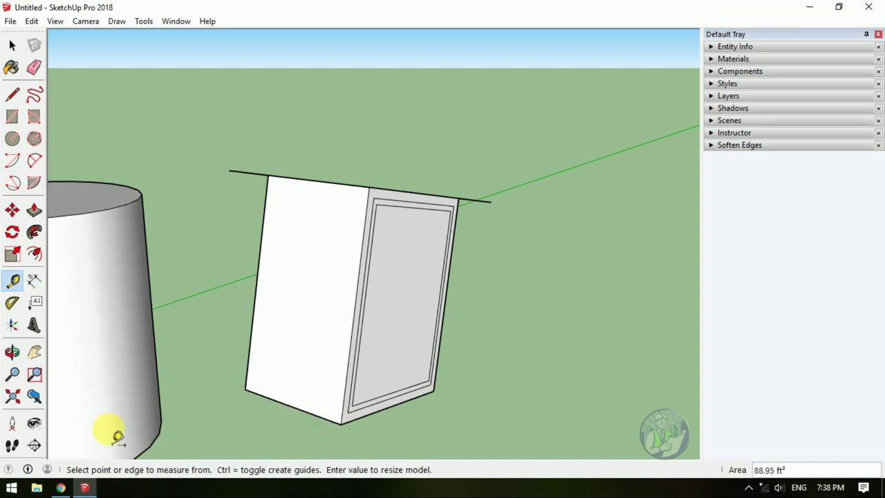
- Add a 24' 11 5/8" linear dimension across the box's top
click(36, 284)
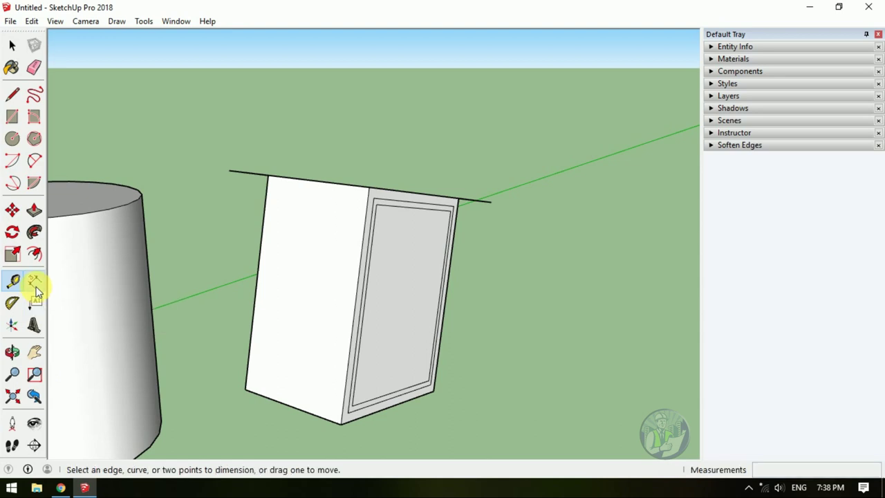
middle_drag(249, 177, 278, 255)
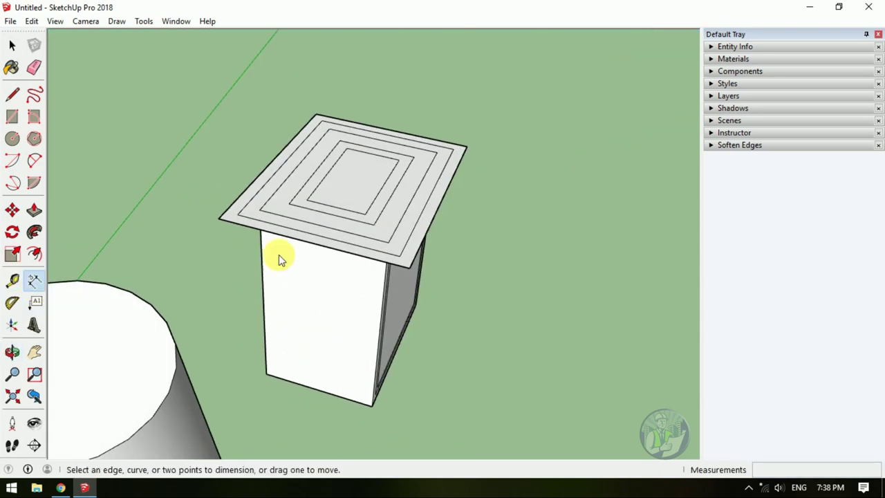
click(221, 215)
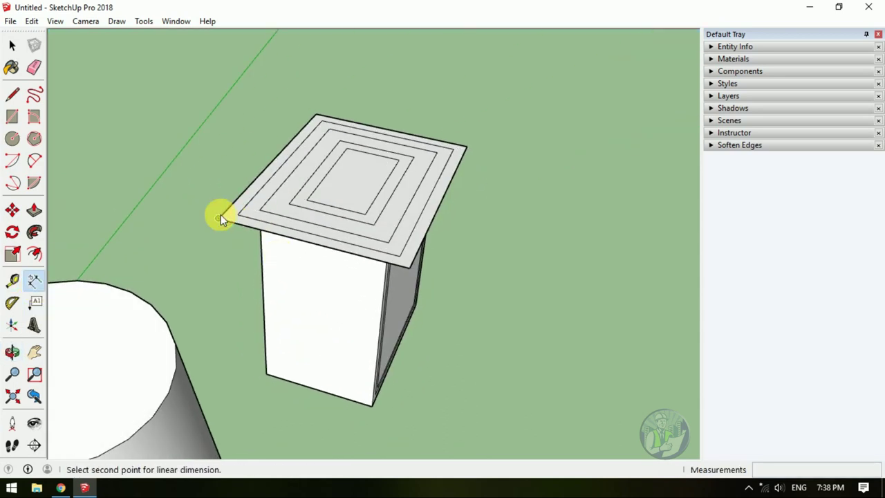
click(406, 267)
click(369, 311)
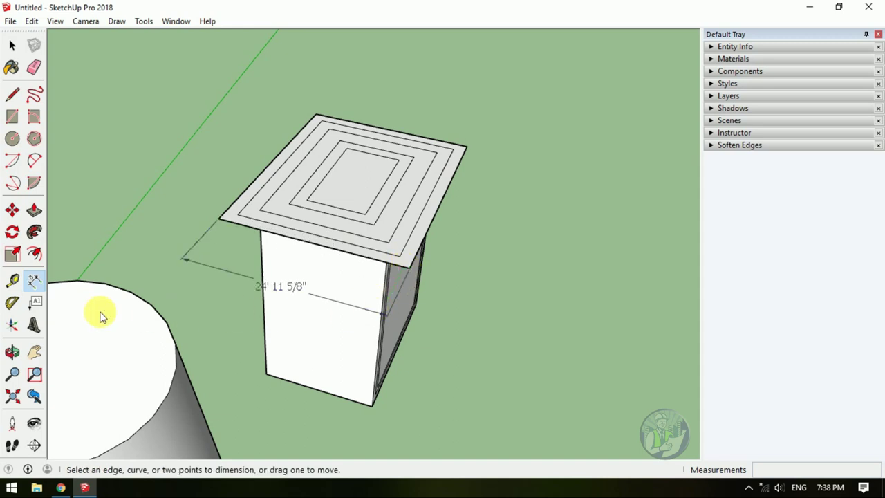
- Create two dashed guide lines across the box's front face from its left and right edges
click(12, 279)
mouse_move(162, 319)
middle_down()
mouse_move(244, 277)
mouse_move(480, 330)
mouse_move(401, 223)
mouse_move(431, 253)
mouse_move(355, 236)
mouse_move(458, 221)
middle_up()
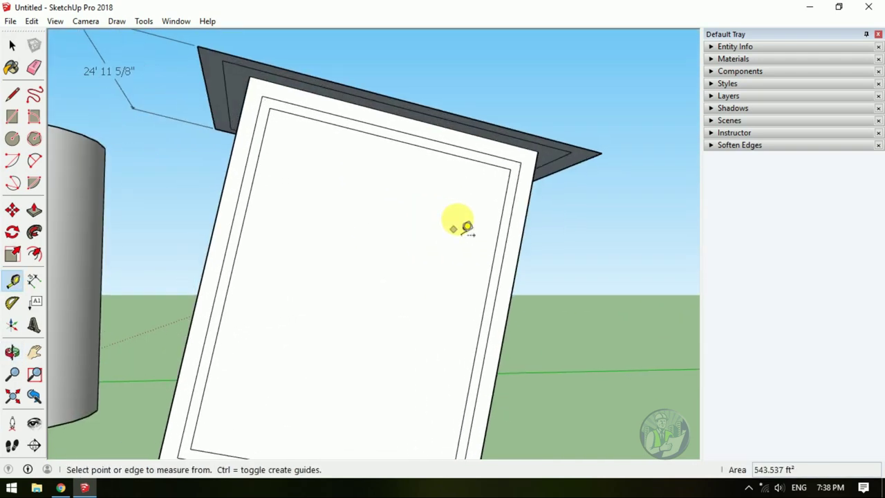
click(234, 207)
click(310, 228)
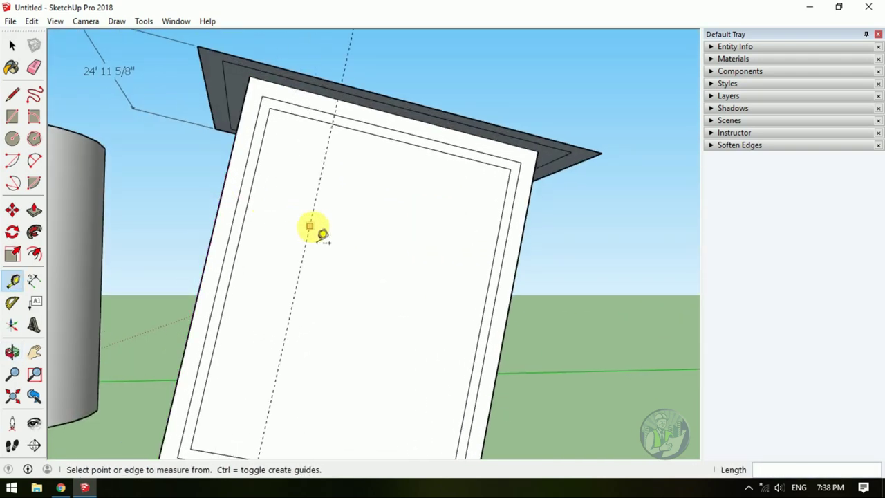
click(518, 268)
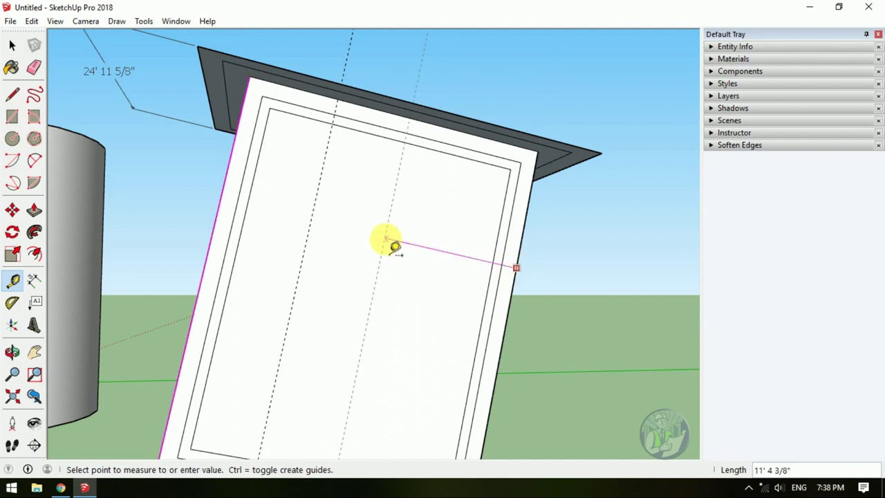
click(400, 247)
mouse_move(262, 192)
middle_down()
mouse_move(306, 208)
mouse_move(339, 200)
mouse_move(412, 319)
mouse_move(297, 168)
mouse_move(208, 228)
middle_up()
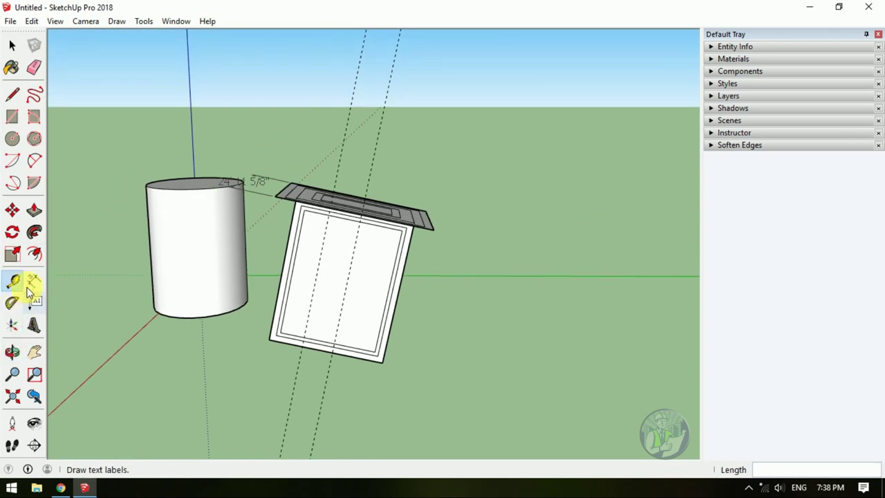
click(16, 281)
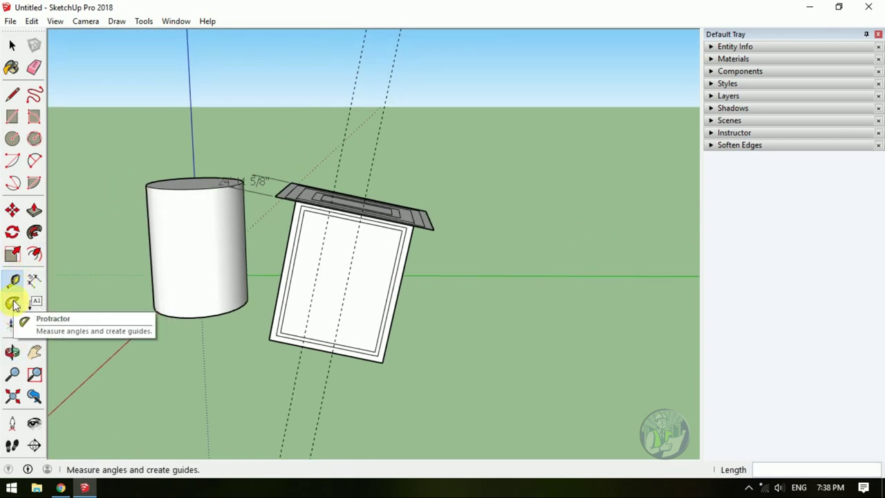
- Create a 90° Protractor guide at the panel's lower-left corner, based on its bottom edge
click(13, 305)
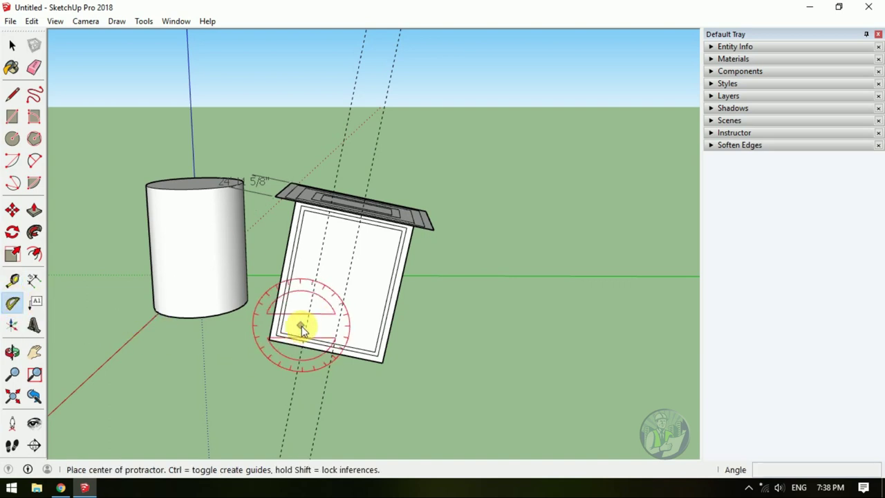
scroll(297, 338, up, 5)
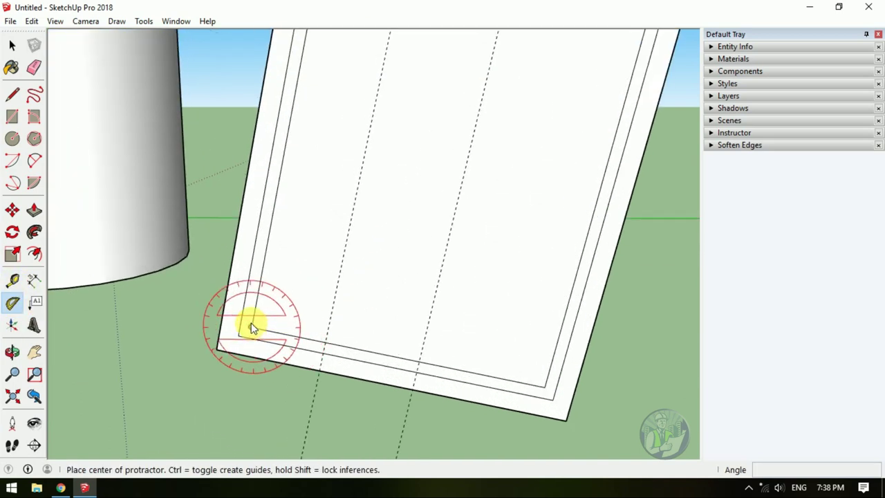
click(251, 327)
click(319, 348)
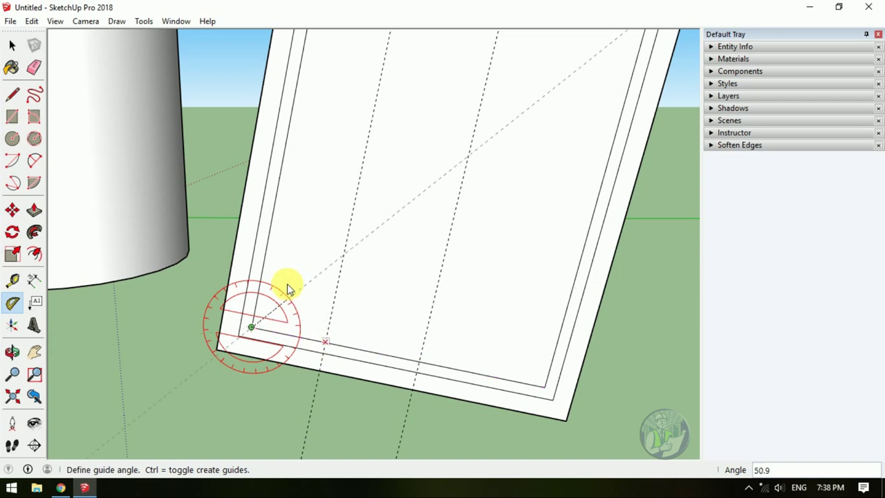
click(265, 256)
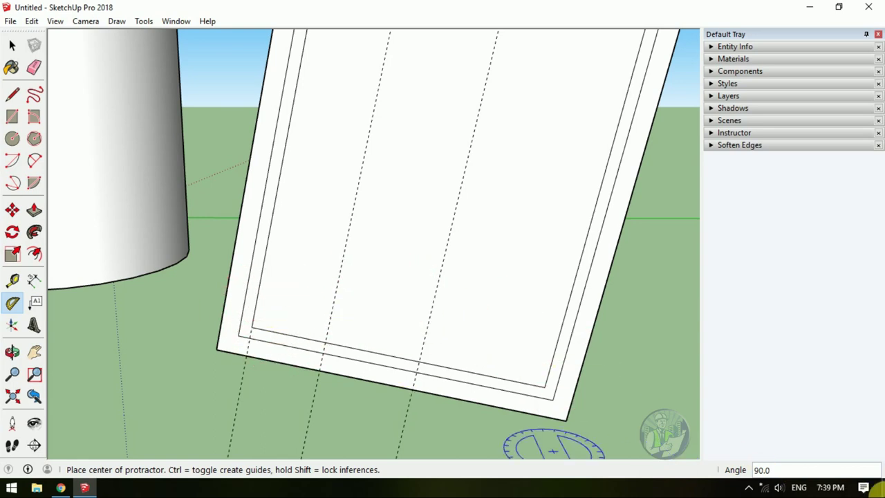
- Place a screen text label reading 'civil engineering' in empty space beside the box
click(37, 305)
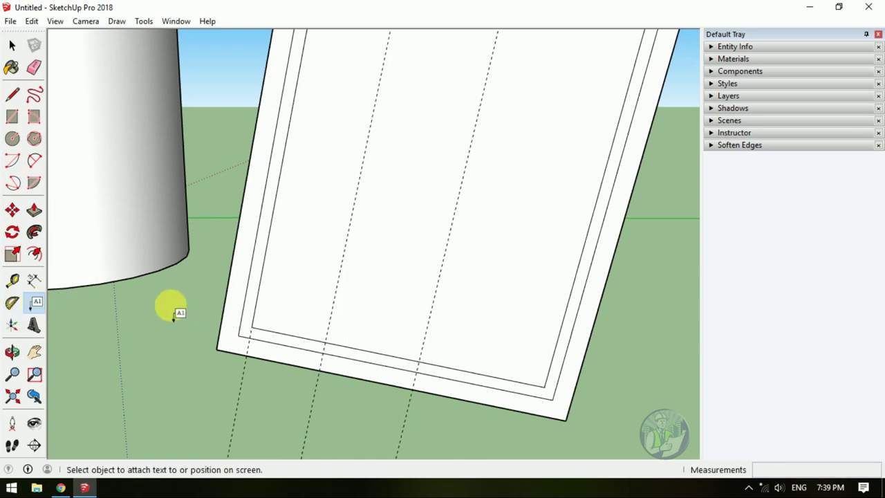
scroll(168, 306, down, 10)
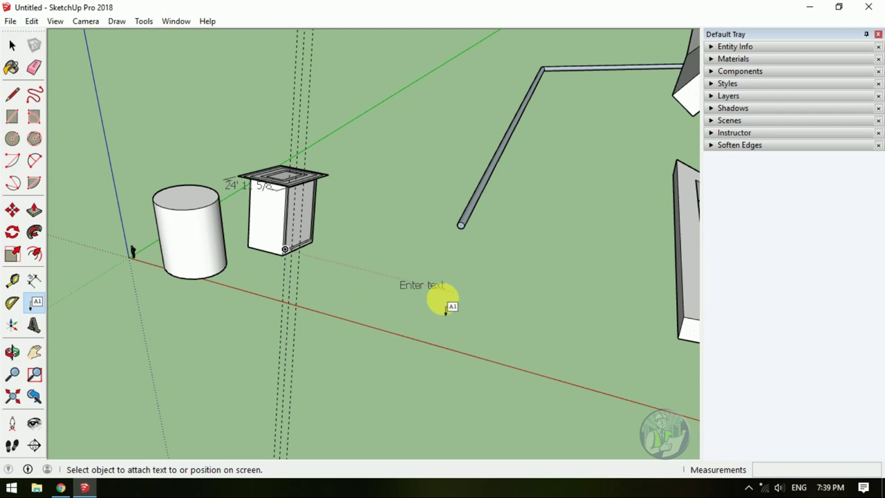
scroll(436, 298, up, 3)
scroll(472, 309, up, 5)
scroll(473, 309, down, 3)
scroll(450, 291, down, 5)
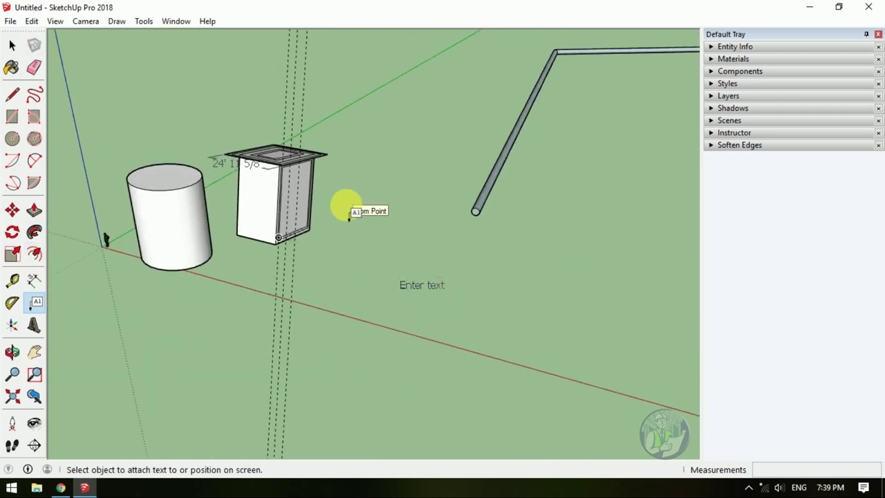
click(36, 306)
click(399, 236)
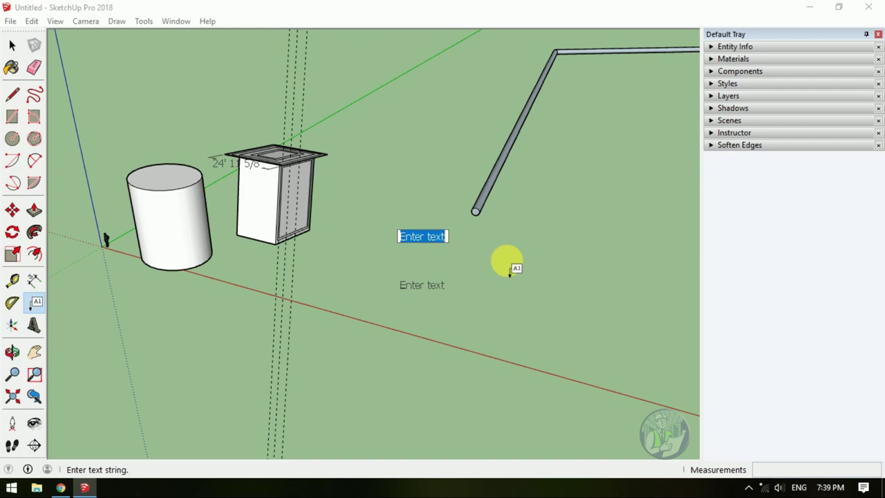
text(civil engineering)
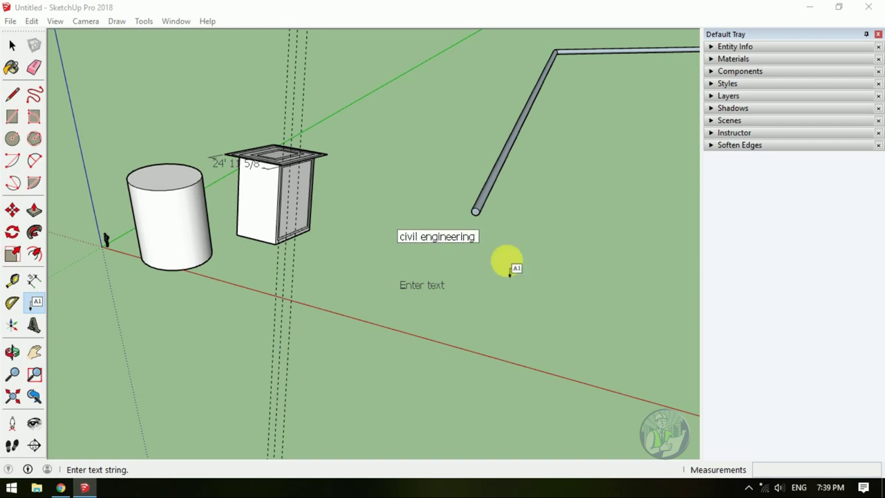
key(Return)
click(511, 274)
scroll(477, 249, up, 3)
scroll(479, 247, up, 3)
scroll(583, 243, down, 2)
scroll(392, 262, down, 3)
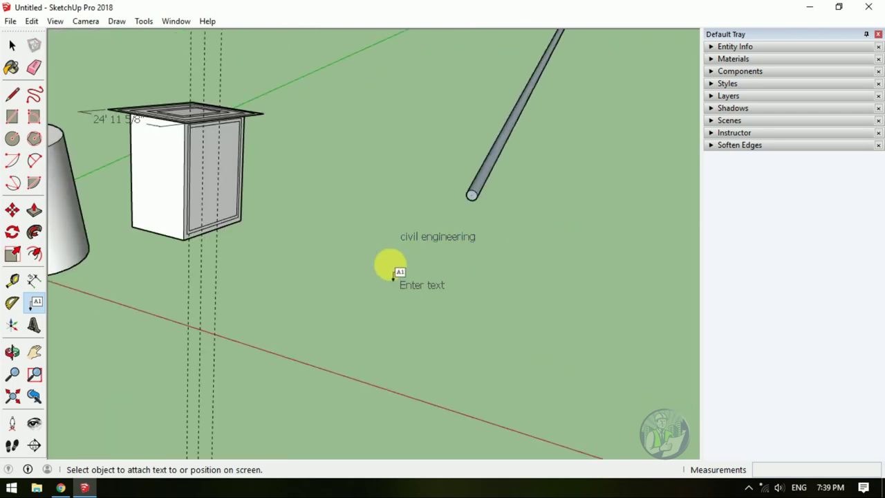
scroll(464, 211, down, 3)
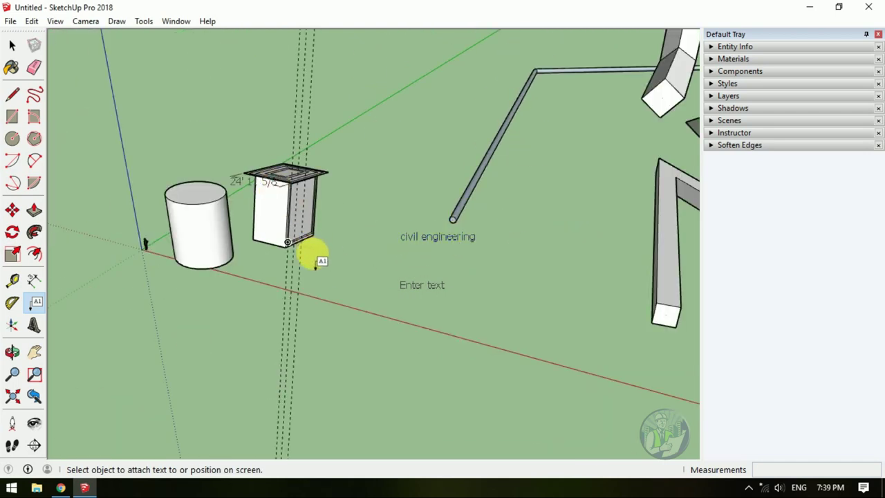
- Move the axes origin to the box's bottom corner, aligning red and green axes with its edges
click(21, 327)
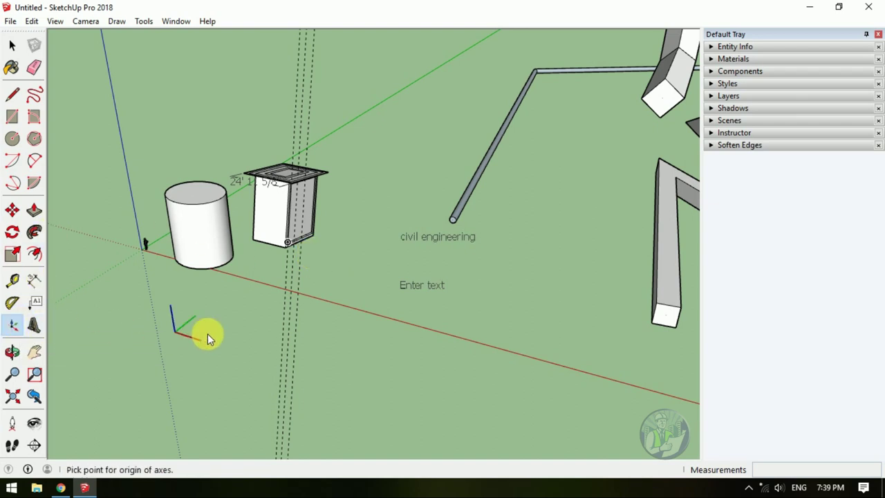
scroll(155, 249, up, 2)
scroll(118, 242, up, 3)
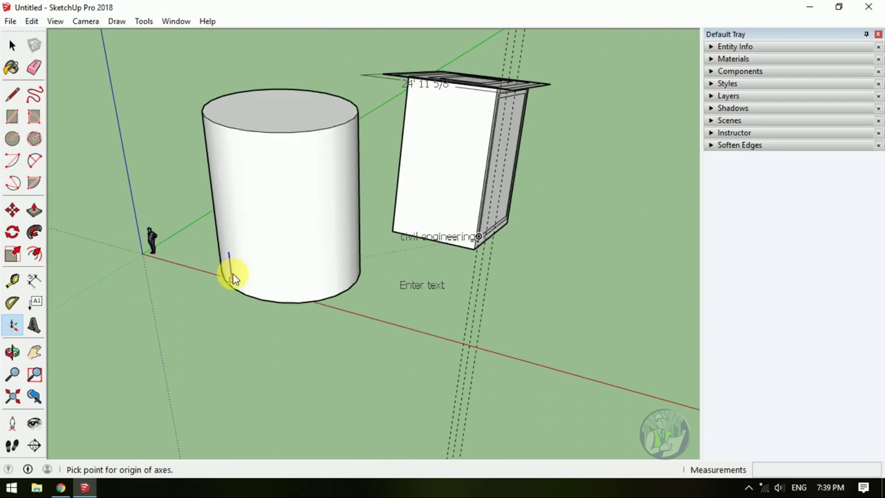
scroll(233, 278, up, 1)
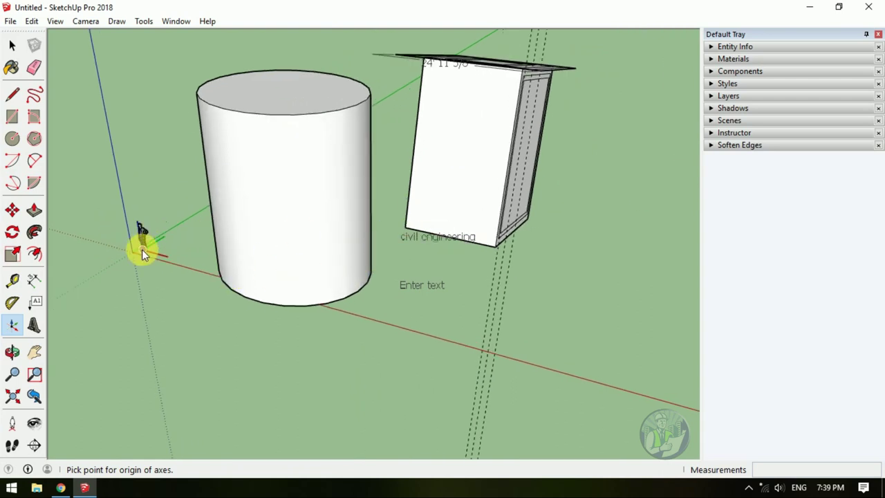
click(406, 228)
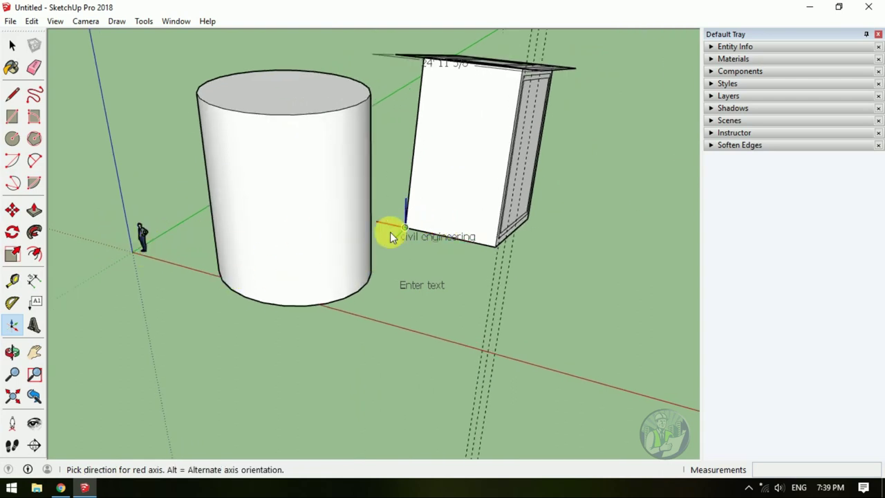
scroll(394, 208, up, 4)
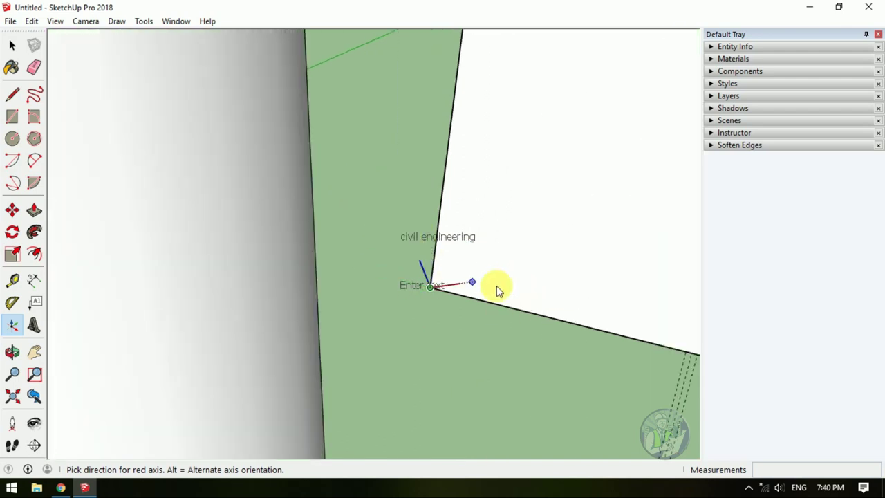
click(522, 311)
scroll(373, 272, down, 3)
scroll(372, 272, down, 2)
scroll(363, 275, up, 2)
scroll(360, 280, up, 4)
mouse_move(369, 286)
middle_down()
mouse_move(731, 395)
mouse_move(303, 231)
middle_up()
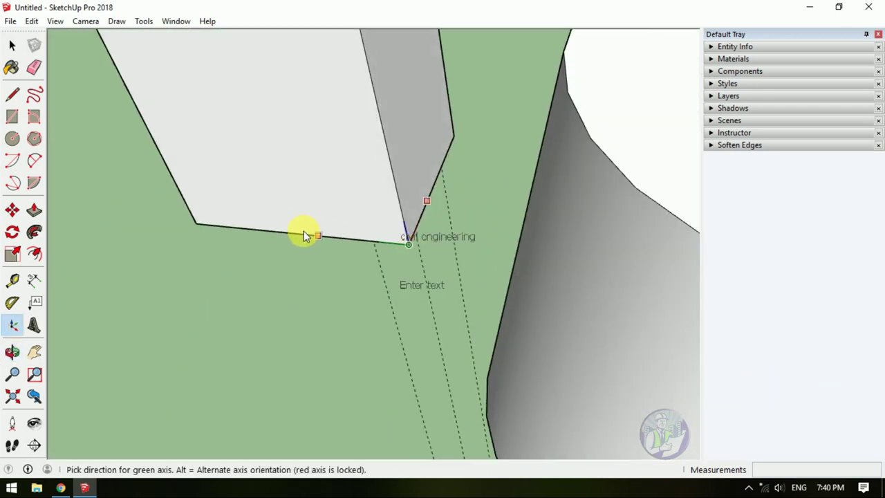
click(277, 230)
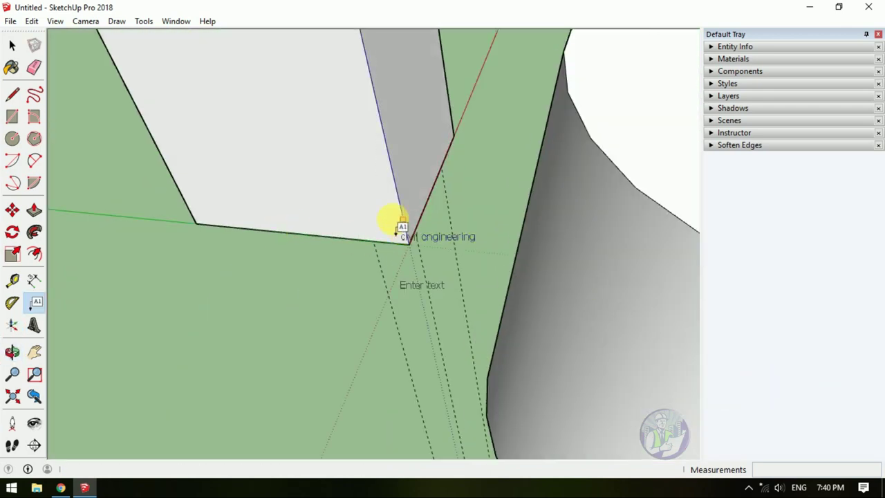
scroll(346, 231, down, 3)
scroll(366, 233, down, 2)
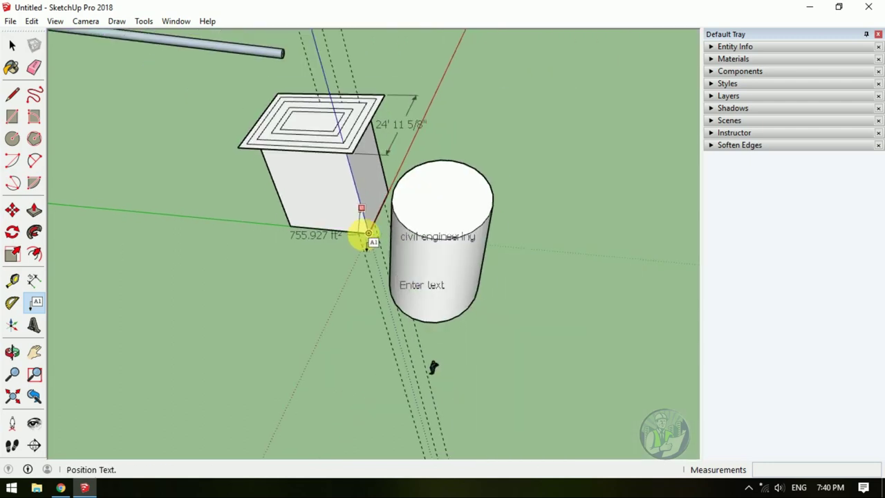
scroll(392, 237, down, 2)
scroll(426, 271, down, 2)
middle_drag(427, 270, 301, 277)
scroll(290, 260, up, 2)
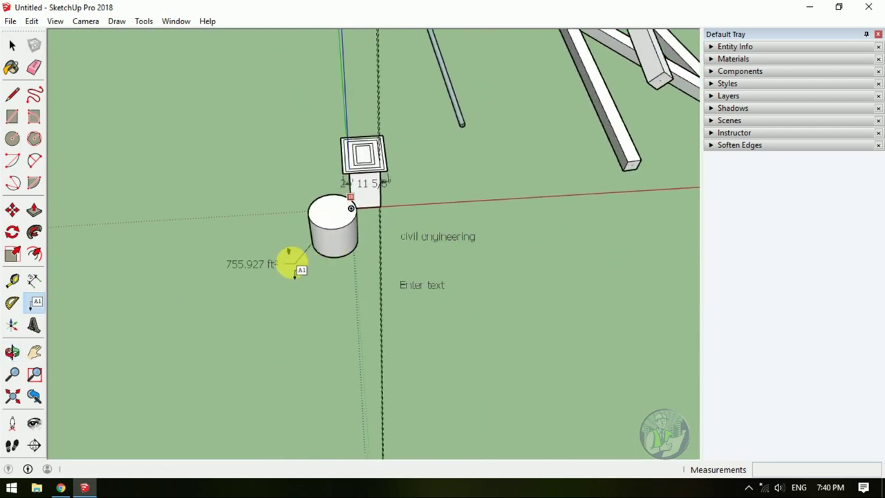
scroll(285, 242, up, 3)
scroll(279, 211, up, 3)
scroll(256, 232, down, 1)
scroll(241, 215, down, 2)
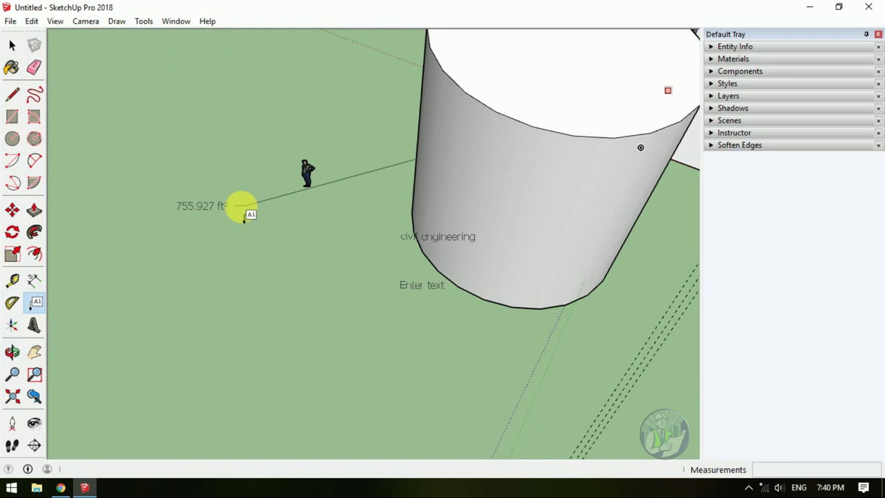
scroll(252, 205, down, 3)
scroll(463, 183, up, 1)
scroll(453, 161, up, 1)
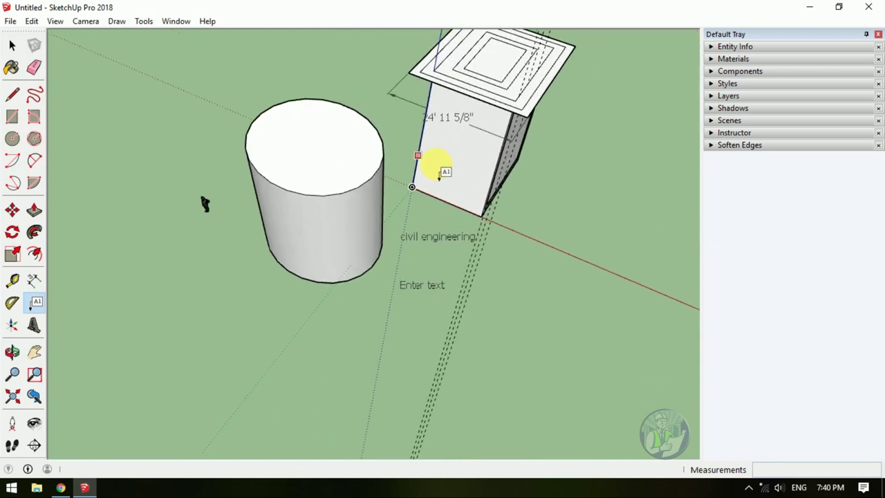
click(417, 155)
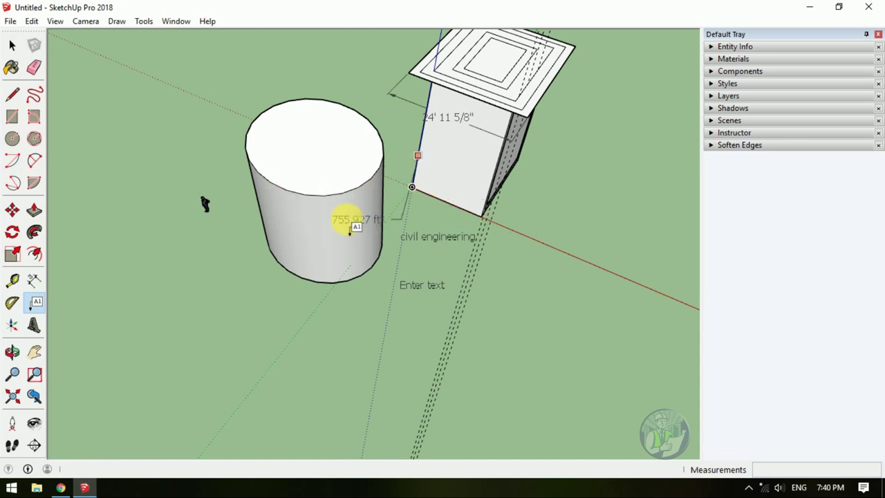
click(173, 308)
drag(173, 308, 237, 293)
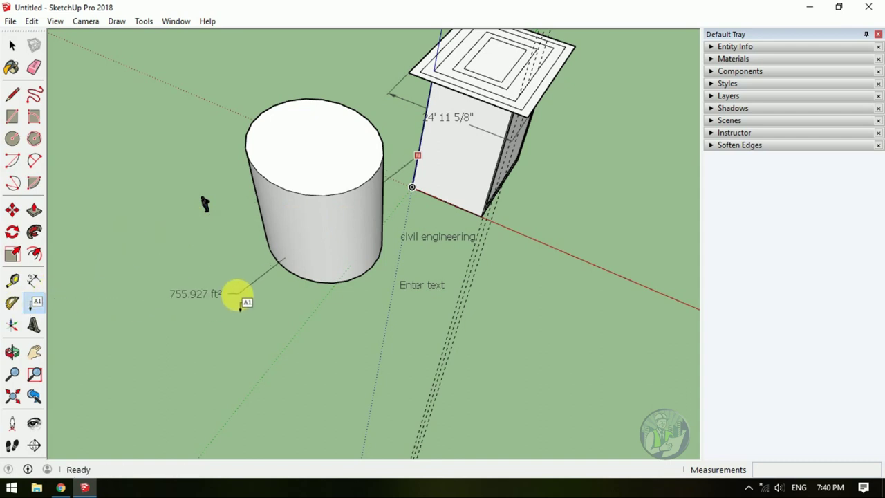
key(ctrl+z)
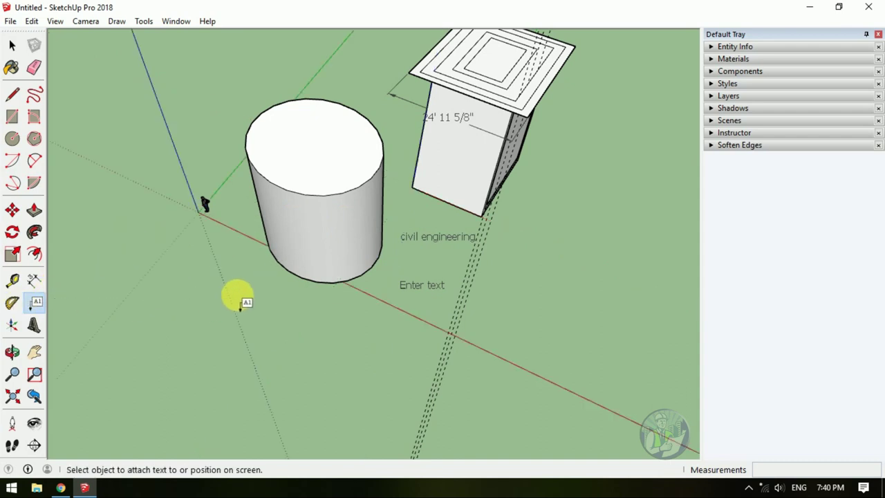
scroll(300, 318, down, 2)
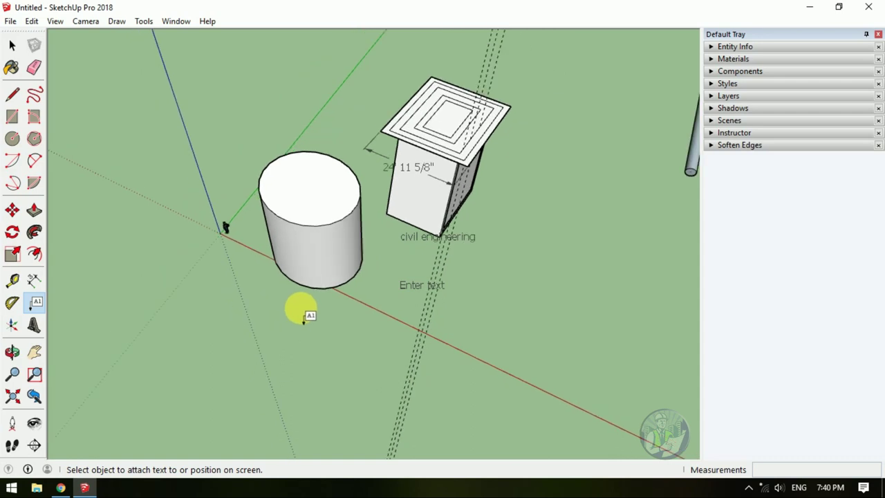
middle_drag(211, 322, 187, 241)
scroll(182, 256, up, 3)
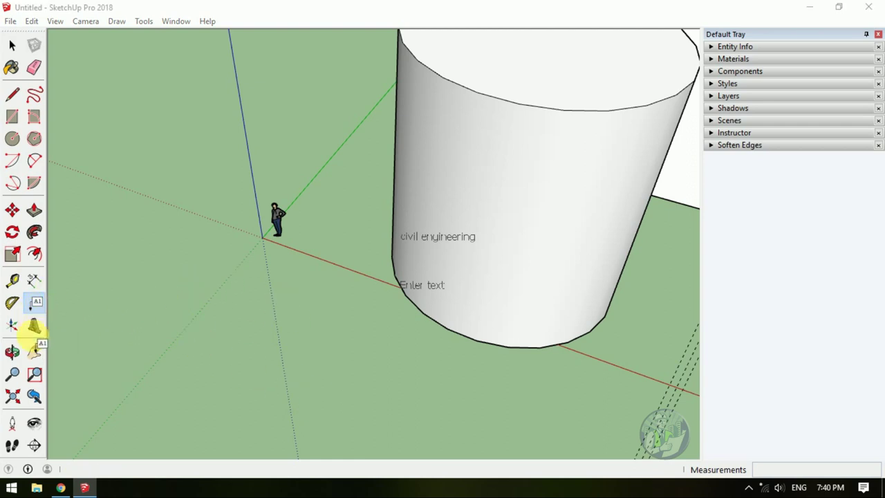
- Start 3D Text and enter the text DHIRAN
key(space)
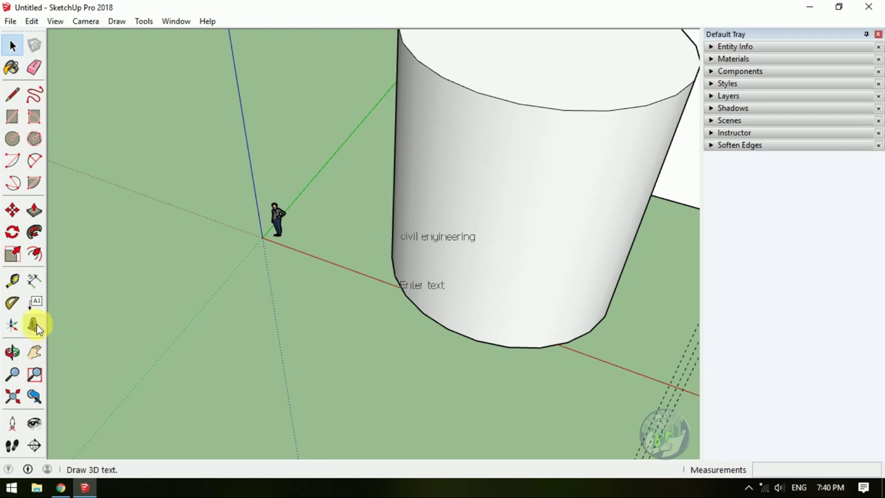
click(35, 326)
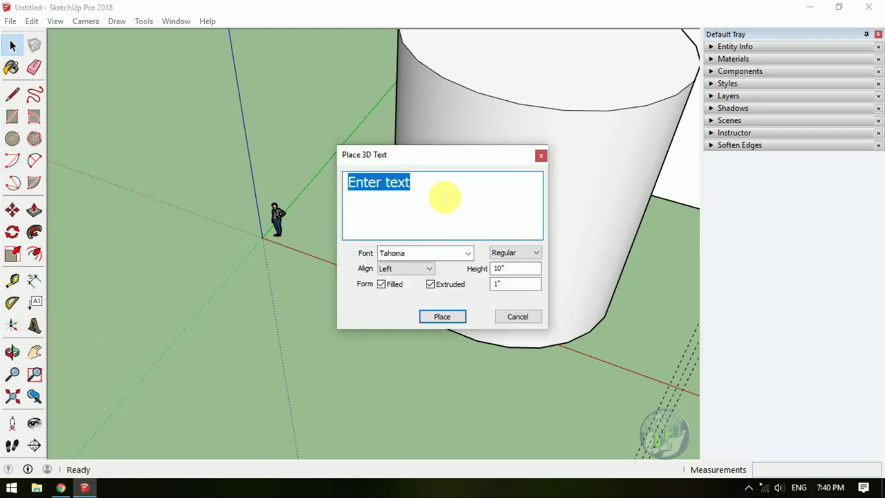
text(dhirean)
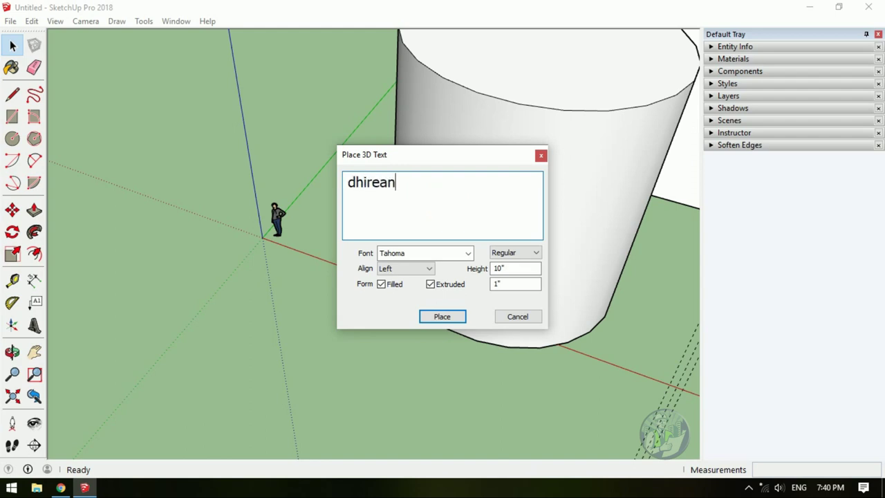
click(434, 253)
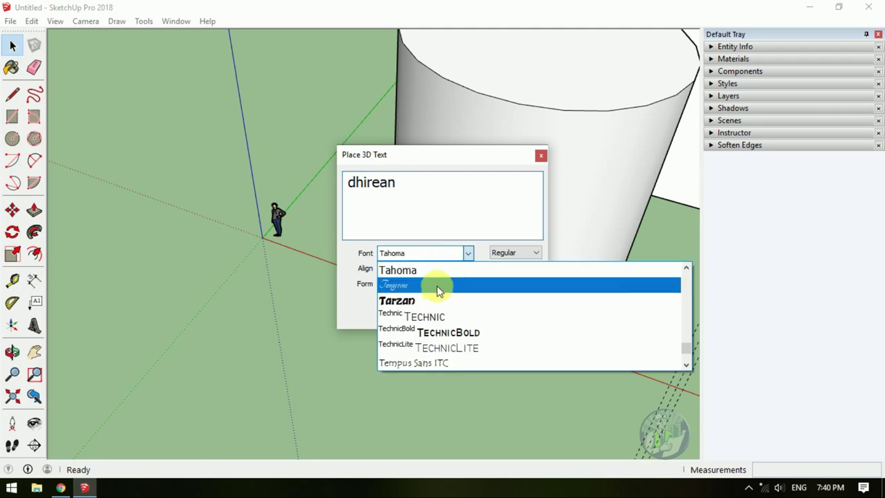
click(438, 300)
drag(420, 202, 308, 193)
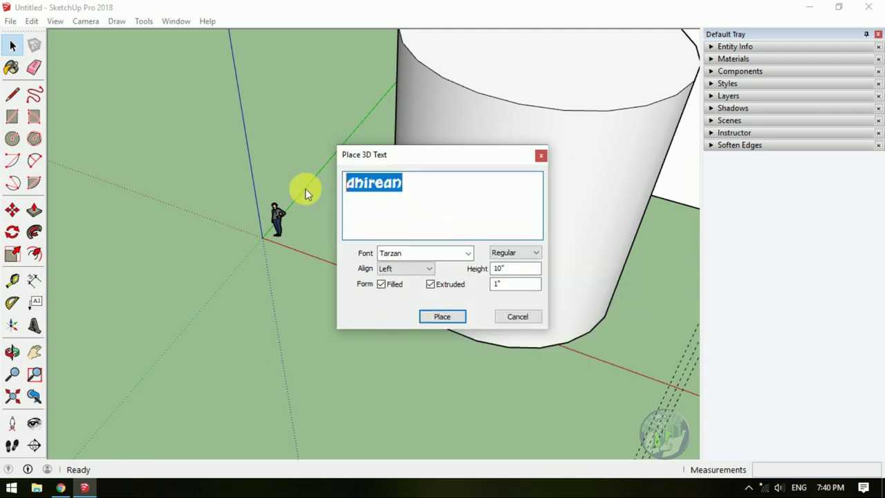
text(DHIR)
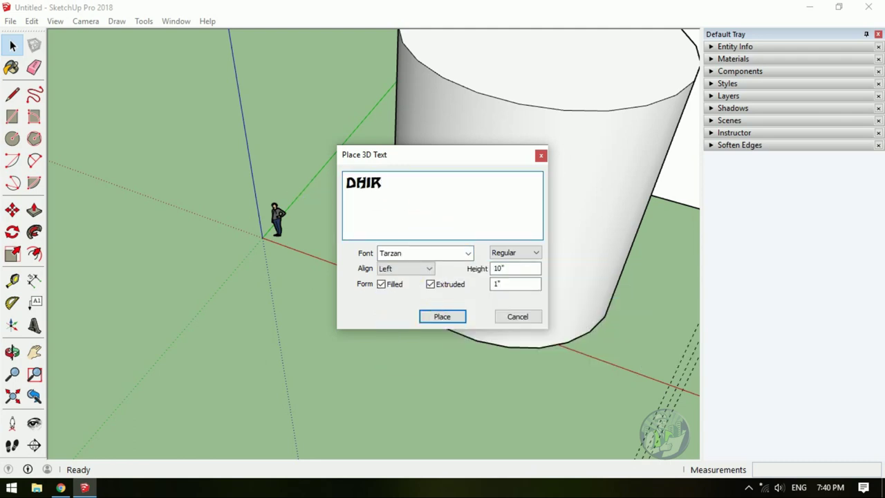
- Set the font to Dhiran, keeping 10" height and 1" extrusion, and create the text for placement
click(413, 253)
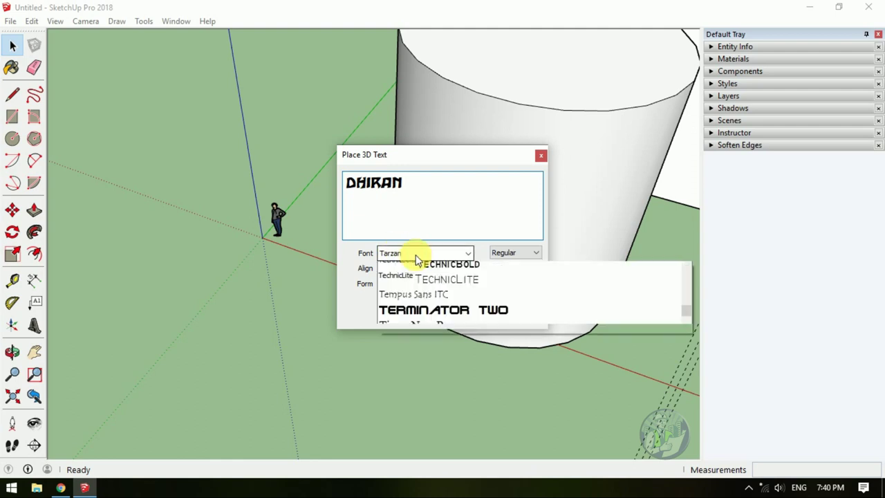
click(416, 254)
text(Dhiran)
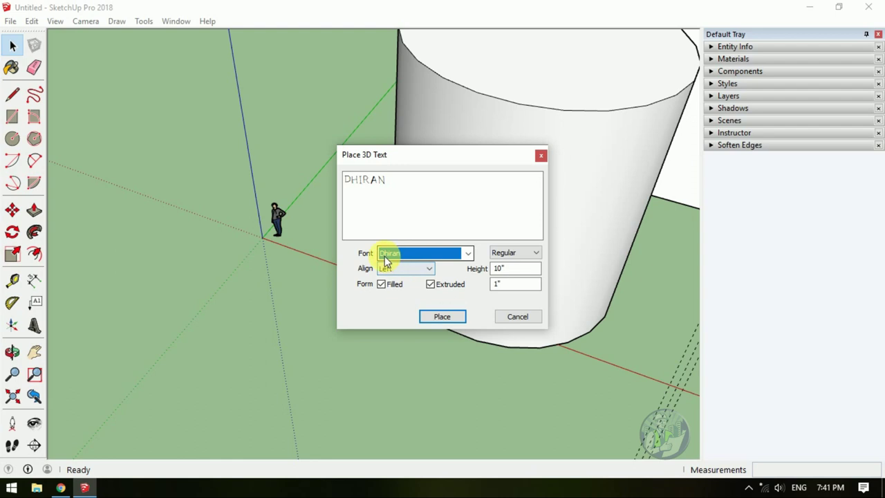
click(466, 254)
click(464, 253)
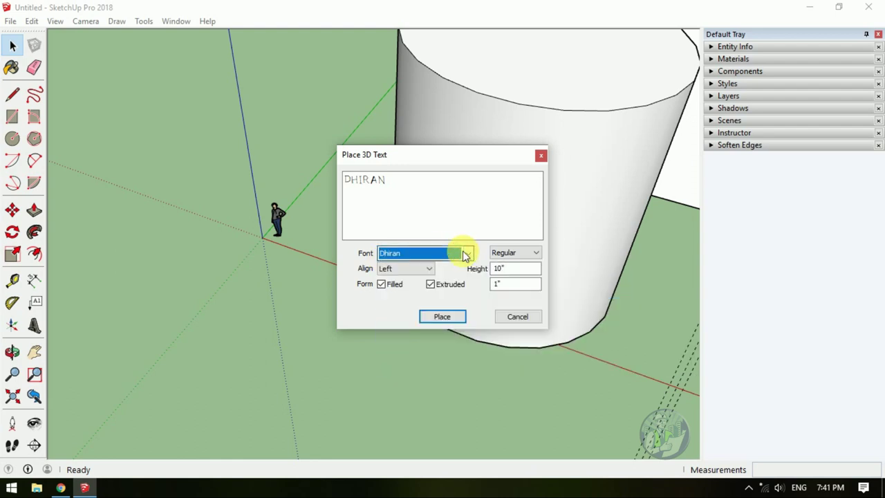
click(404, 184)
drag(404, 184, 349, 181)
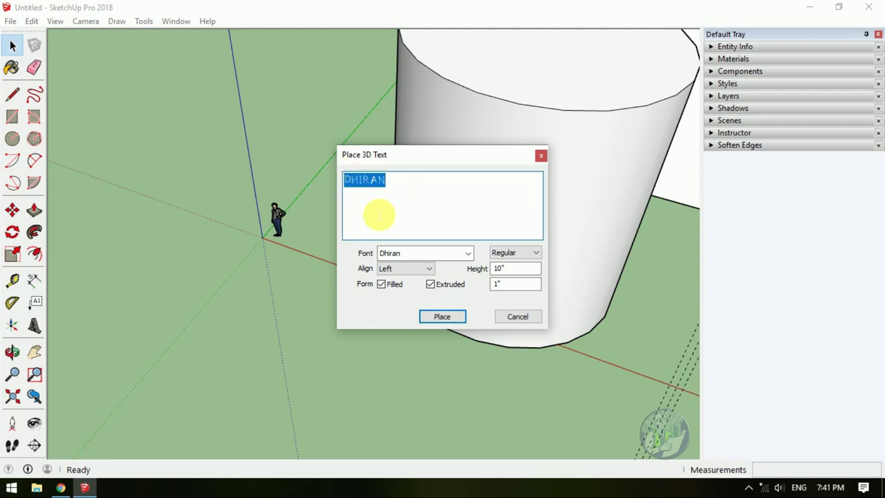
click(439, 318)
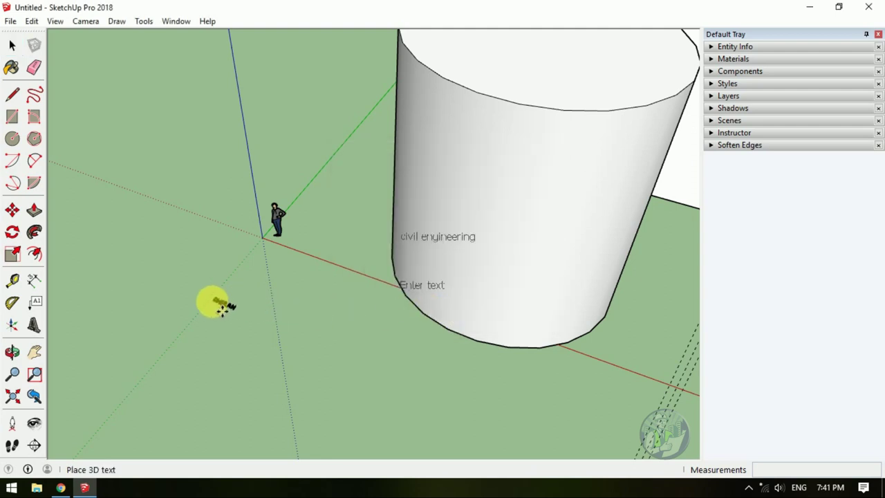
- Zoom in and set the extruded DHIRAN 3D text down flat on the ground
scroll(239, 328, up, 2)
scroll(215, 305, up, 2)
scroll(212, 310, up, 2)
scroll(277, 339, up, 3)
scroll(338, 355, down, 2)
scroll(352, 353, up, 2)
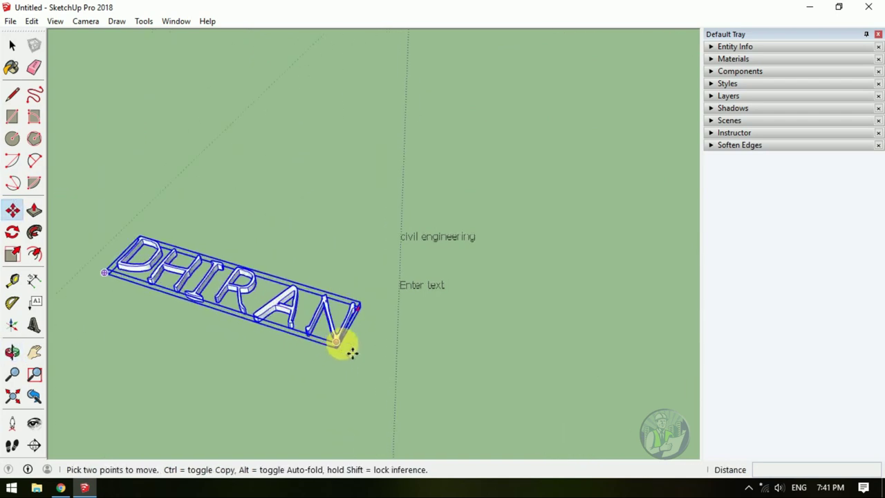
scroll(207, 297, up, 2)
middle_drag(174, 283, 184, 287)
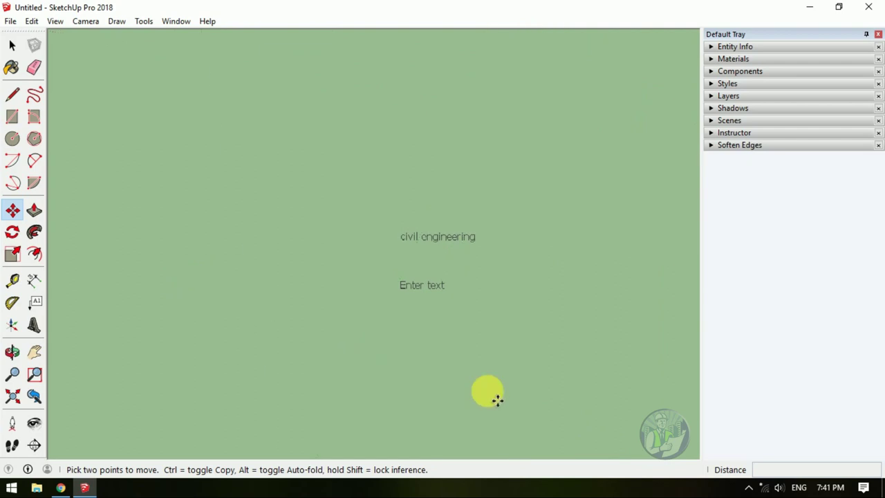
click(424, 369)
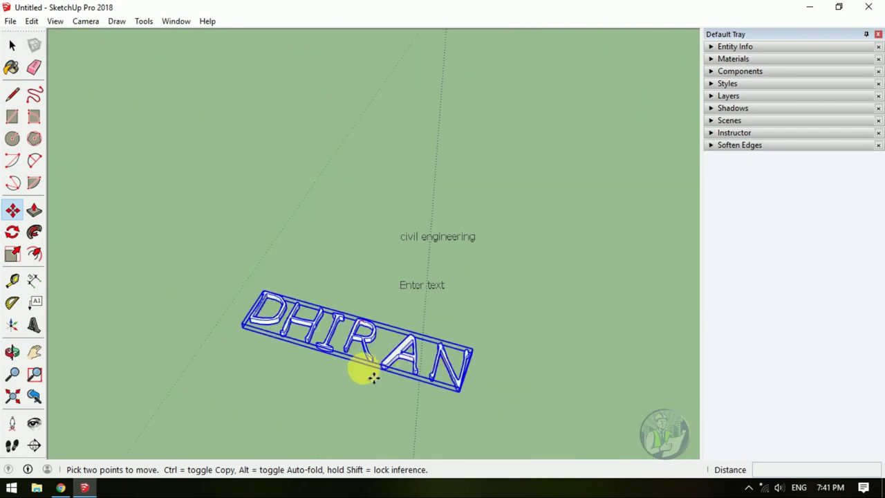
- Inspect the placed text, finish the civil engineering label, and remove the empty Enter text label
mouse_move(417, 385)
middle_down()
mouse_move(307, 292)
mouse_move(316, 368)
middle_up()
mouse_move(408, 356)
middle_down()
mouse_move(368, 353)
mouse_move(362, 365)
middle_up()
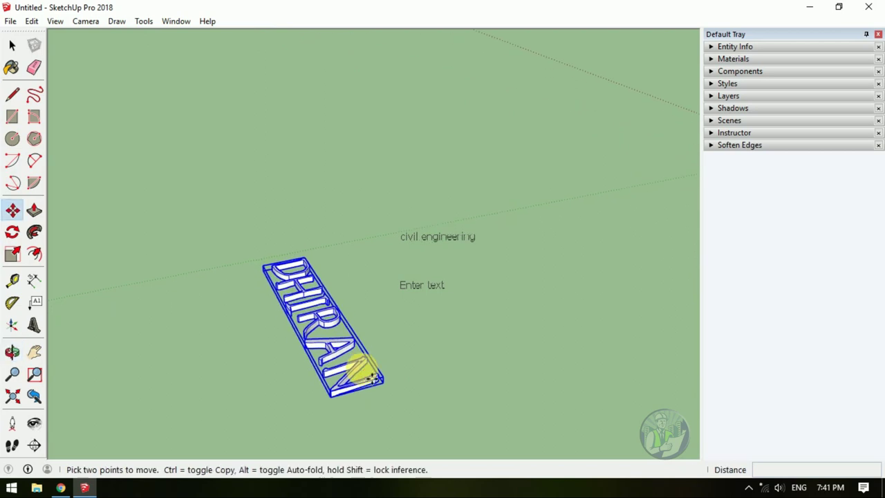
key(space)
double_click(432, 238)
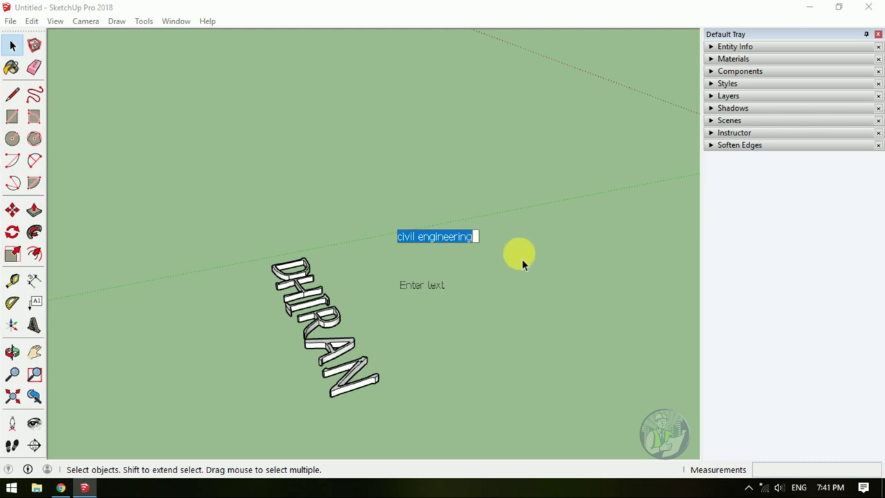
click(379, 205)
click(393, 264)
- Select the DHIRAN text group from a flatter view with the origin visible
middle_drag(365, 324, 450, 293)
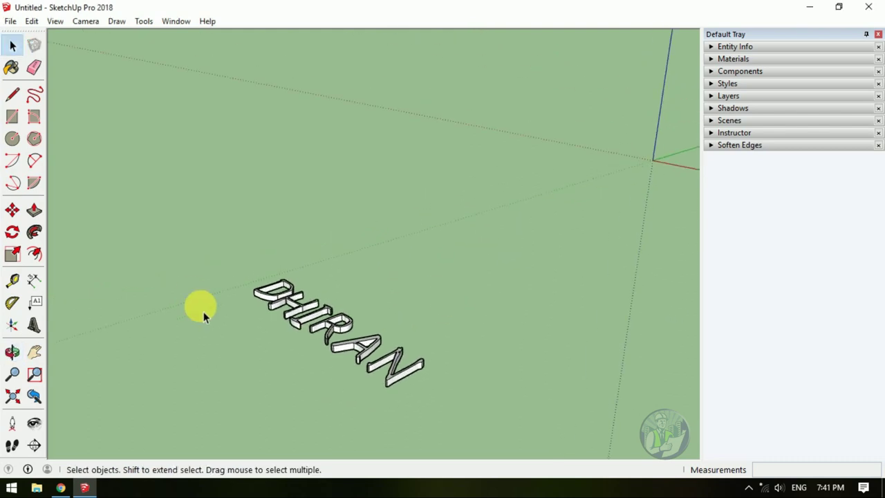
scroll(356, 336, up, 2)
scroll(357, 345, up, 5)
scroll(276, 357, down, 2)
scroll(435, 341, down, 5)
scroll(381, 367, up, 2)
scroll(383, 363, up, 2)
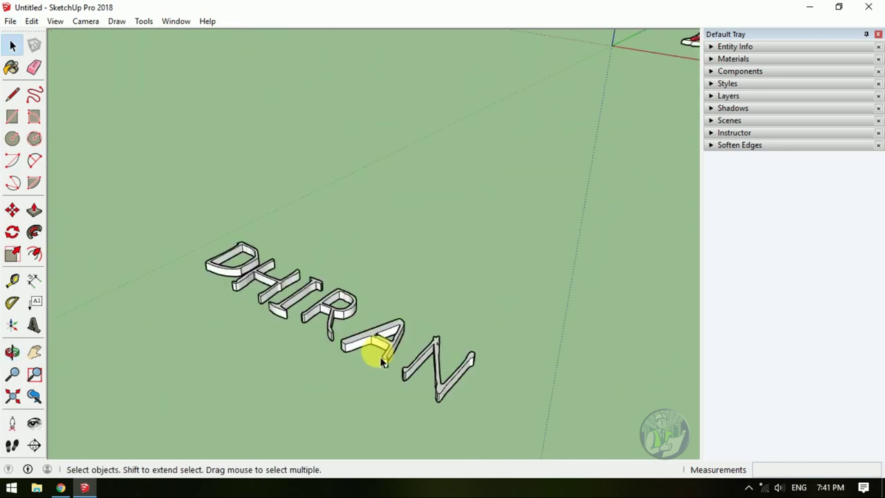
middle_drag(382, 363, 388, 363)
click(316, 327)
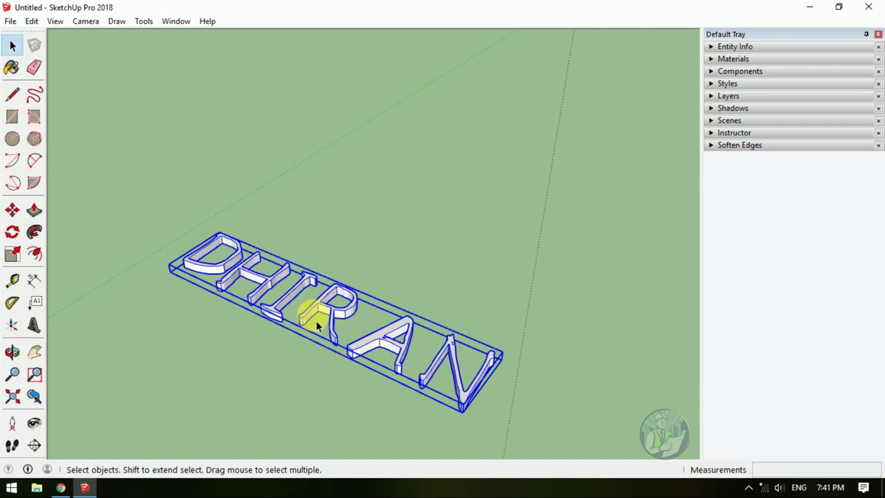
- Orbit around the DHIRAN text and back toward the cylinder and box
mouse_move(237, 267)
middle_down()
mouse_move(543, 461)
mouse_move(367, 253)
mouse_move(193, 302)
middle_up()
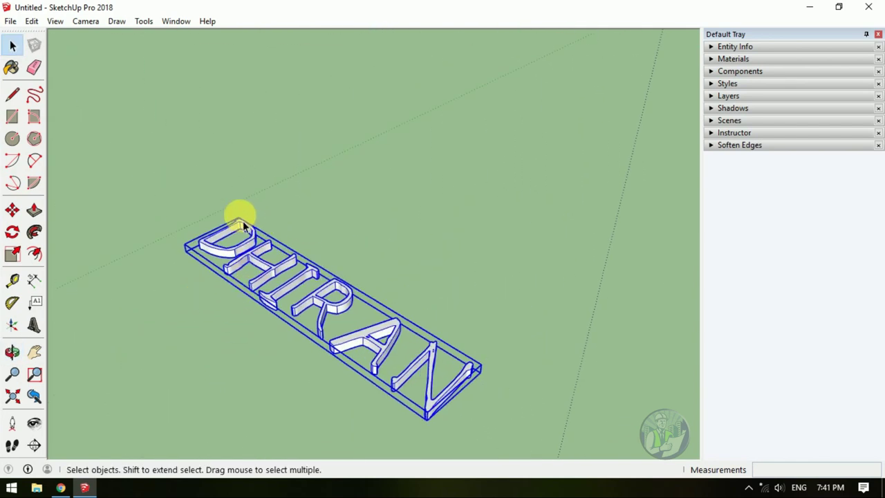
scroll(256, 249, down, 2)
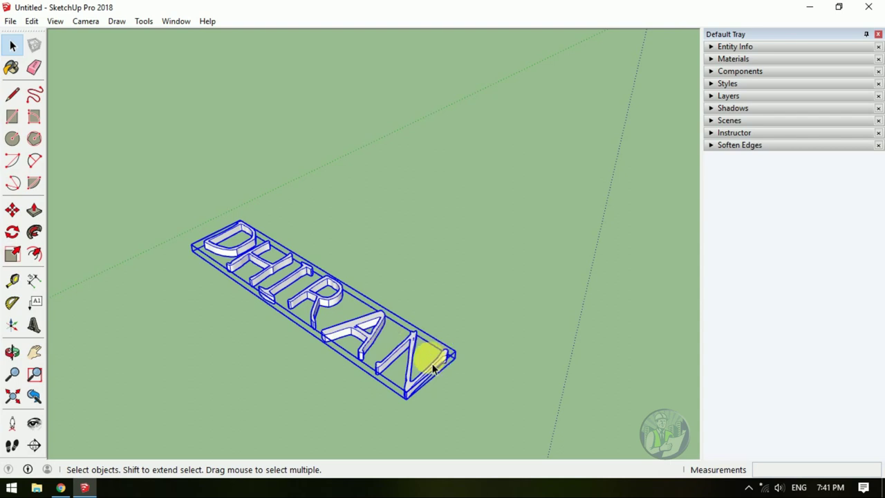
mouse_move(303, 226)
middle_down()
mouse_move(237, 202)
mouse_move(563, 290)
mouse_move(362, 132)
mouse_move(346, 198)
mouse_move(459, 251)
mouse_move(399, 207)
middle_up()
scroll(399, 207, down, 3)
mouse_move(458, 214)
middle_down()
mouse_move(459, 306)
mouse_move(459, 184)
mouse_move(505, 192)
mouse_move(375, 157)
middle_up()
scroll(504, 193, up, 3)
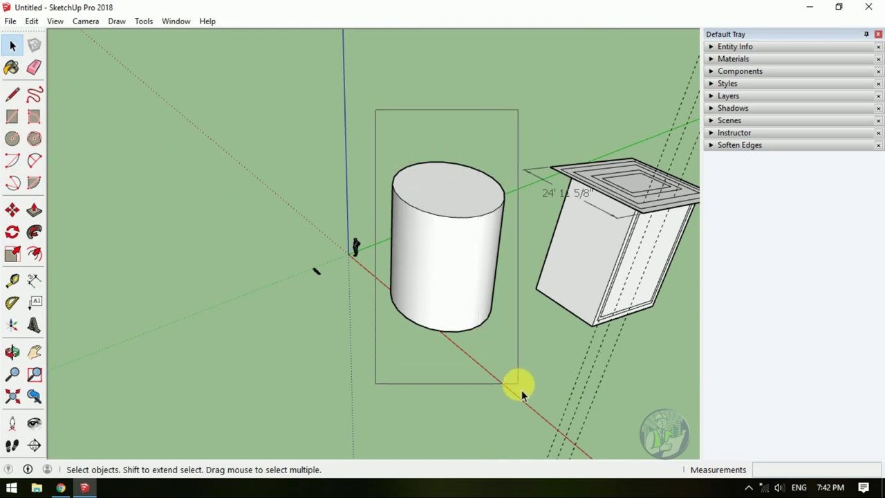
- Window-select the cylinder and make it its own group
drag(393, 166, 519, 381)
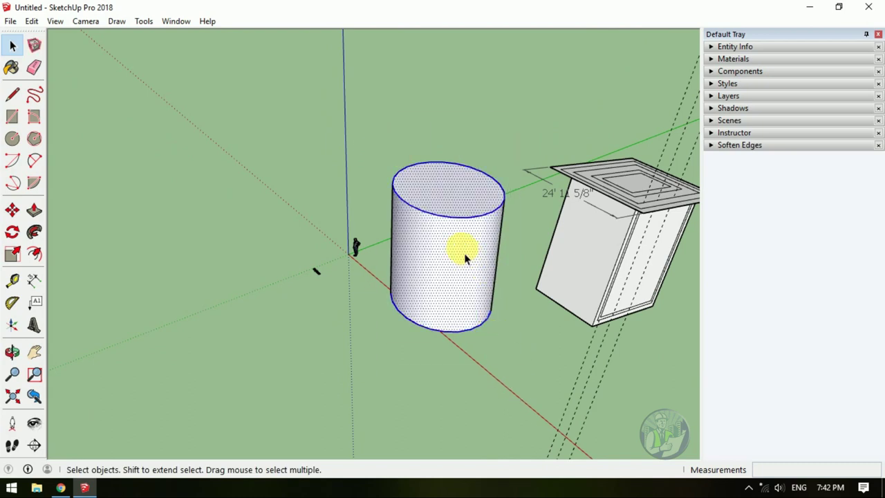
click(414, 164)
drag(361, 115, 515, 392)
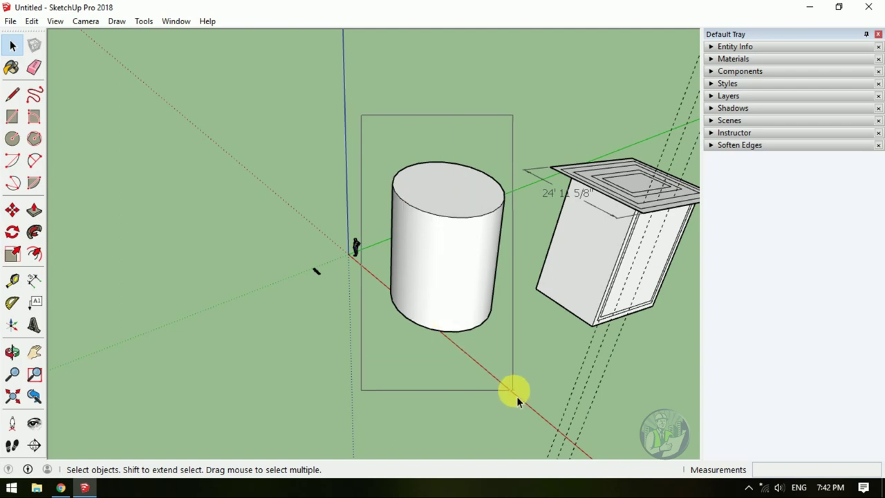
right_click(459, 257)
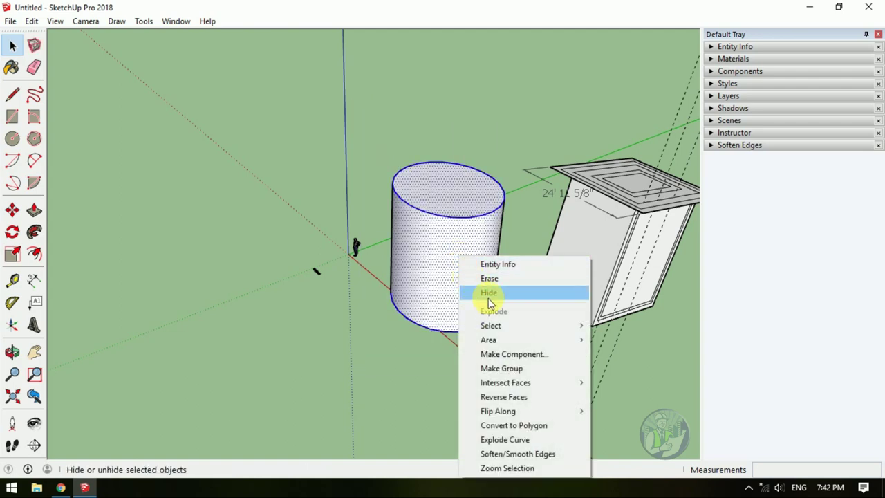
click(515, 369)
click(507, 369)
click(433, 210)
- Group the cylinder and box together into one shared group and select it
scroll(596, 362, down, 2)
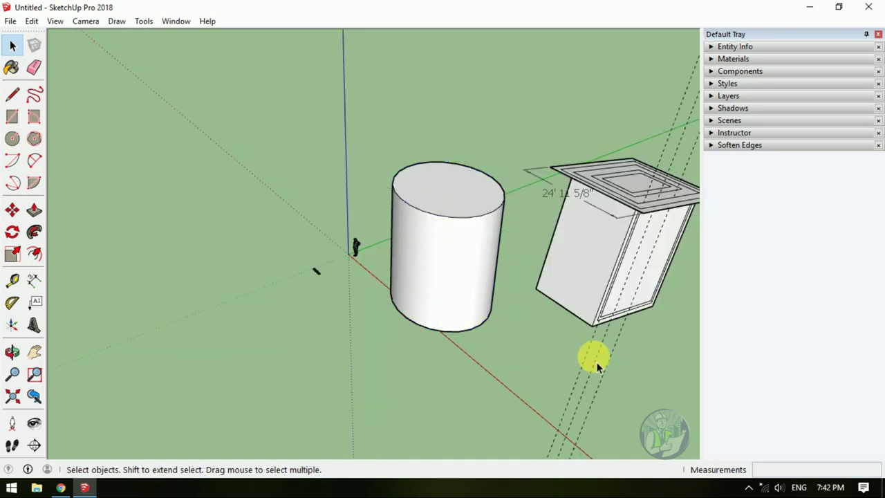
scroll(253, 236, down, 2)
scroll(340, 305, up, 2)
middle_drag(340, 306, 363, 158)
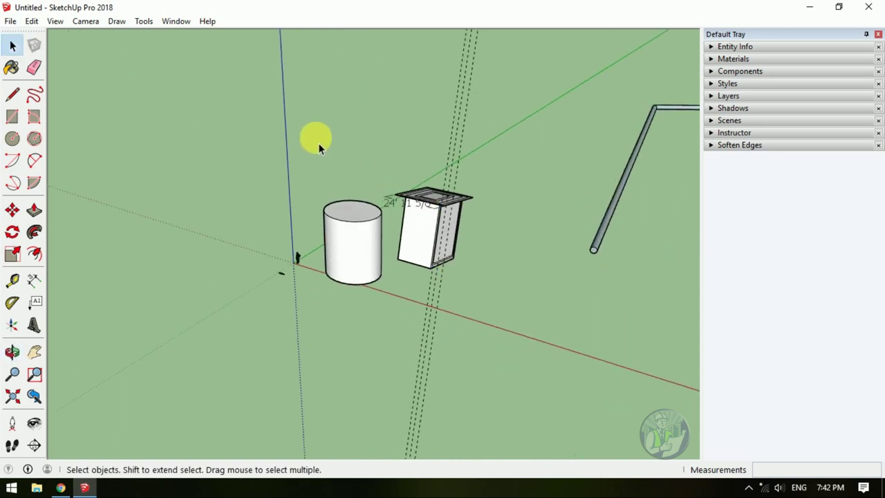
drag(318, 143, 493, 351)
right_click(426, 216)
click(466, 340)
click(466, 318)
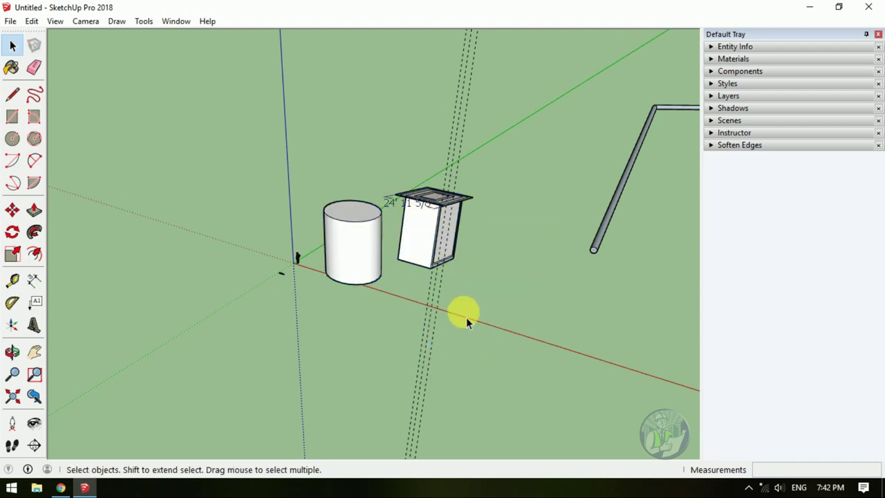
click(349, 238)
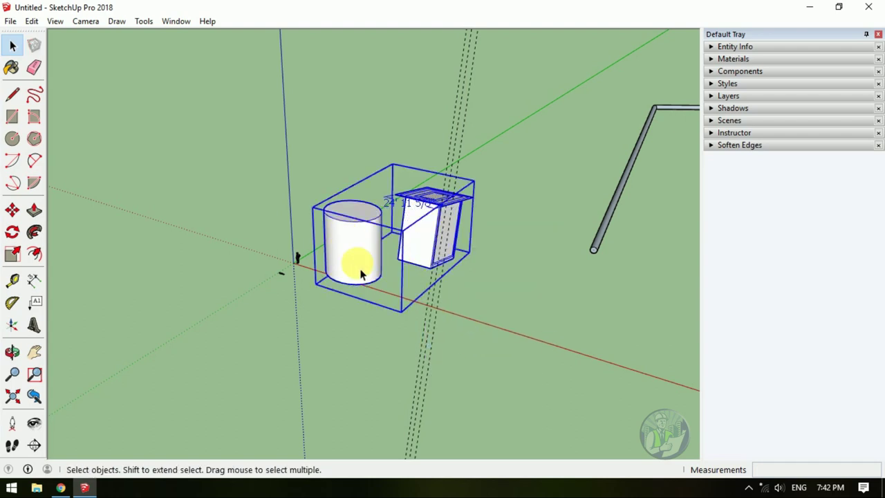
- Move the cylinder-and-box group farther out along the green axis
key(m)
click(362, 271)
click(415, 144)
mouse_move(427, 182)
middle_down()
mouse_move(447, 231)
mouse_move(442, 212)
middle_up()
key(ctrl+t)
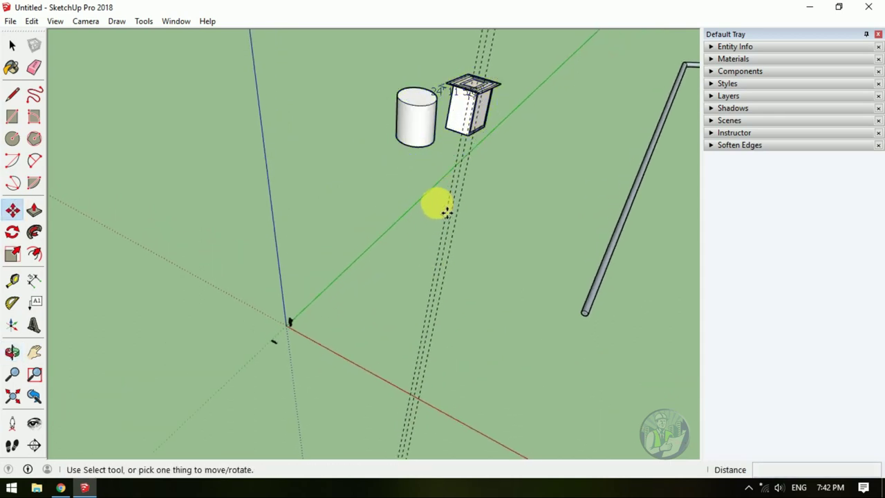
key(space)
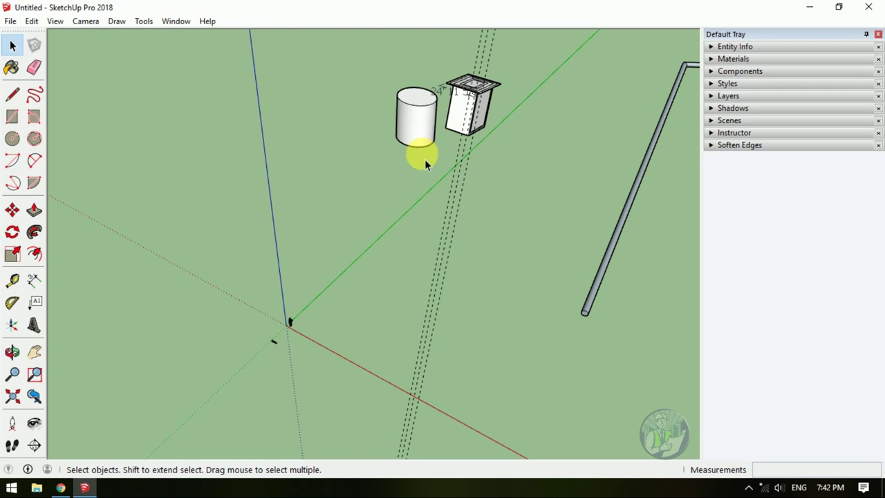
- Zoom to the DHIRAN text and window-select it for its context menu
scroll(249, 247, up, 2)
scroll(207, 259, up, 2)
scroll(210, 265, up, 2)
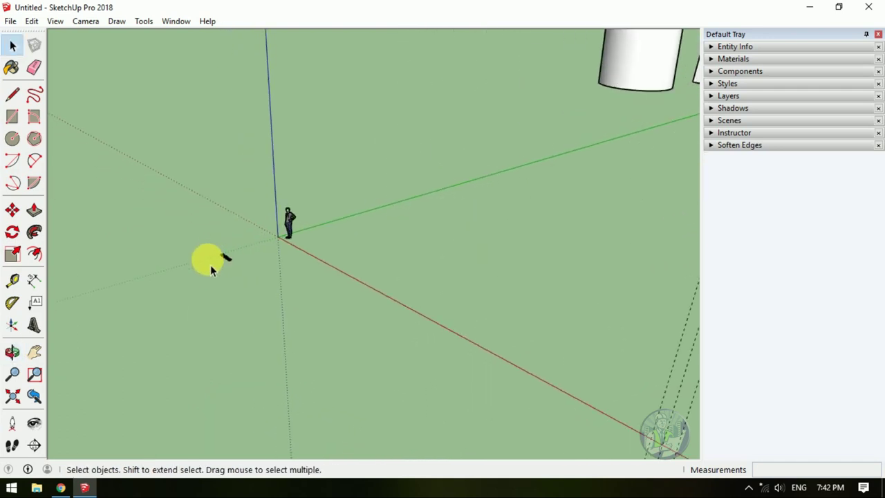
scroll(210, 265, up, 2)
scroll(233, 257, up, 2)
scroll(228, 257, up, 3)
scroll(192, 247, up, 2)
middle_drag(194, 242, 311, 310)
scroll(245, 307, down, 4)
scroll(229, 292, up, 5)
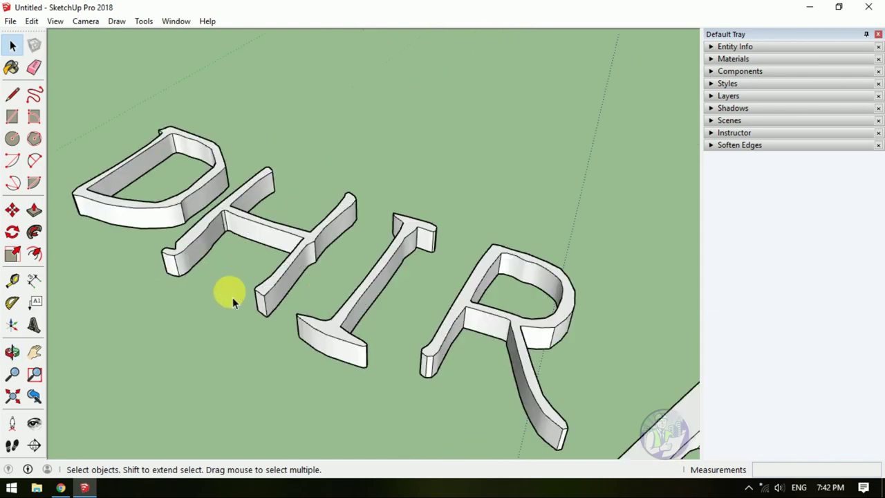
scroll(232, 300, down, 4)
drag(158, 208, 505, 443)
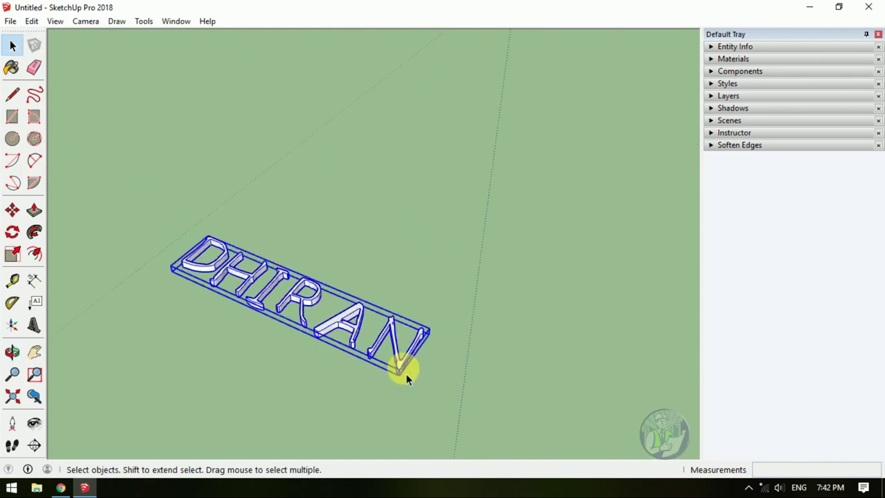
right_click(378, 349)
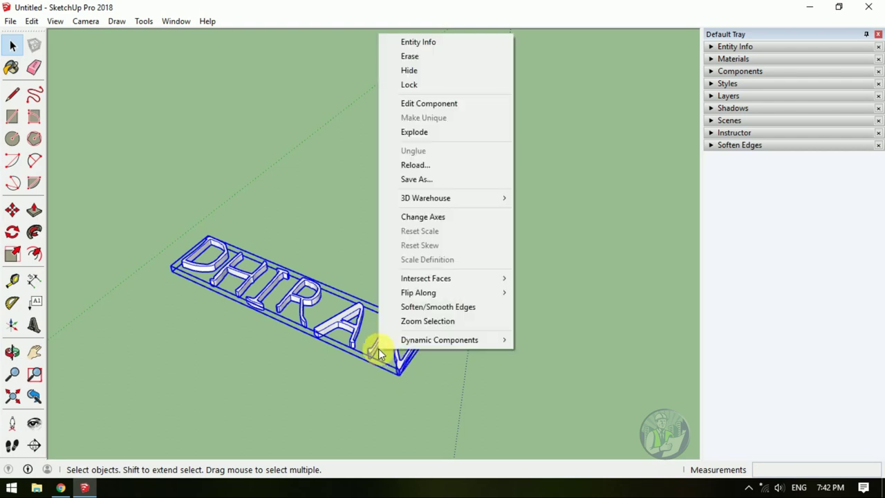
- Explode the DHIRAN text component and box-select its letters
click(430, 137)
scroll(403, 223, up, 5)
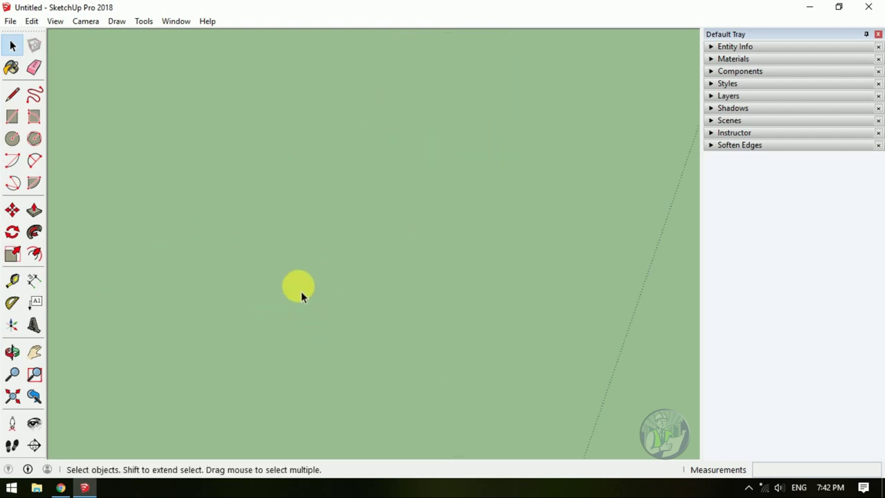
scroll(301, 291, down, 5)
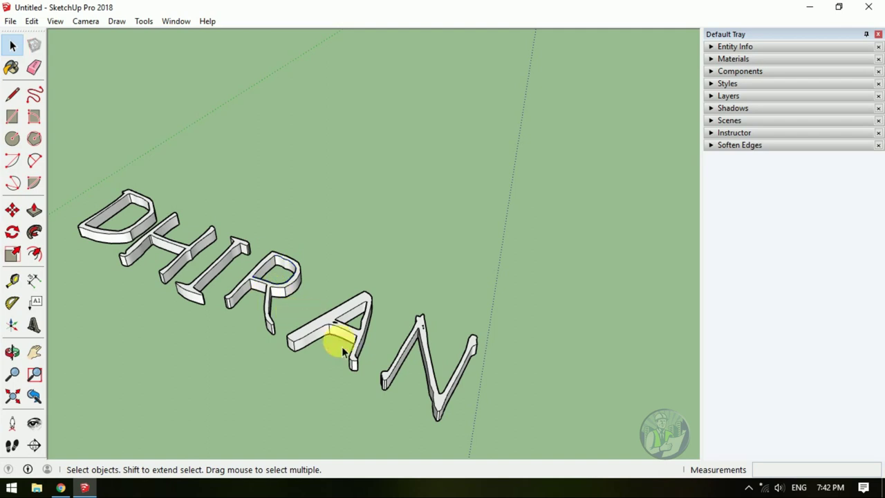
mouse_move(452, 367)
middle_down()
mouse_move(458, 334)
mouse_move(340, 320)
middle_up()
drag(196, 152, 476, 400)
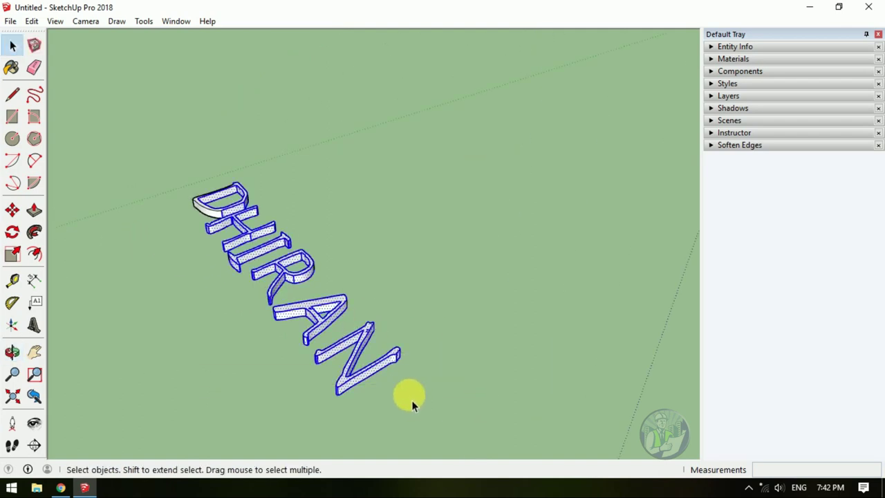
click(385, 370)
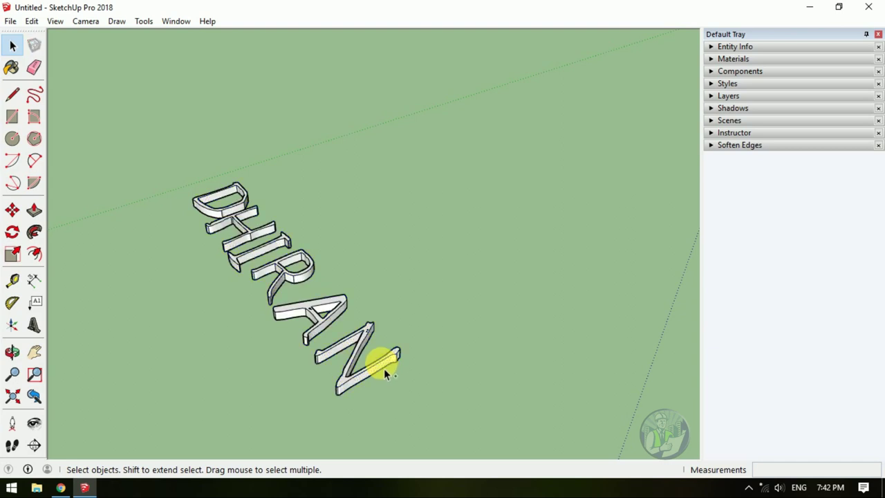
- Delete the DHIRAN letters inside the group, then undo to restore them
double_click(267, 265)
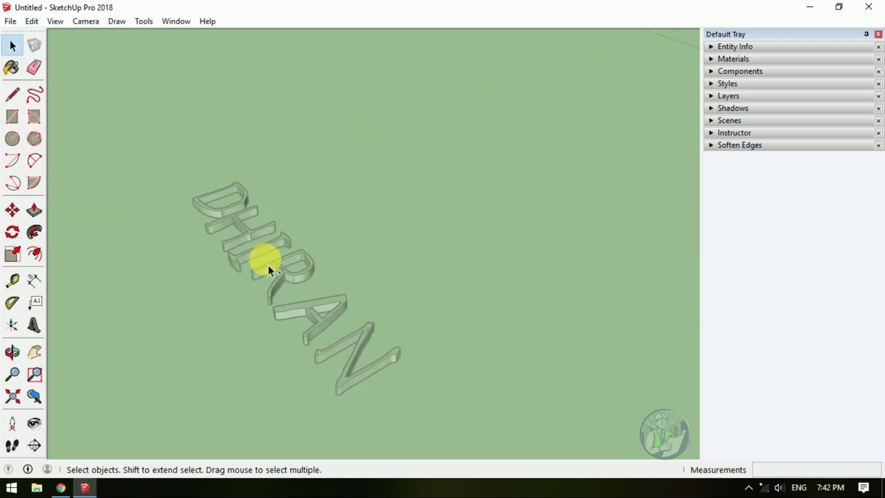
click(291, 272)
key(Delete)
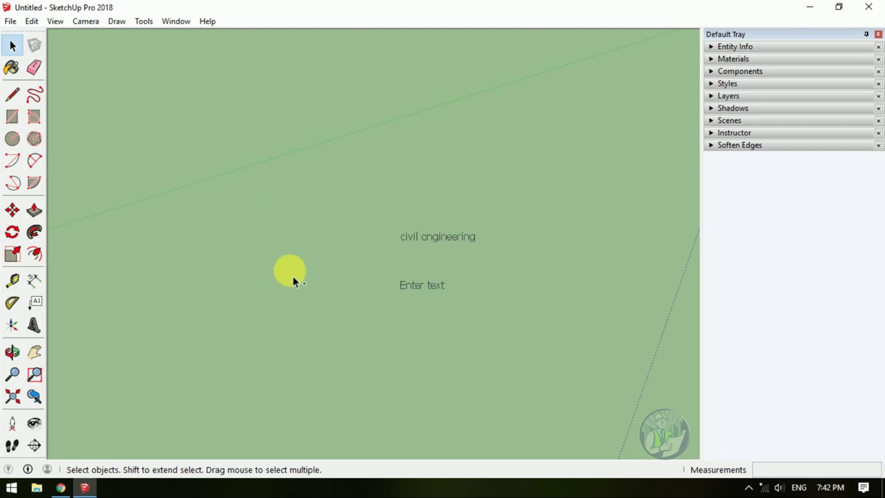
key(ctrl+z)
key(ctrl+z)
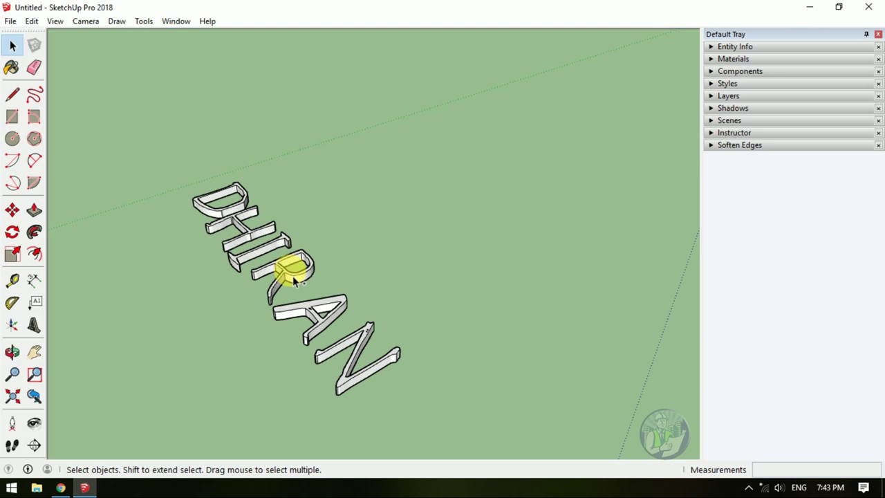
click(291, 272)
mouse_move(296, 291)
middle_down()
mouse_move(262, 263)
mouse_move(270, 279)
mouse_move(395, 312)
middle_up()
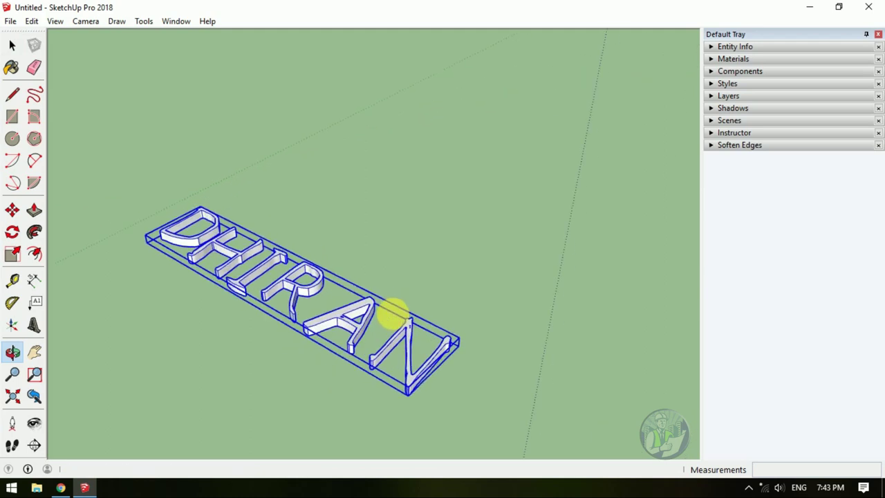
double_click(311, 296)
mouse_move(310, 296)
middle_down()
mouse_move(371, 379)
mouse_move(311, 312)
mouse_move(307, 356)
mouse_move(345, 349)
middle_up()
scroll(345, 345, up, 3)
scroll(341, 337, down, 3)
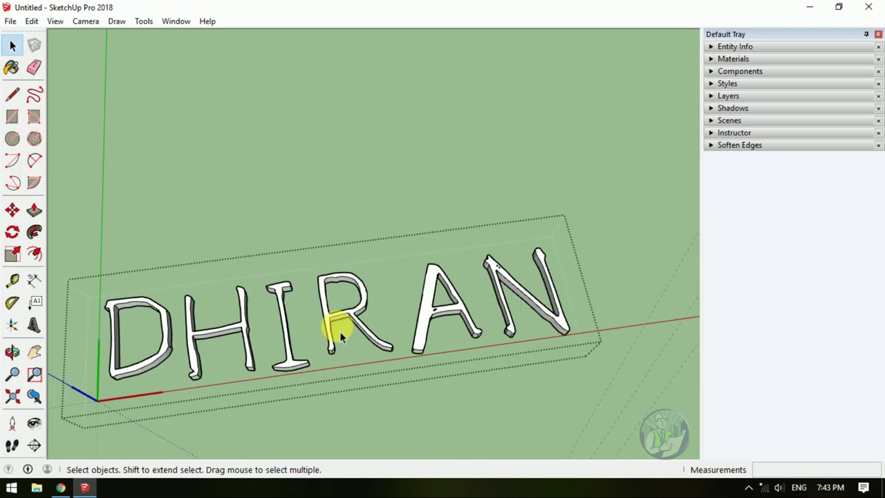
key(m)
click(325, 280)
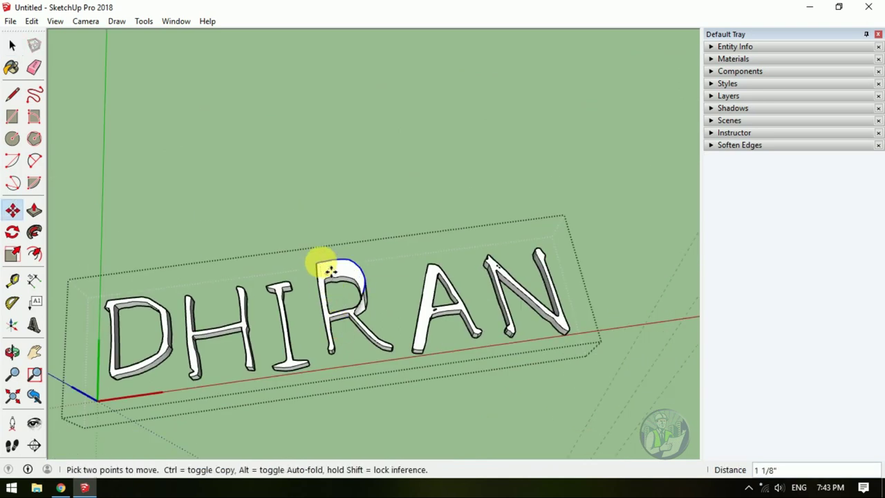
mouse_move(362, 301)
middle_down()
mouse_move(266, 225)
mouse_move(320, 266)
middle_up()
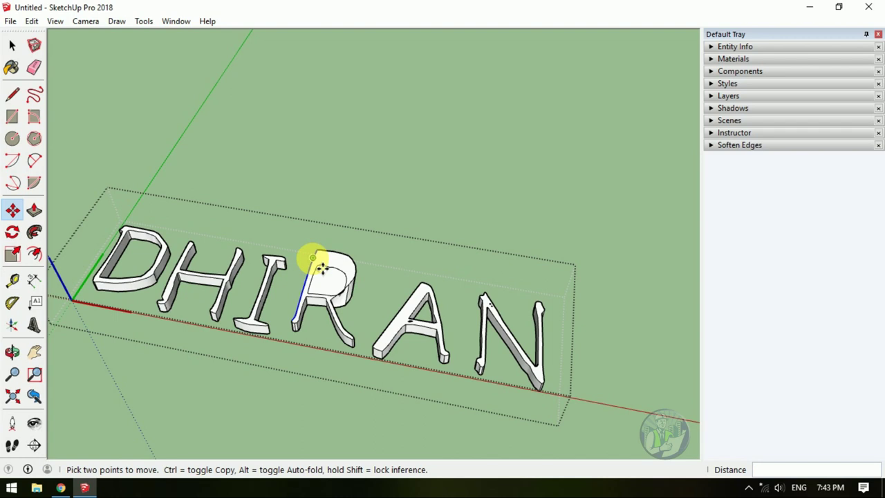
key(Escape)
key(space)
click(414, 188)
scroll(396, 229, down, 5)
middle_drag(384, 278, 311, 267)
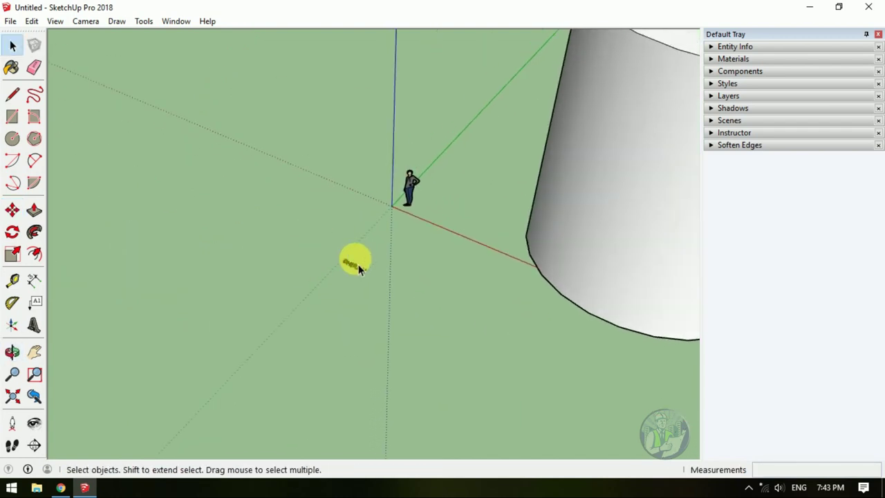
scroll(355, 261, up, 3)
scroll(360, 294, up, 4)
scroll(313, 295, down, 2)
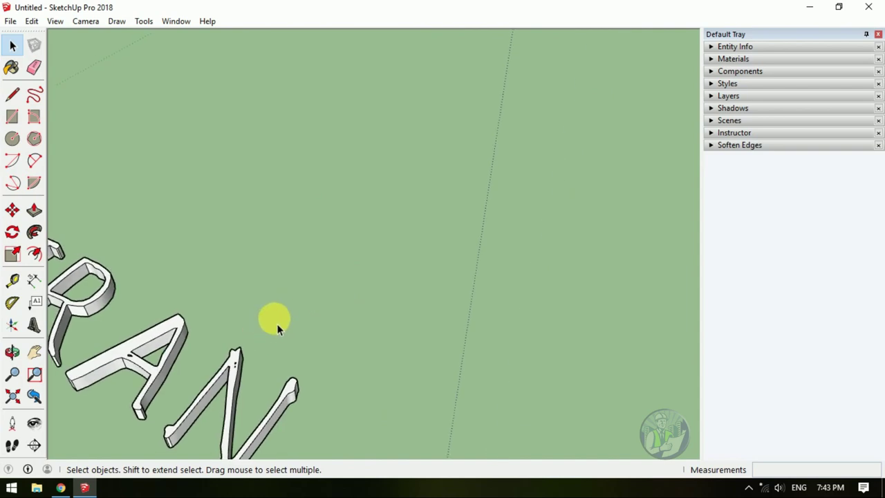
scroll(277, 322, down, 2)
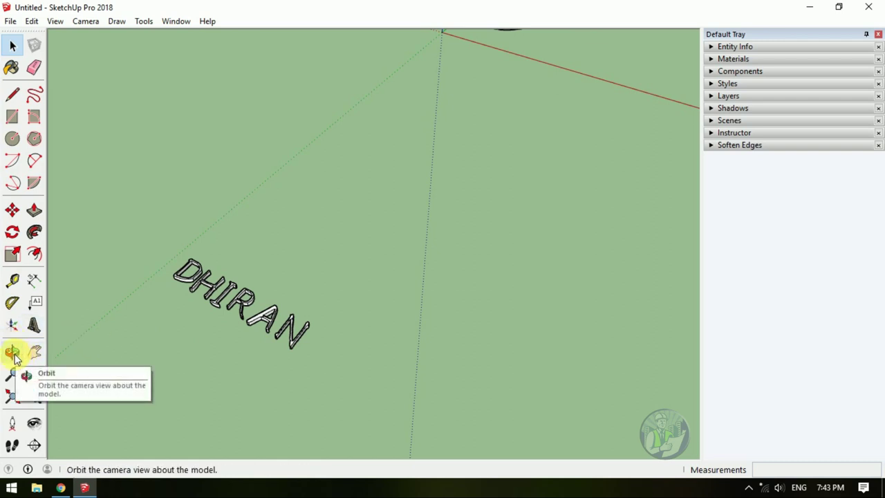
- Orbit so DHIRAN faces the camera, pan toward the cylinder, and zoom out
click(15, 354)
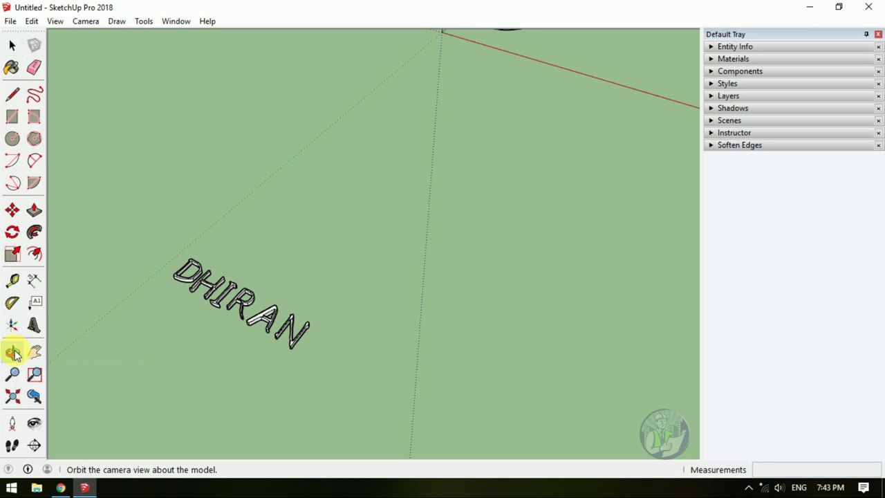
mouse_move(197, 320)
mouse_down()
mouse_move(231, 332)
mouse_move(312, 322)
mouse_move(334, 263)
mouse_move(366, 300)
mouse_move(206, 188)
mouse_move(379, 301)
mouse_move(182, 362)
mouse_up()
scroll(379, 302, down, 5)
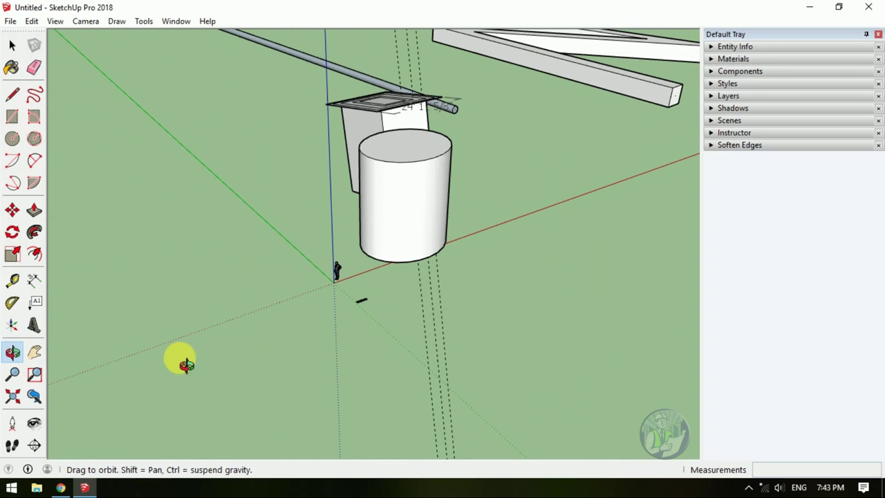
click(43, 354)
mouse_move(177, 316)
mouse_down()
mouse_move(241, 203)
mouse_move(171, 468)
mouse_move(253, 265)
mouse_move(296, 237)
mouse_move(263, 205)
mouse_move(114, 387)
mouse_up()
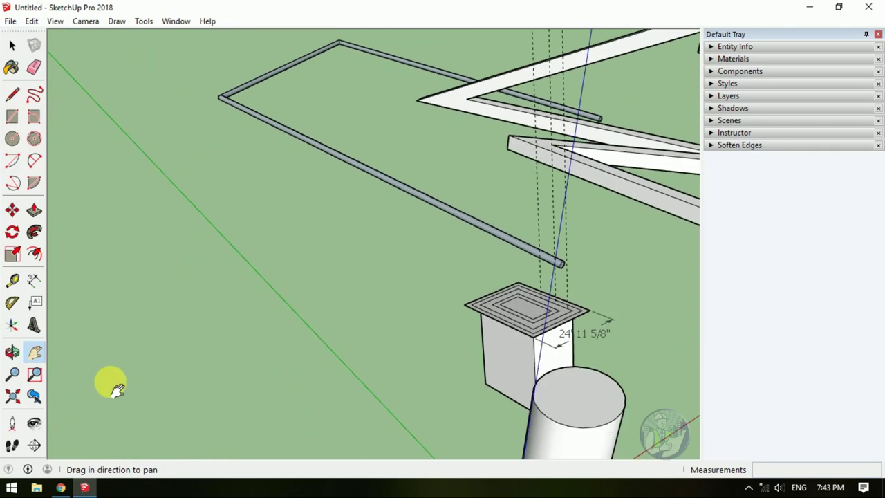
click(12, 373)
mouse_move(172, 265)
mouse_down()
mouse_move(232, 328)
mouse_move(203, 263)
mouse_move(242, 209)
mouse_up()
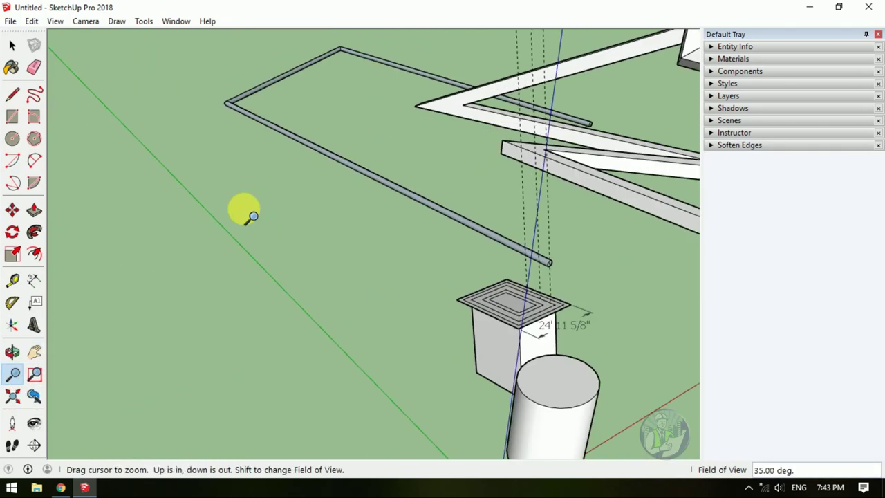
- Zoom into the box and cylinder, fit the whole model, return to the previous view, and zoom out
click(36, 379)
drag(265, 245, 593, 435)
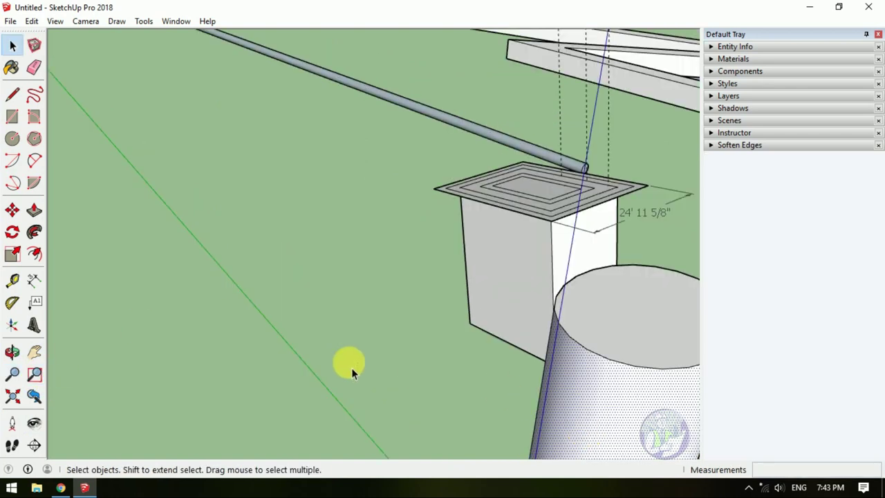
click(11, 396)
click(35, 396)
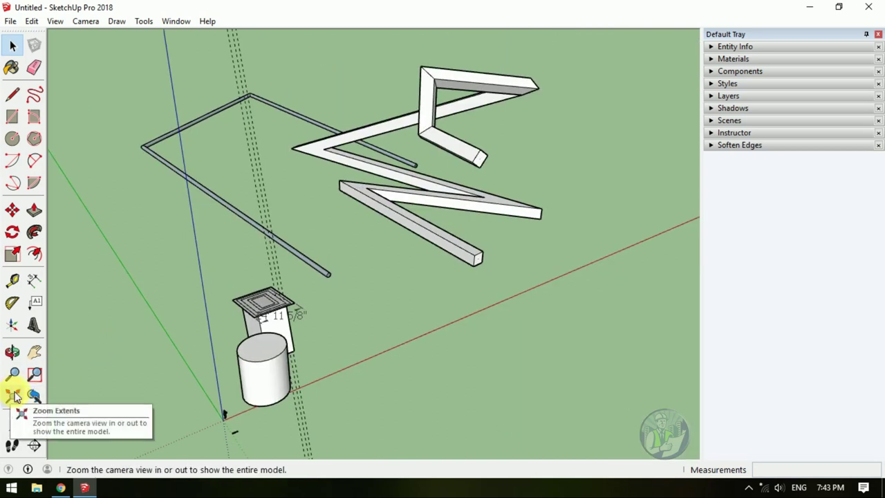
click(14, 396)
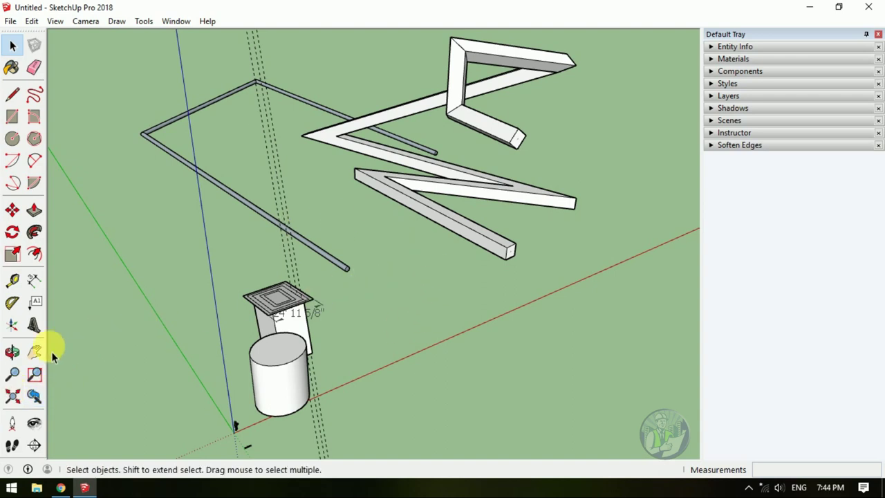
click(34, 398)
scroll(256, 296, down, 2)
scroll(258, 308, down, 2)
scroll(258, 308, down, 1)
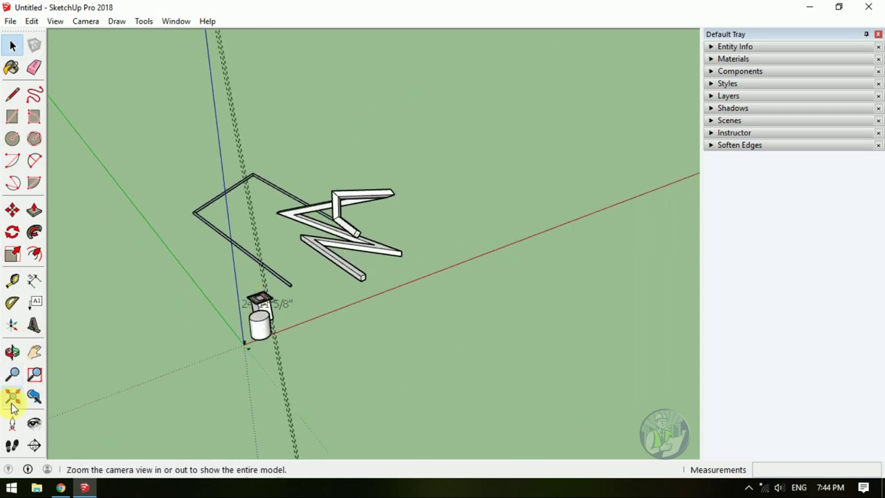
- Start a section plane and accept the default name Section 1
click(34, 447)
click(243, 334)
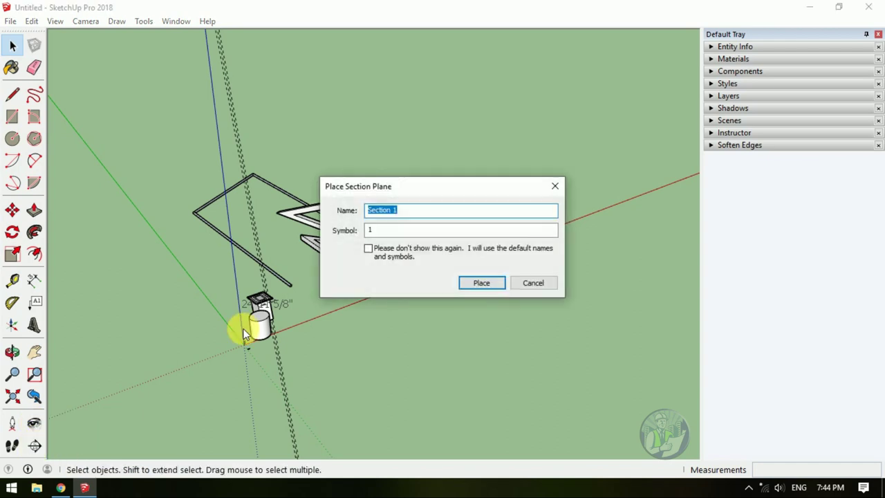
click(484, 287)
scroll(323, 320, up, 3)
scroll(355, 339, up, 2)
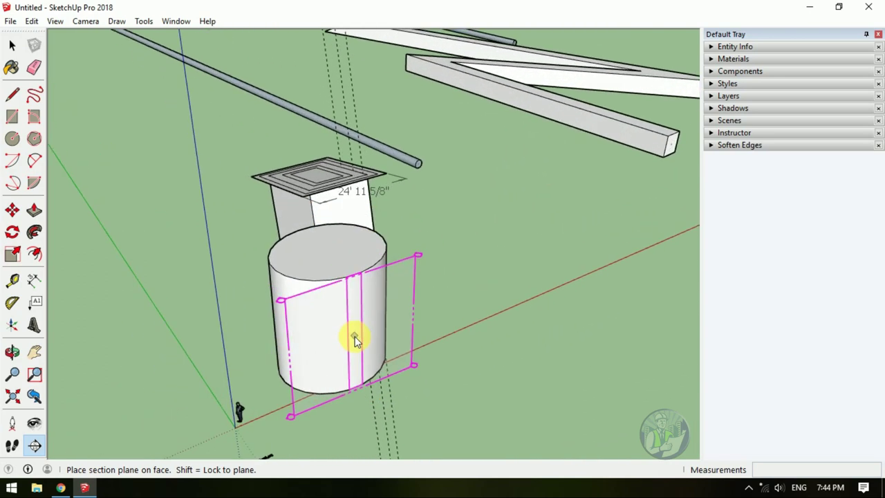
scroll(355, 339, up, 2)
scroll(279, 262, up, 2)
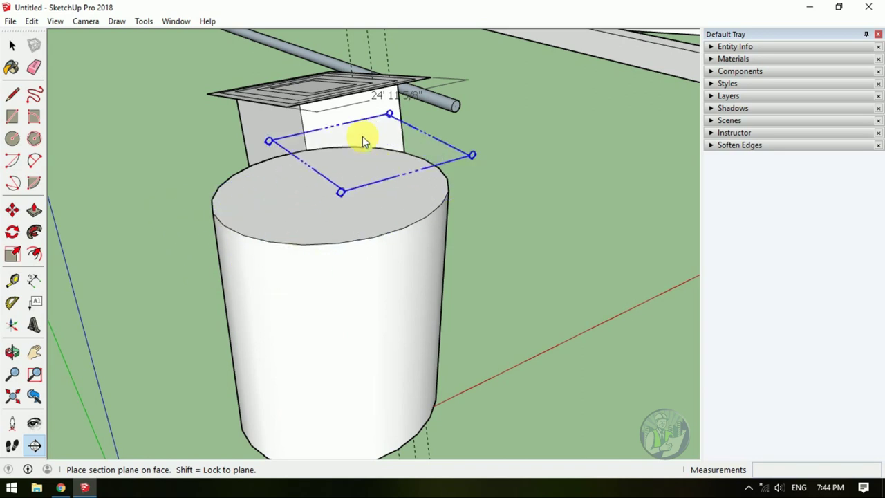
- Place a section plane on the bent bar's top face
middle_drag(364, 141, 342, 227)
scroll(342, 228, up, 1)
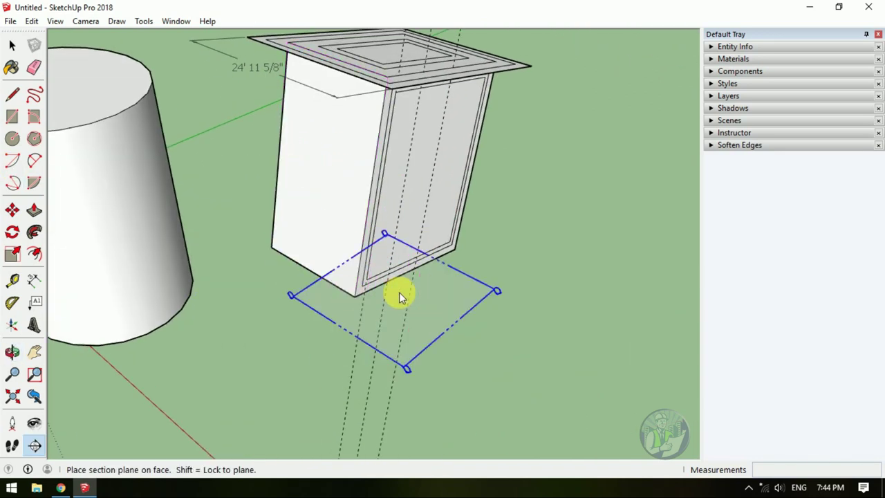
middle_drag(147, 332, 227, 316)
scroll(253, 283, down, 3)
scroll(231, 283, down, 2)
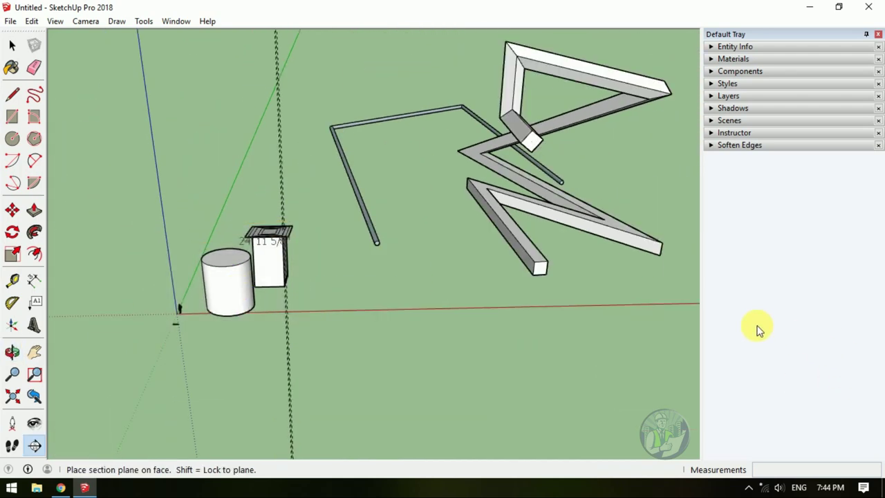
scroll(562, 258, up, 3)
scroll(538, 257, up, 2)
middle_drag(537, 257, 369, 217)
scroll(389, 224, up, 2)
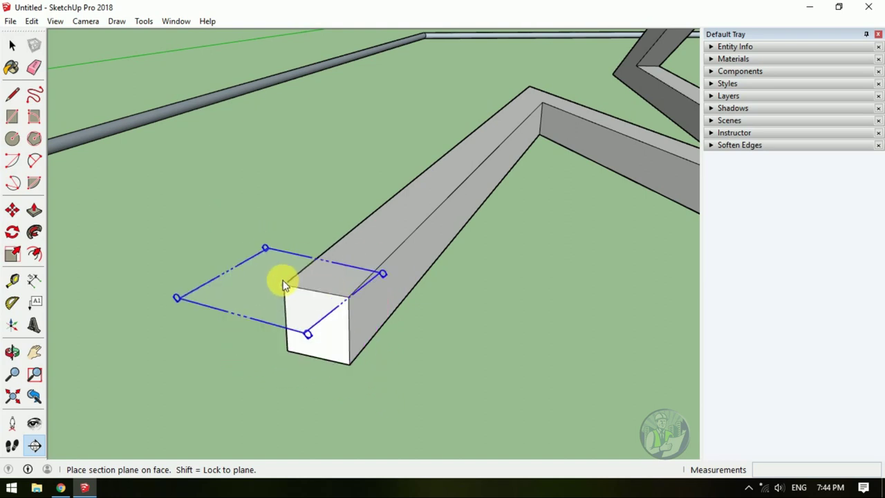
click(283, 285)
mouse_move(346, 251)
middle_down()
mouse_move(323, 258)
mouse_move(352, 223)
mouse_move(463, 190)
middle_up()
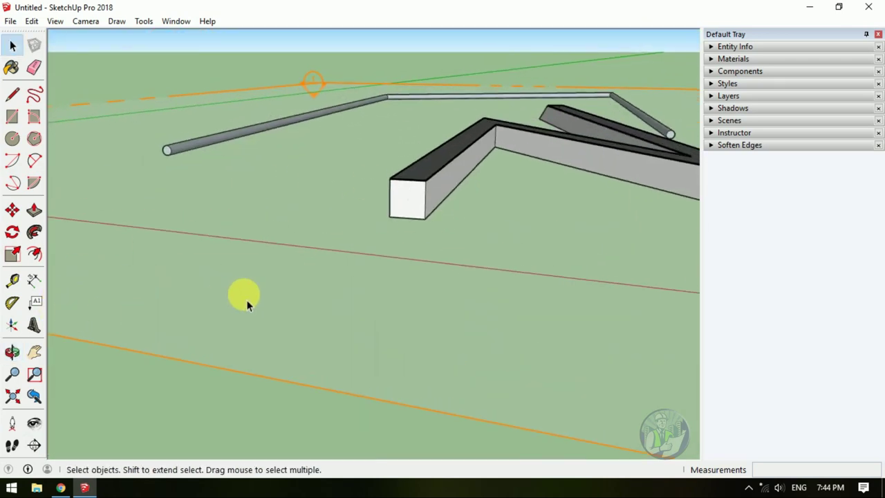
- Add Section 2, then delete the horizontal section plane
click(35, 446)
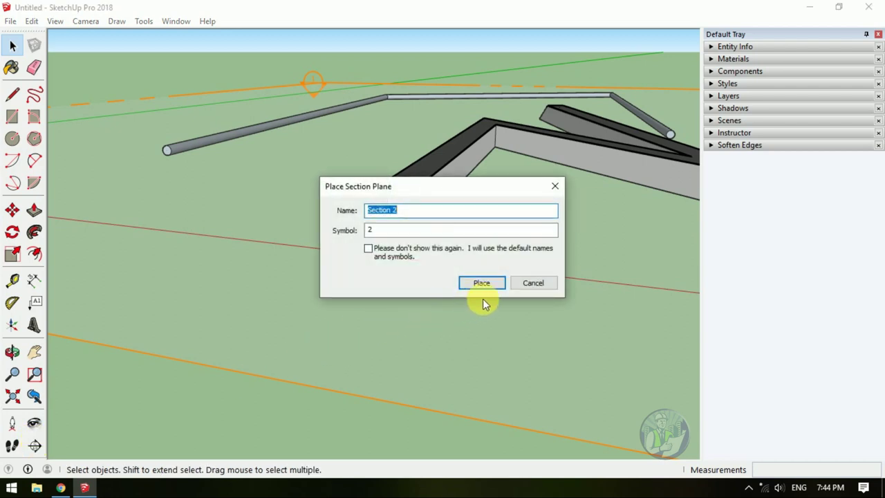
click(539, 287)
mouse_move(415, 290)
middle_down()
mouse_move(356, 267)
mouse_move(328, 291)
mouse_move(172, 239)
mouse_move(104, 318)
middle_up()
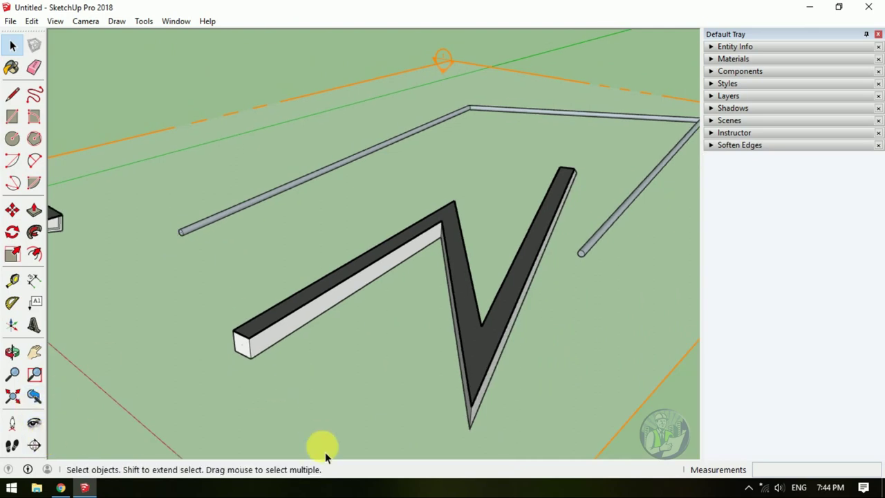
scroll(245, 169, down, 3)
mouse_move(195, 156)
middle_down()
mouse_move(208, 145)
mouse_move(434, 243)
middle_up()
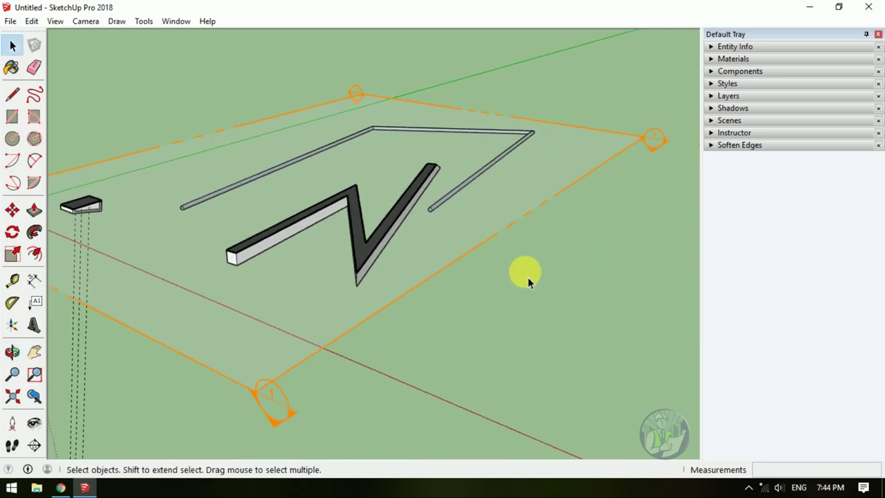
scroll(367, 245, down, 2)
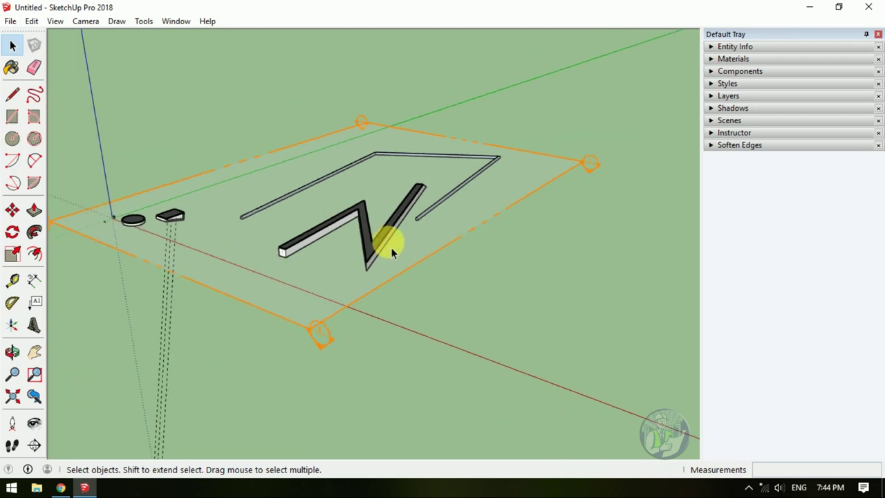
scroll(463, 330, down, 2)
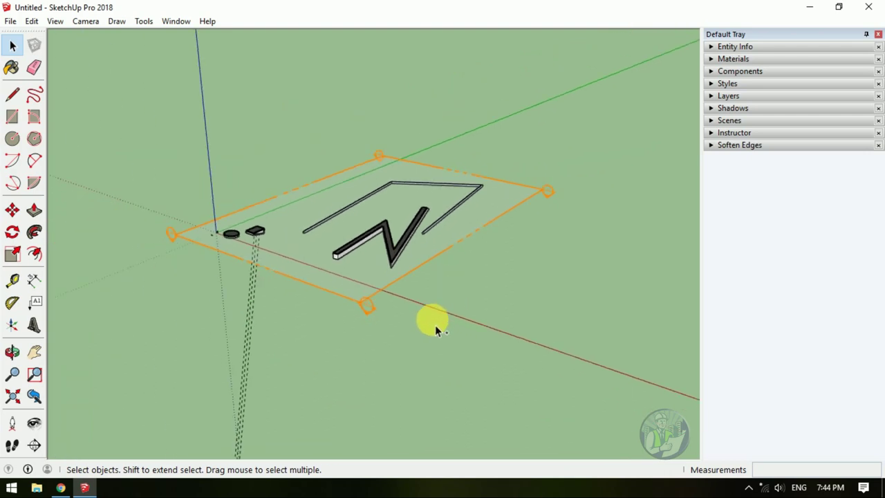
key(Delete)
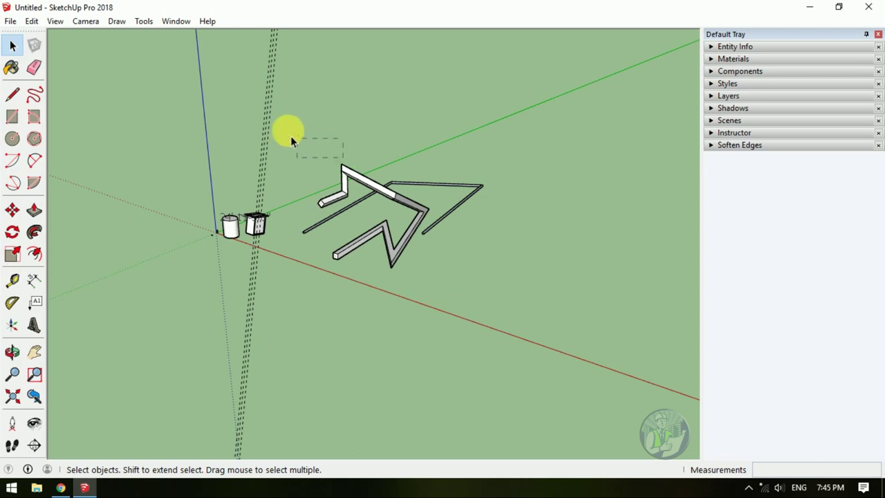
- Delete the dashed vertical guide line and expand the Instructor tool-help
key(Delete)
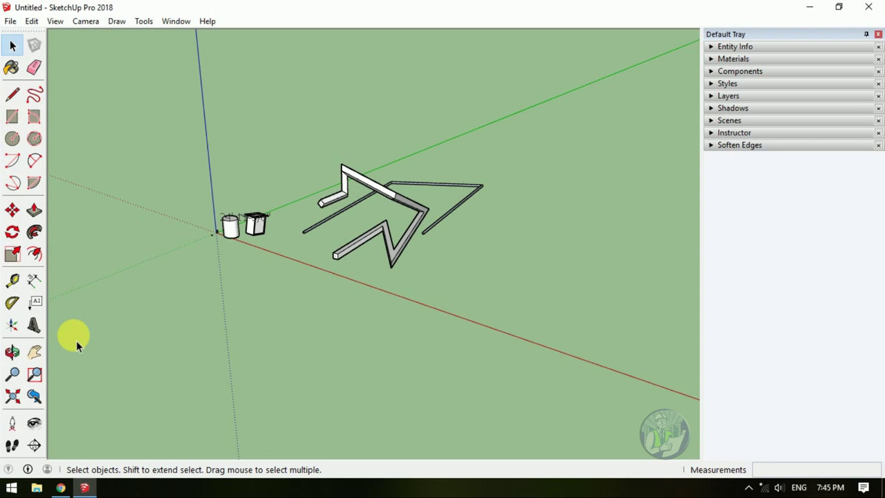
middle_drag(176, 296, 214, 278)
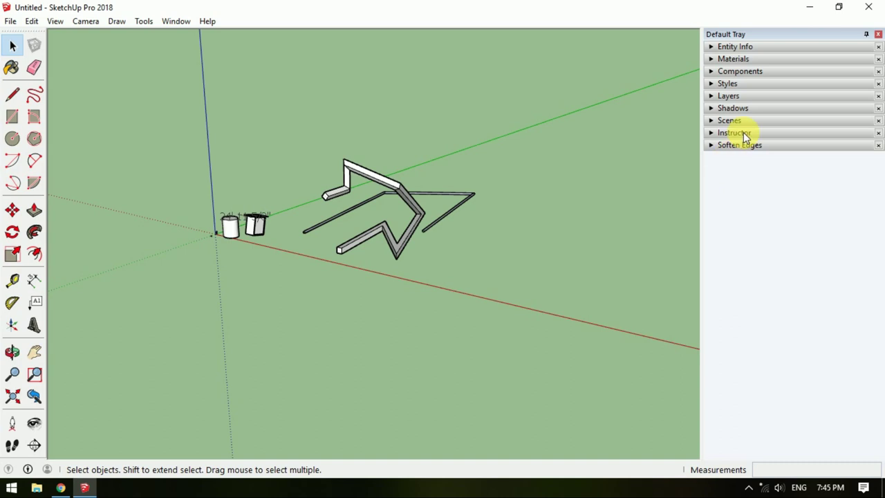
click(710, 132)
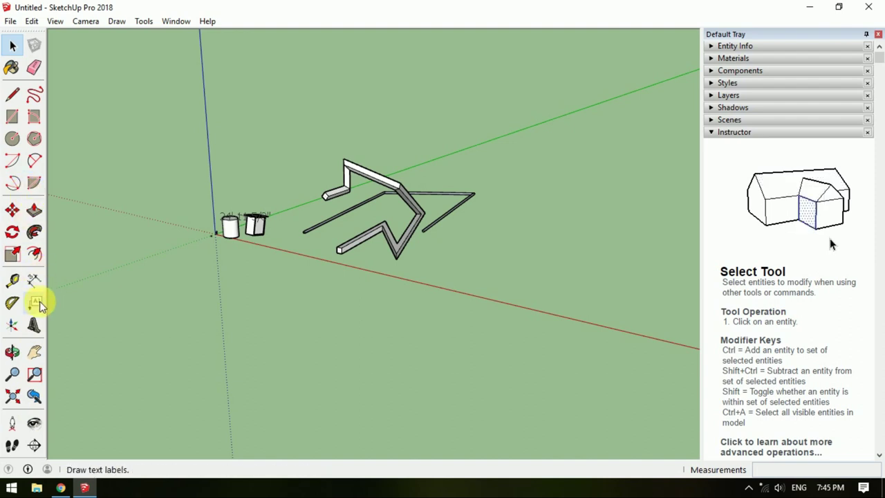
- Pick the Move tool to show its instructions and orbit to a steeper angle
click(13, 210)
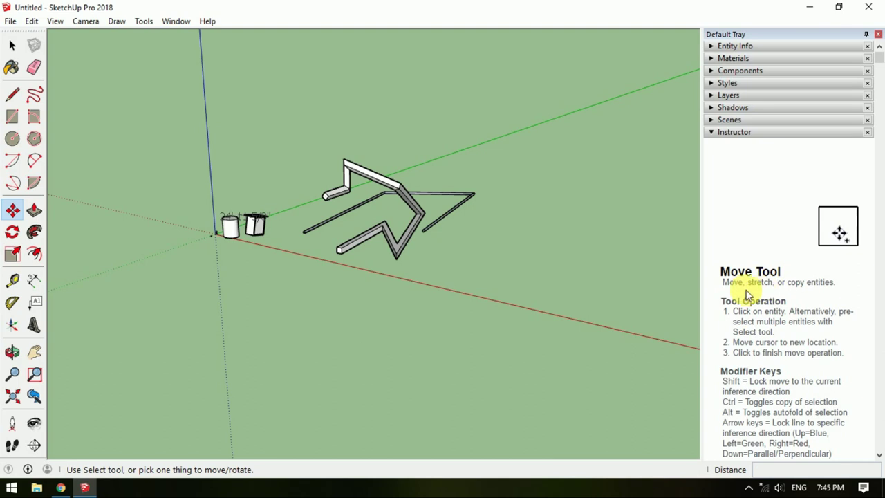
scroll(747, 311, down, 1)
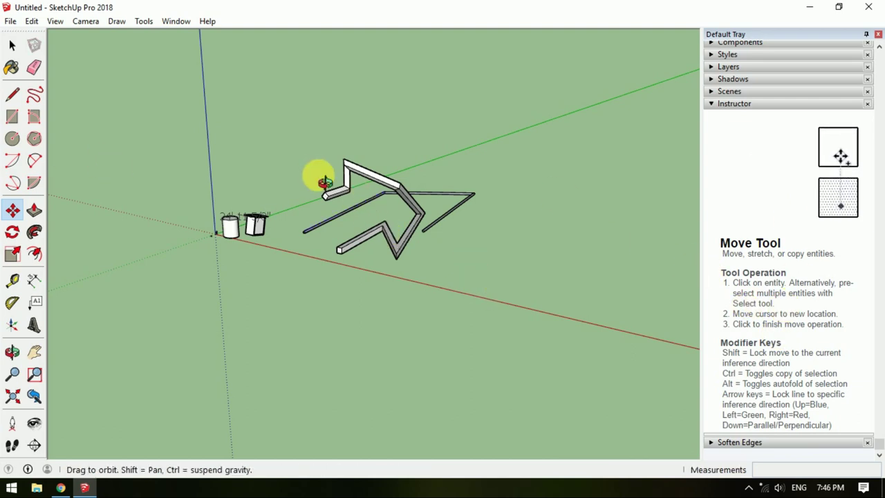
middle_drag(320, 182, 385, 187)
scroll(385, 187, up, 2)
scroll(365, 197, up, 2)
scroll(392, 215, down, 2)
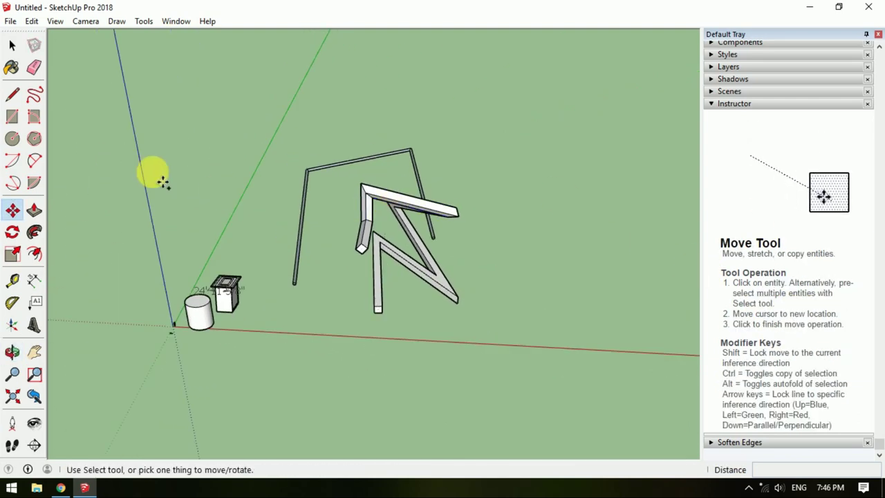
- Save the model to Documents as ASDHFJASDHFU9 in SketchUp Models (*.skp) format
click(10, 21)
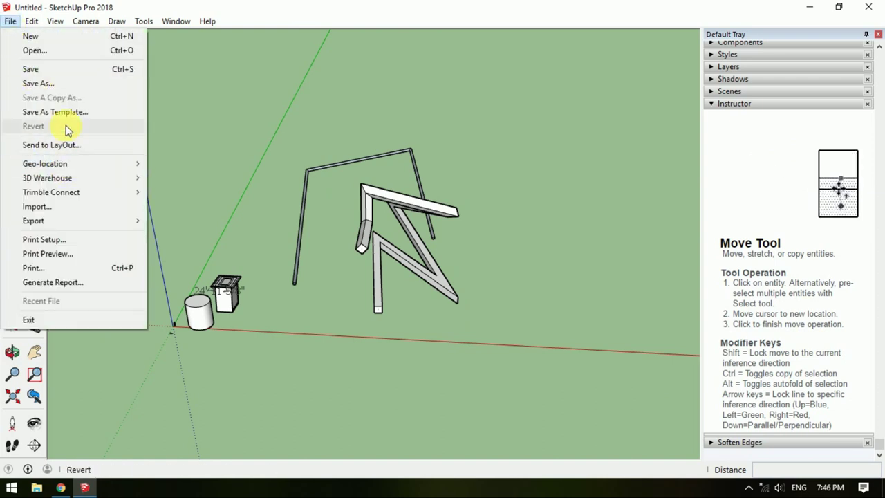
click(59, 88)
text(ASDHFJASDHFU9)
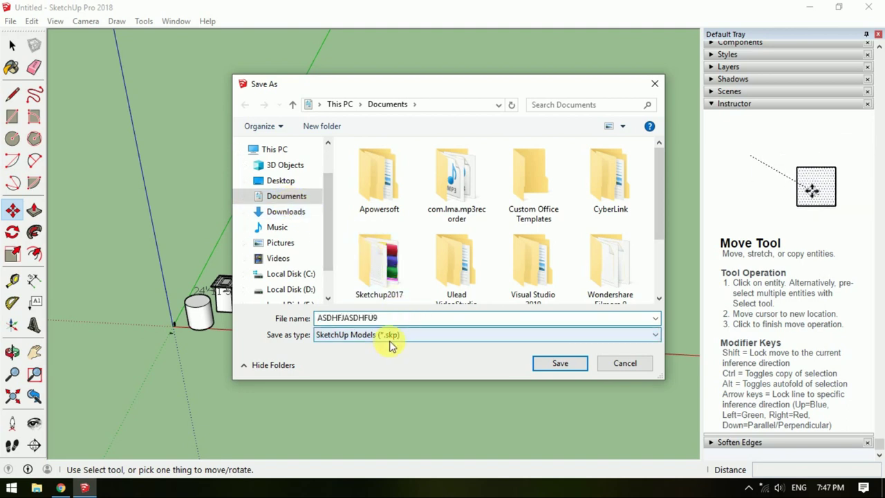
click(482, 349)
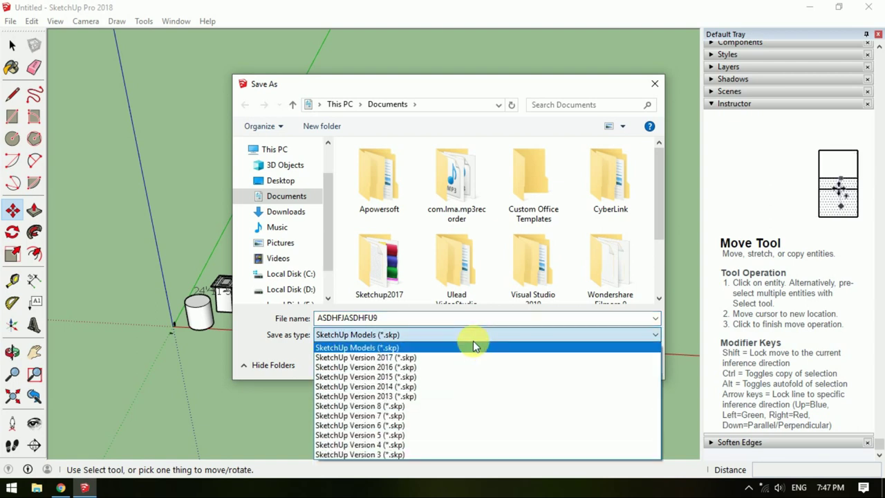
click(475, 344)
click(561, 365)
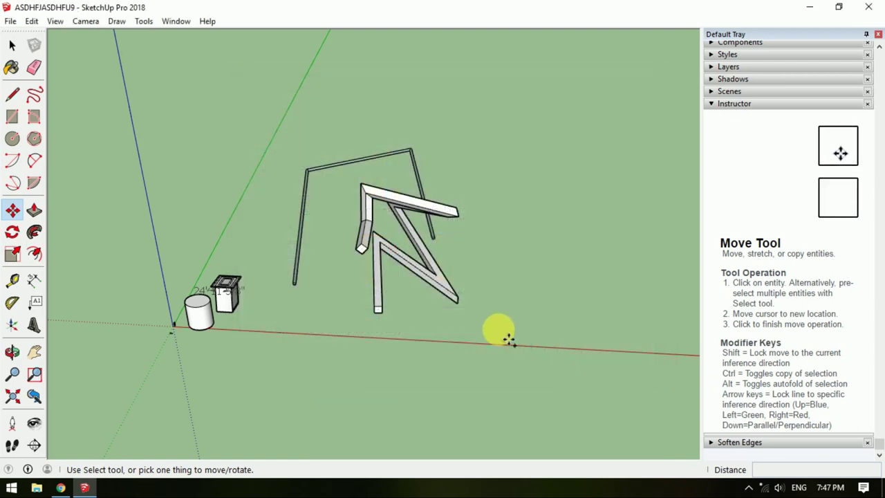